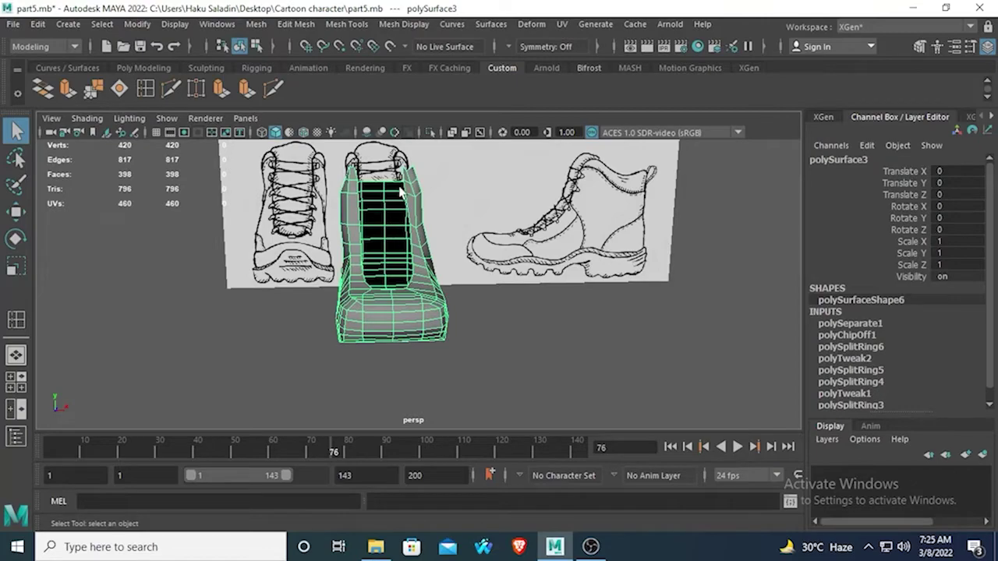
Examine the boot mesh from the front, sides and toe against the reference drawings
scroll(448, 264, "up", 3)
mouse_move(422, 265)
left_mouse_down("alt")
mouse_move(356, 305)
mouse_move(432, 310)
mouse_move(449, 340)
mouse_move(357, 312)
mouse_move(455, 259)
mouse_move(514, 273)
mouse_move(557, 267)
mouse_move(413, 276)
left_mouse_up("alt")
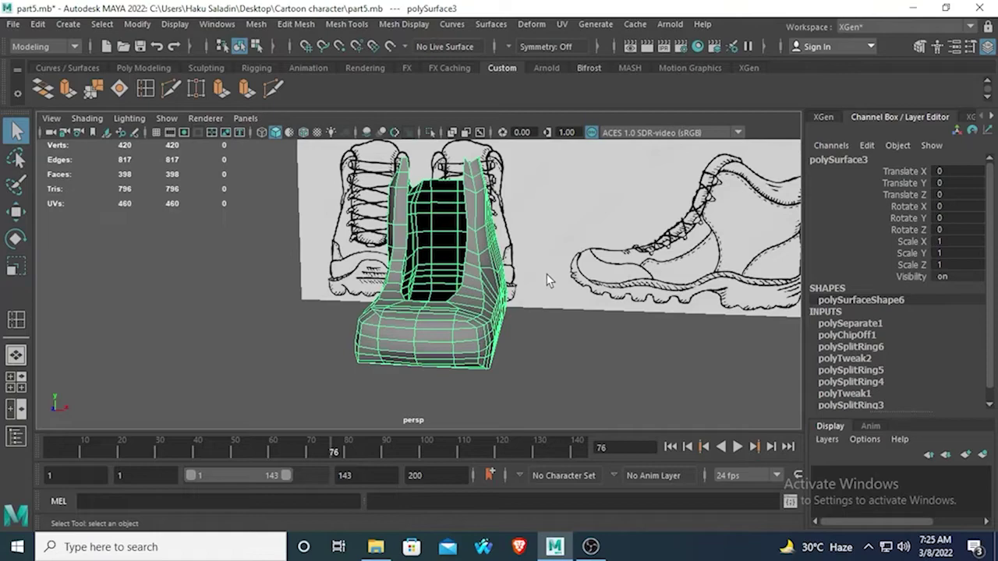
left_click_drag(669, 301, 642, 327, "alt")
scroll(558, 329, "up", 4)
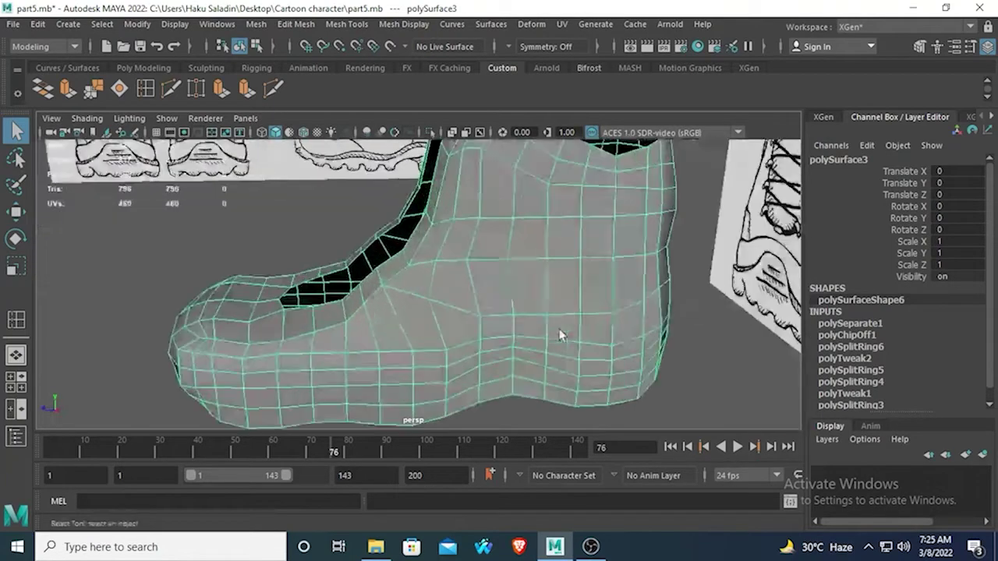
scroll(536, 321, "down", 5)
scroll(627, 310, "up", 5)
left_click_drag(441, 290, 556, 302, "alt")
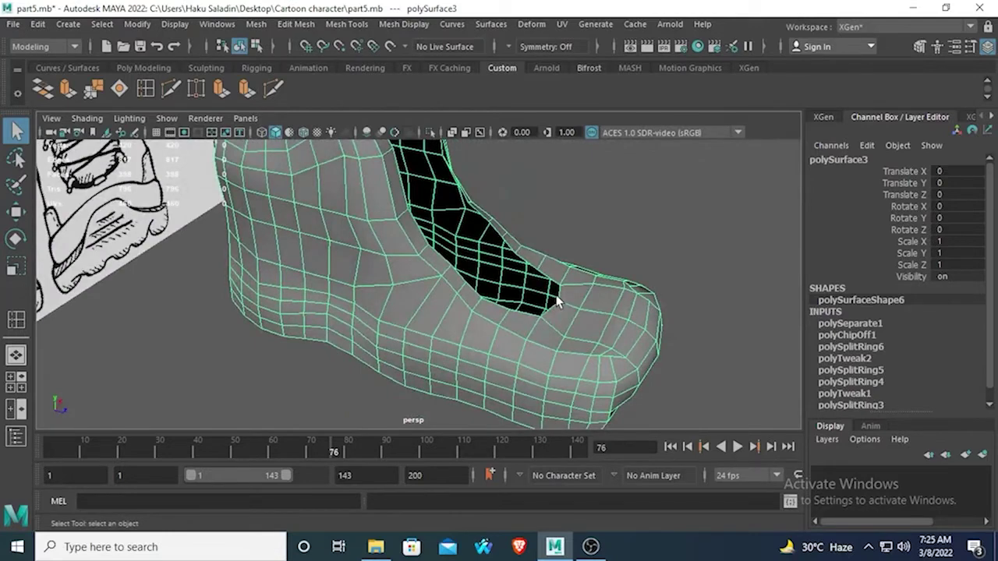
scroll(558, 303, "down", 3)
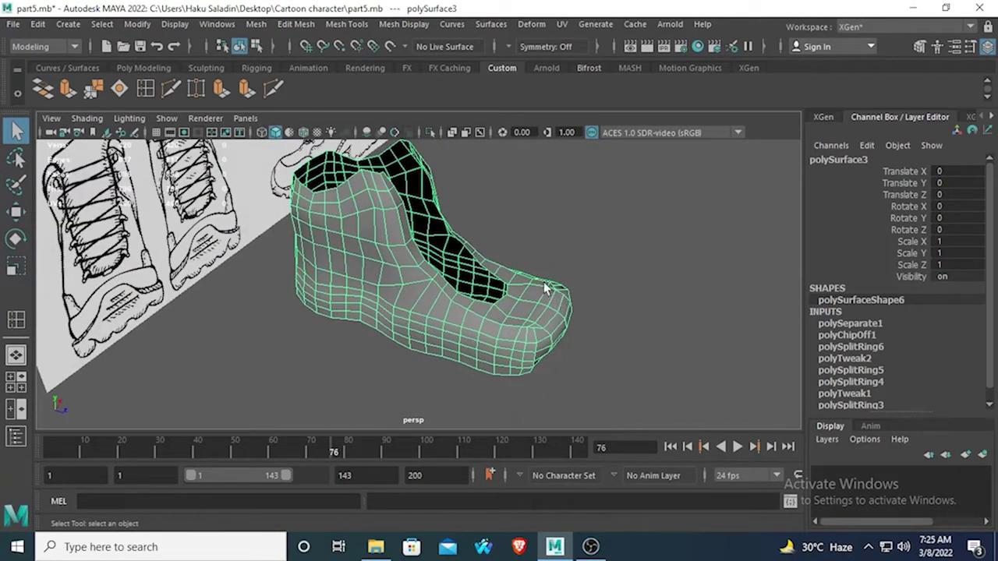
left_click_drag(543, 285, 577, 222, "alt")
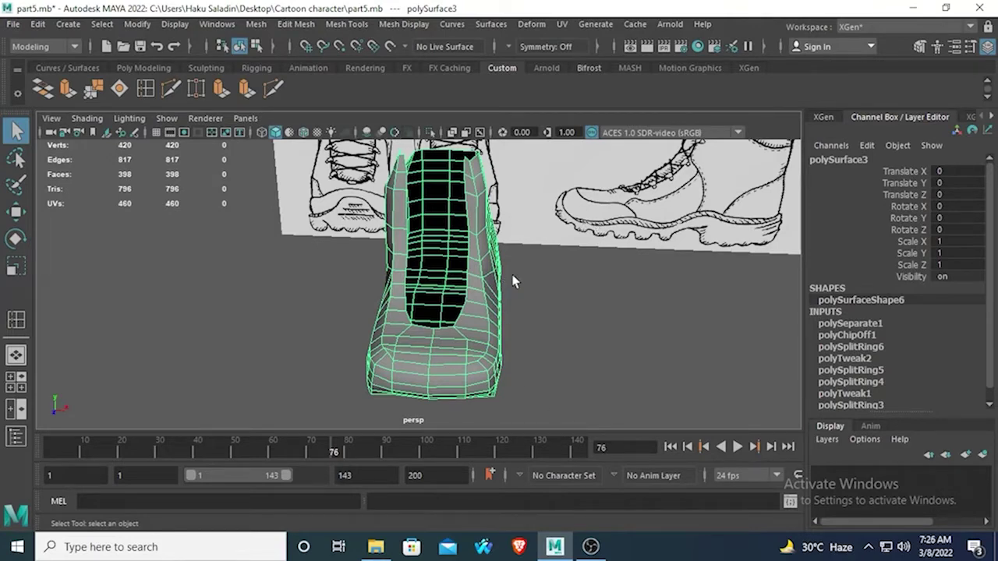
left_click_drag(421, 256, 406, 234, "alt")
middle_click_drag(405, 234, 624, 285, "alt")
left_click_drag(623, 285, 601, 293, "alt")
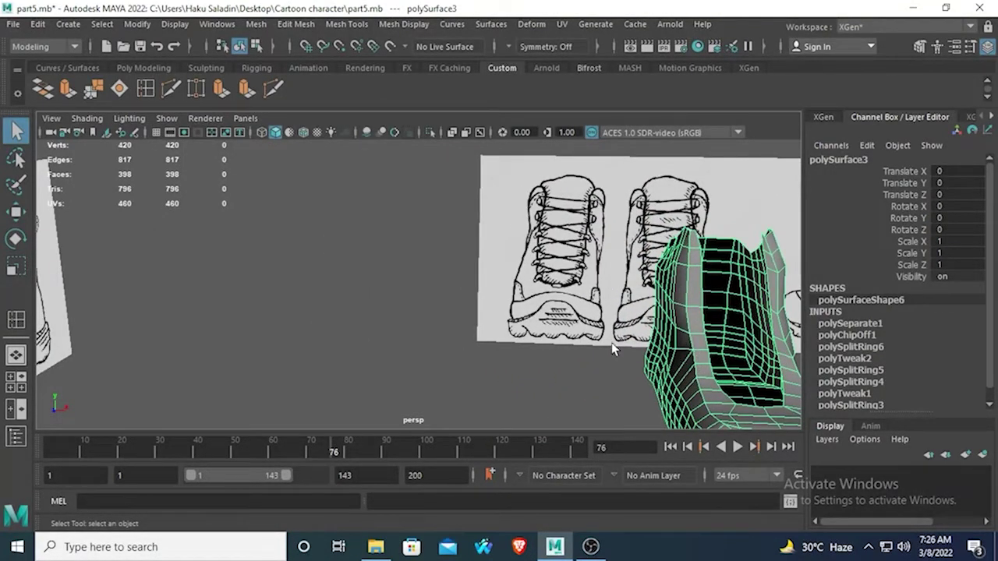
left_click_drag(613, 349, 543, 341, "alt")
middle_click_drag(543, 341, 428, 337, "alt")
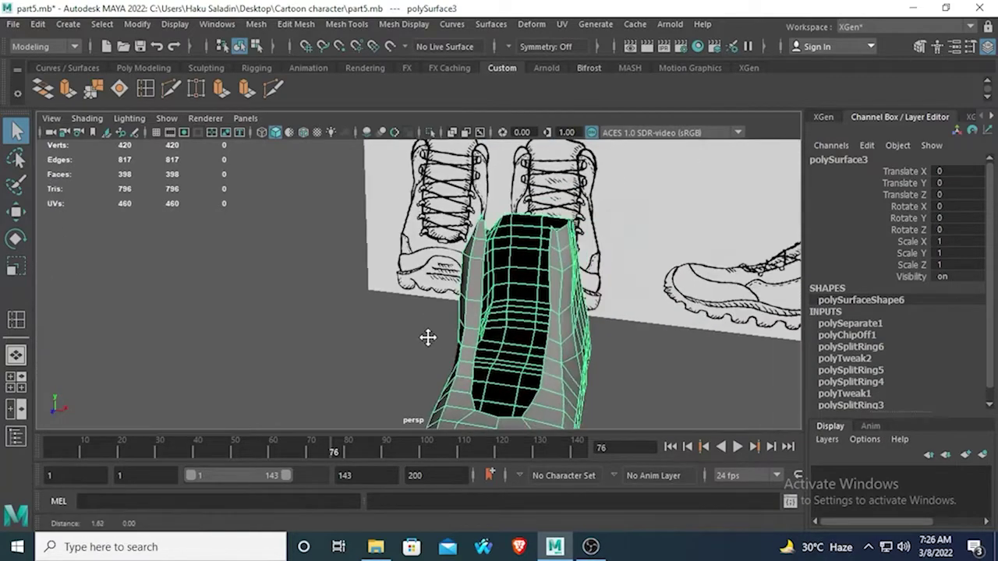
left_click_drag(485, 345, 681, 270, "alt")
middle_click_drag(586, 248, 491, 370, "alt")
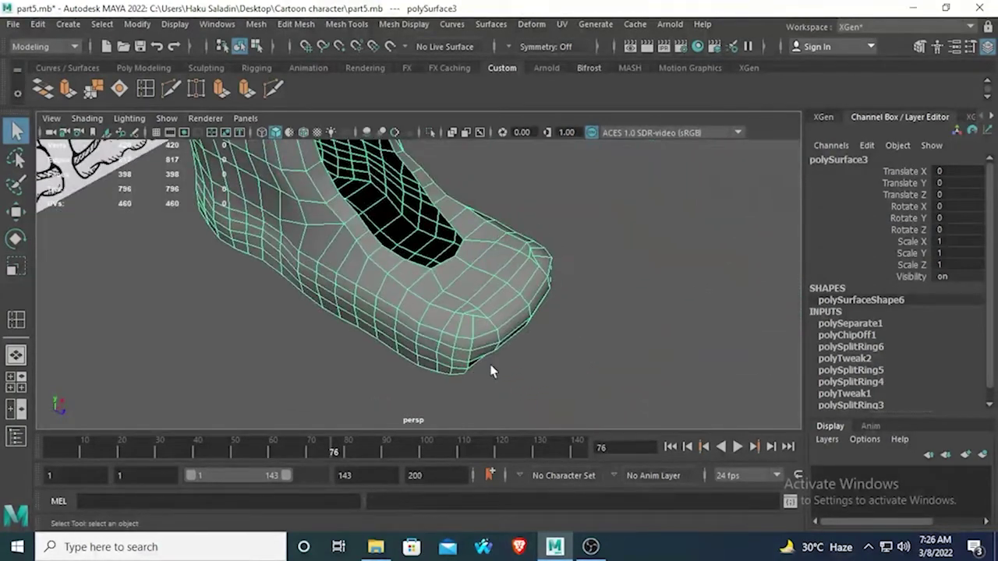
Nudge a single vertex slightly at the corner of the boot's toe cap
scroll(492, 370, "up", 3)
left_click_drag(499, 371, 587, 394, "alt")
right_click_drag(500, 280, 452, 280)
left_click(501, 284)
key("w")
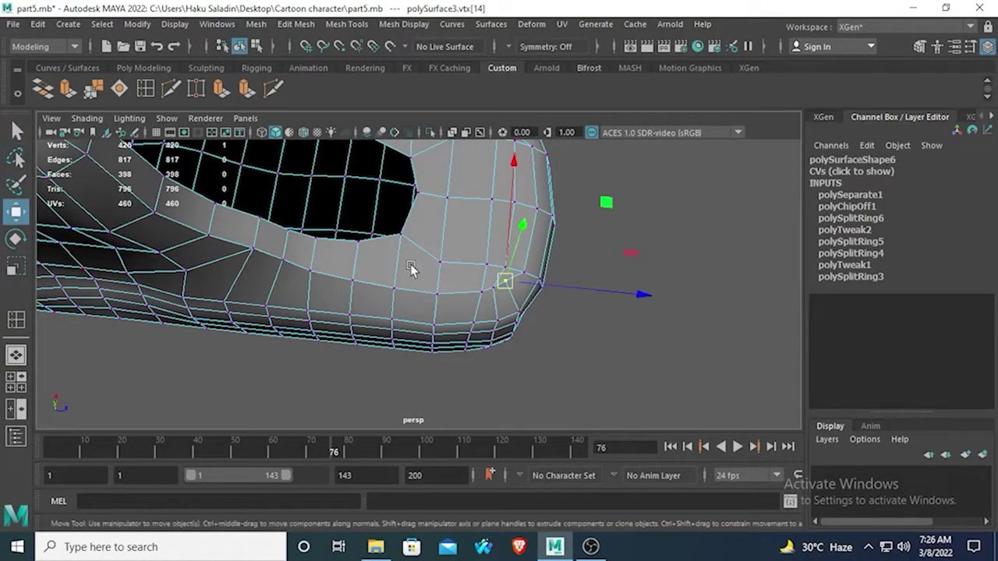
left_click_drag(510, 287, 516, 288)
left_click(610, 353)
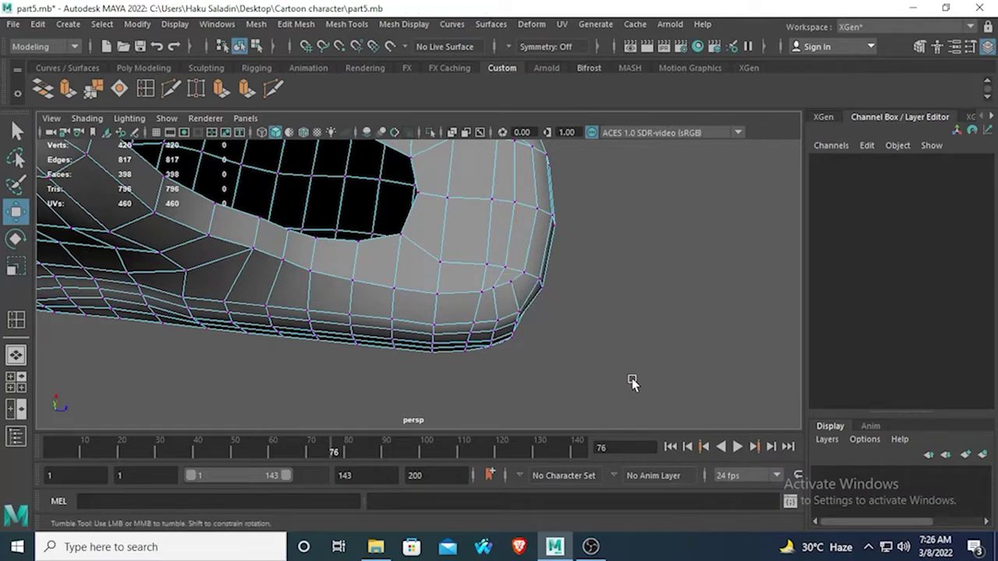
left_click_drag(633, 379, 546, 249, "alt")
left_click(493, 299)
left_click(615, 397)
Compare the mesh around the lace opening with the lace hooks in the front reference drawing, from bottom to top
key("space")
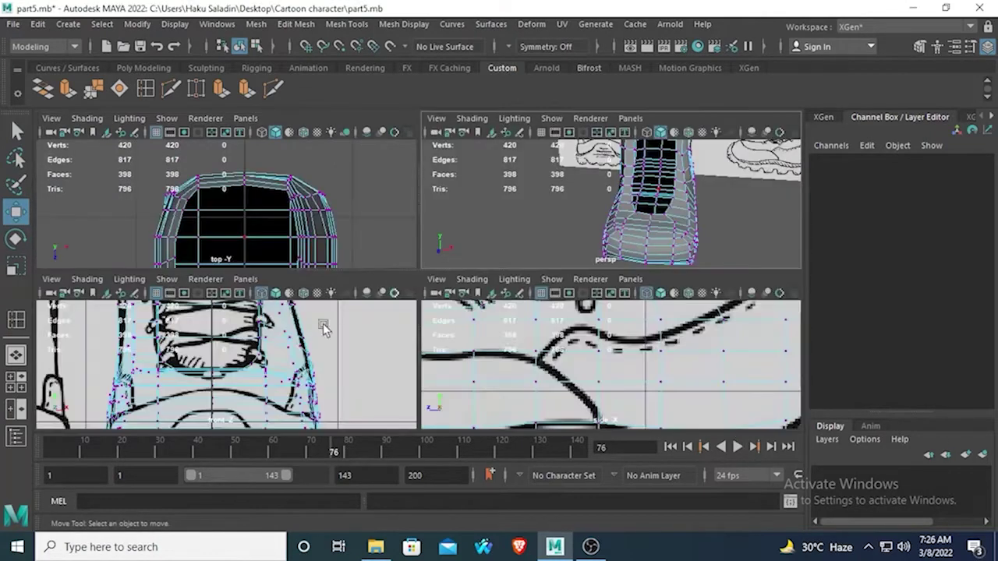
key("space")
middle_click_drag(497, 275, 492, 313, "alt")
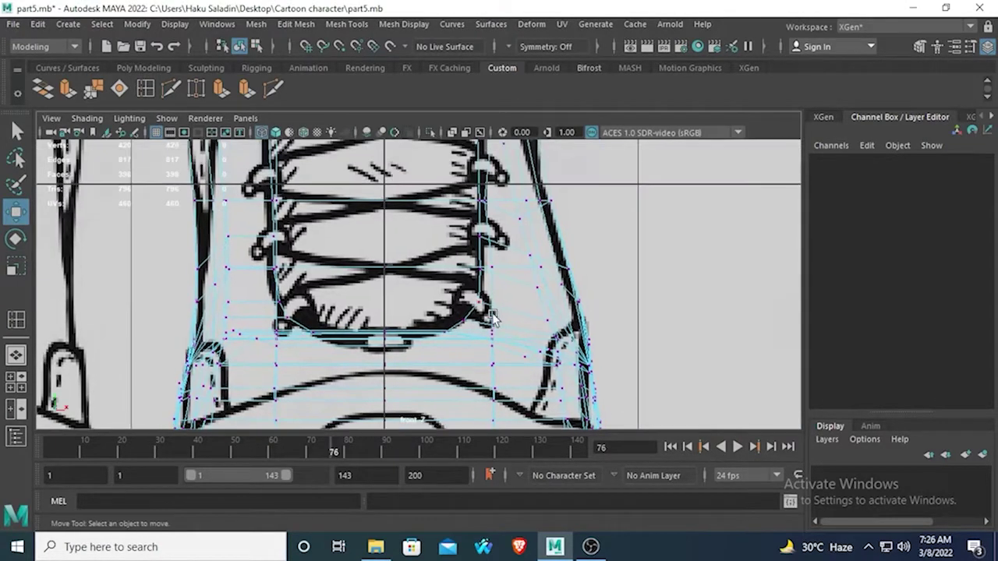
middle_click_drag(489, 240, 482, 315, "alt")
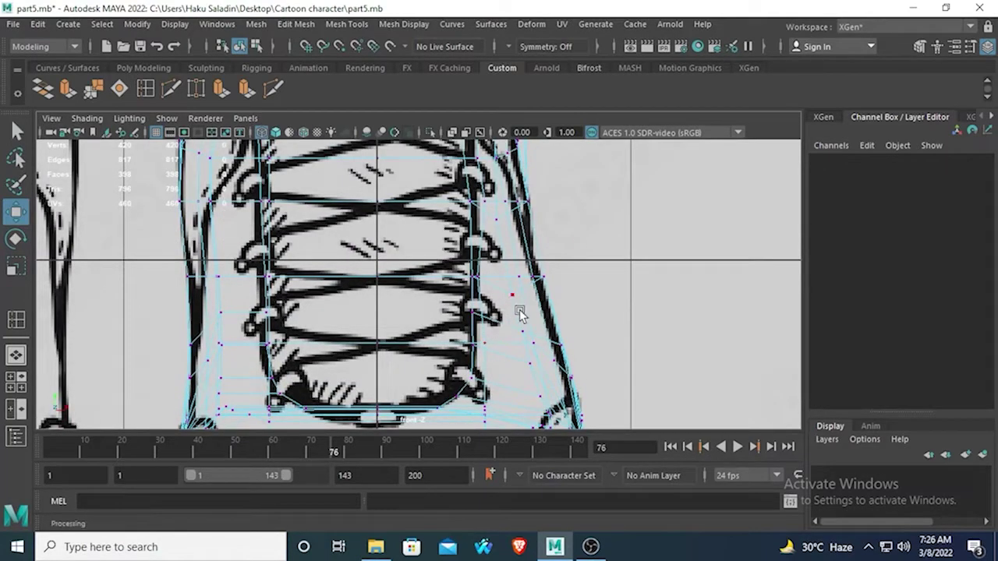
middle_click_drag(491, 244, 489, 265, "alt")
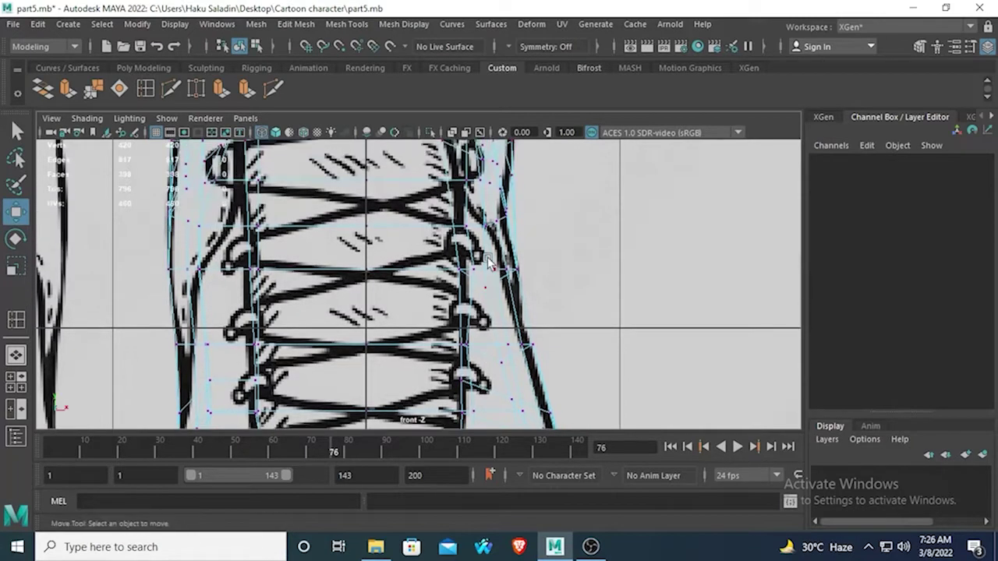
middle_click_drag(480, 223, 483, 298, "alt")
middle_click_drag(471, 248, 468, 297, "alt")
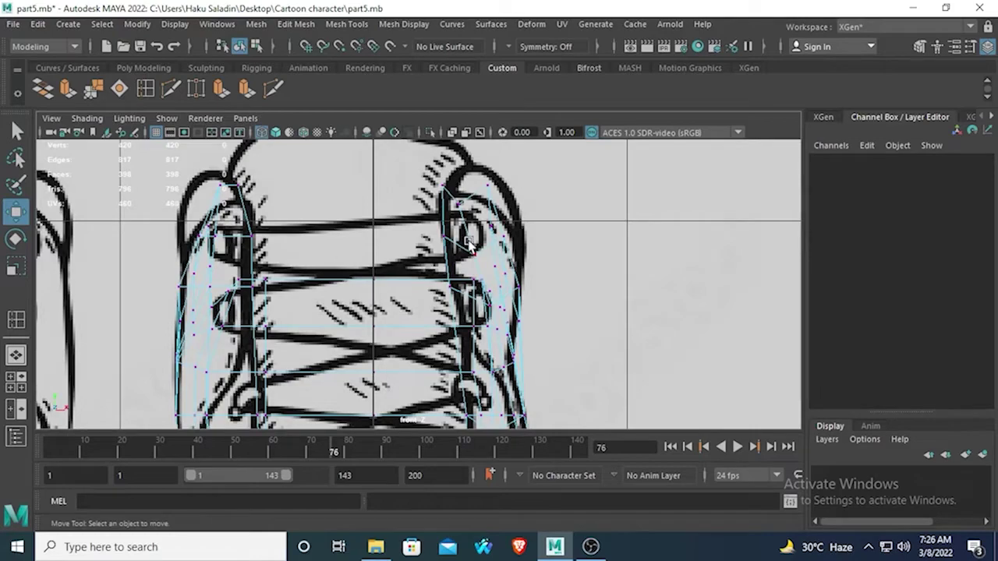
key("space")
key("space")
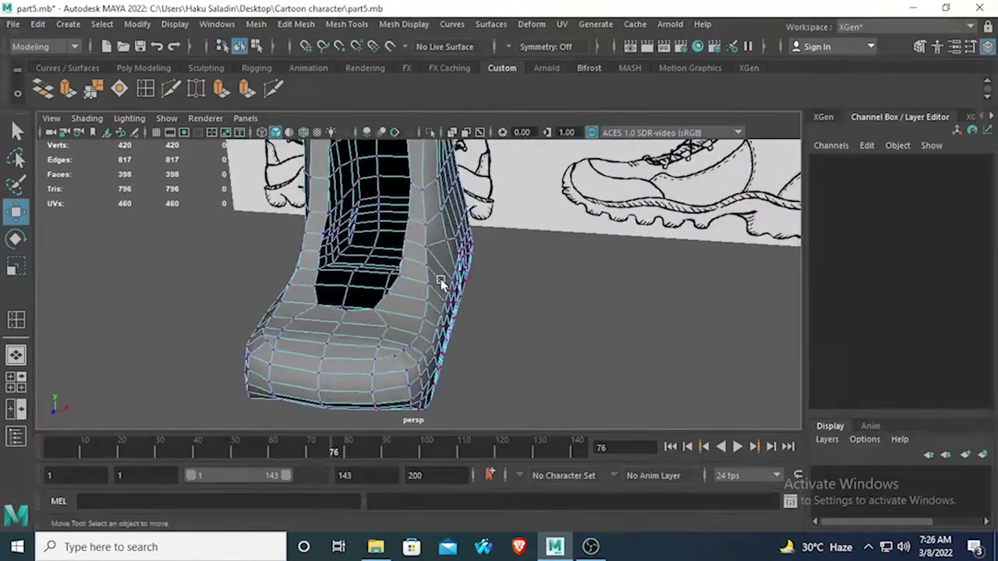
left_click_drag(440, 282, 500, 330, "alt")
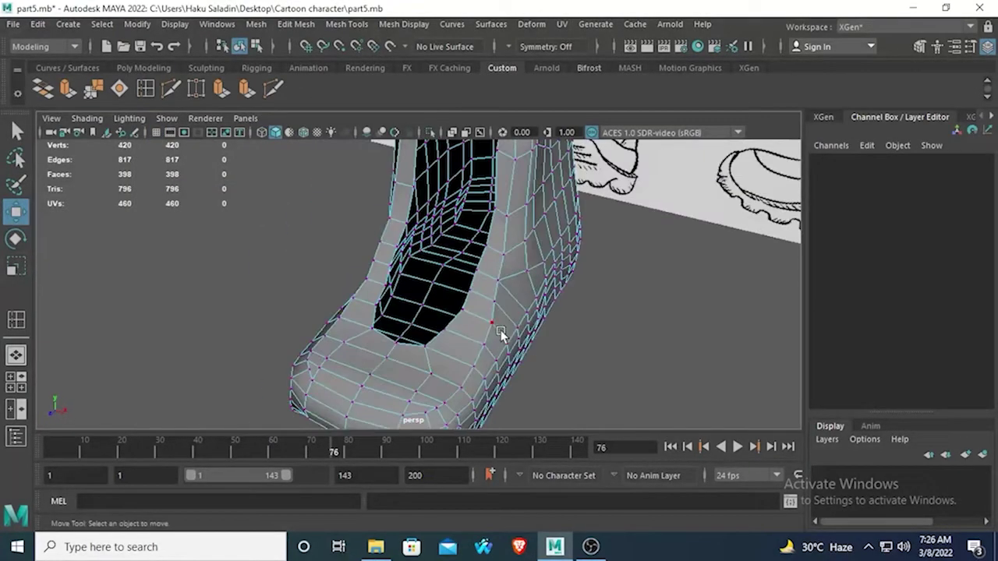
Create a polygon torus and move it beside the boot to about 2.46 on the X axis
key("f")
left_click(144, 68)
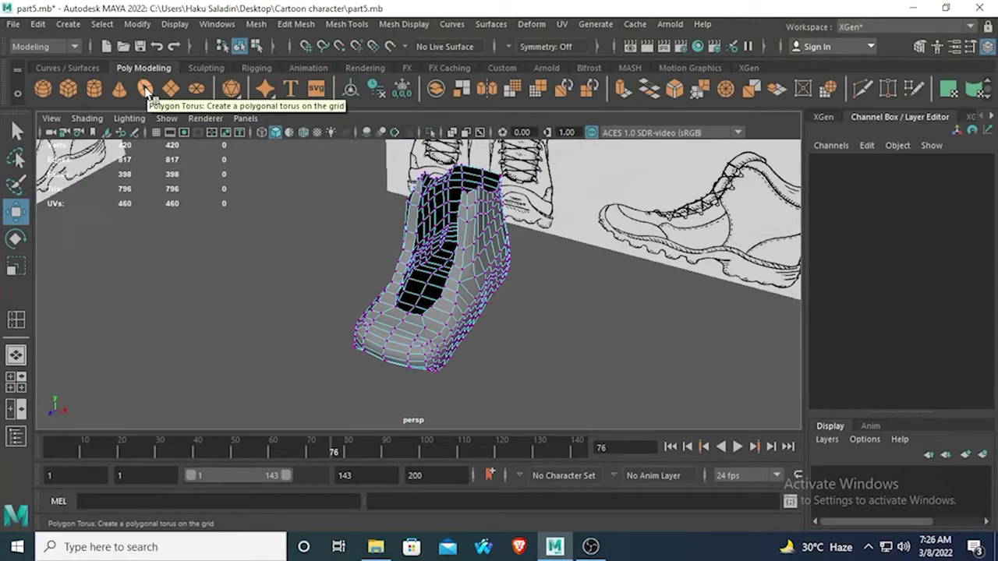
left_click(145, 88)
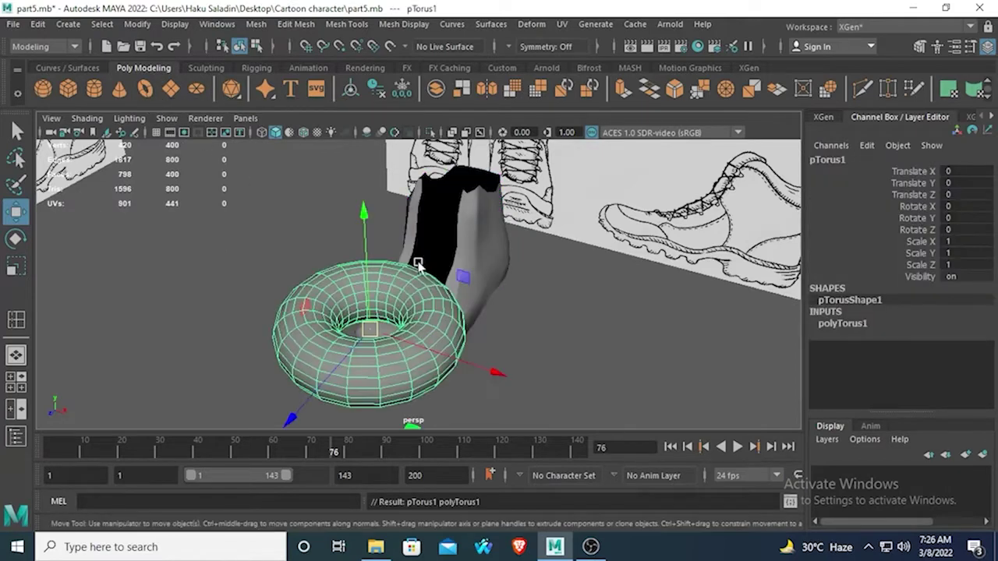
left_click_drag(488, 372, 668, 410)
scroll(585, 341, "down", 2)
left_click_drag(306, 290, 377, 297, "alt")
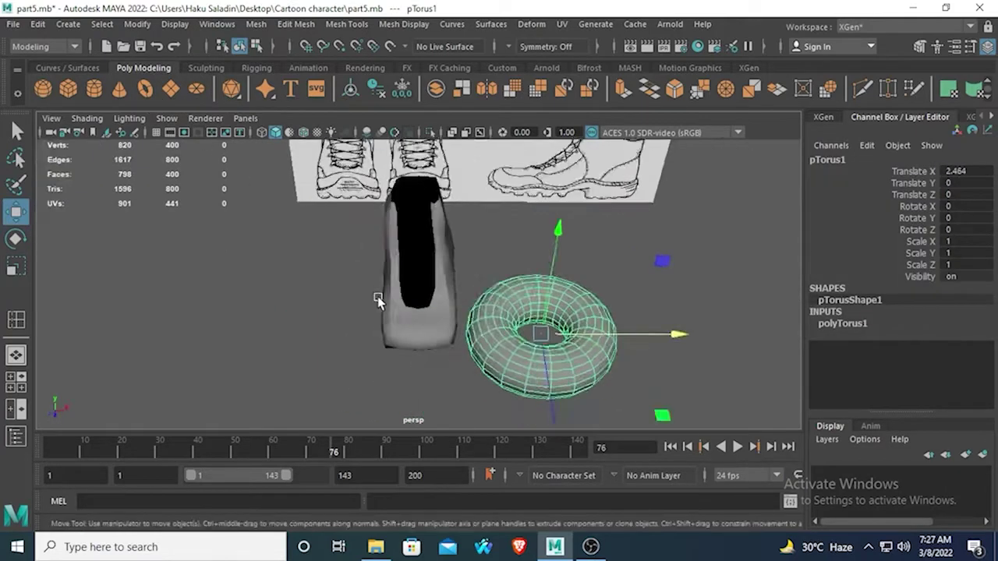
scroll(436, 313, "up", 4)
middle_click_drag(453, 320, 267, 261, "alt")
left_click_drag(267, 259, 318, 267, "alt")
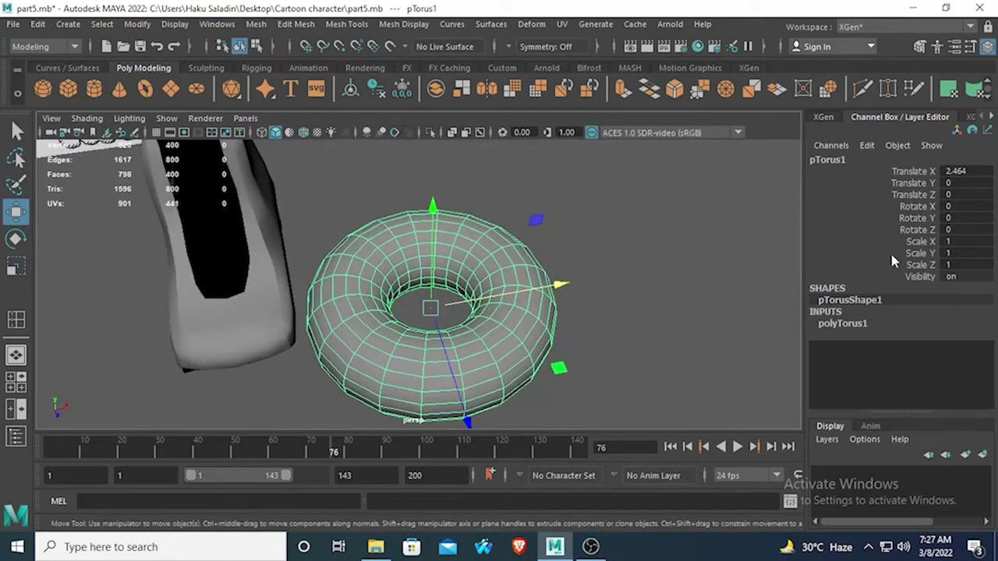
Set the torus's section radius to 0.3 for a thinner ring
left_click(845, 324)
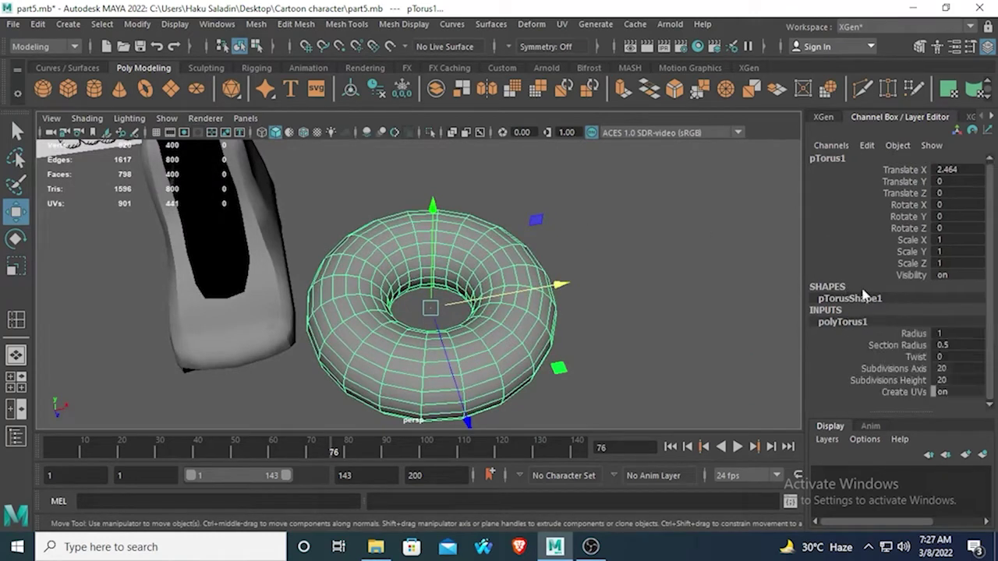
left_click(909, 348)
middle_click_drag(849, 357, 739, 340)
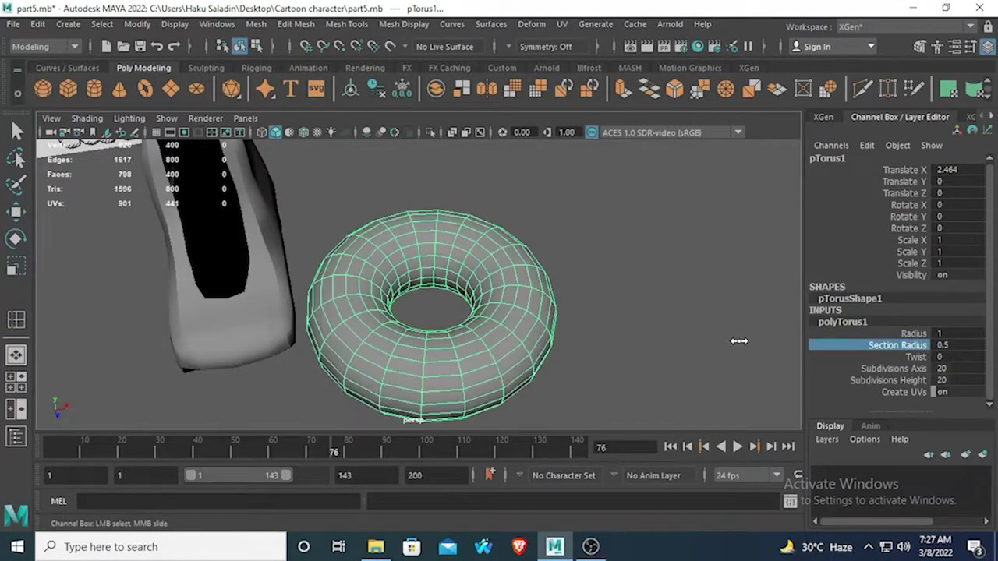
double_click(952, 350)
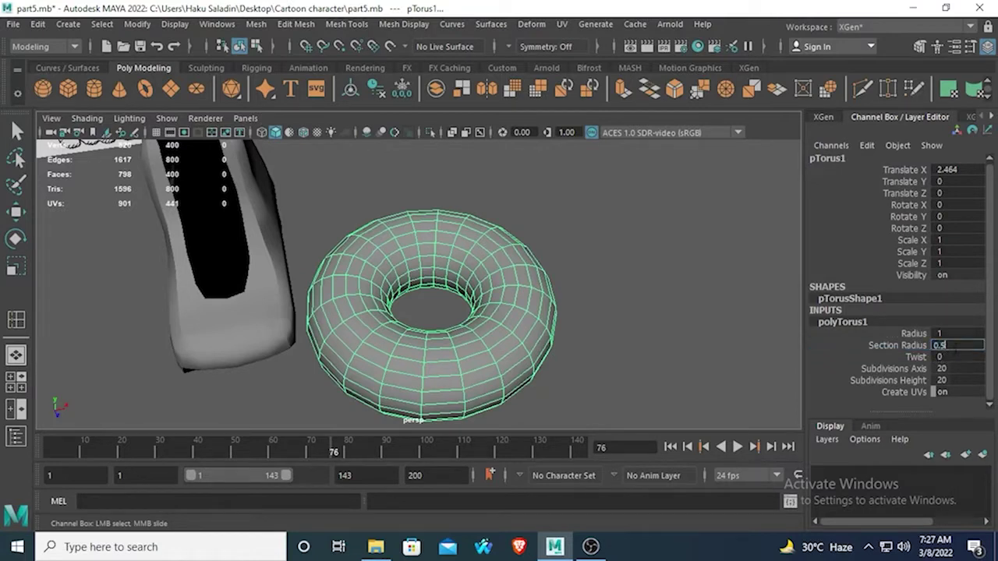
type("0.3")
key("Return")
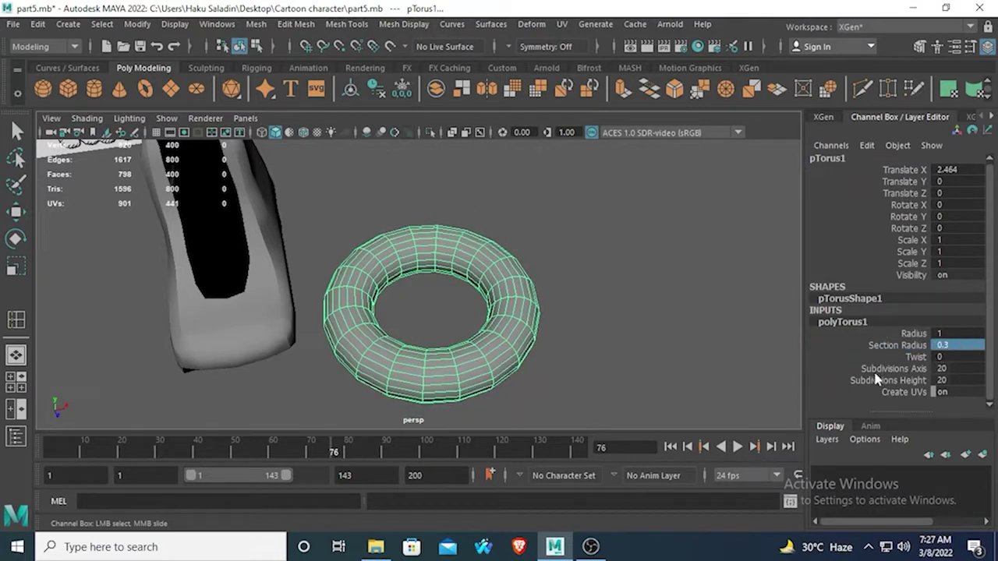
Try a torus radius of 1.1, and set it back to 1
left_click(922, 334)
middle_click_drag(784, 354, 760, 345)
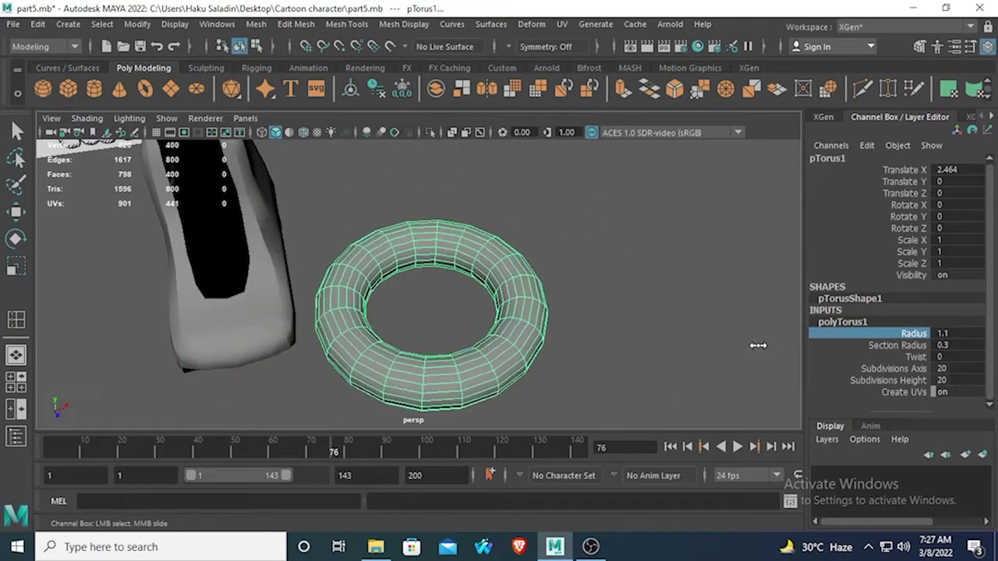
left_click(960, 333)
type("1")
key("Return")
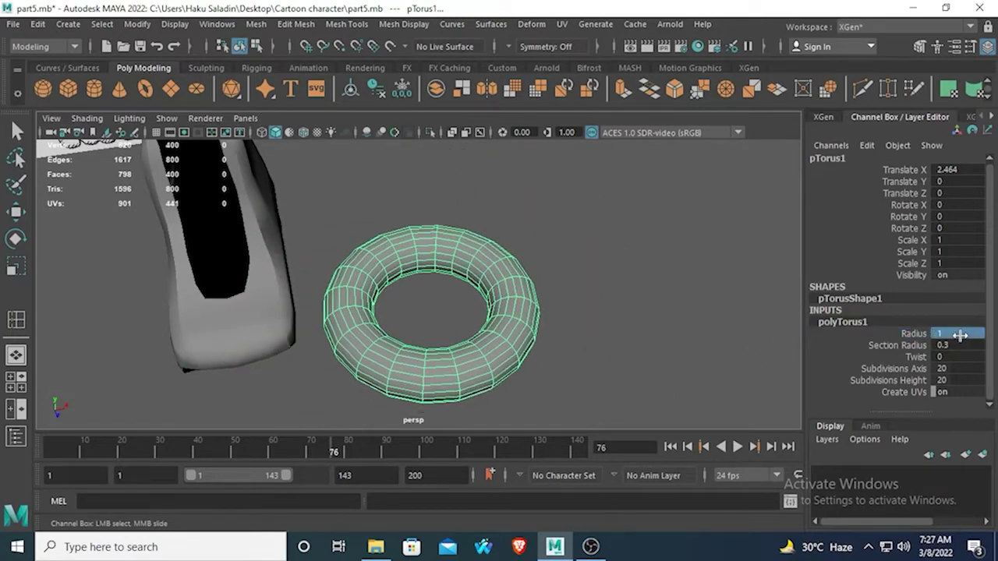
Reduce the torus's axis and height subdivisions to 8 each and check the low-poly ring in smooth preview
left_click(904, 369)
left_click(904, 380, "shift")
middle_click_drag(705, 362, 618, 350)
key("w")
left_click(660, 389)
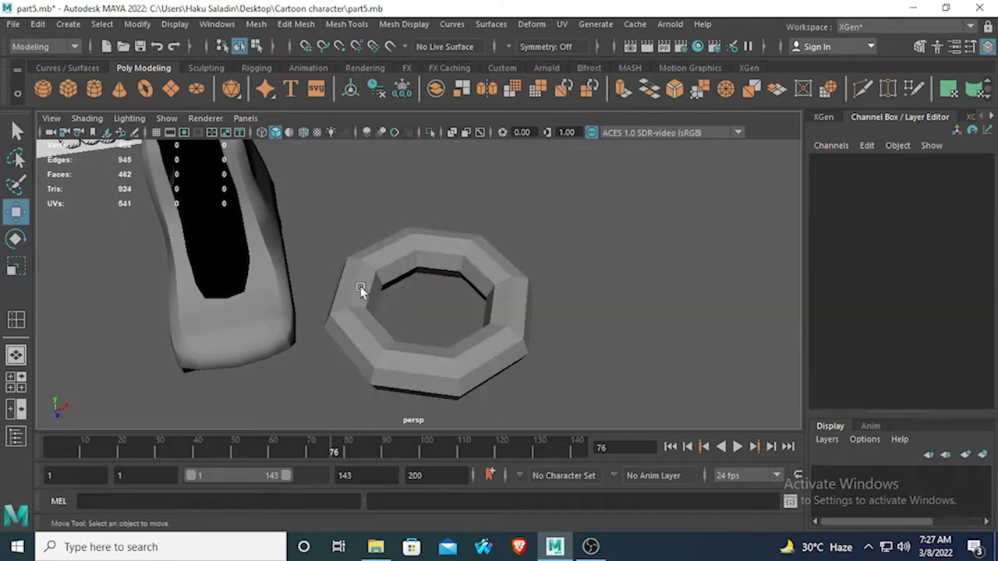
left_click(431, 259)
key("3")
key("1")
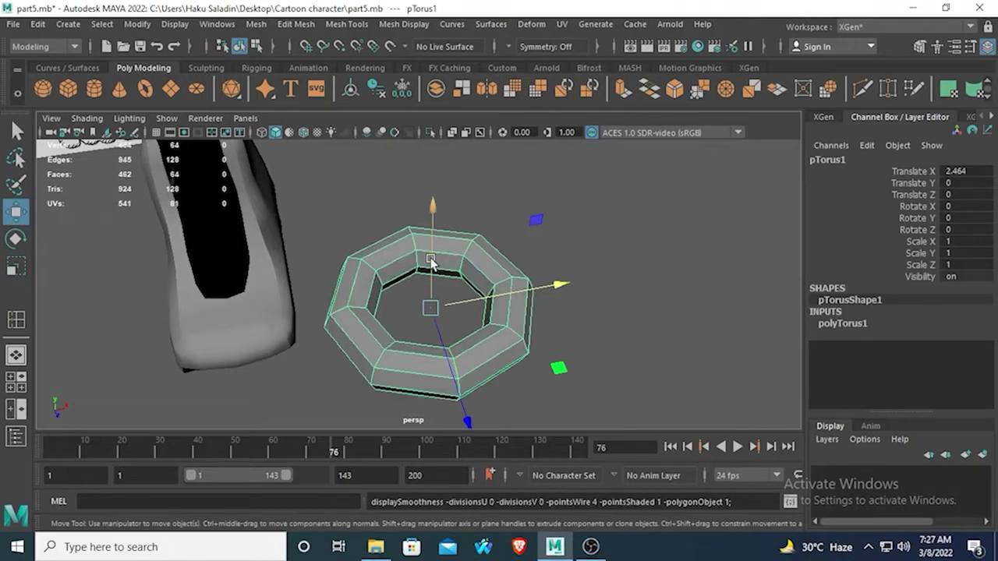
Scale the torus down uniformly to about 0.166
left_click_drag(546, 268, 440, 238, "alt")
left_click(15, 265)
left_click_drag(428, 302, 337, 306)
key("w")
Position the torus over the lowest lace hook in the front view, at about X 0.335 and Y -0.445
key("space")
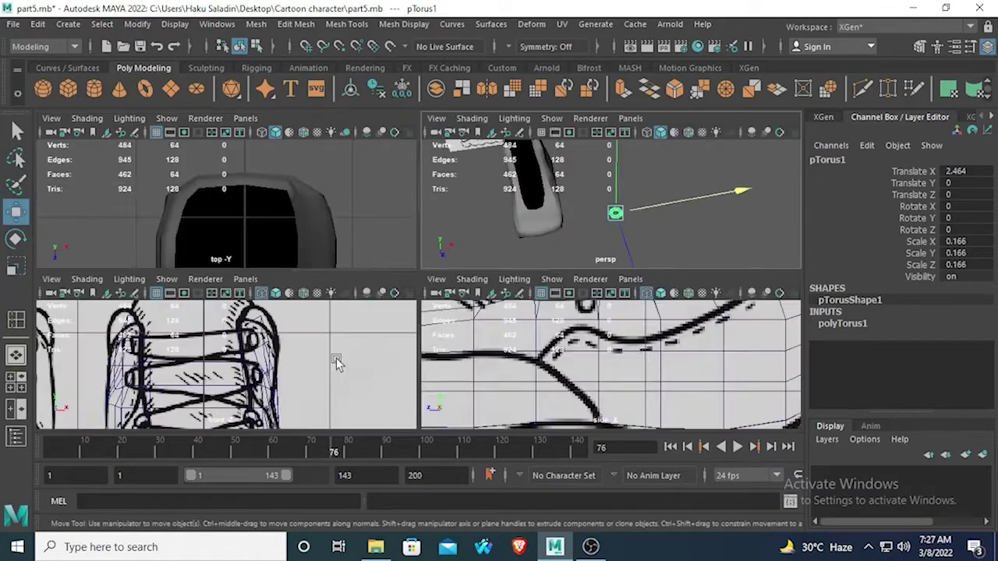
key("space")
middle_click_drag(400, 326, 320, 161, "alt")
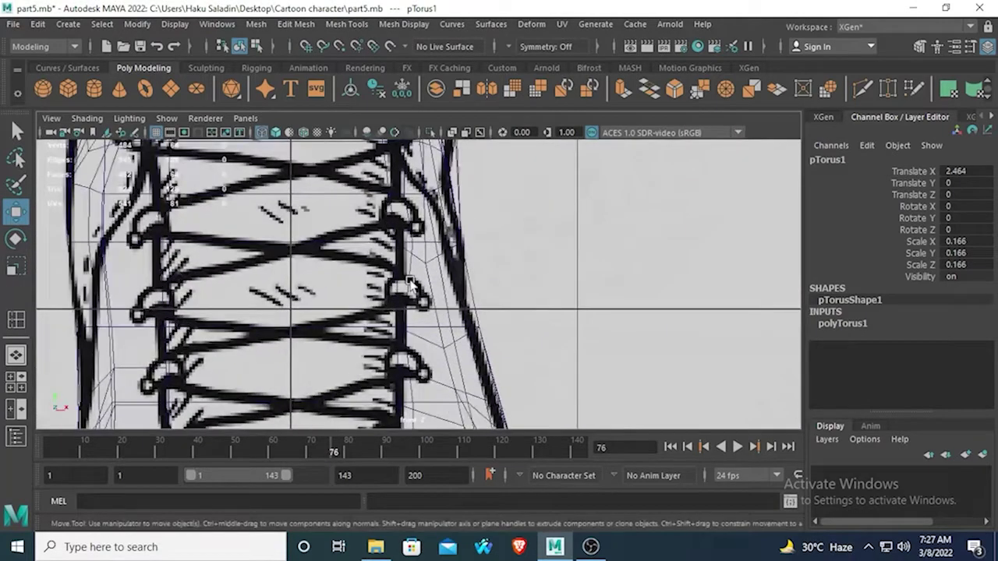
scroll(413, 286, "down", 10)
scroll(414, 290, "up", 2)
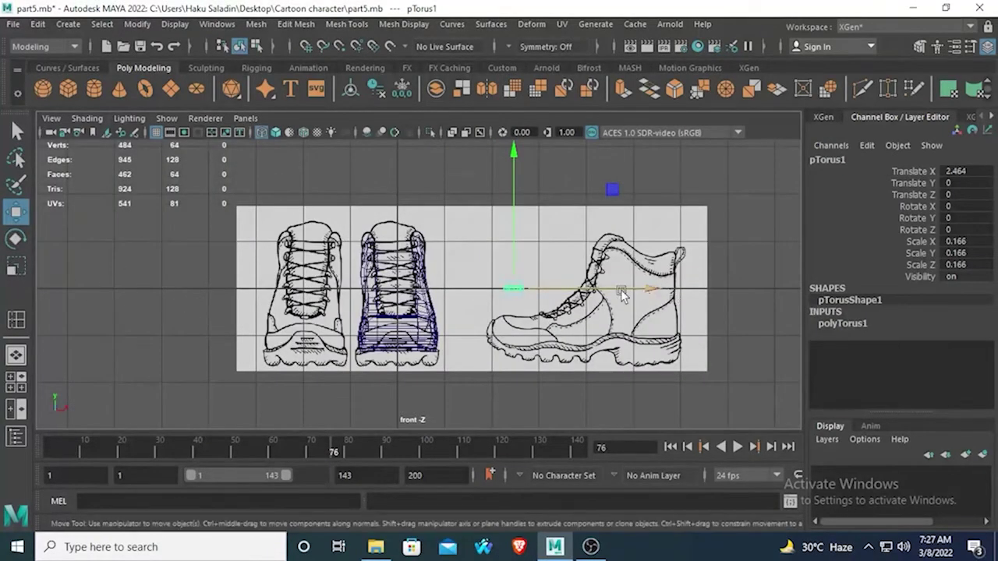
left_click_drag(621, 289, 544, 288)
scroll(515, 292, "down", 3)
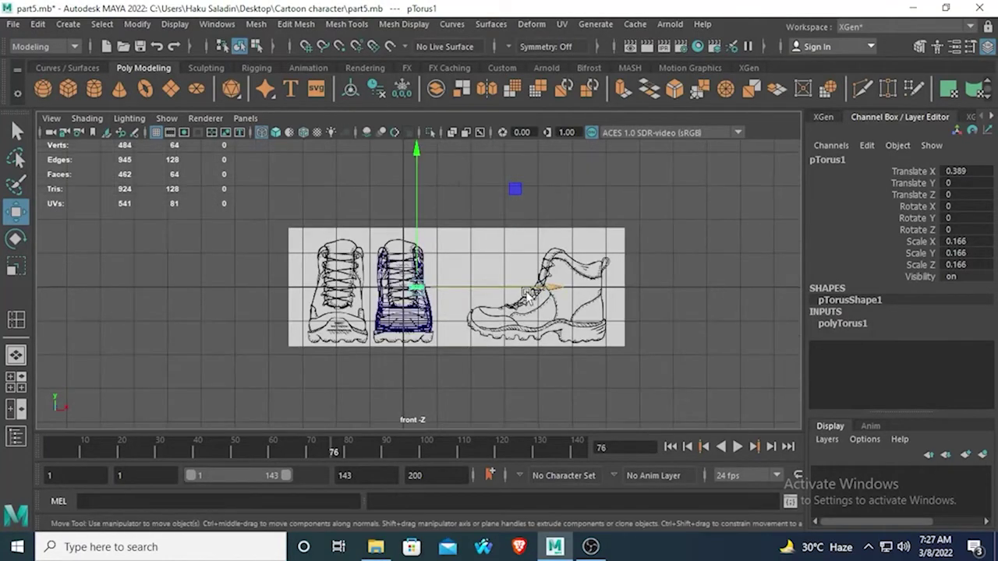
scroll(467, 202, "up", 4)
scroll(470, 204, "up", 3)
left_click_drag(414, 152, 413, 212)
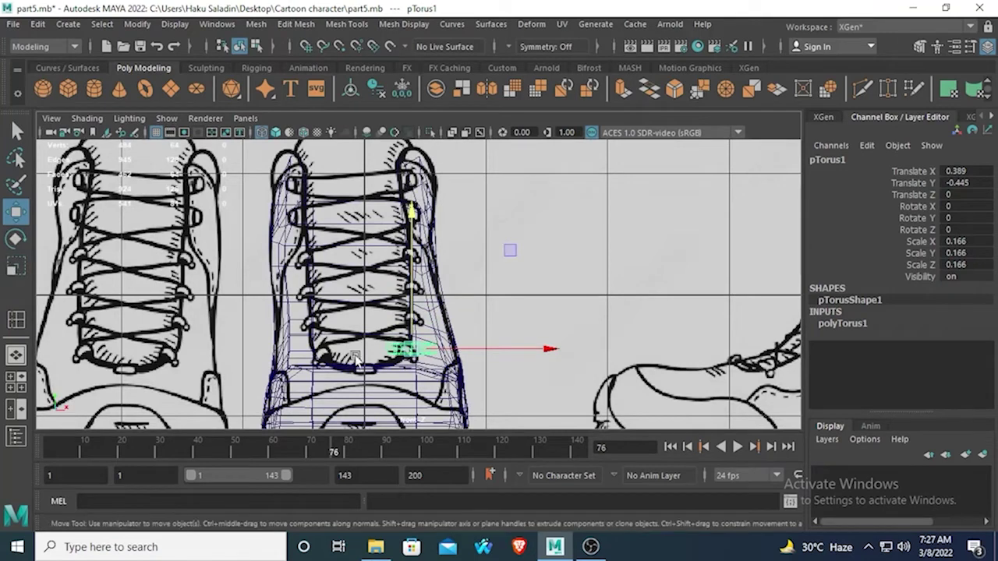
left_click_drag(554, 349, 544, 350)
key("r")
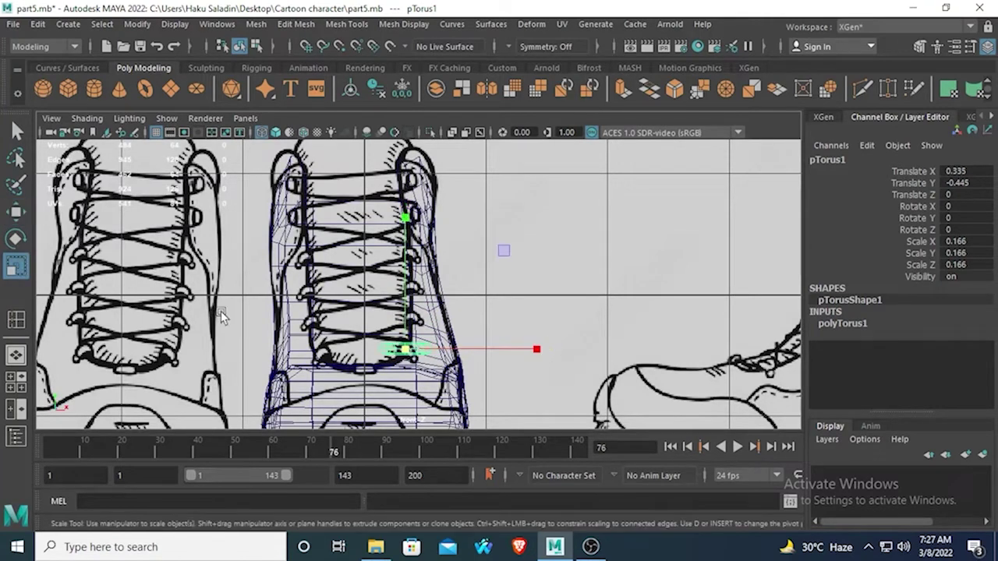
Scale the torus down uniformly to about 0.105 and move it back to about Z -1.752, over the boot's laces
left_click_drag(414, 354, 390, 356)
key("space")
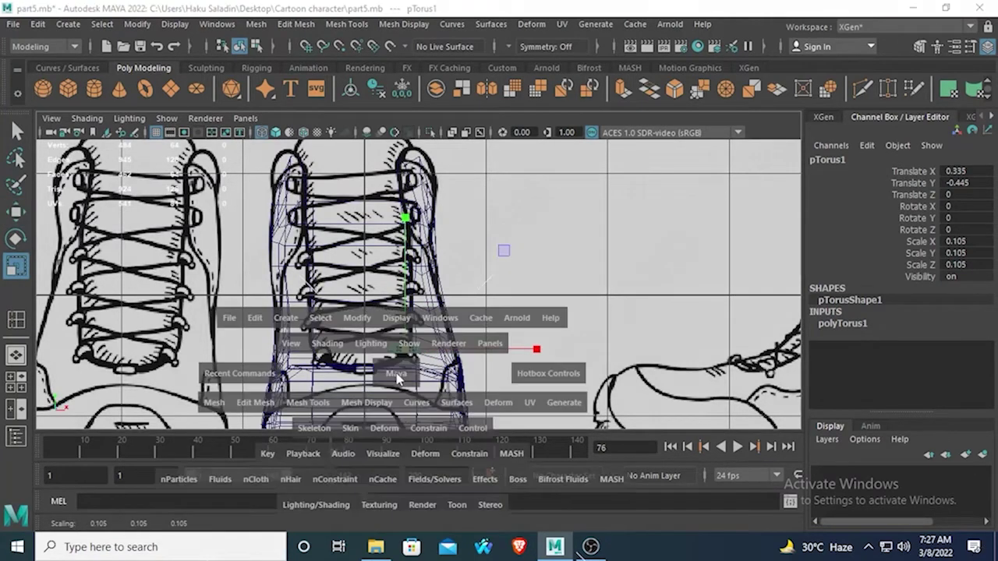
key("space")
scroll(576, 343, "down", 8)
scroll(351, 292, "up", 5)
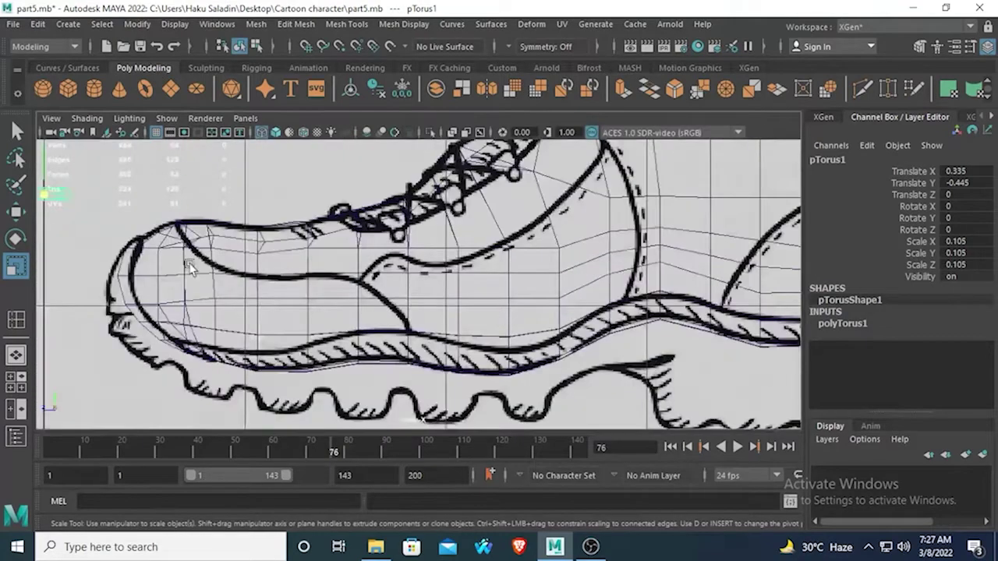
middle_click_drag(203, 259, 597, 494, "alt")
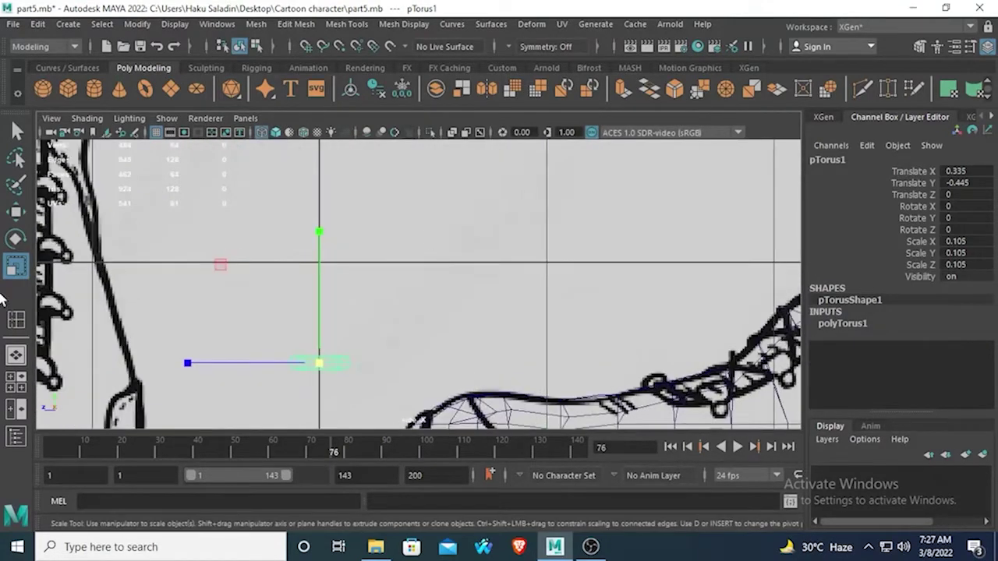
left_click(15, 212)
middle_click_drag(319, 301, 319, 232, "alt")
left_click_drag(196, 290, 393, 315)
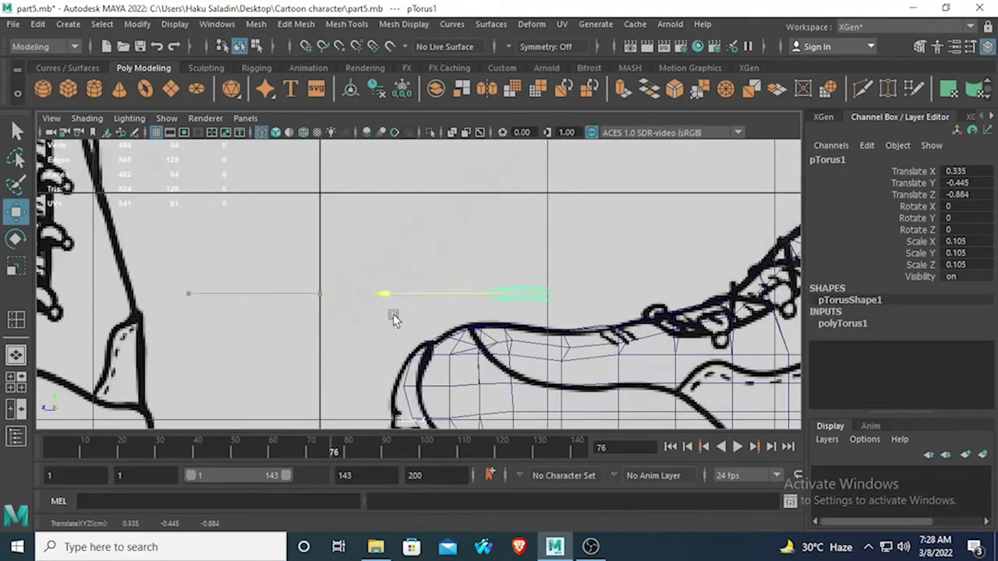
mouse_move(579, 350)
left_mouse_down()
mouse_move(566, 351)
mouse_move(575, 352)
left_mouse_up()
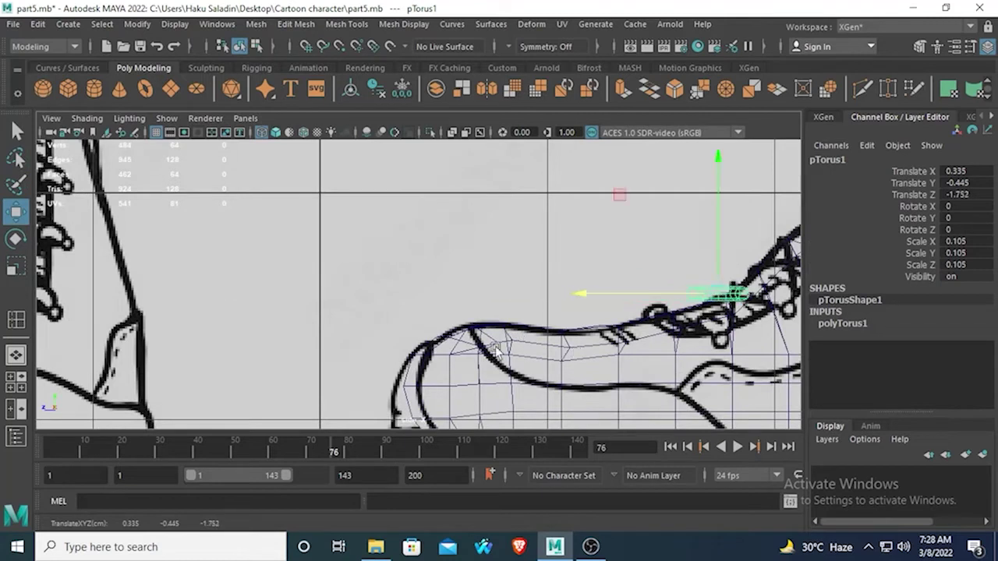
Scale the torus down uniformly to about 0.067 and lower it to about Y -0.647 onto the lace hook in the side view
left_click(11, 271)
left_click_drag(717, 294, 701, 295)
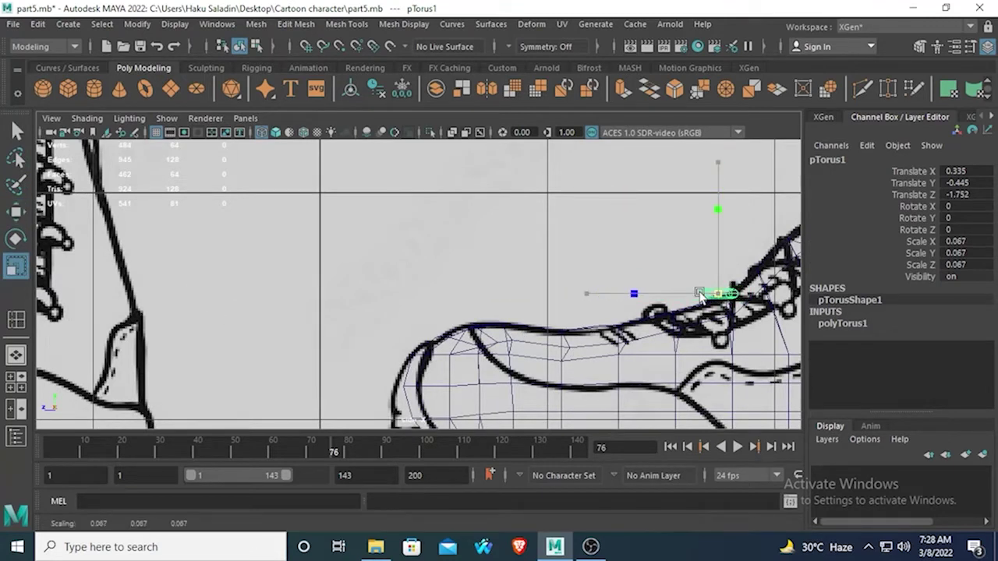
left_click(16, 210)
middle_click_drag(696, 284, 613, 283, "alt")
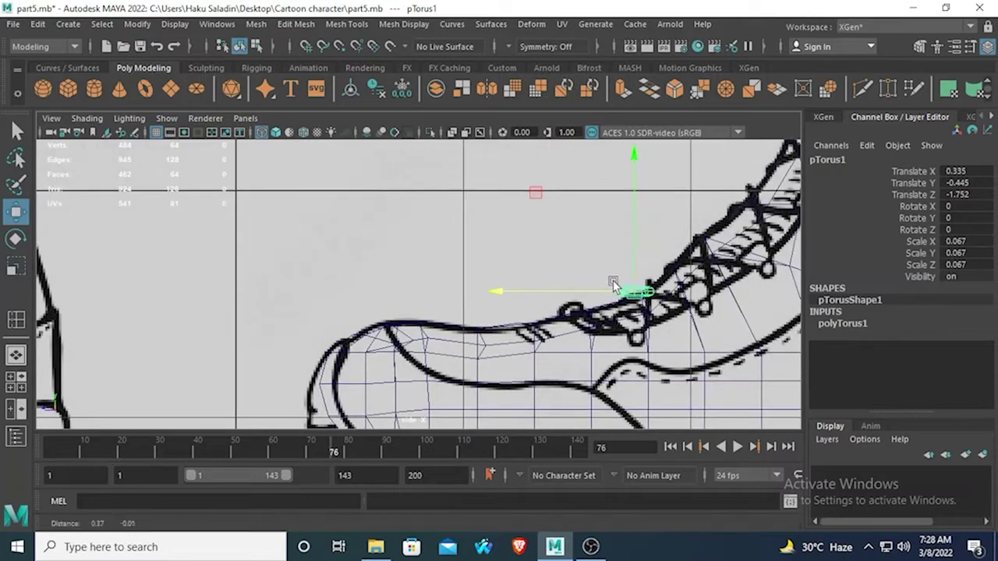
left_click_drag(635, 164, 639, 214)
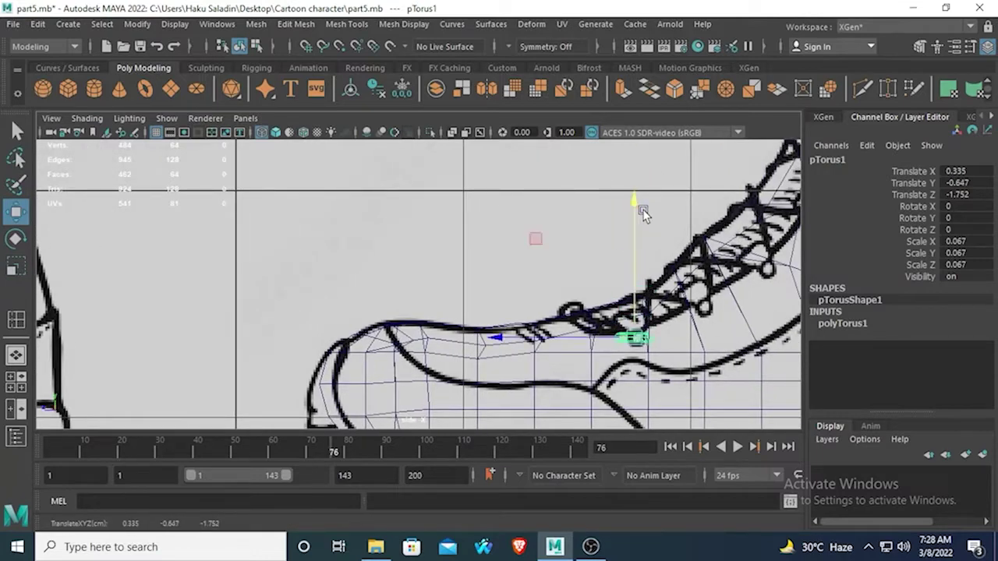
Raise the ring to about Y -0.485 and shift it outward to about X 0.403 beside the boot's front opening
key("space")
key("space")
left_click_drag(513, 217, 361, 330, "alt")
left_click_drag(408, 196, 555, 347)
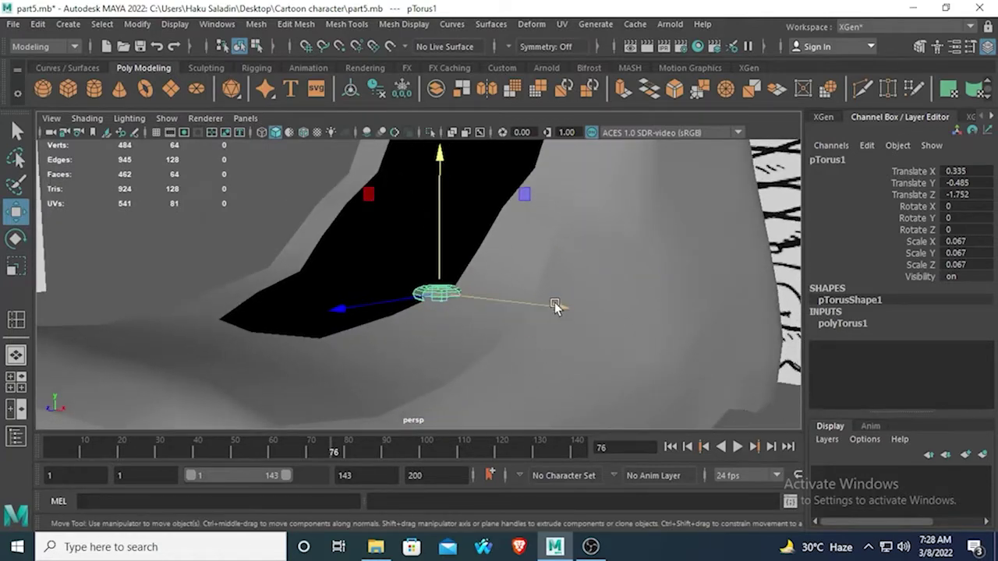
left_click_drag(555, 305, 575, 310)
Tilt the ring about 20.384 degrees around X and move it outward to about X 0.463 on the boot surface
left_click(14, 236)
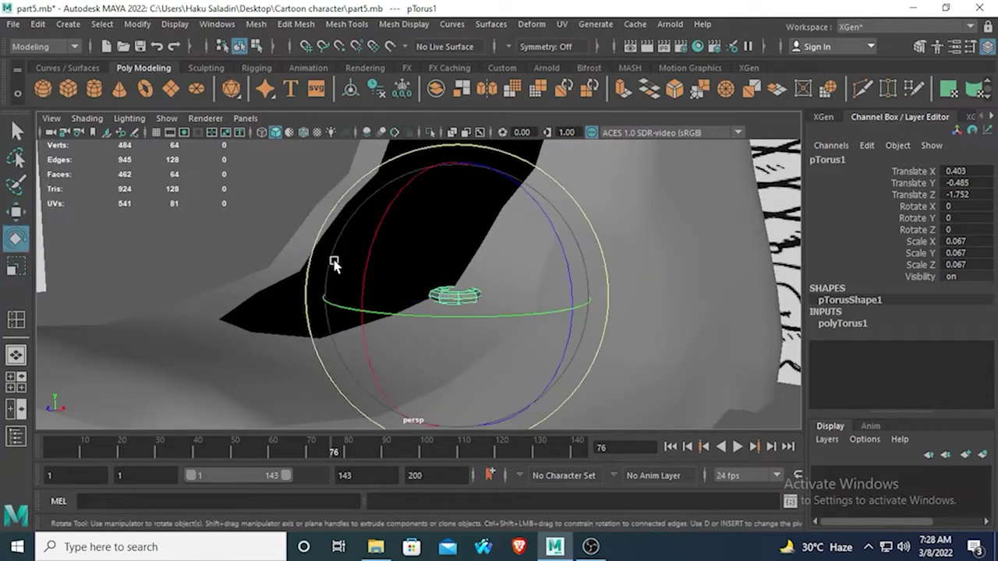
left_click_drag(385, 214, 468, 311)
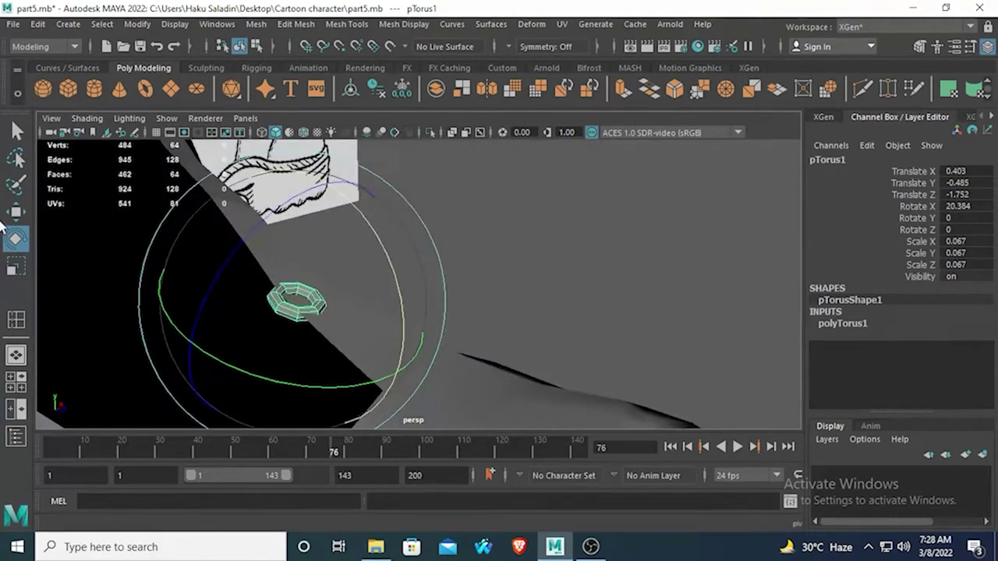
key("w")
left_click_drag(360, 321, 389, 347, "alt")
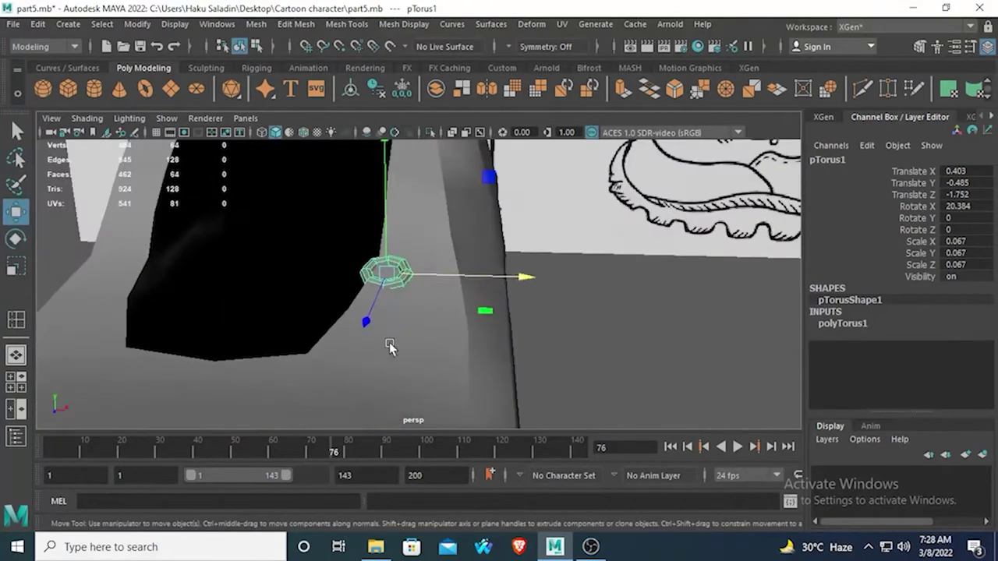
left_click(533, 281)
key("ctrl+z")
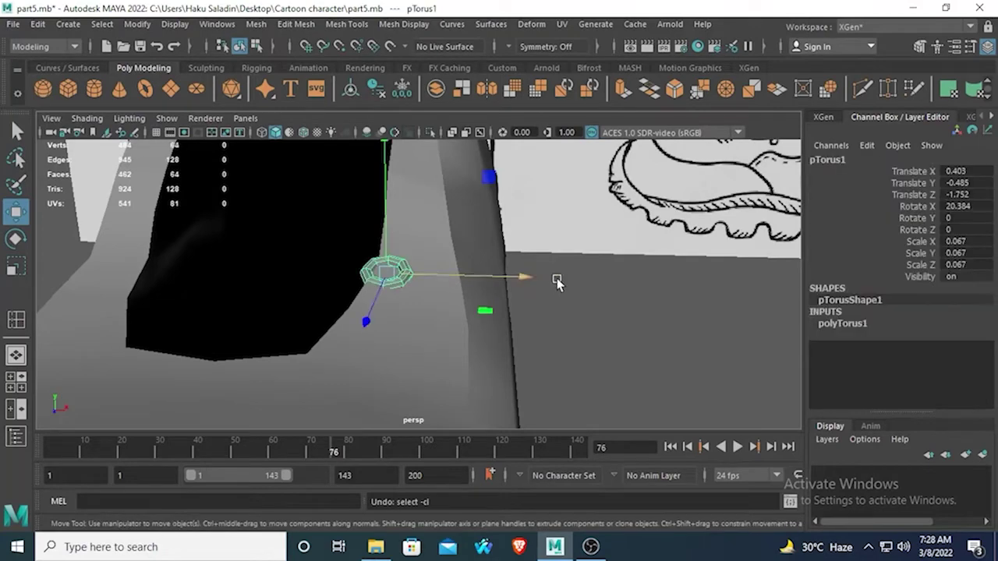
left_click_drag(526, 279, 541, 279)
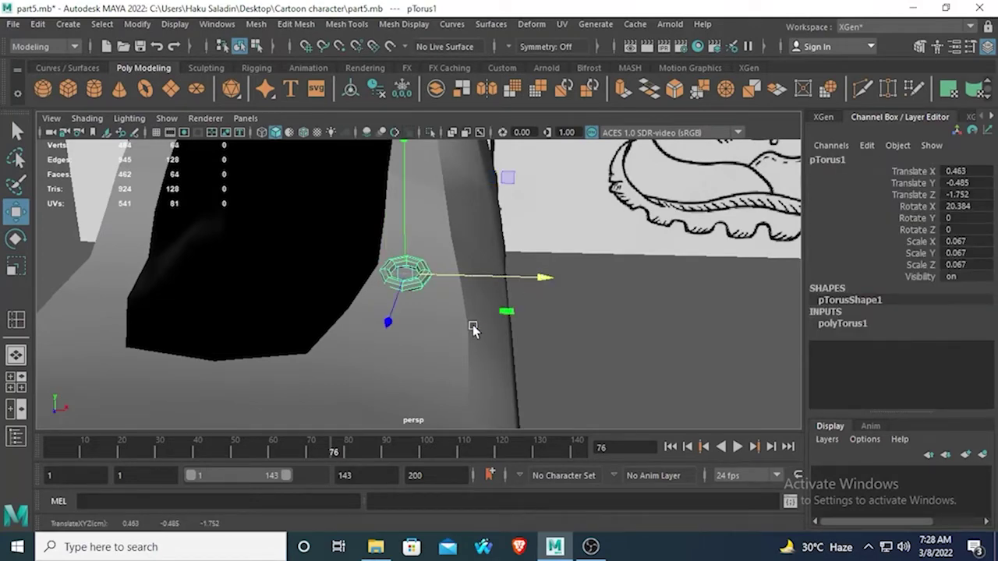
Tilt the ring sideways to about -10.639 degrees in Z to follow the boot's slope, and inspect its fit
left_click_drag(473, 324, 296, 280, "alt")
key("e")
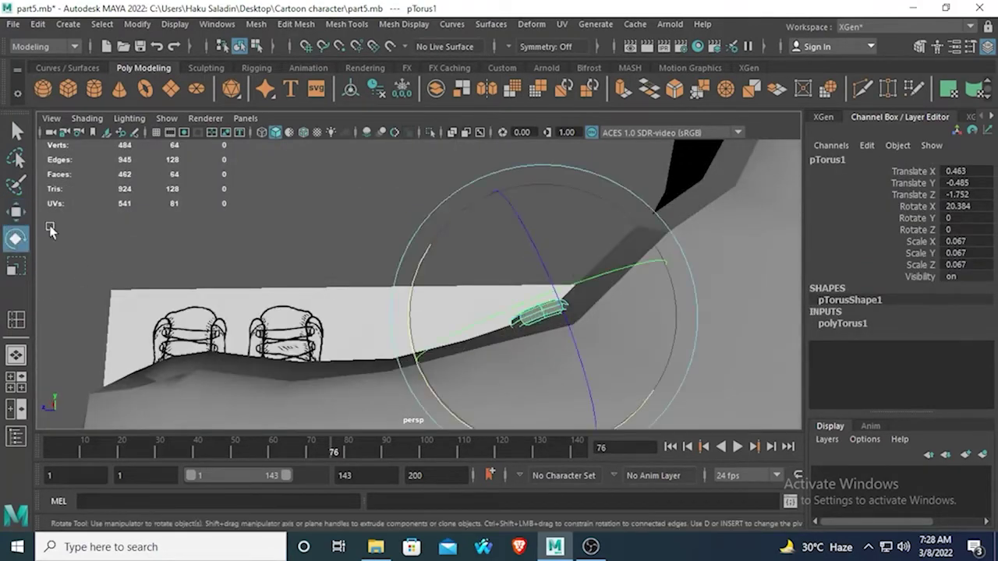
left_click_drag(526, 225, 539, 248)
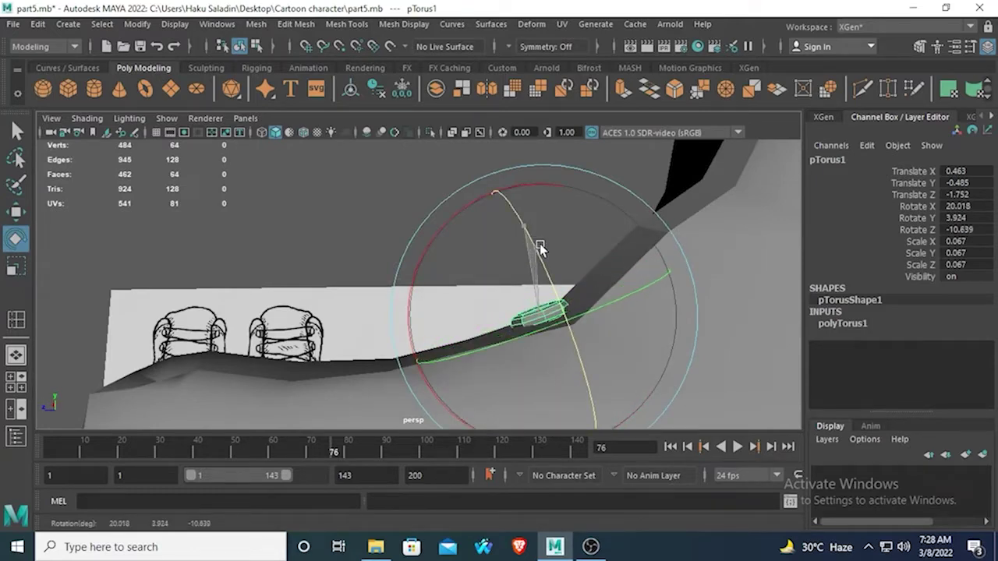
left_click_drag(328, 303, 381, 309, "alt")
left_click(337, 181)
scroll(355, 210, "down", 3)
left_click_drag(354, 211, 503, 341, "alt")
middle_click_drag(465, 265, 520, 384, "alt")
Duplicate the ring and place the copy across the opening at about X -0.496, Y -0.475, rotated to about 20.379, 0.457, -1.23 degrees
left_click(449, 331)
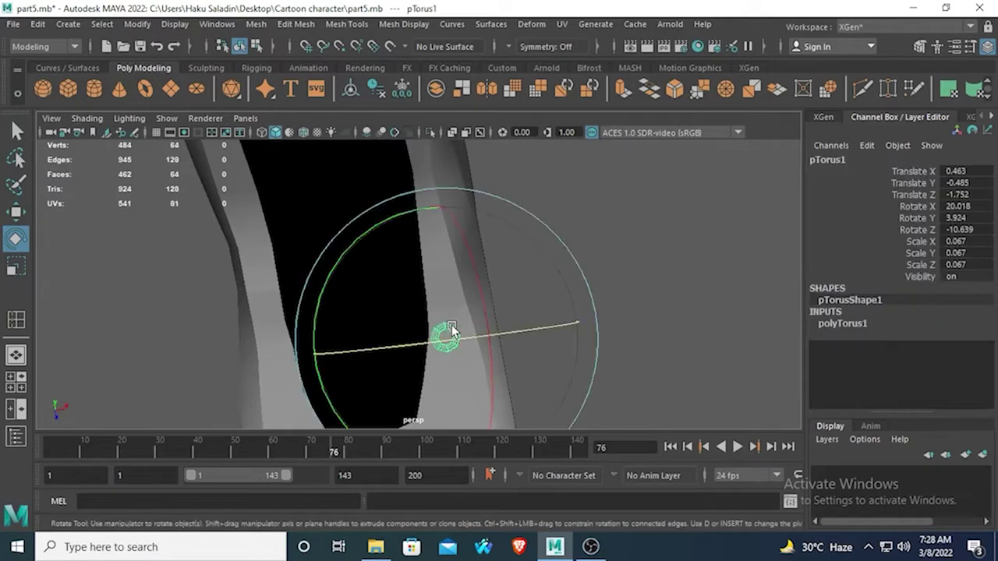
key("ctrl+d")
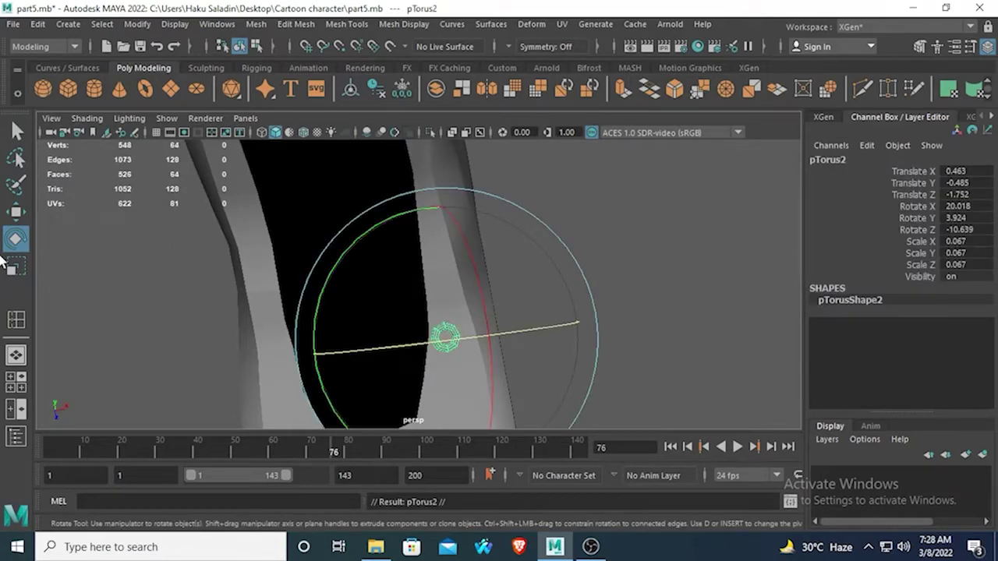
key("w")
left_click(570, 306)
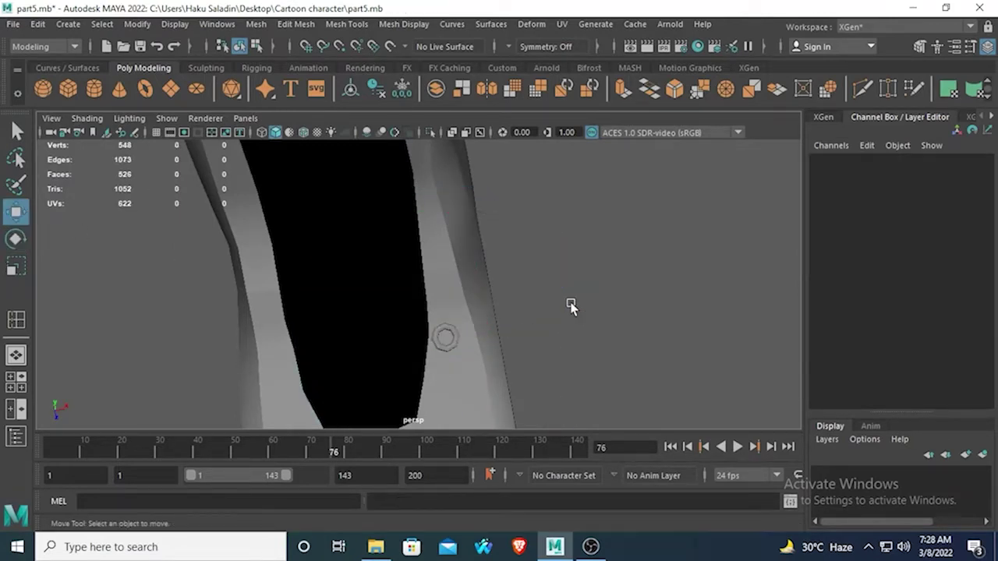
key("ctrl+z")
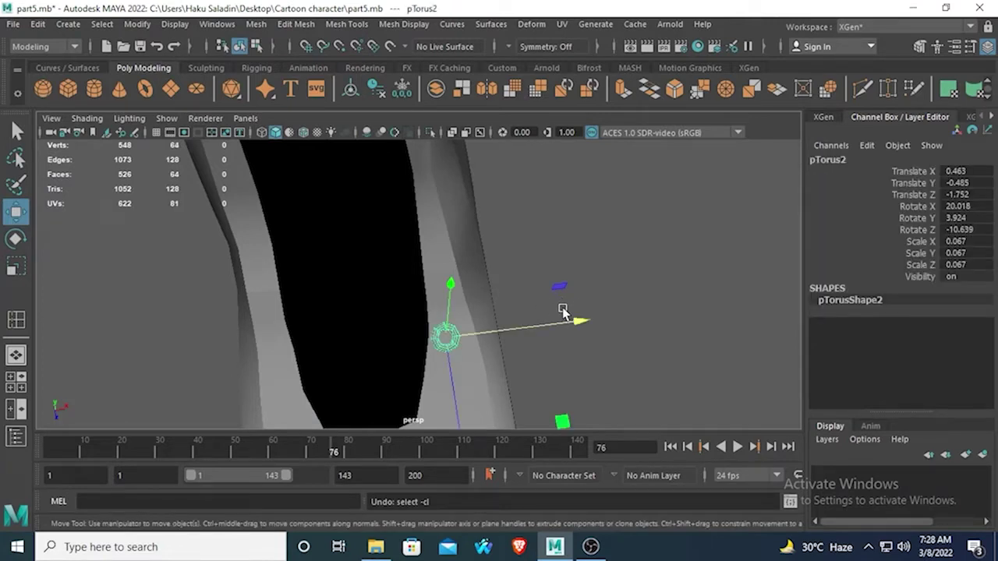
left_click(570, 318)
key("ctrl+z")
left_click_drag(585, 321, 577, 275)
left_click_drag(515, 268, 535, 256)
key("e")
key("w")
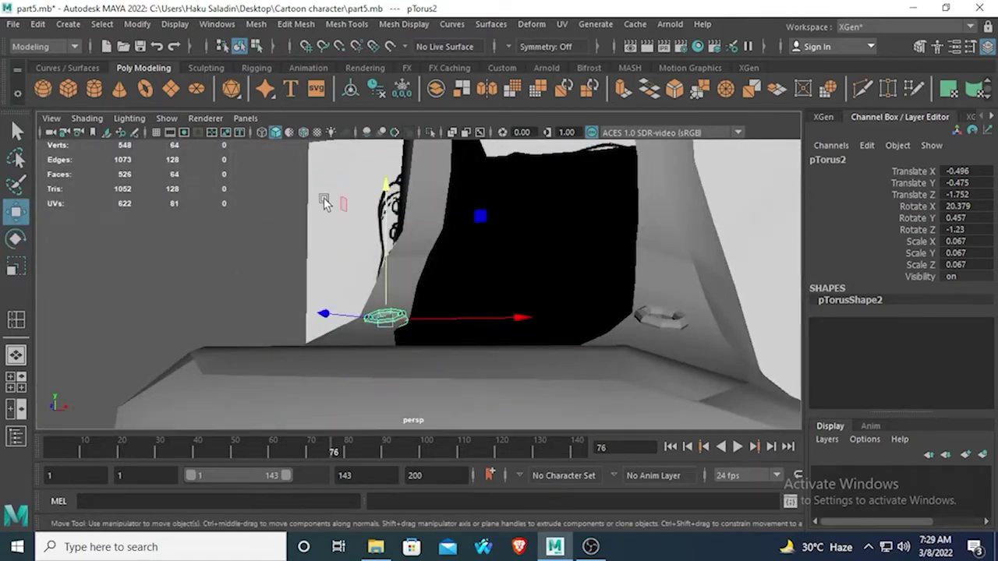
Fine-tune the opposite ring's position to about X -0.506, Y -0.461, and check both rings against the boot surface
left_click_drag(385, 188, 385, 179)
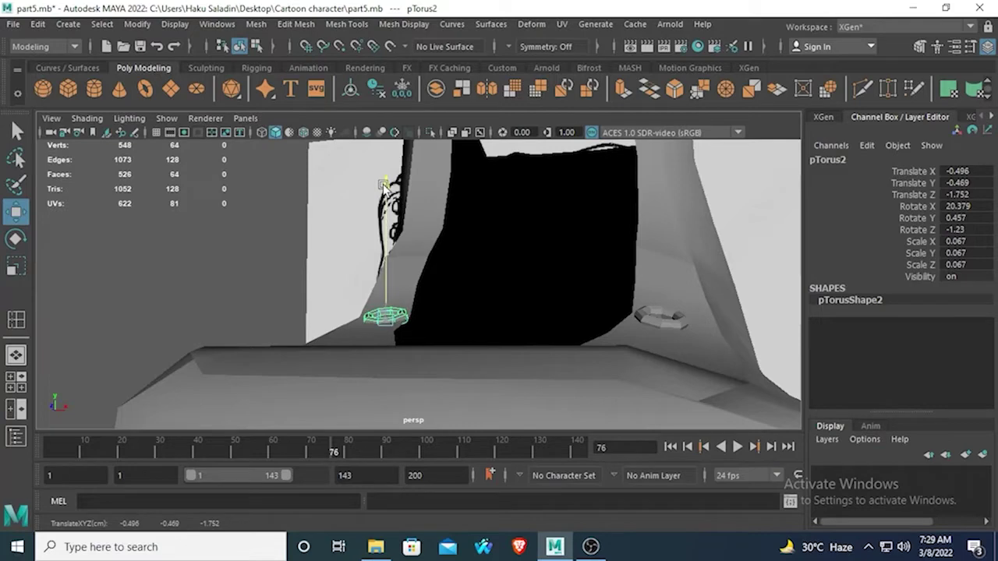
left_click_drag(446, 282, 467, 328, "alt")
left_click_drag(484, 279, 453, 328)
key("1")
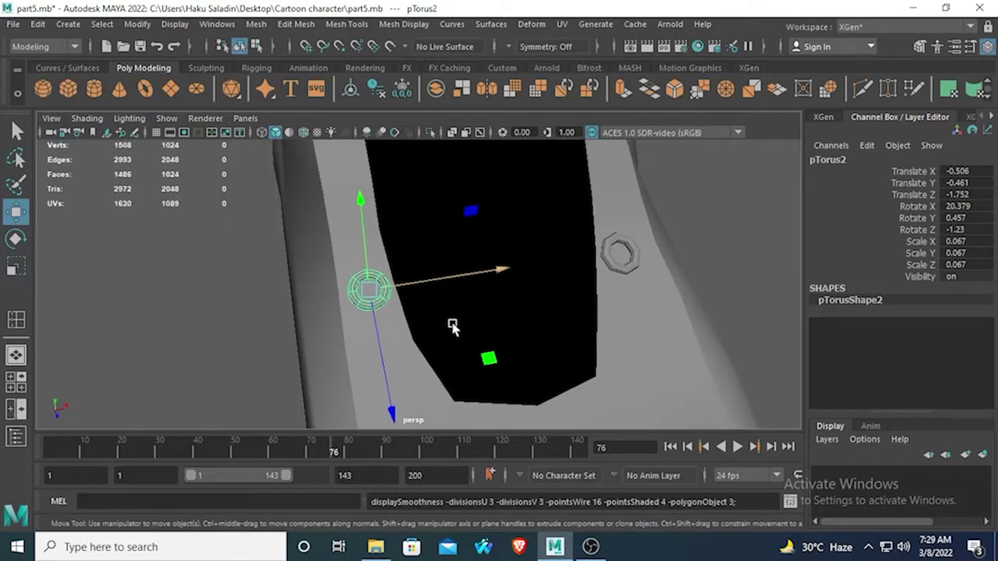
left_click(246, 286)
scroll(269, 304, "down", 2)
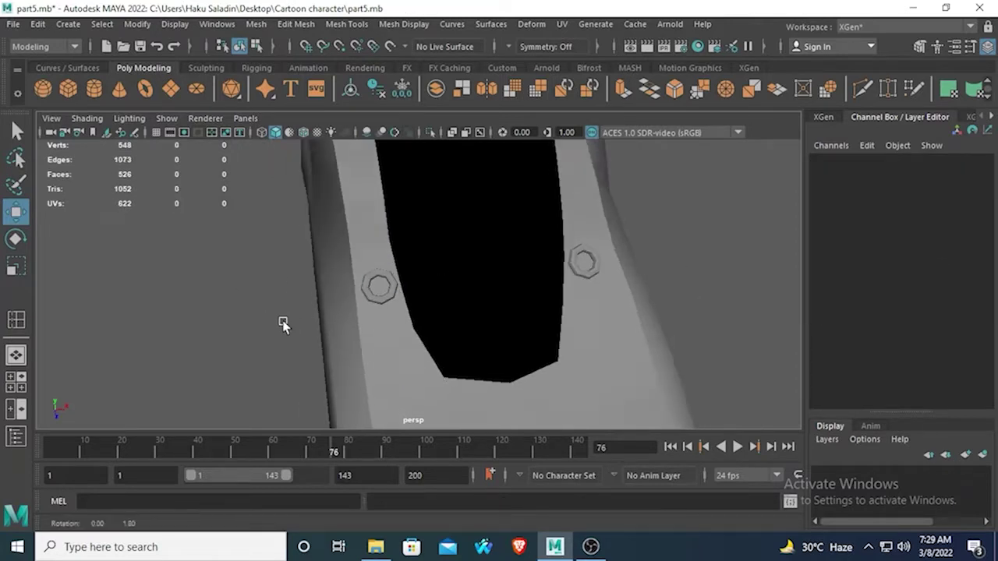
left_click_drag(283, 323, 405, 234, "alt")
scroll(414, 239, "down", 7)
scroll(399, 278, "up", 5)
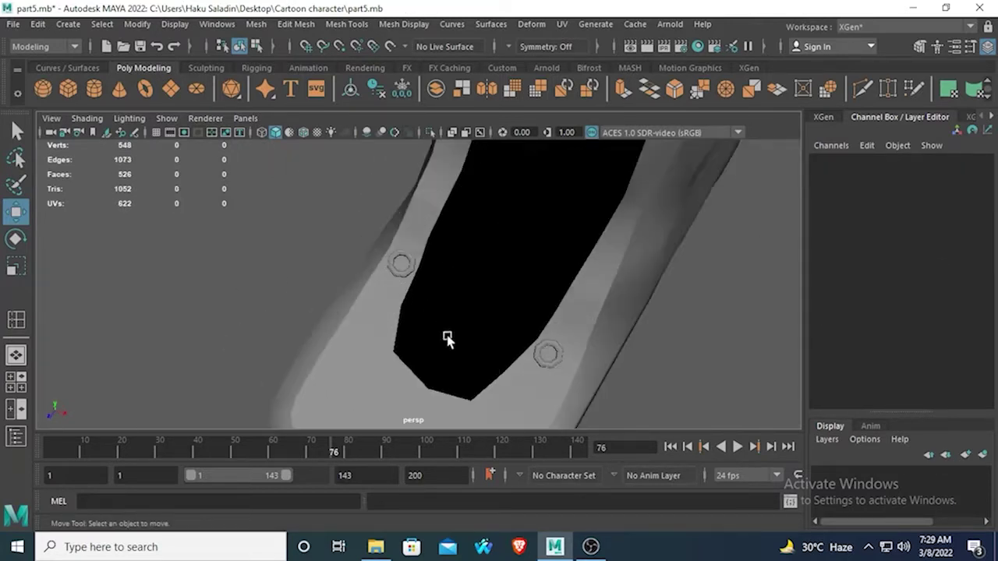
Duplicate the original ring and raise the copy to about Y -0.221, level with the next lace hook in the front view
left_click(548, 359)
left_click(543, 350)
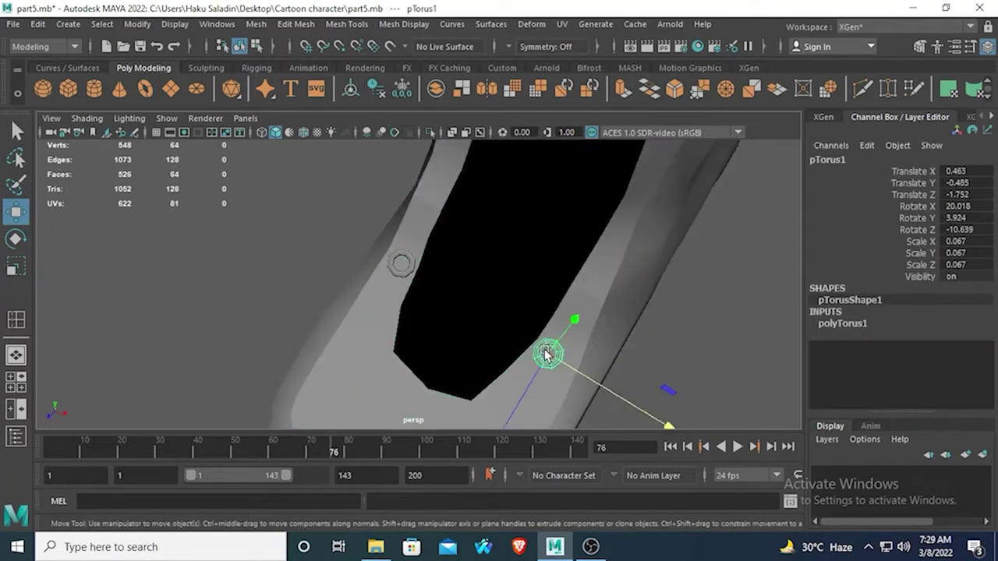
left_click_drag(543, 350, 438, 255, "alt")
key("space")
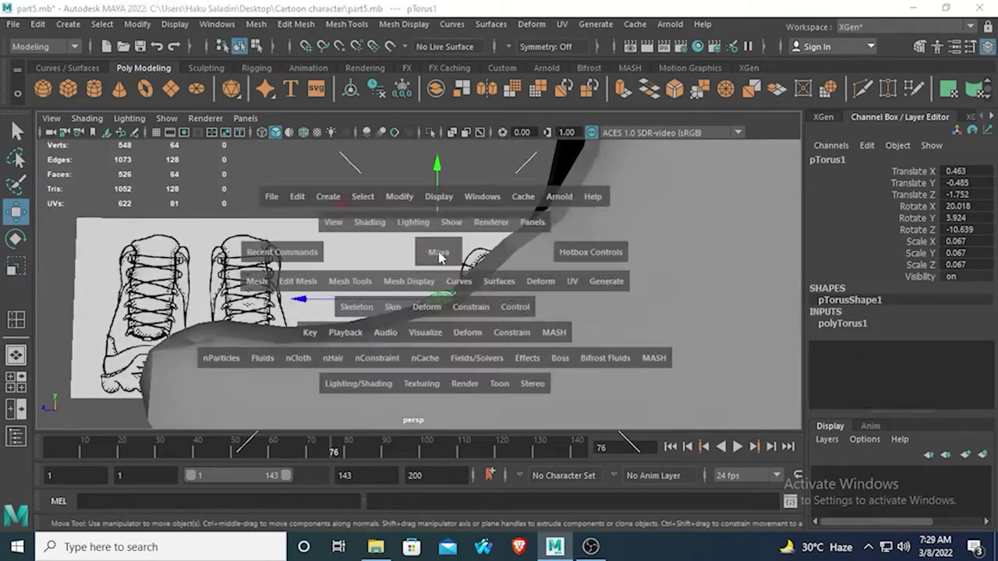
key("space")
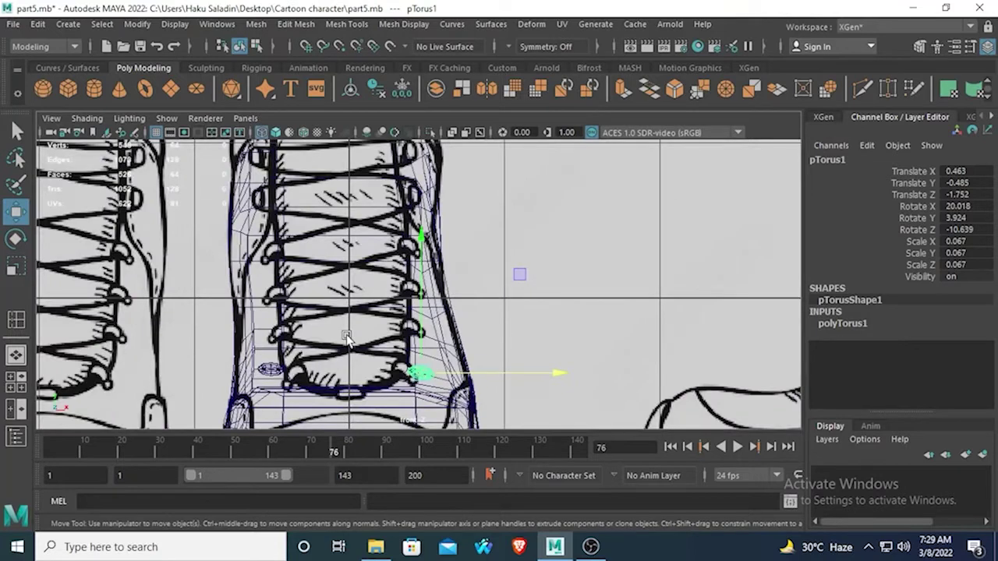
key("ctrl+d")
left_click_drag(420, 236, 421, 237)
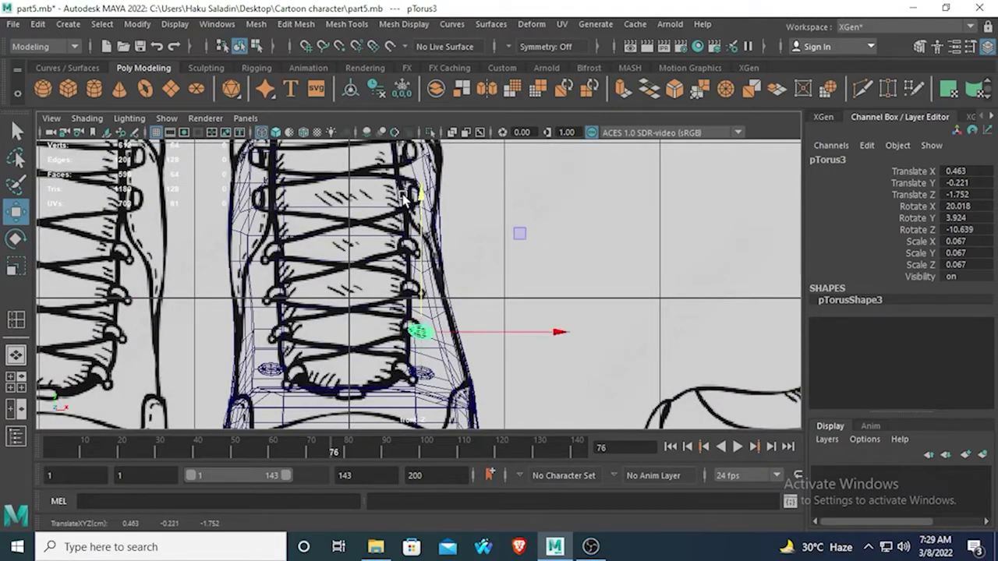
Try lowering the new copy to about Y -0.436 in the side view and check it in perspective
key("space")
key("space")
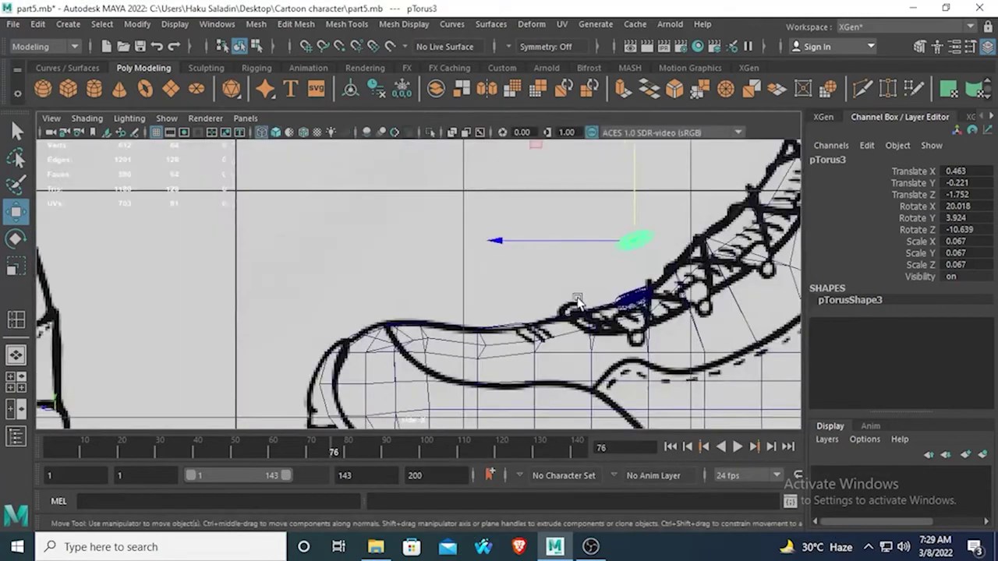
middle_click_drag(578, 298, 457, 321, "alt")
middle_click_drag(490, 233, 425, 293, "alt")
left_click_drag(451, 185, 457, 252)
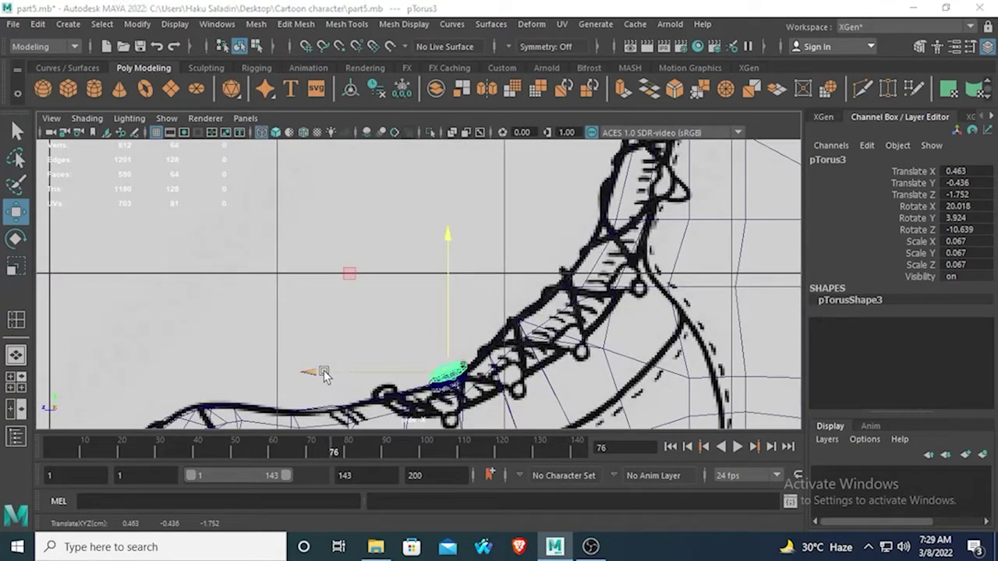
key("space")
key("space")
mouse_move(560, 267)
left_mouse_down("alt")
mouse_move(610, 282)
mouse_move(548, 267)
left_mouse_up("alt")
Raise the new ring copy to about Y -0.219 and move it back to about Z -2.003, following the line of laces
key("space")
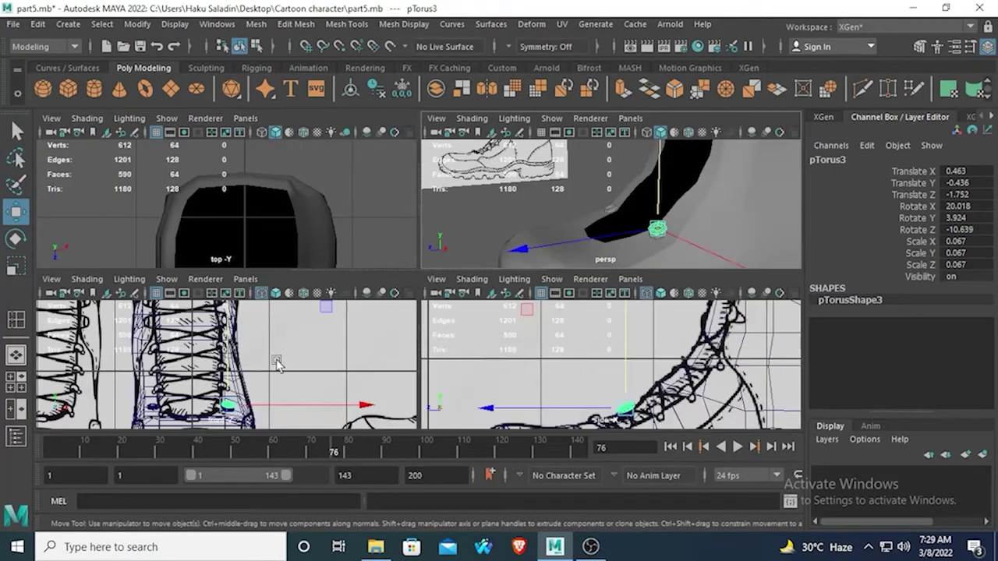
key("space")
left_click_drag(420, 237, 420, 204)
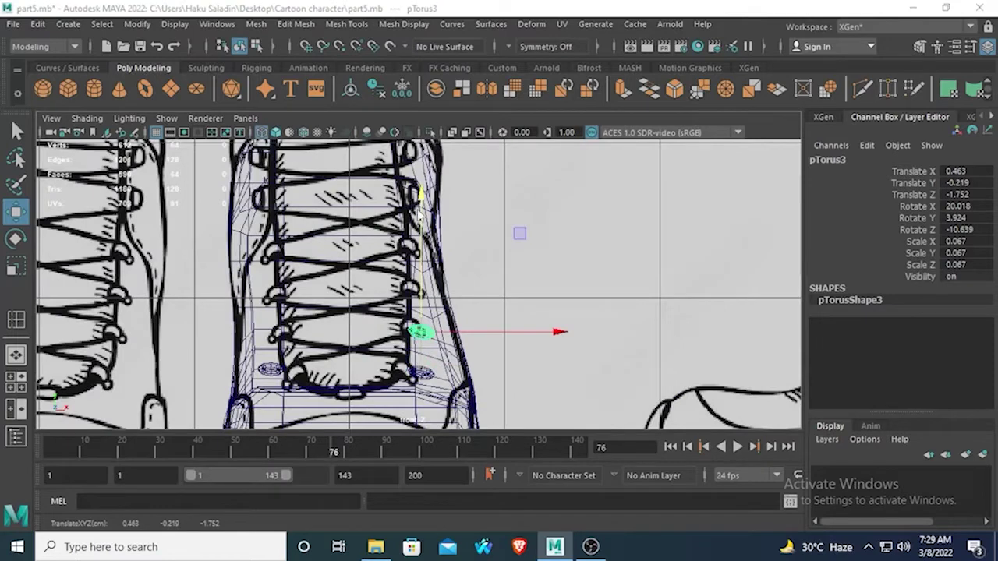
key("space")
key("space")
middle_click_drag(401, 361, 274, 236, "alt")
left_click_drag(274, 237, 277, 225)
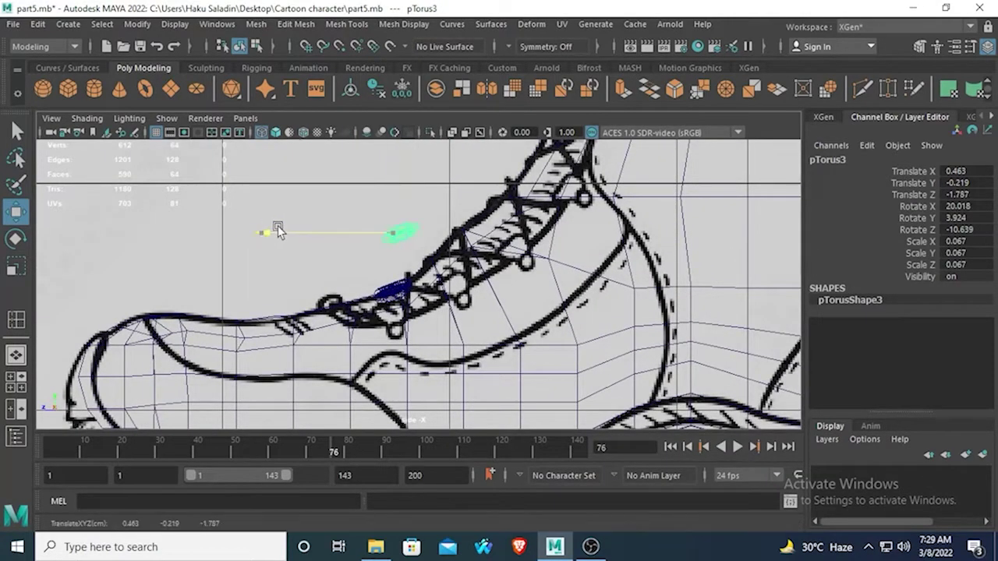
key("space")
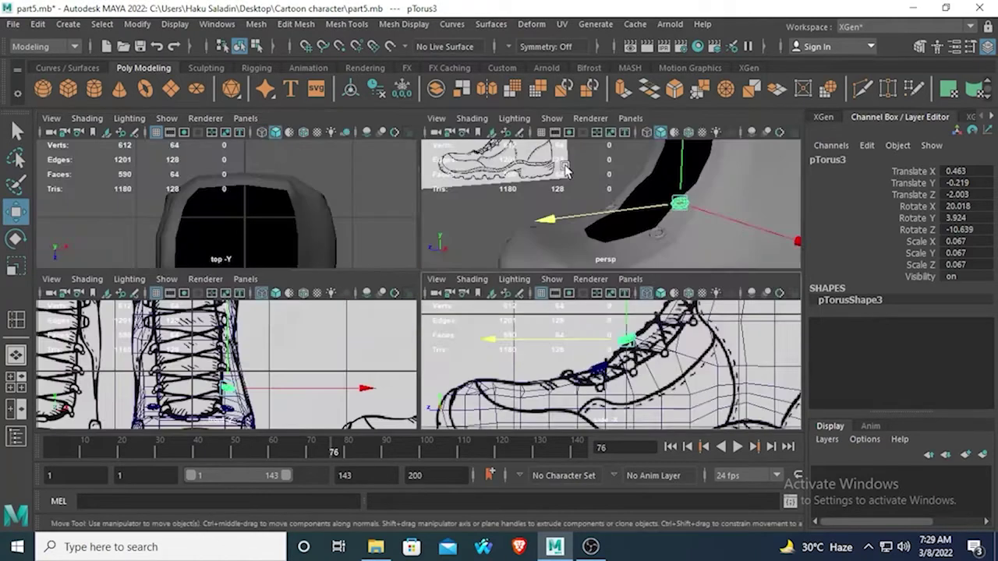
Lower the new ring copy to about Y -0.262 and tilt it to about X 44.3° to match the boot's slope
key("space")
left_click_drag(623, 205, 508, 267, "alt")
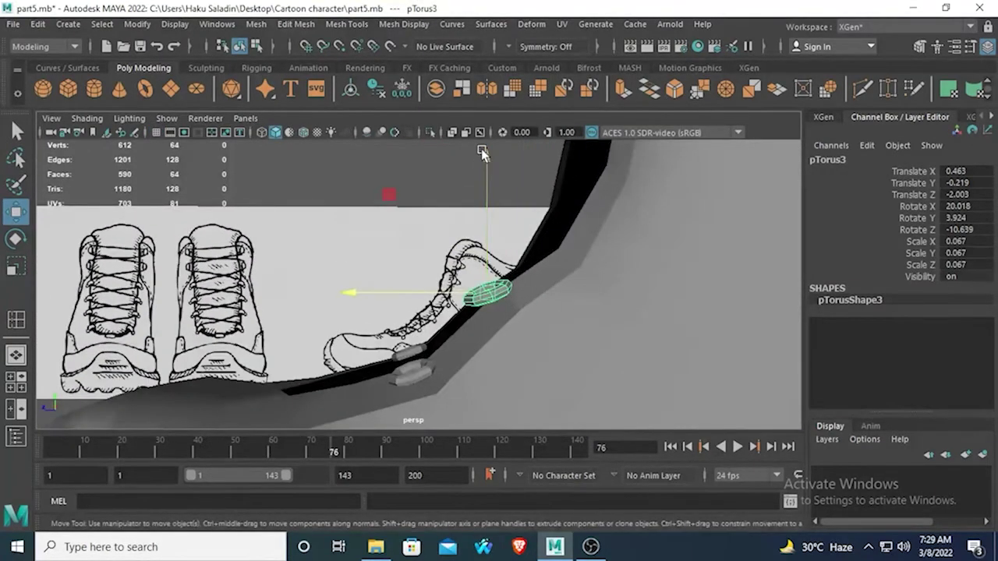
left_click_drag(481, 152, 484, 161)
left_click_drag(489, 225, 597, 292, "alt")
key("e")
left_click_drag(546, 234, 527, 226)
key("w")
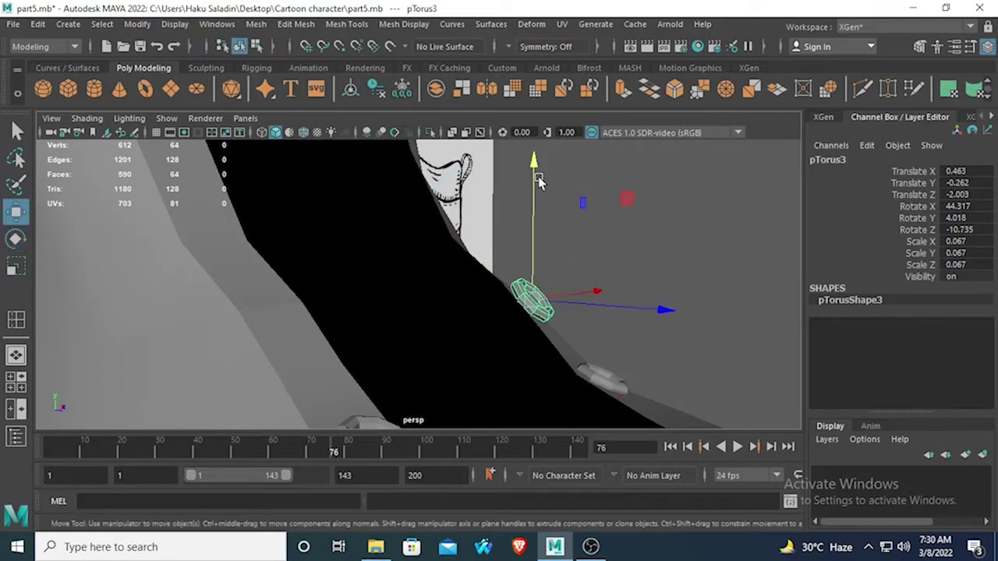
Lower the ring slightly to about Y -0.271 and shift it outward to about X 0.495
left_click_drag(535, 164, 535, 168)
left_click_drag(538, 244, 465, 237, "alt")
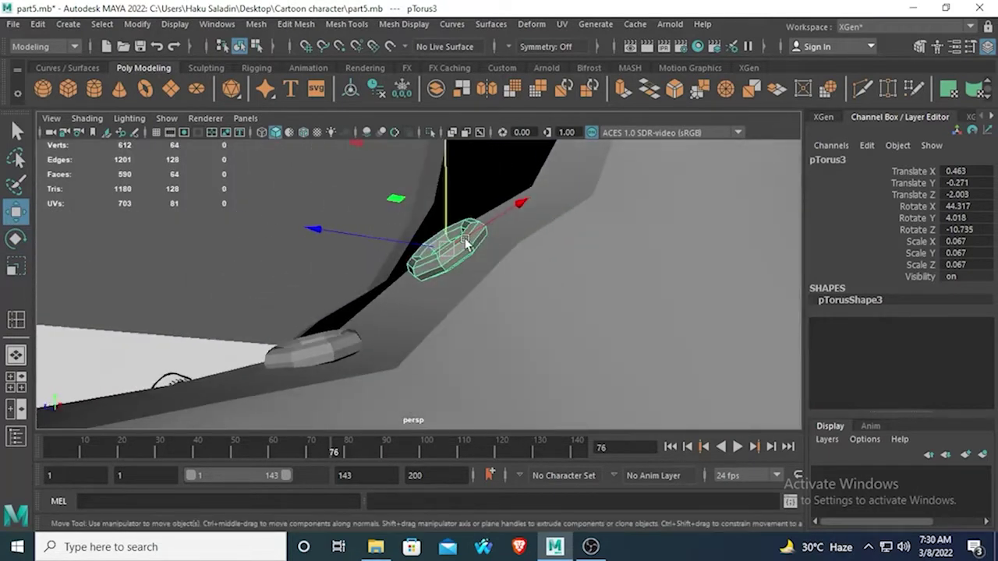
left_click_drag(509, 212, 527, 200)
left_click_drag(528, 200, 575, 350, "alt")
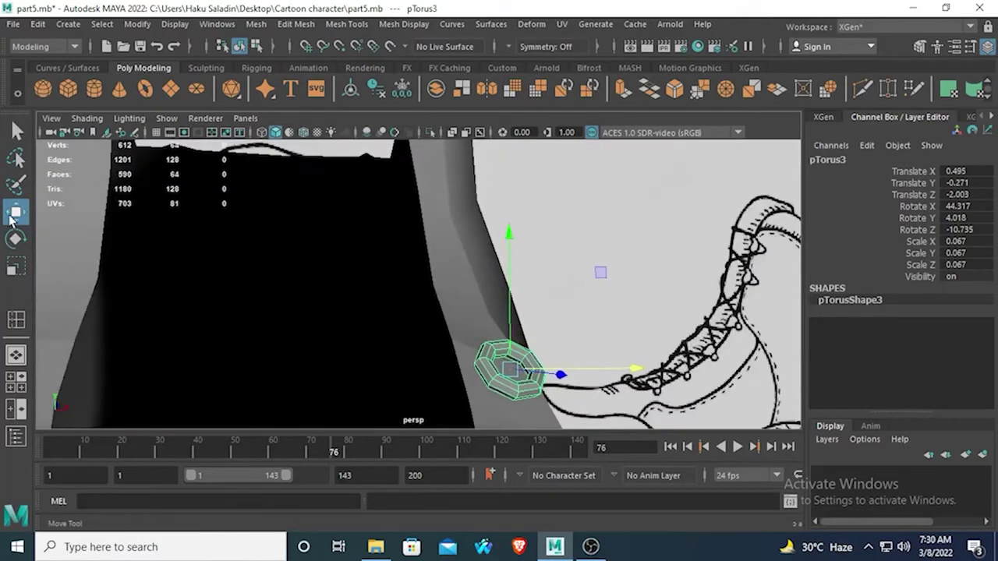
Set the Move tool's axis orientation to Component and sink the ring into the boot surface, to about 0.491, -0.286, -2.017
double_click(13, 217)
left_click(167, 105)
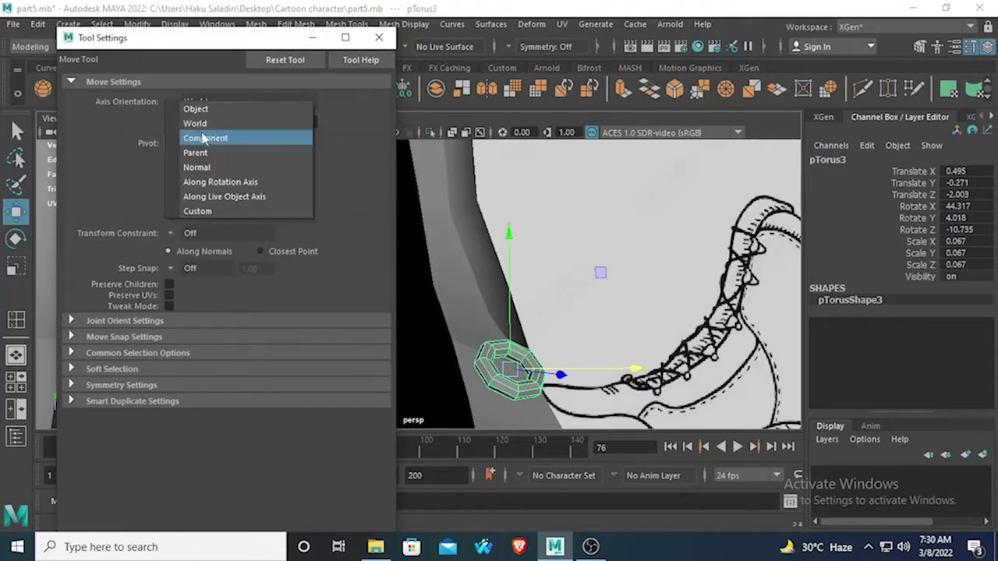
left_click(201, 133)
left_click_drag(568, 264, 442, 258)
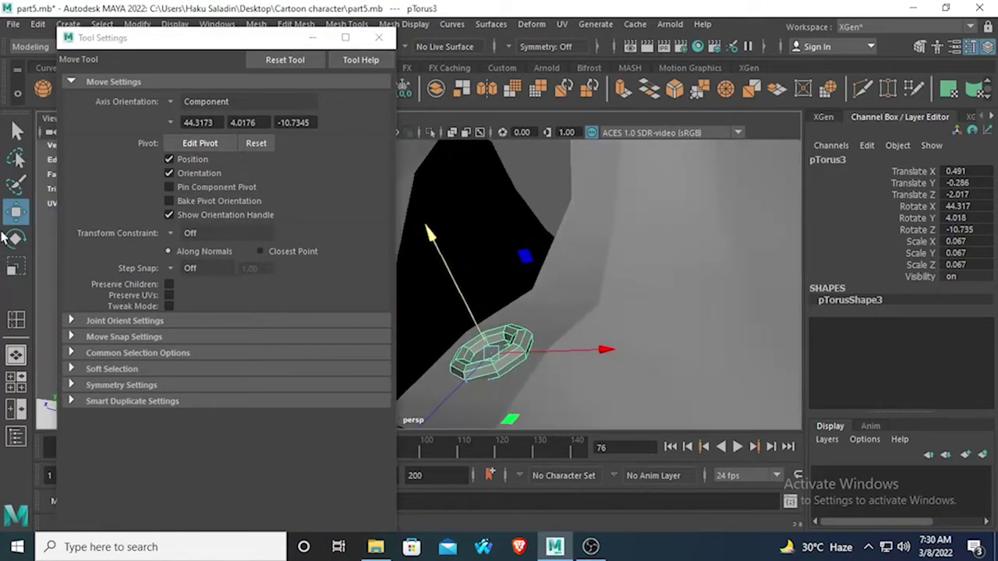
Rotate the ring to about X 43.5°, Y 10.5°, Z -17.5° and check its fit against the other rings
left_click(16, 238)
left_click_drag(507, 289, 532, 372)
left_click(711, 233)
scroll(710, 233, "down", 5)
left_click(653, 292)
left_click_drag(541, 321, 541, 369, "alt")
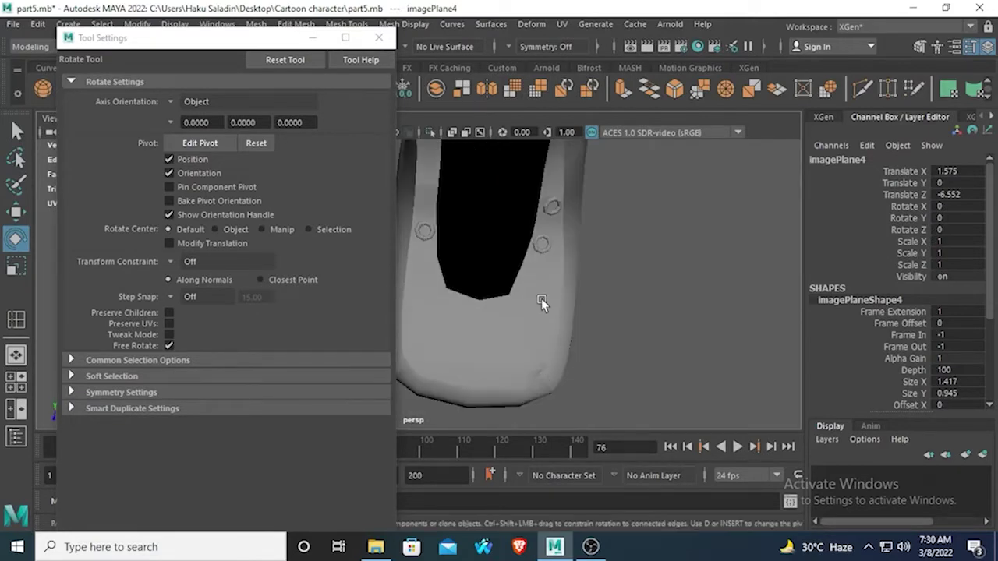
Close the tool settings and reselect the newest ring in an enlarged top view, ready for moving
key("space")
left_click(378, 38)
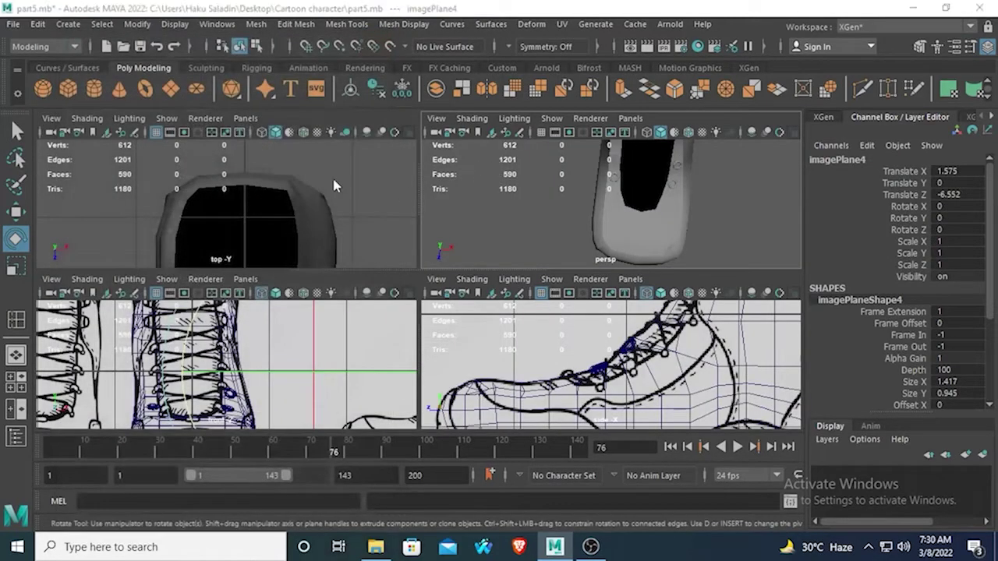
key("space")
scroll(495, 280, "up", 5)
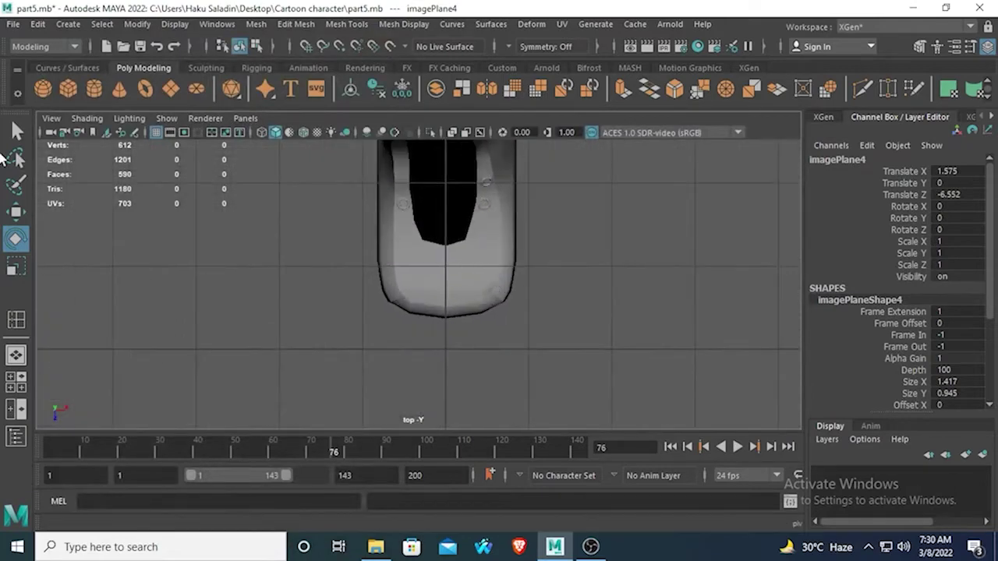
left_click(16, 130)
scroll(489, 232, "up", 4)
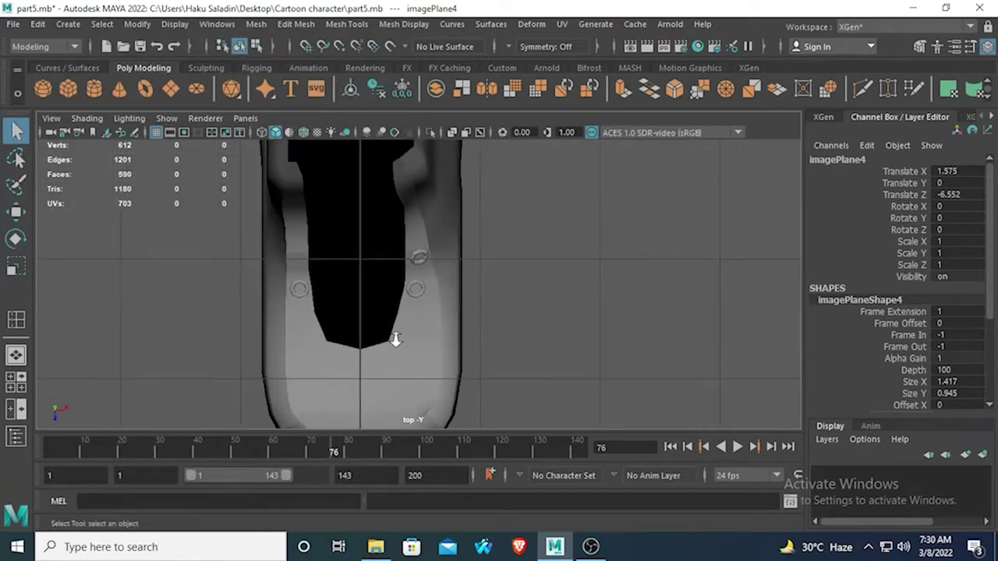
scroll(412, 312, "up", 4)
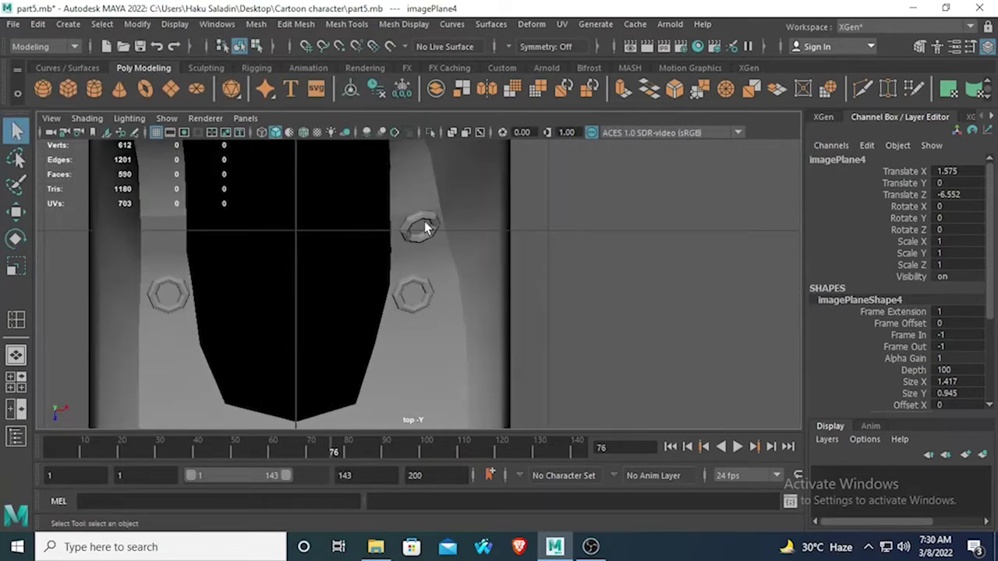
left_click(425, 226)
left_click(17, 211)
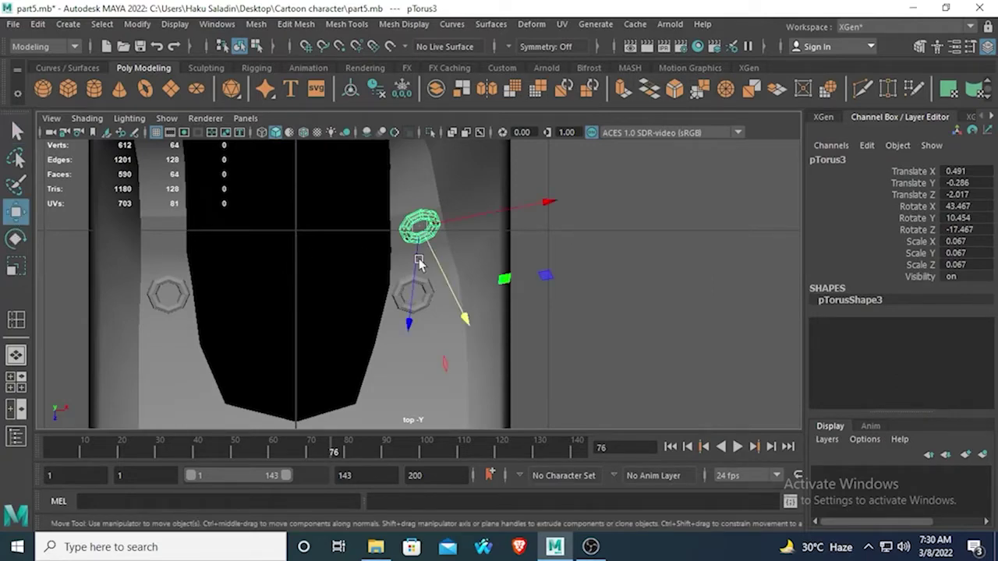
Reset the Move tool to its default settings and shift the ring inward to about X 0.468
double_click(17, 211)
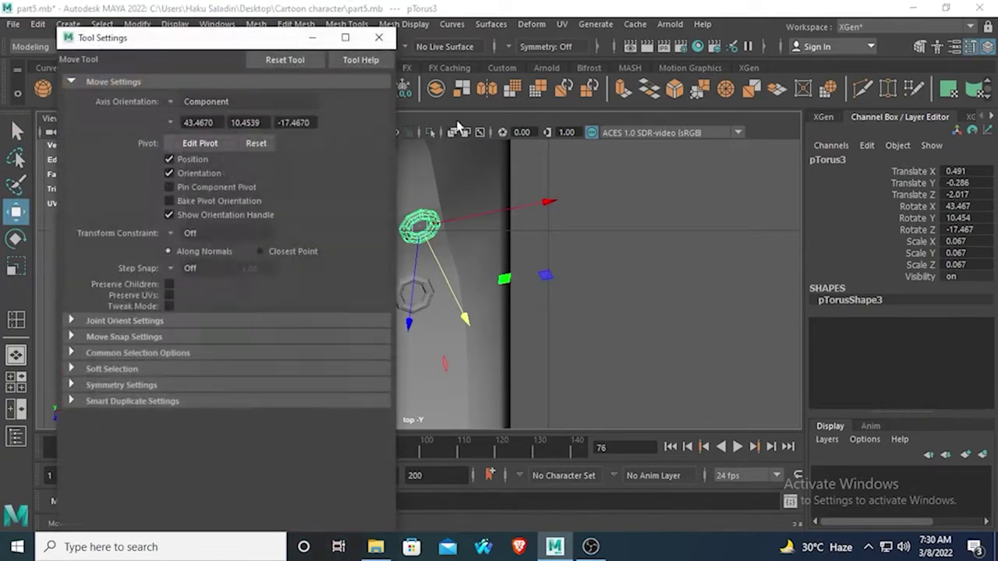
left_click(306, 61)
left_click(382, 38)
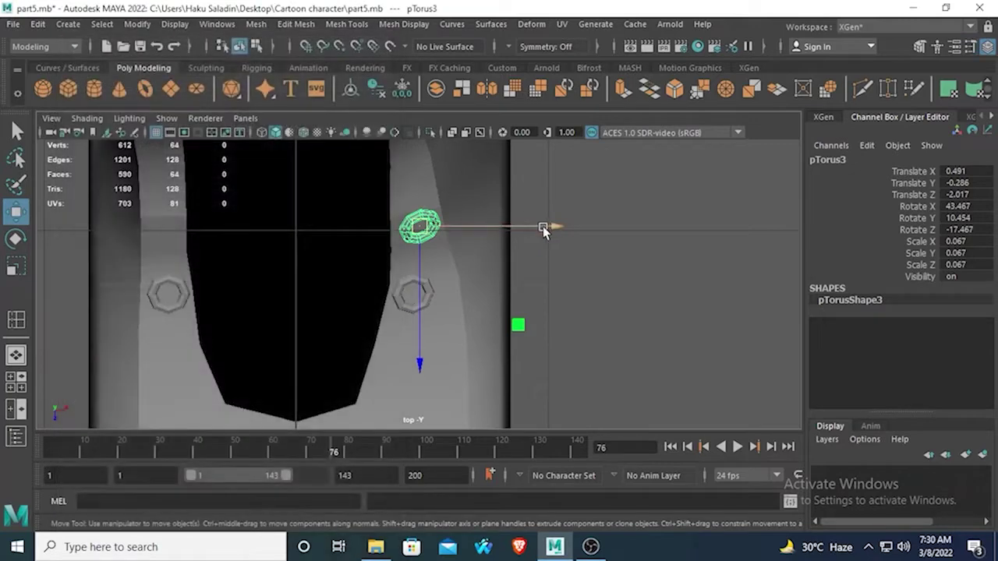
left_click_drag(545, 226, 538, 233)
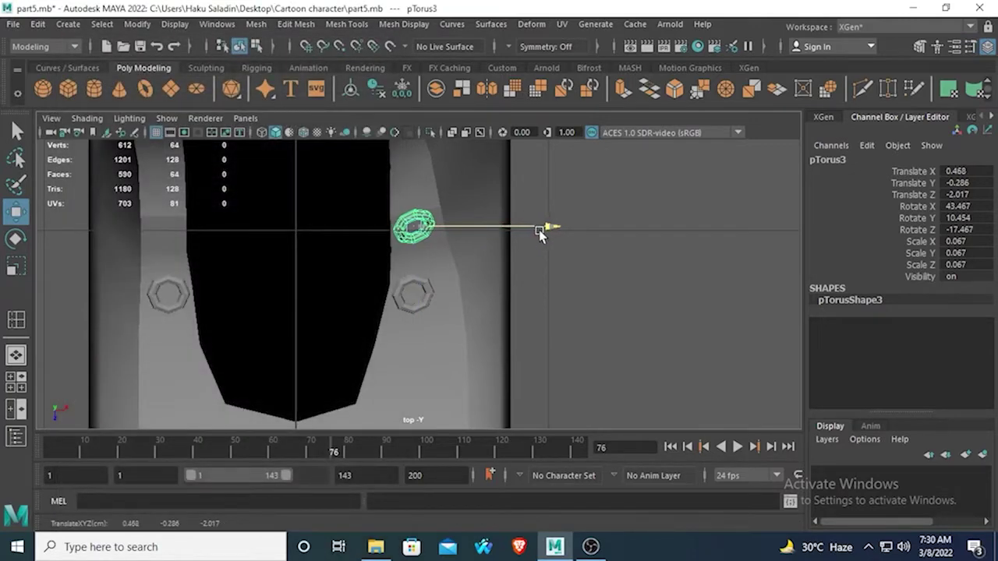
middle_click_drag(463, 245, 389, 304, "alt")
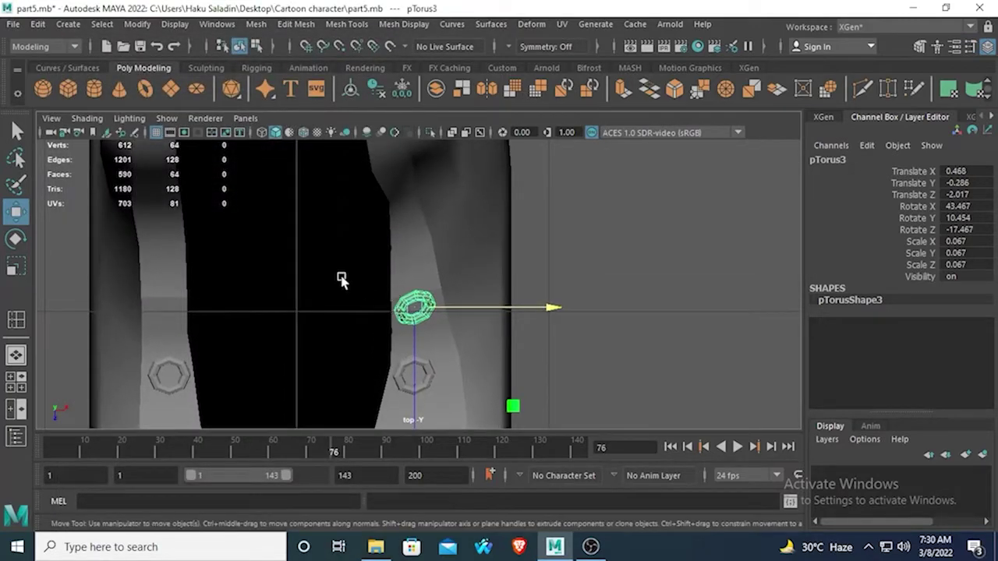
Rotate the ring to about X 40.1° in perspective so it lies along the slope, and check it from the front
key("space")
key("space")
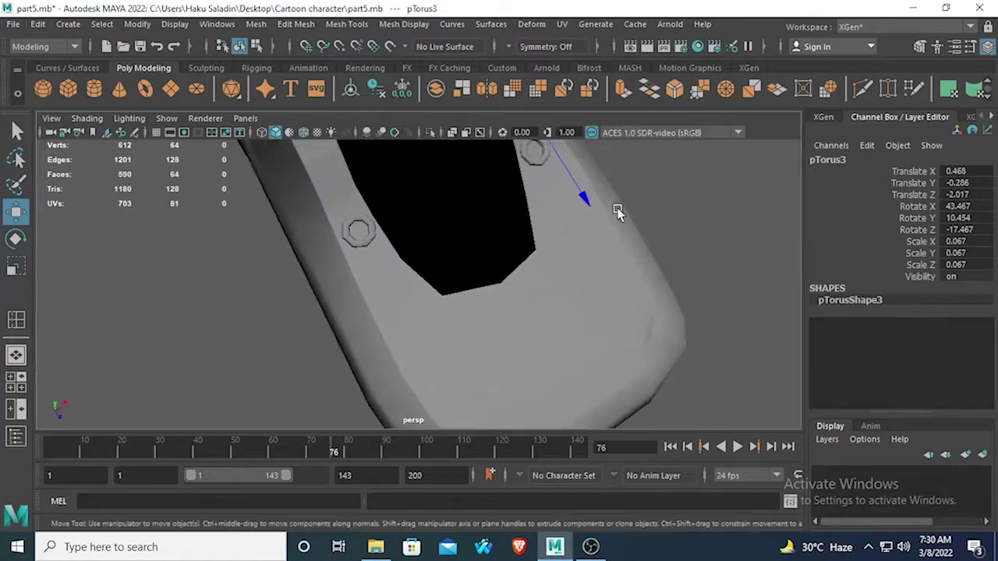
left_click_drag(618, 212, 330, 312, "alt")
key("e")
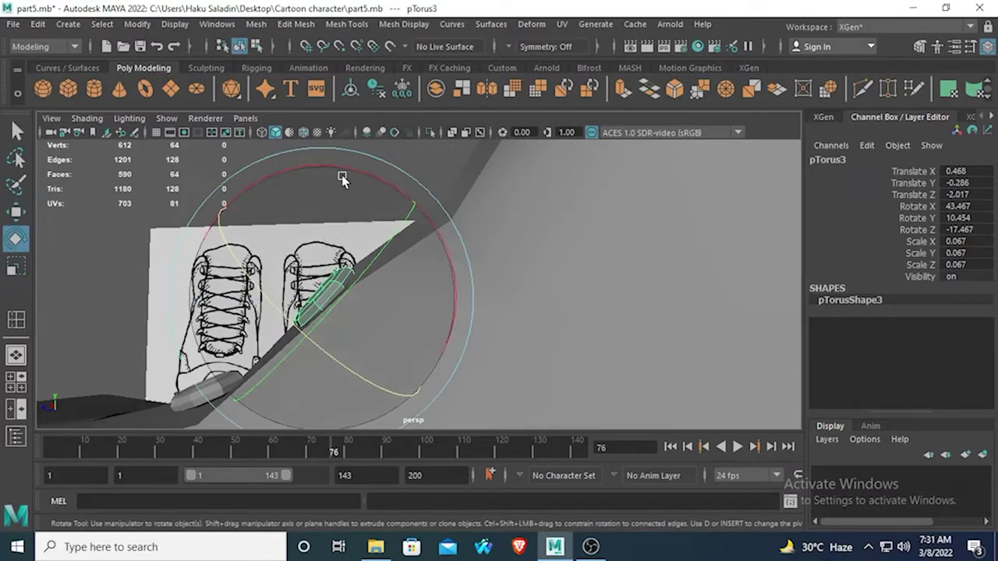
left_click_drag(340, 167, 352, 170)
left_click_drag(343, 256, 480, 263, "alt")
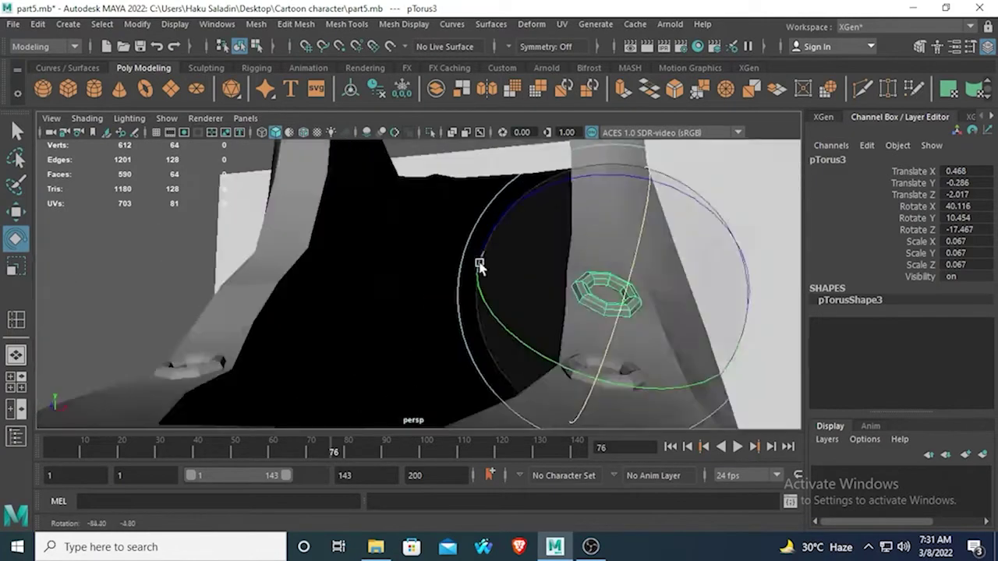
left_click(193, 238)
left_click_drag(192, 238, 331, 358, "alt")
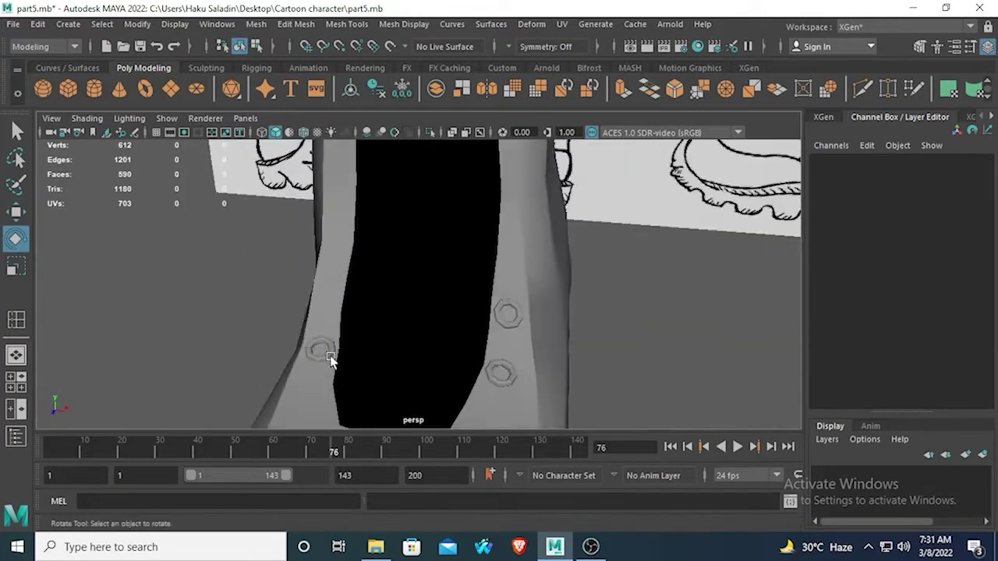
Duplicate the upper ring and move the copy across the boot opening to about X -0.535
left_click(512, 305)
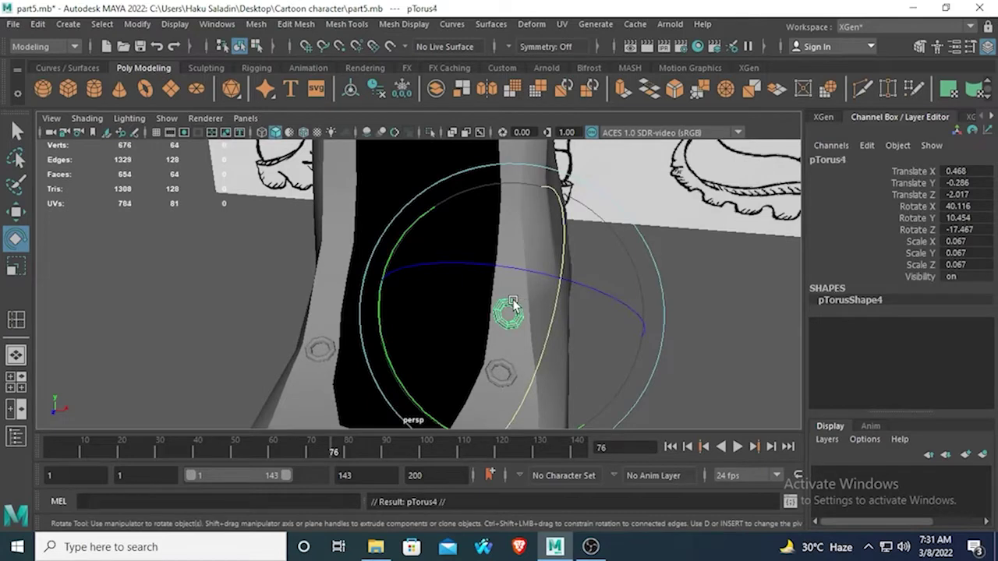
left_click(15, 211)
left_click_drag(642, 317, 436, 335)
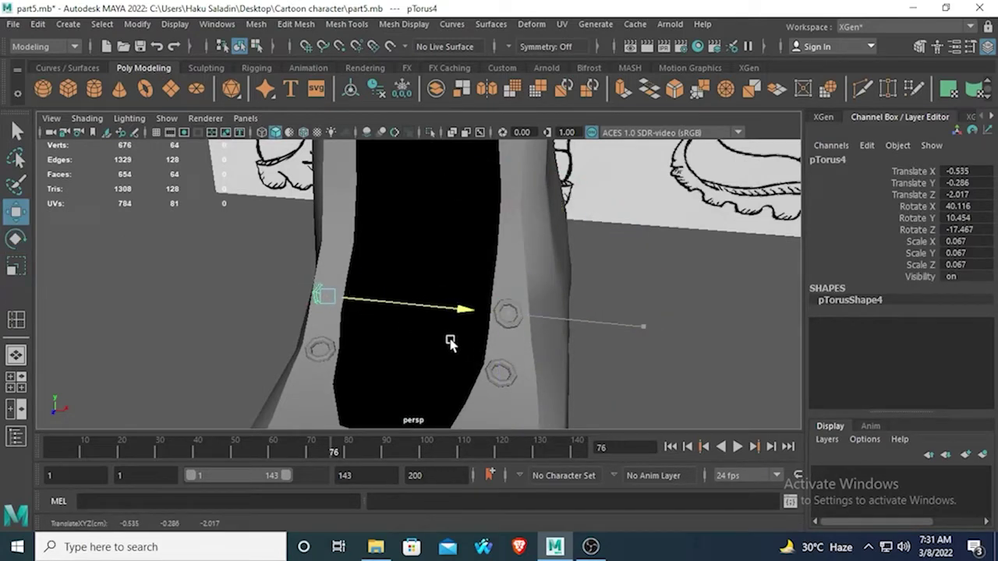
Rotate the opposite copy to about X 41.2°, Y 0.5°, Z -5.9° and raise it to about Y -0.231
left_click(16, 238)
left_click_drag(383, 263, 493, 259)
left_click(16, 212)
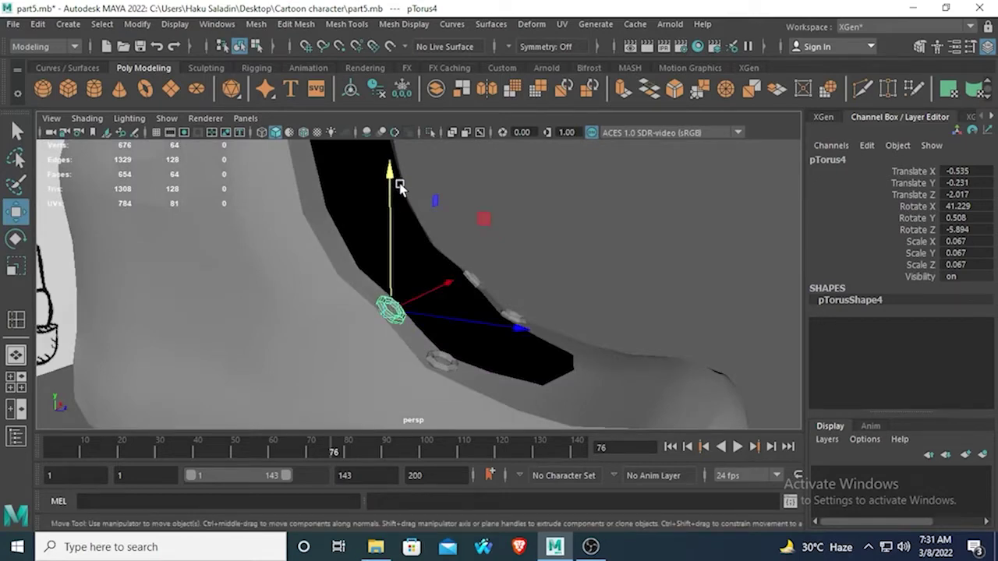
left_click(400, 186)
left_click_drag(400, 185, 321, 238, "alt")
key("ctrl+z")
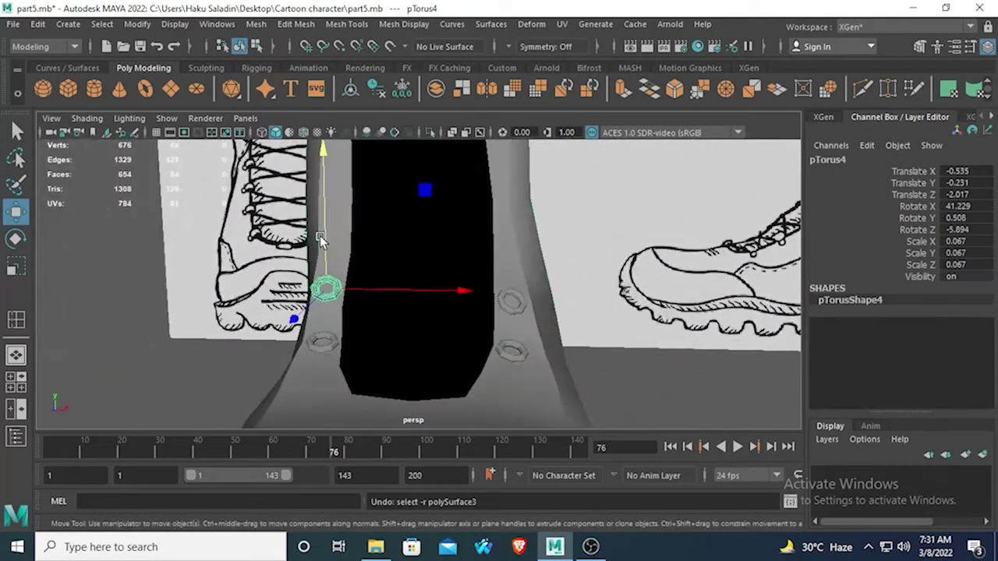
Adjust the opposite copy in the side view to about Y -0.26 and Z -1.993, along the lace line
key("space")
key("space")
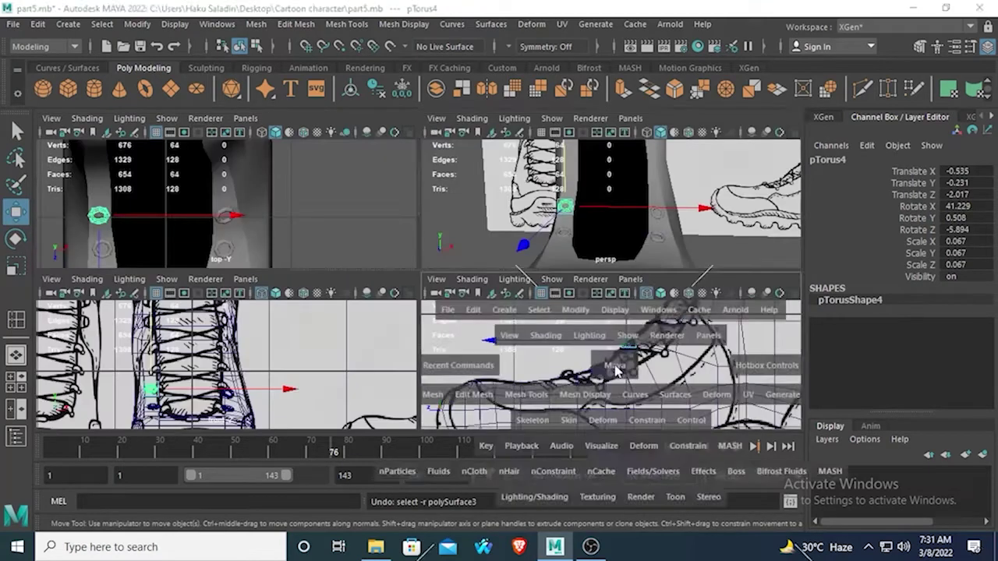
scroll(530, 311, "up", 5)
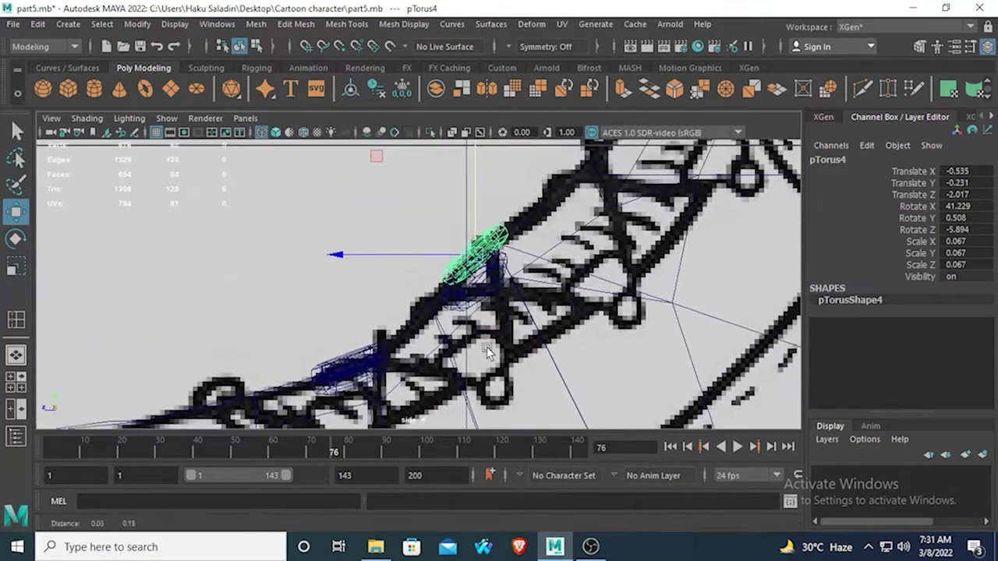
scroll(460, 182, "up", 3)
left_click_drag(479, 178, 480, 189)
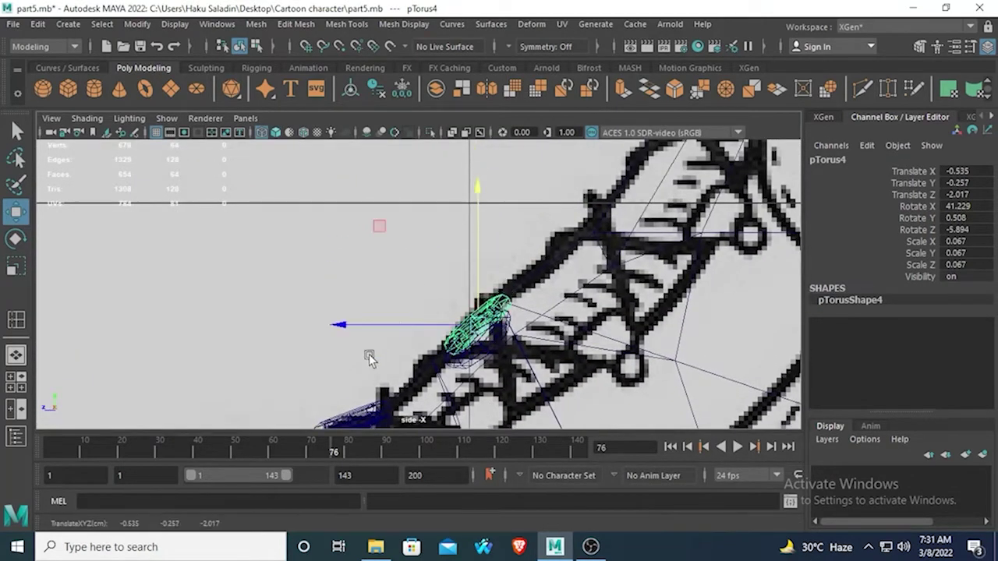
left_click_drag(354, 328, 345, 326)
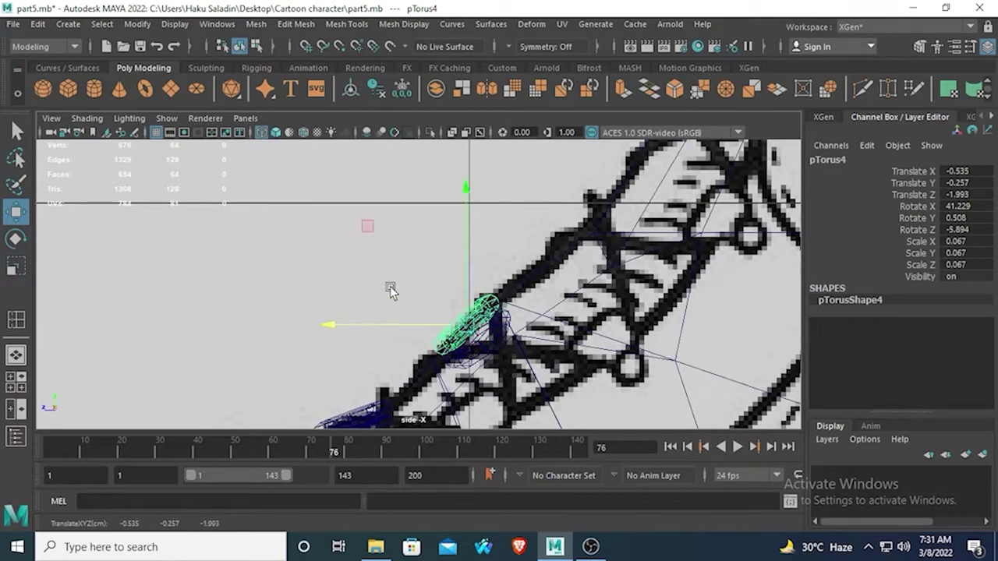
left_click_drag(459, 185, 459, 187)
Check the copy against the boot surface in perspective and shift it inward to about X -0.528
key("space")
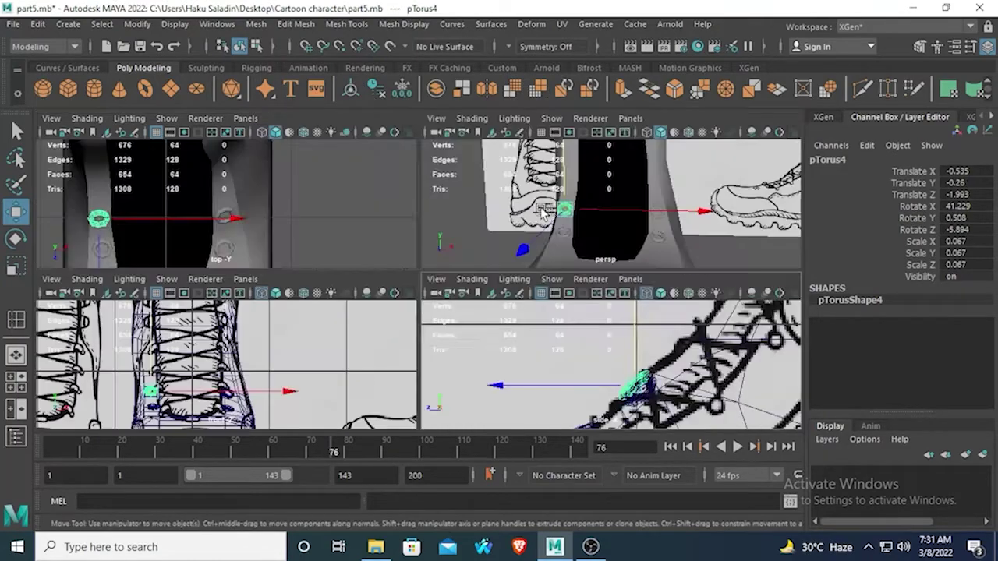
key("space")
left_click_drag(527, 224, 634, 234, "alt")
scroll(592, 266, "up", 4)
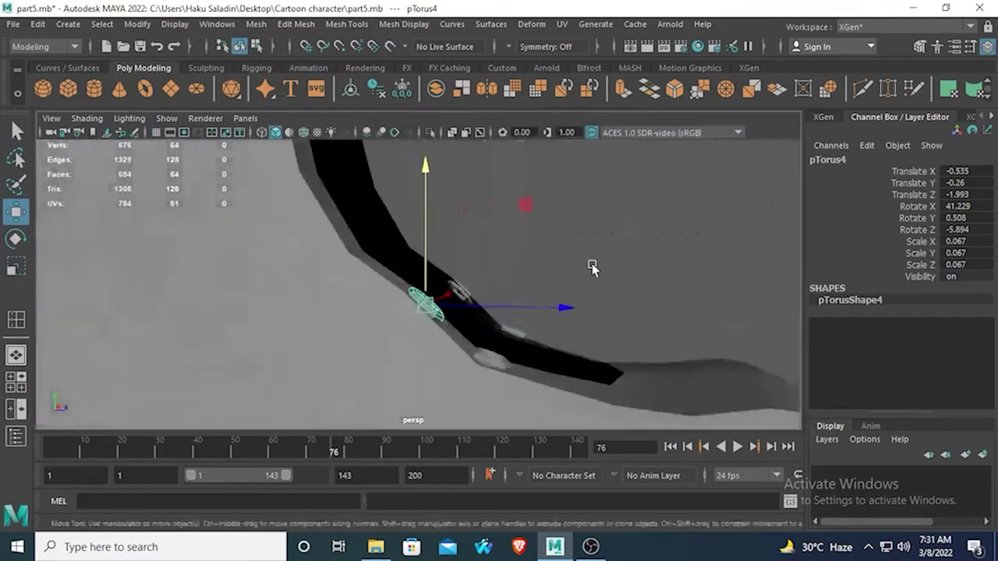
left_click(580, 251)
left_click_drag(583, 263, 417, 331, "alt")
left_click_drag(340, 315, 329, 258, "alt")
left_click(321, 222)
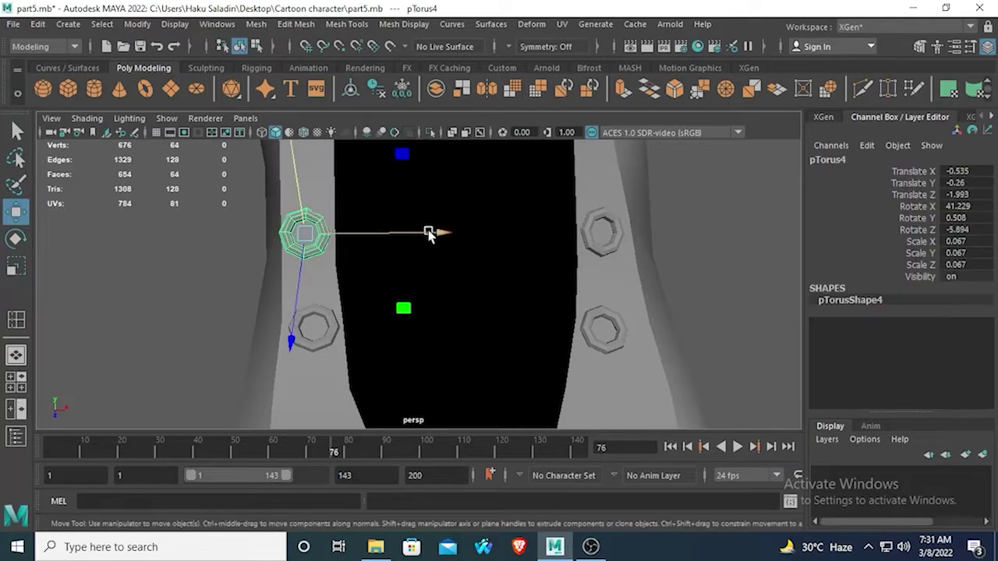
Rotate the copy to about X 41.2°, Y -1.4°, Z -3.7°, deselect it and review all rings on the boot
left_click(14, 238)
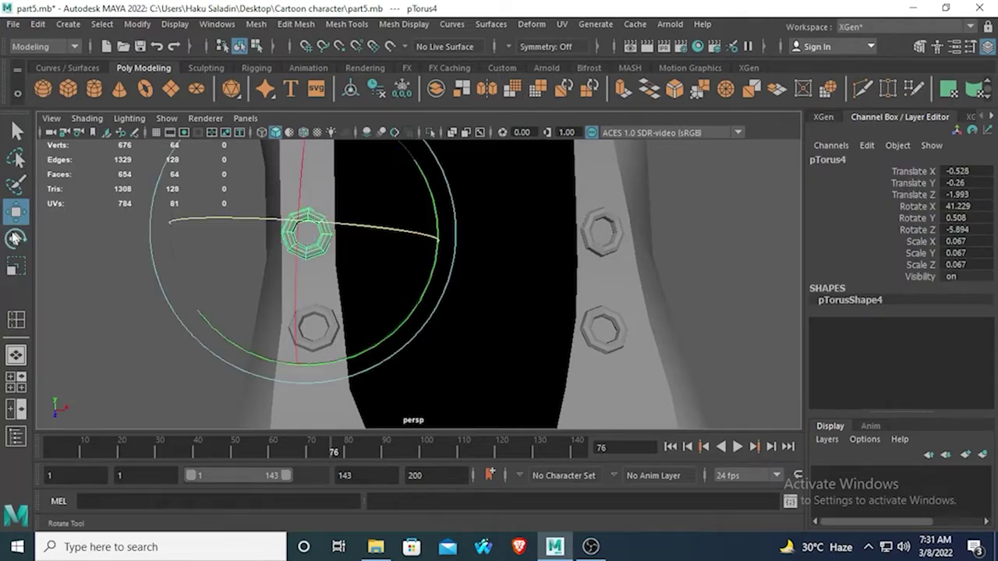
left_click_drag(304, 226, 319, 223)
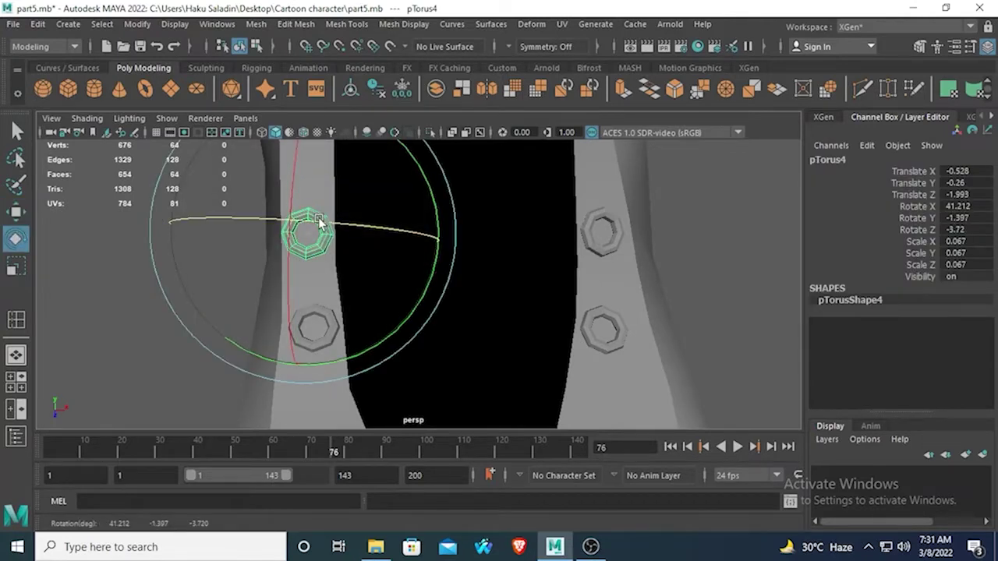
left_click(123, 303)
mouse_move(305, 312)
left_mouse_down("alt")
mouse_move(161, 253)
mouse_move(436, 235)
mouse_move(470, 290)
mouse_move(395, 315)
mouse_move(457, 350)
mouse_move(486, 381)
mouse_move(518, 363)
mouse_move(516, 286)
mouse_move(395, 298)
mouse_move(408, 323)
mouse_move(478, 310)
left_mouse_up("alt")
scroll(518, 364, "down", 6)
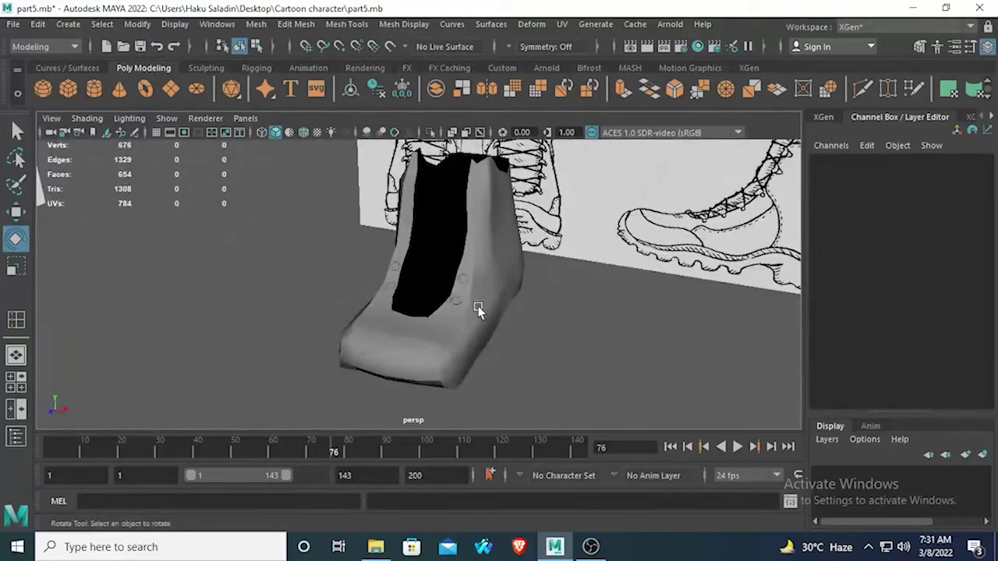
mouse_move(315, 296)
left_mouse_down("alt")
mouse_move(375, 334)
mouse_move(386, 294)
left_mouse_up("alt")
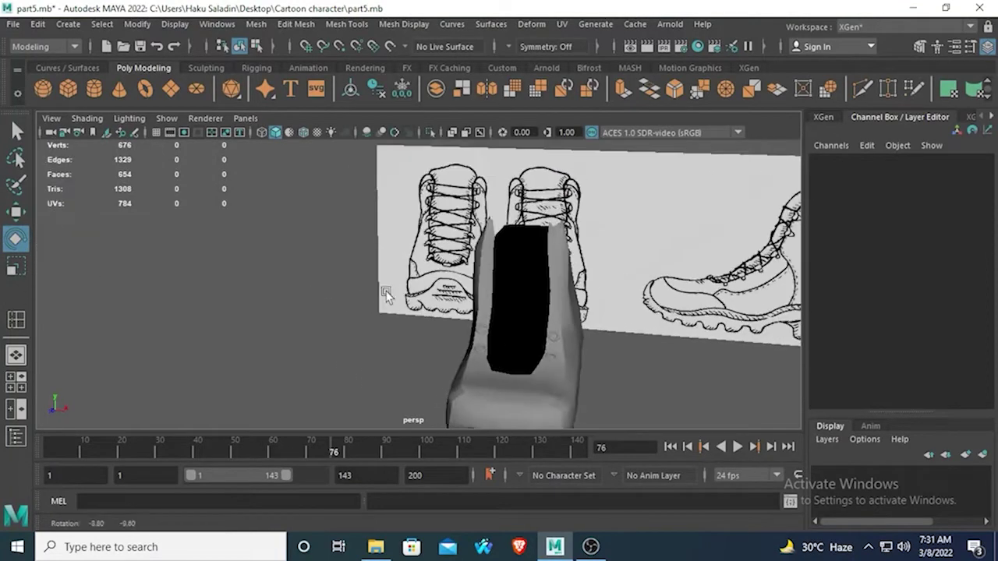
Duplicate the uppermost pair of lace rings together and move the copies up the boot, the negative-X one to about Y 0.096, Z -2.39
scroll(422, 295, "up", 5)
middle_click_drag(507, 302, 391, 263, "alt")
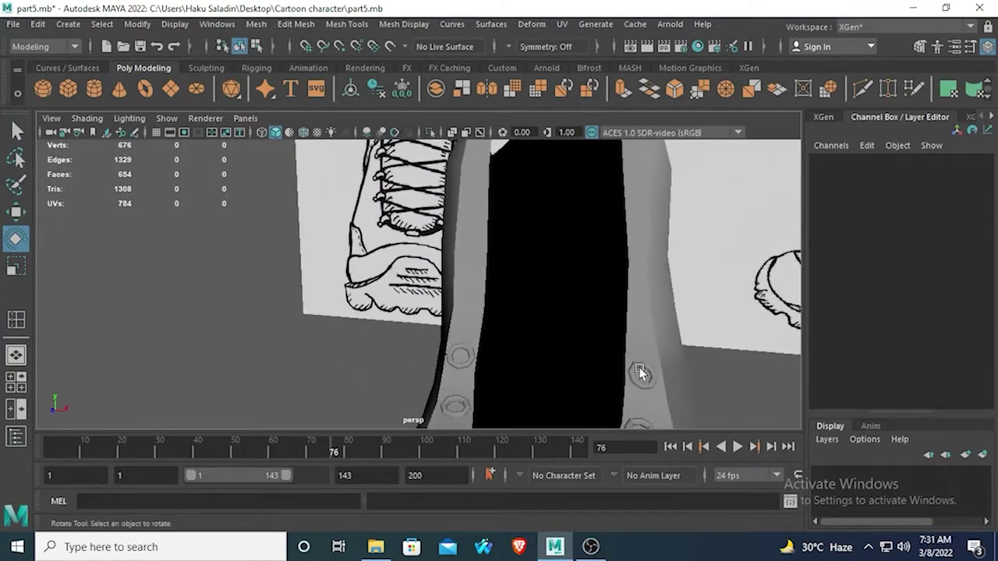
left_click(640, 374)
left_click(460, 353, "shift")
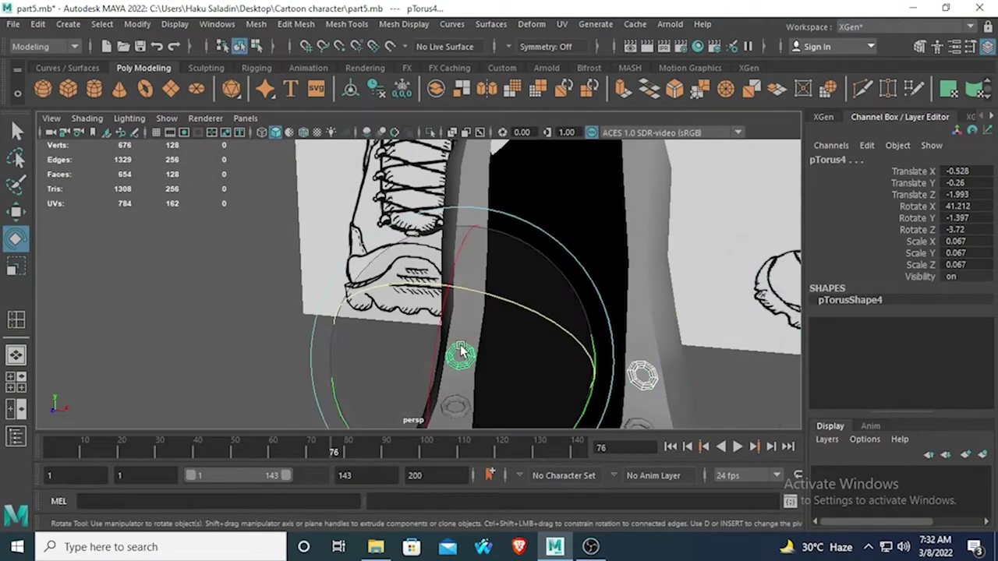
key("ctrl+d")
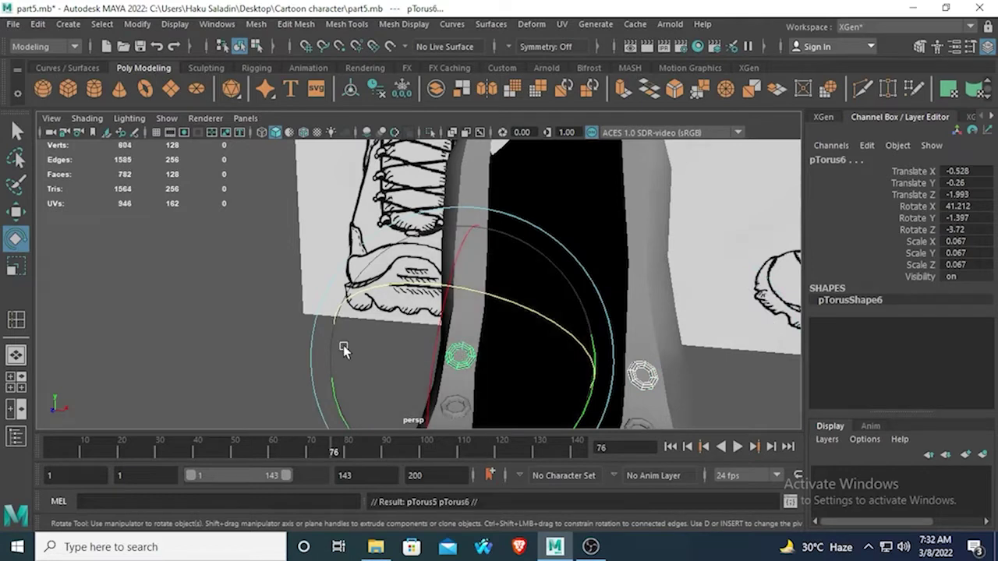
left_click(17, 211)
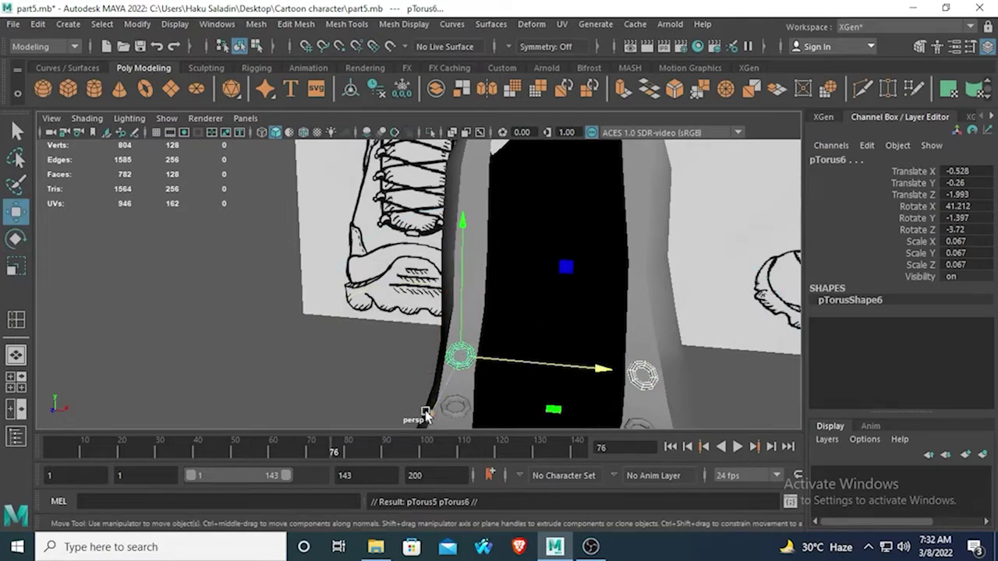
left_click_drag(426, 414, 443, 386)
left_click_drag(476, 186, 477, 179)
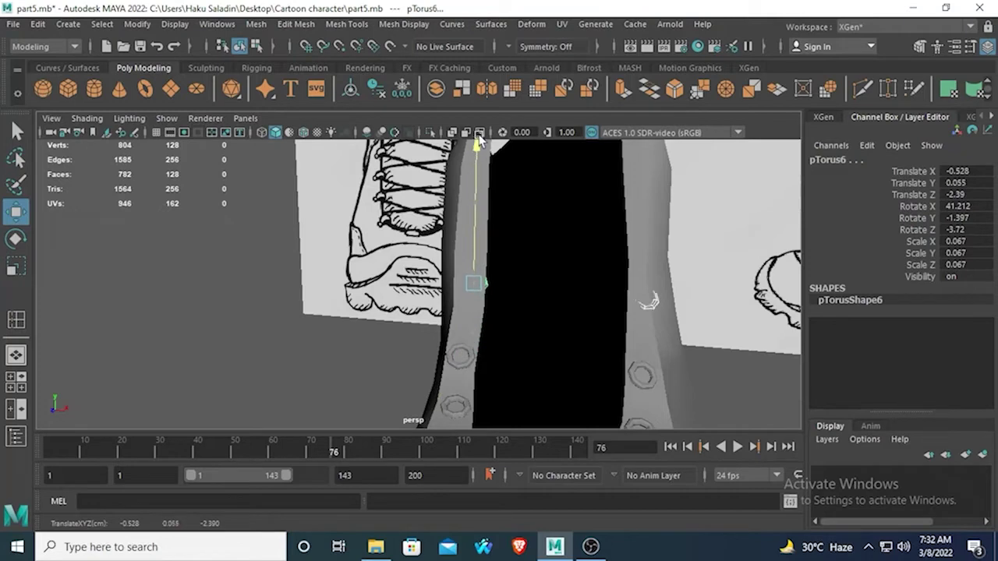
left_click_drag(477, 138, 477, 128)
Align the copied pair with the lace line in the side view, placing the negative-X ring at about Y -0.02, Z -2.242
left_click_drag(498, 261, 321, 267, "alt")
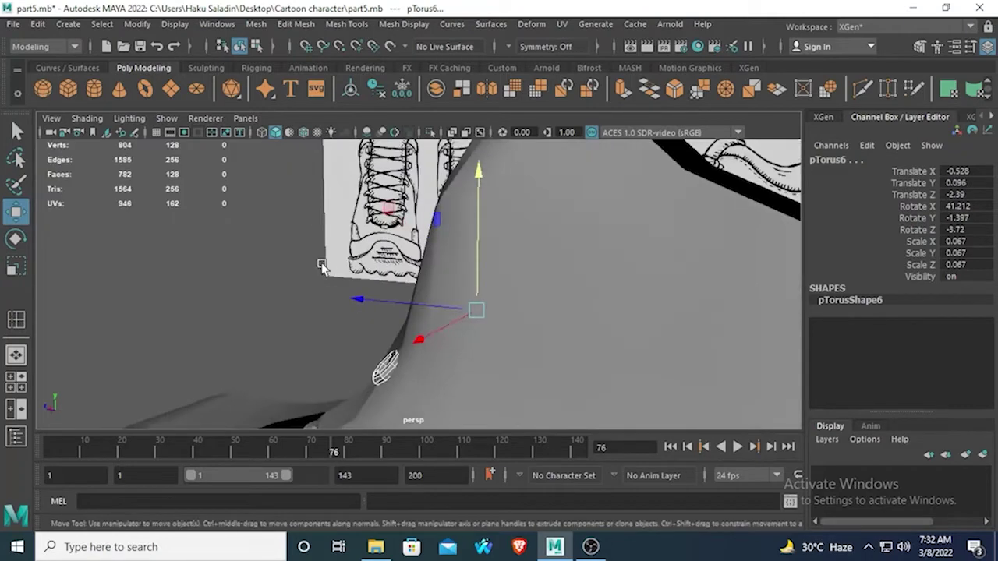
key("space")
key("space")
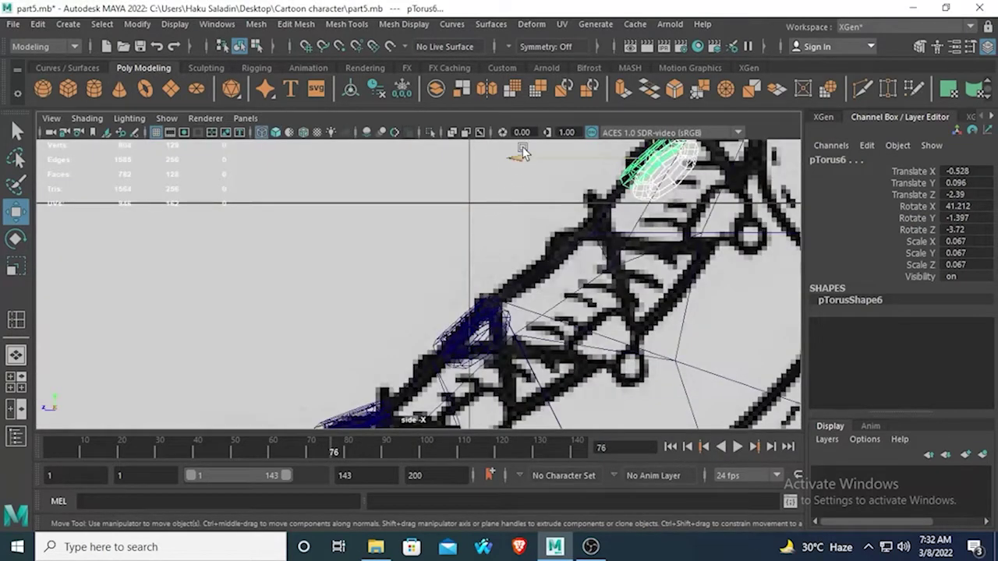
left_click_drag(520, 154, 452, 165)
middle_click_drag(554, 234, 530, 396, "alt")
left_click_drag(555, 196, 499, 291)
key("space")
key("space")
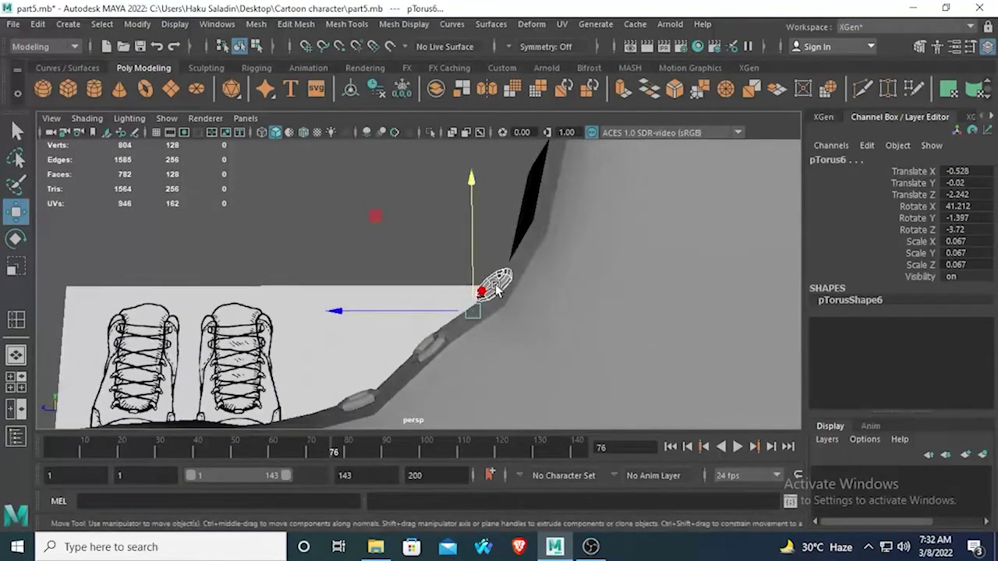
Rotate only the positive-X ring of the new pair to about X 44.3°, Y 8.2°, Z -14.7°
left_click(498, 288)
key("e")
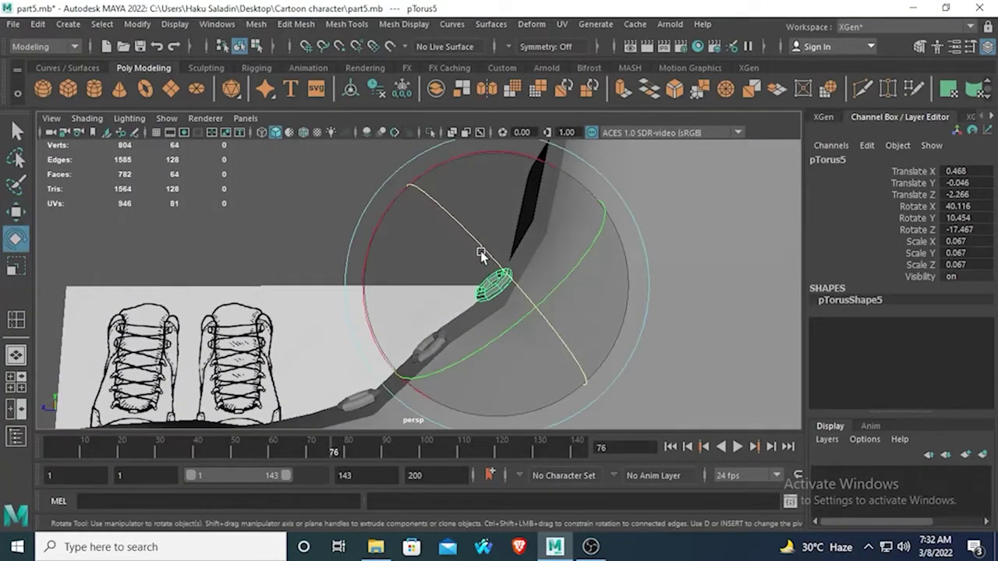
left_click_drag(481, 252, 434, 283)
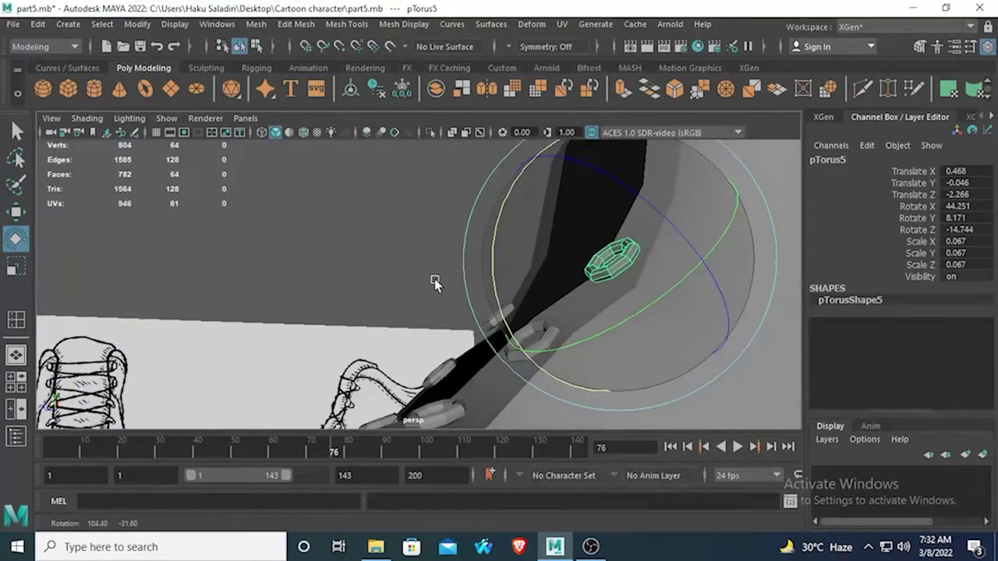
Set the Move tool's axis orientation to Component and fit the positive-X ring to the boot at about X 0.463, Y -0.066, Z -2.287
key("w")
left_click_drag(515, 261, 436, 281, "alt")
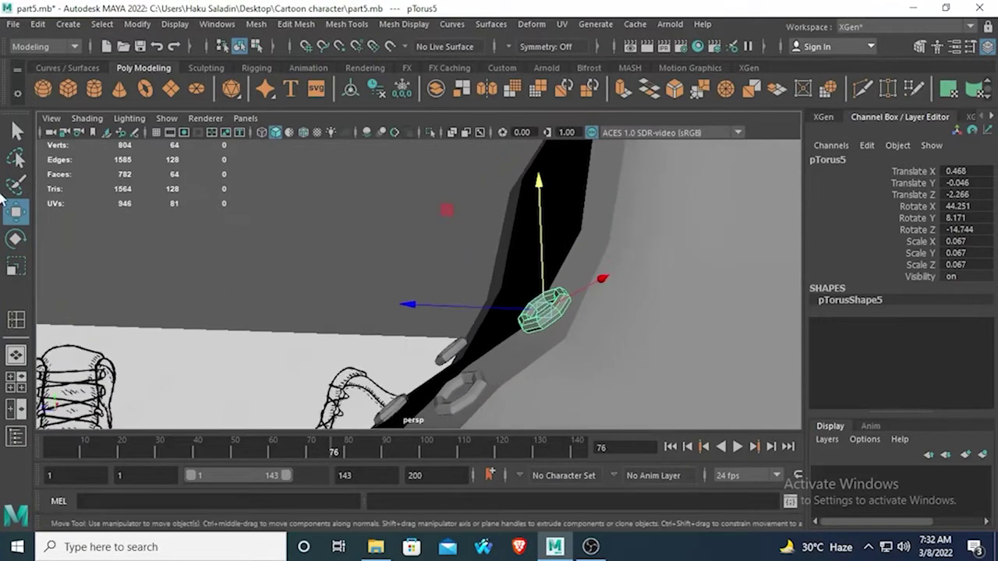
double_click(15, 211)
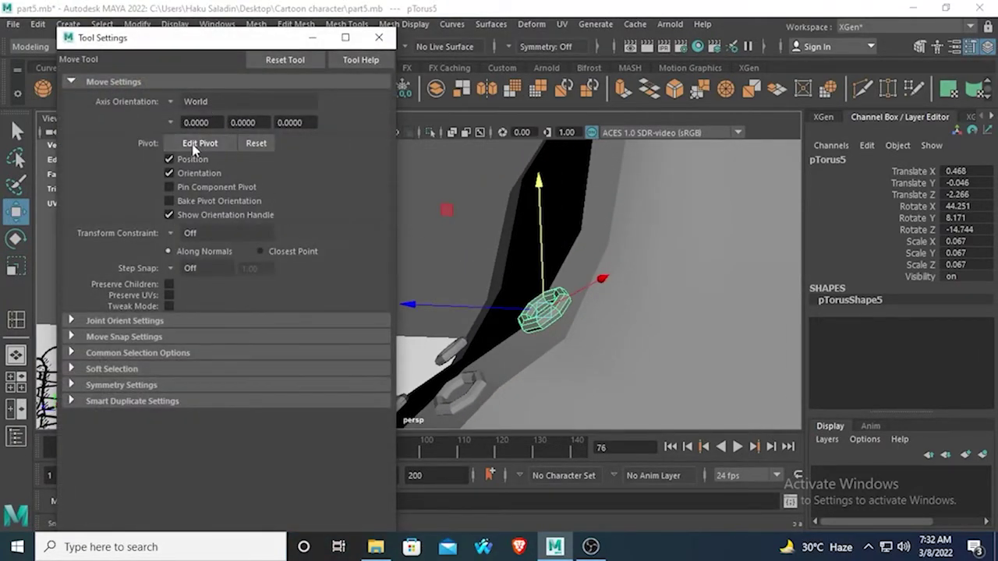
left_click(205, 102)
left_click(212, 138)
left_click_drag(459, 207, 672, 349)
left_click_drag(779, 396, 783, 396)
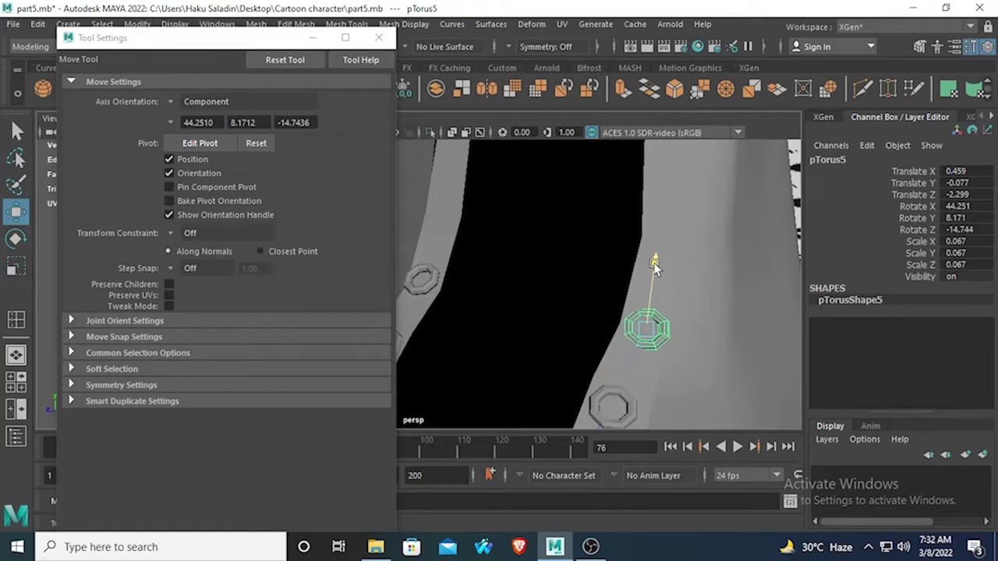
left_click_drag(655, 267, 655, 265)
Rotate the positive-X ring to about X 50.2°, Y 10.9°, Z -15.9° and deselect it
left_click(16, 238)
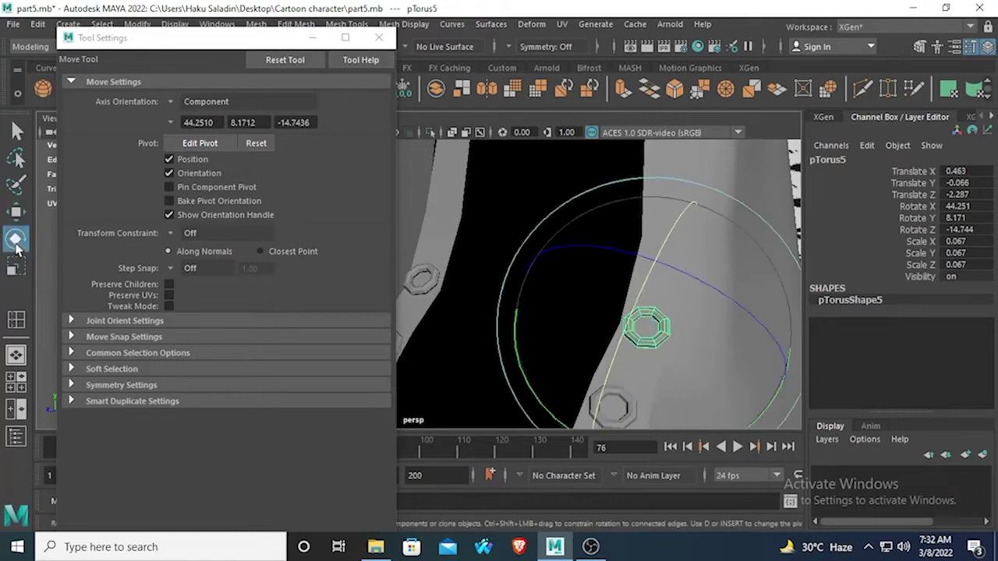
mouse_move(442, 244)
left_mouse_down("alt")
mouse_move(584, 211)
mouse_move(534, 214)
mouse_move(528, 227)
mouse_move(684, 314)
mouse_move(510, 355)
mouse_move(682, 309)
left_mouse_up("alt")
left_click(784, 376)
left_click_drag(603, 322, 561, 285, "alt")
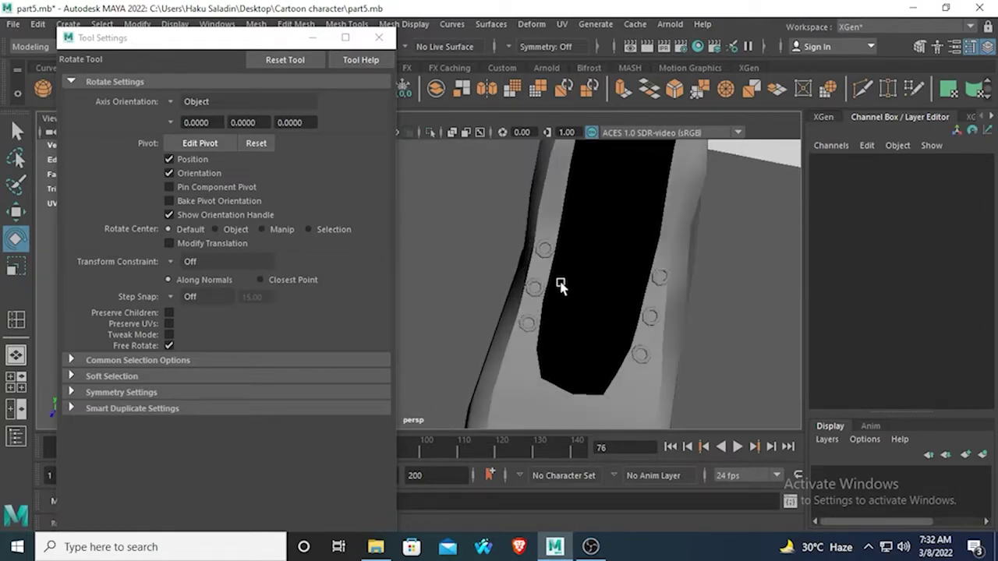
Select the uppermost negative-X ring and push it along its own axis toward the boot surface, to about Y -0.037, Z -2.256
left_click(544, 248)
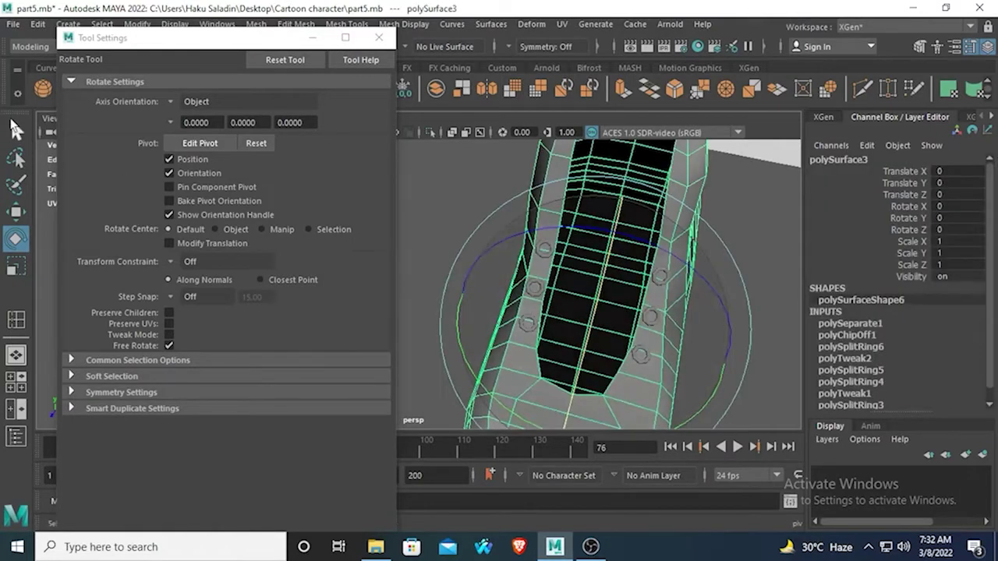
left_click(16, 130)
left_click(544, 251)
key("f")
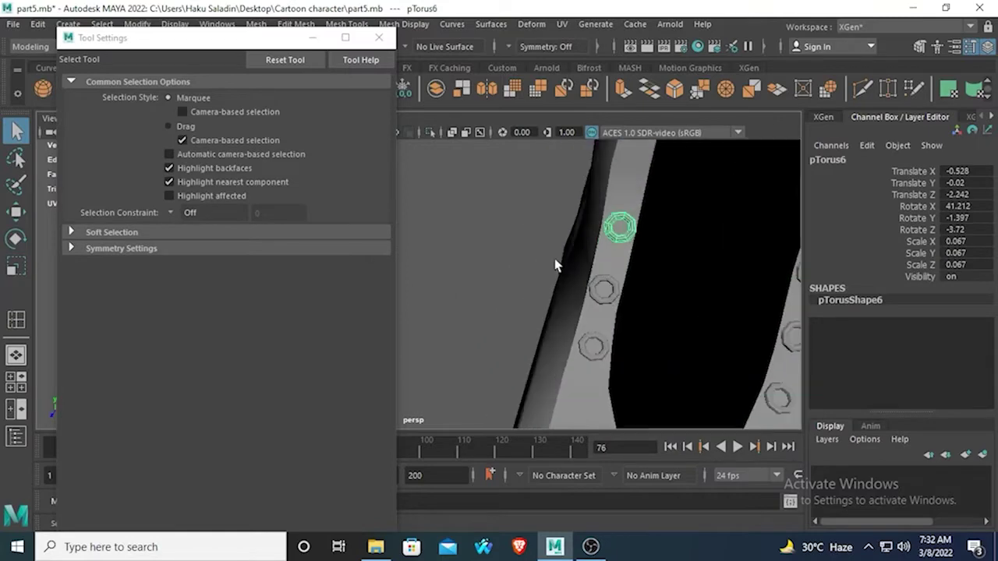
left_click_drag(513, 286, 385, 229, "alt")
scroll(505, 279, "up", 3)
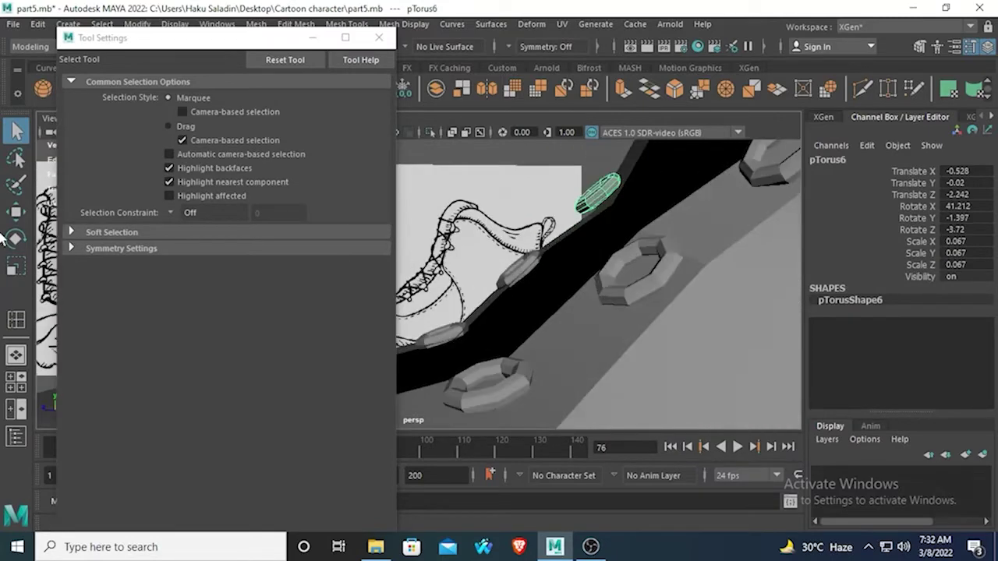
left_click(16, 212)
left_click_drag(521, 256, 588, 275, "alt")
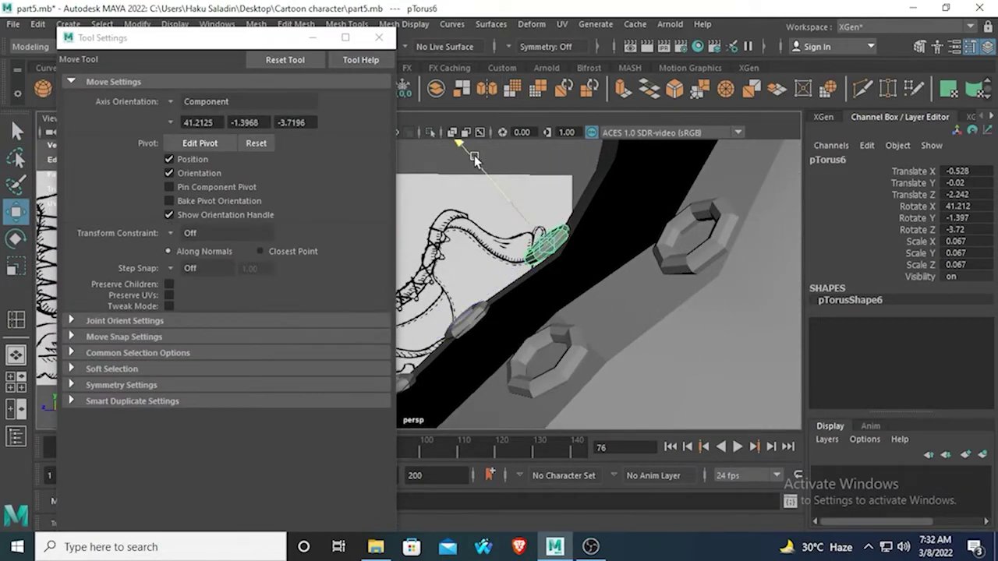
left_click_drag(475, 159, 478, 162)
Slide the negative-X ring along the edge of the boot opening to about X -0.529, Y -0.043, Z -2.249
left_click_drag(456, 290, 594, 308, "alt")
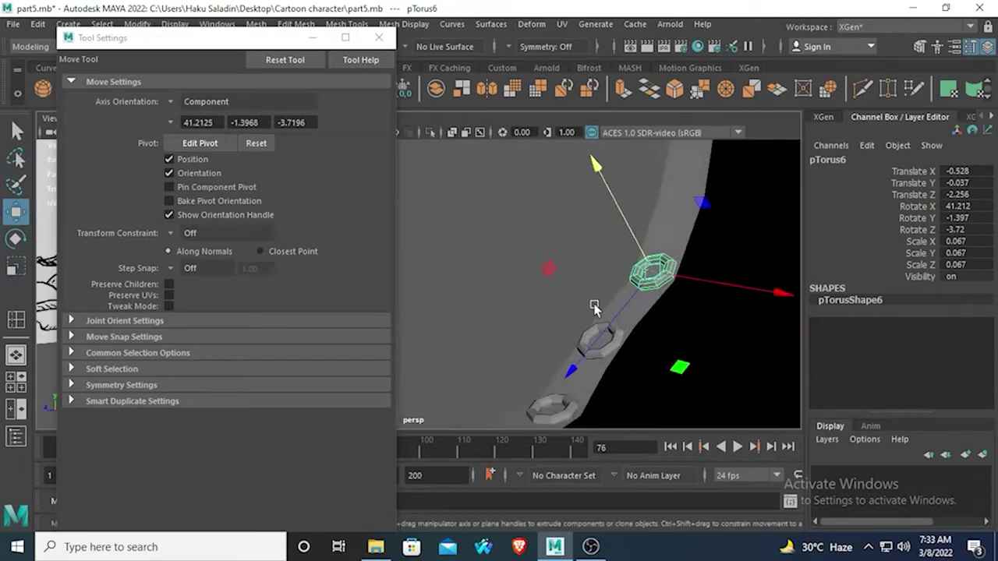
left_click_drag(577, 370, 671, 392)
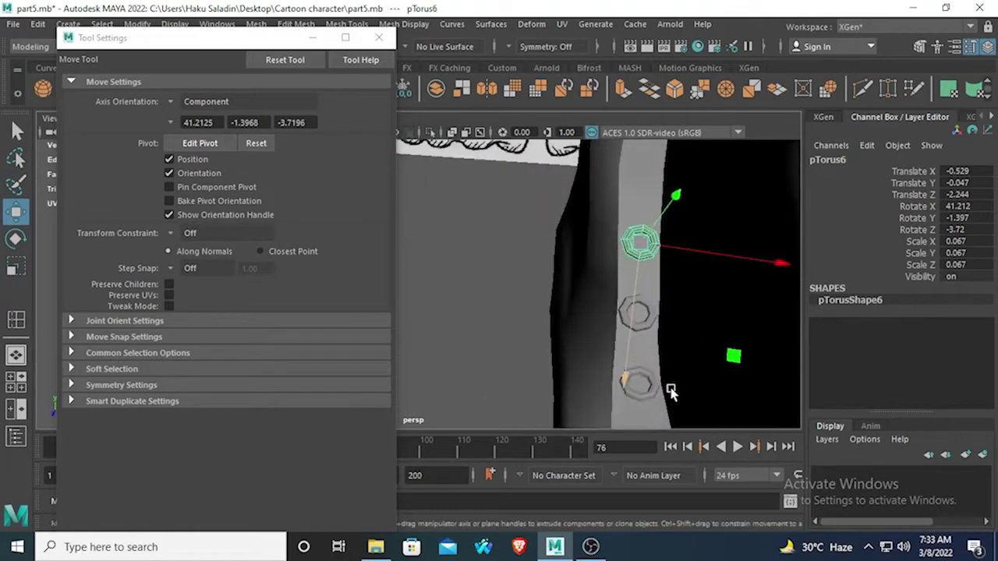
middle_click_drag(608, 287, 448, 275, "alt")
left_click_drag(466, 363, 467, 363)
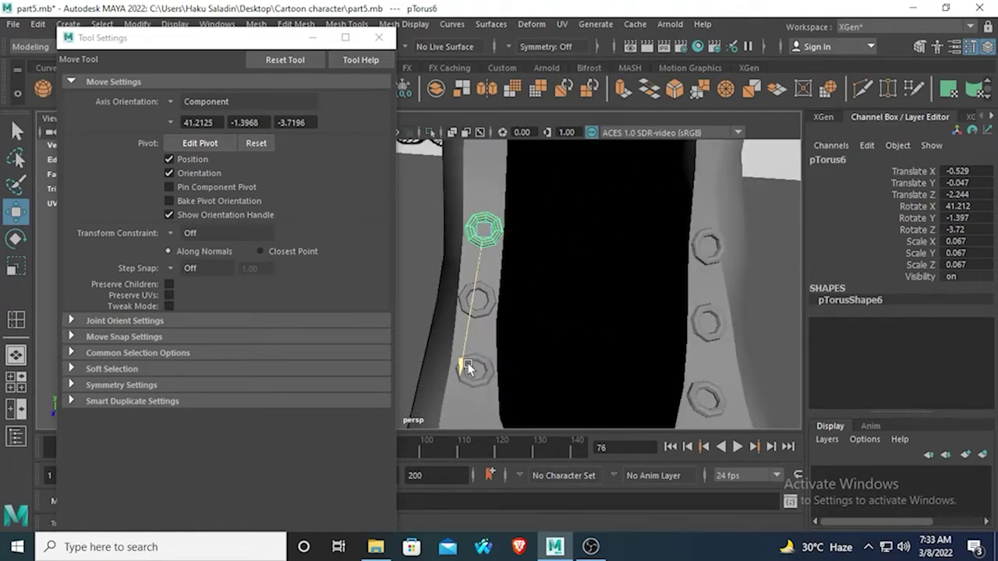
Rotate the negative-X ring to about X 47.4° and sink it slightly into the boot at about Y -0.047, Z -2.252
left_click_drag(540, 285, 2, 312, "alt")
left_click(11, 241)
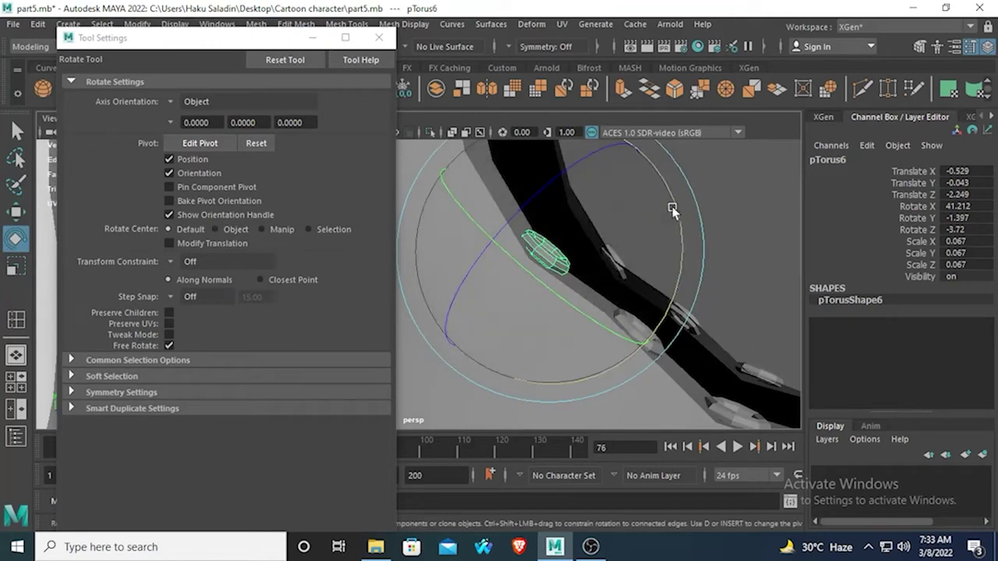
left_click_drag(675, 212, 679, 225)
left_click(16, 212)
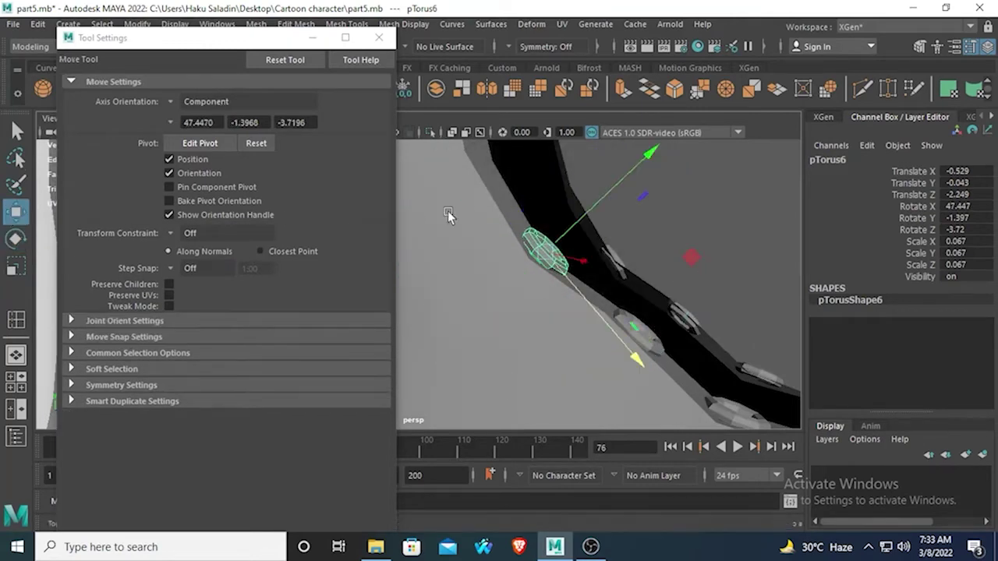
left_click_drag(650, 155, 649, 156)
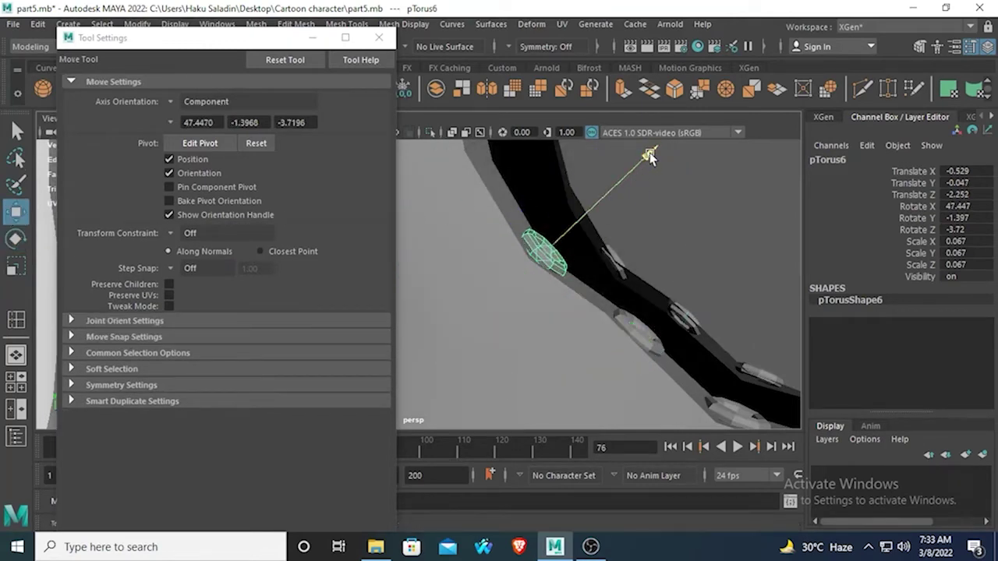
Examine the three ring pairs on the boot from several angles, leaving nothing selected
left_click_drag(646, 259, 532, 271, "alt")
scroll(590, 273, "down", 2)
left_click_drag(600, 274, 583, 318, "alt")
scroll(577, 282, "down", 2)
left_click(654, 270)
scroll(644, 293, "down", 5)
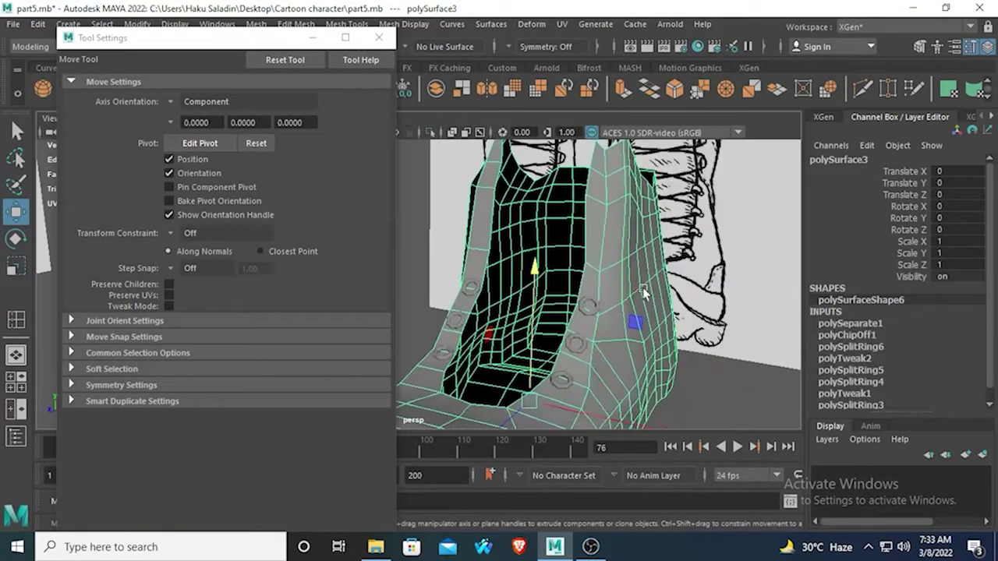
left_click_drag(643, 292, 708, 330, "alt")
left_click_drag(591, 365, 564, 386, "alt")
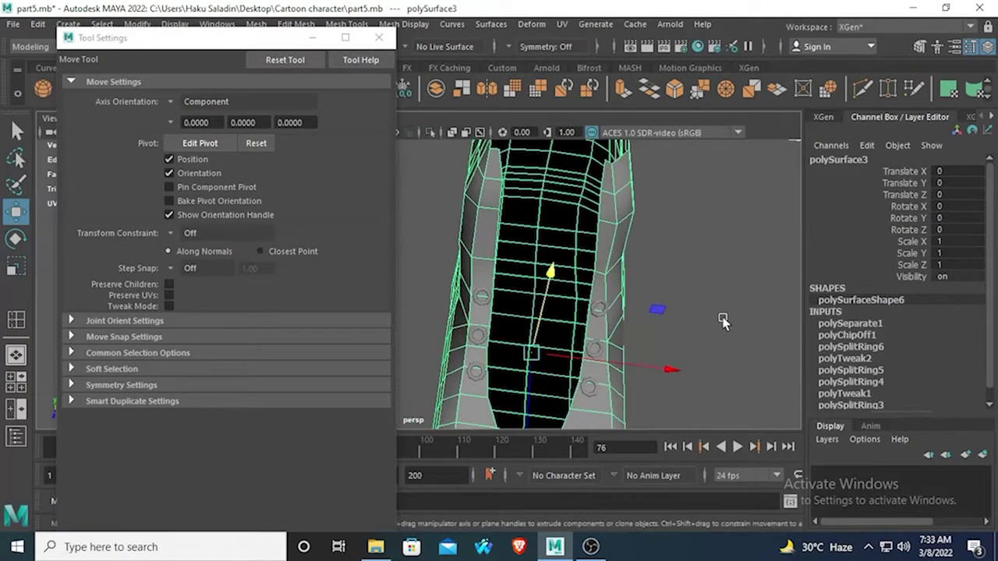
left_click(771, 288)
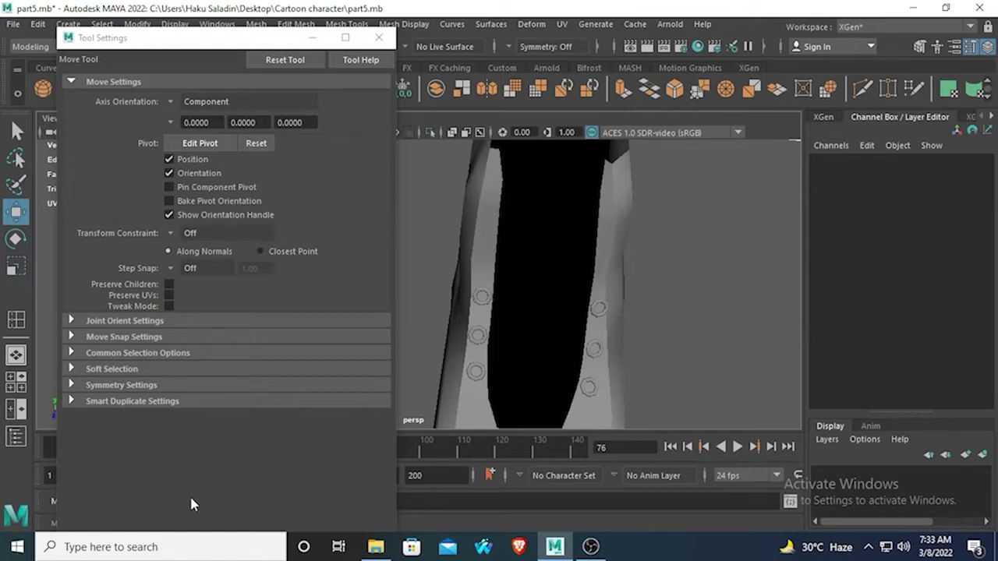
Duplicate the uppermost positive-X ring and set the Move tool's axis orientation to World
left_click(603, 310)
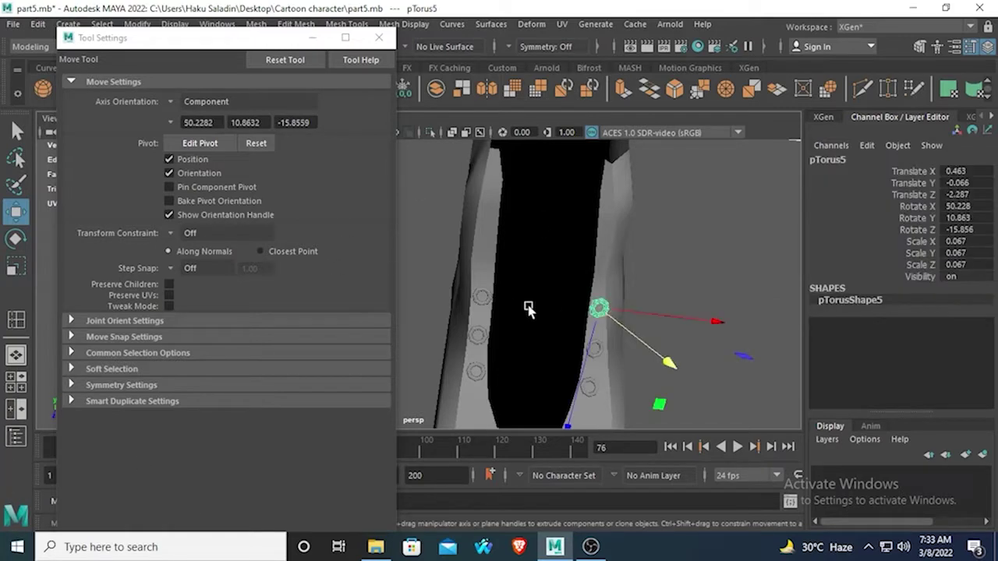
left_click(483, 294)
left_click(602, 308)
key("f")
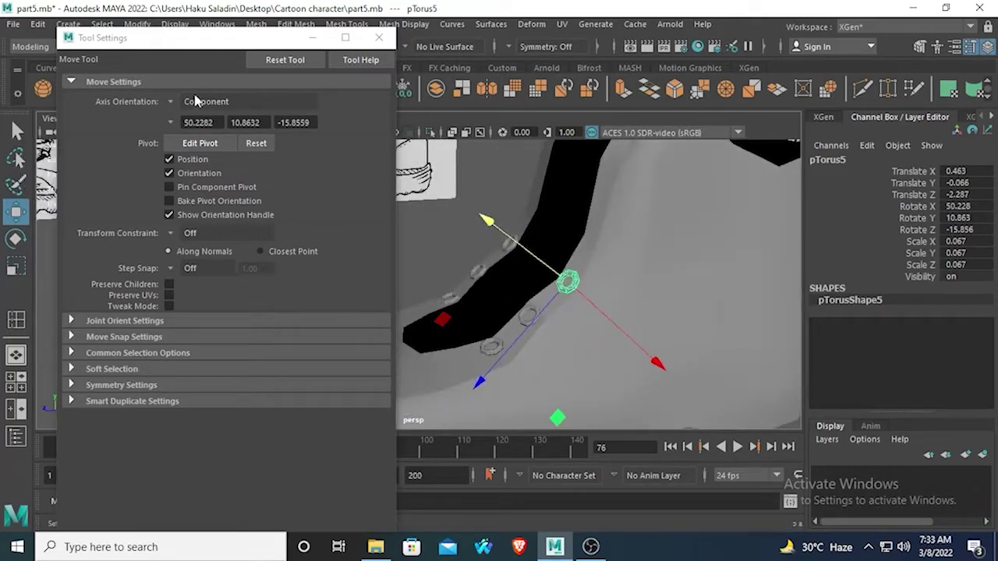
left_click(195, 101)
left_click(199, 59)
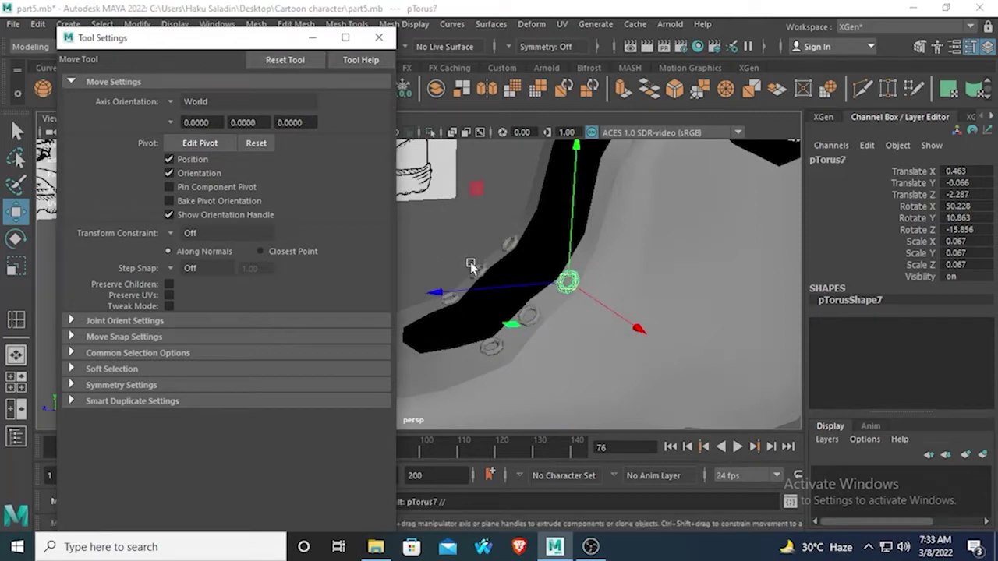
Move the new ring copy up the boot opening's edge to about Y 0.281, Z -2.464
left_click_drag(406, 294, 495, 285)
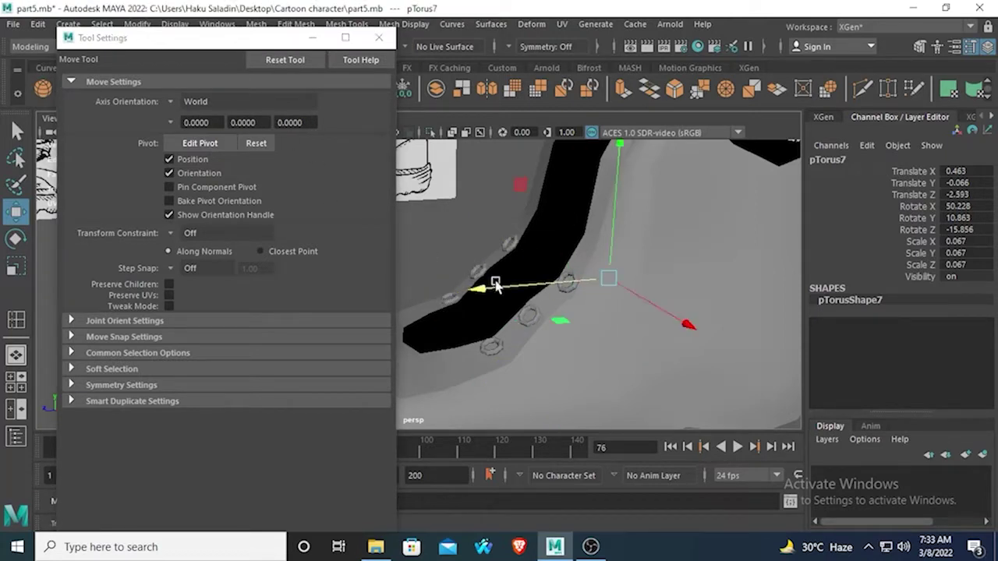
left_click_drag(619, 178, 613, 121)
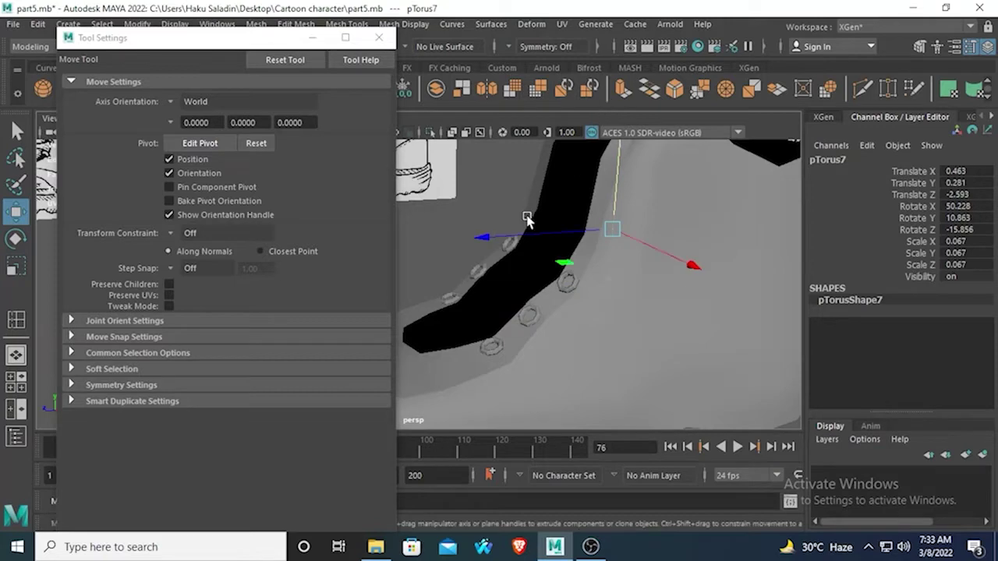
left_click_drag(494, 233, 571, 281)
Rotate the new uppermost positive-X ring to about X 67.3° to follow the steeper edge of the boot opening
middle_click_drag(571, 281, 565, 341, "alt")
scroll(566, 341, "up", 3)
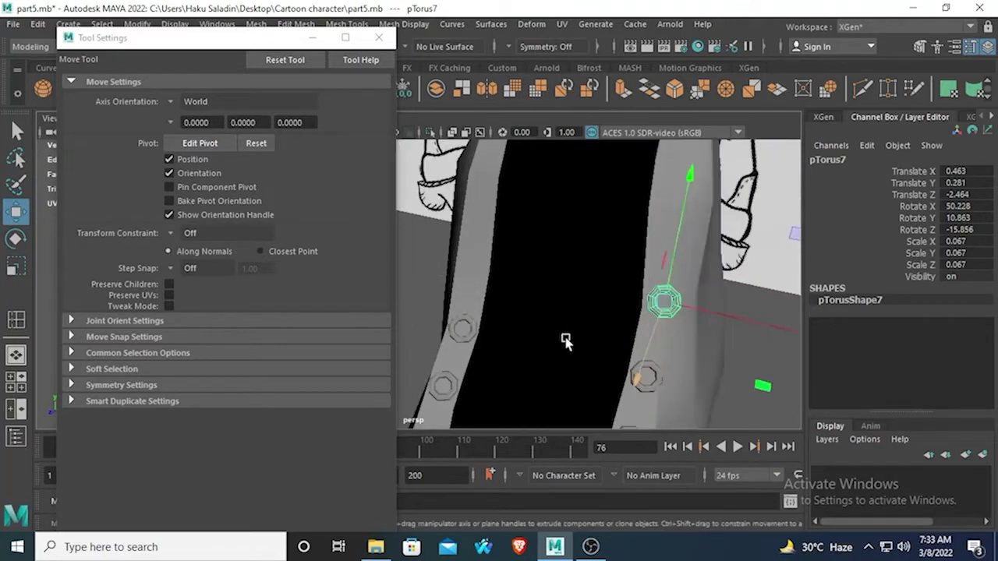
left_click_drag(566, 342, 341, 238, "alt")
key("e")
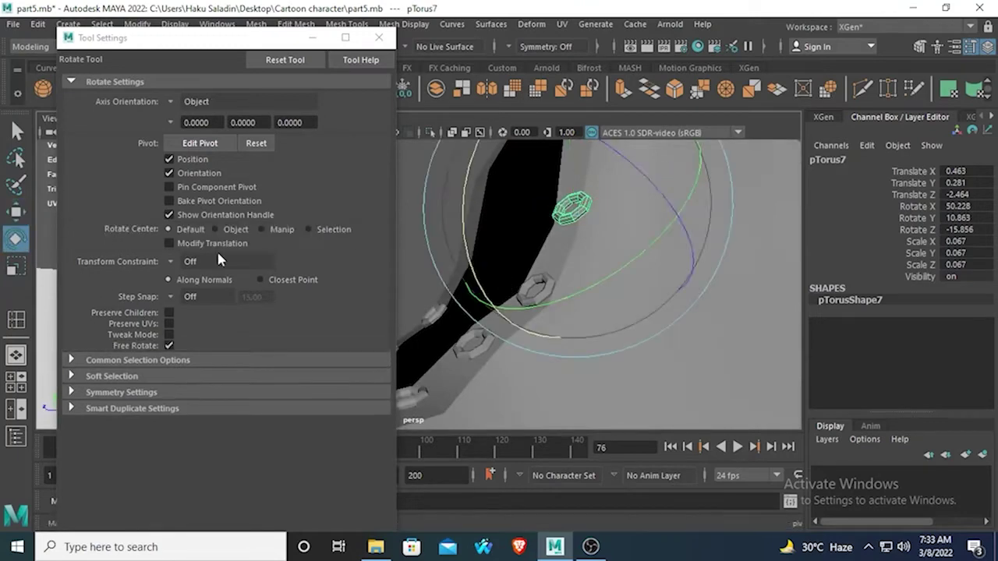
left_click_drag(464, 195, 580, 247)
key("w")
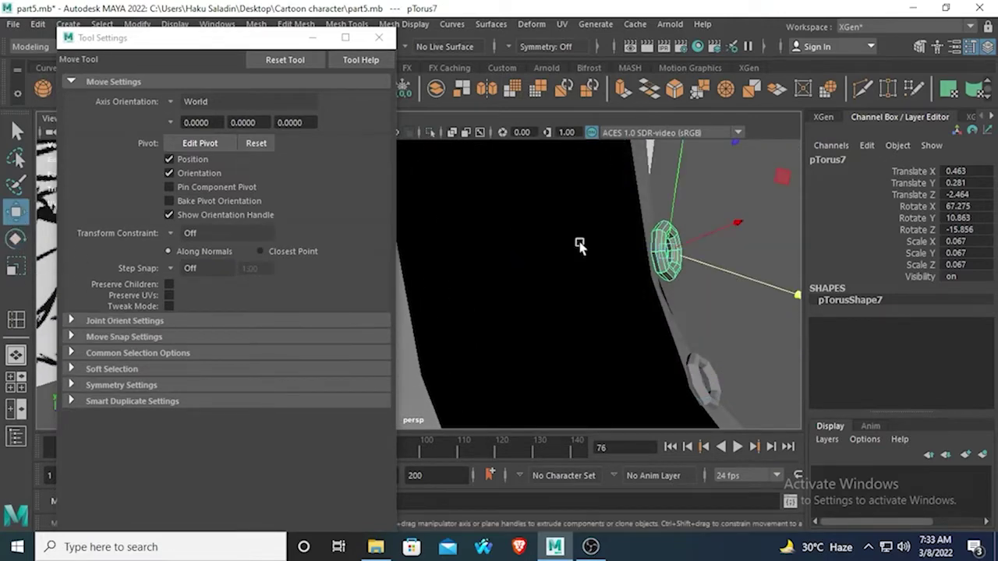
Move the ring toward the opening's edge and against the boot surface at about X 0.439, Z -2.49
left_click_drag(785, 293, 688, 313)
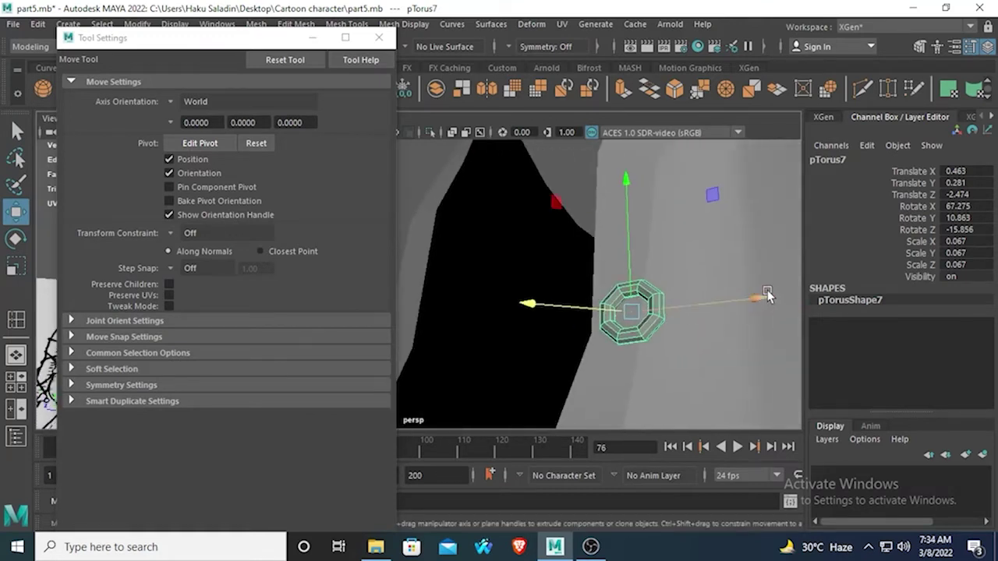
left_click_drag(767, 294, 547, 269)
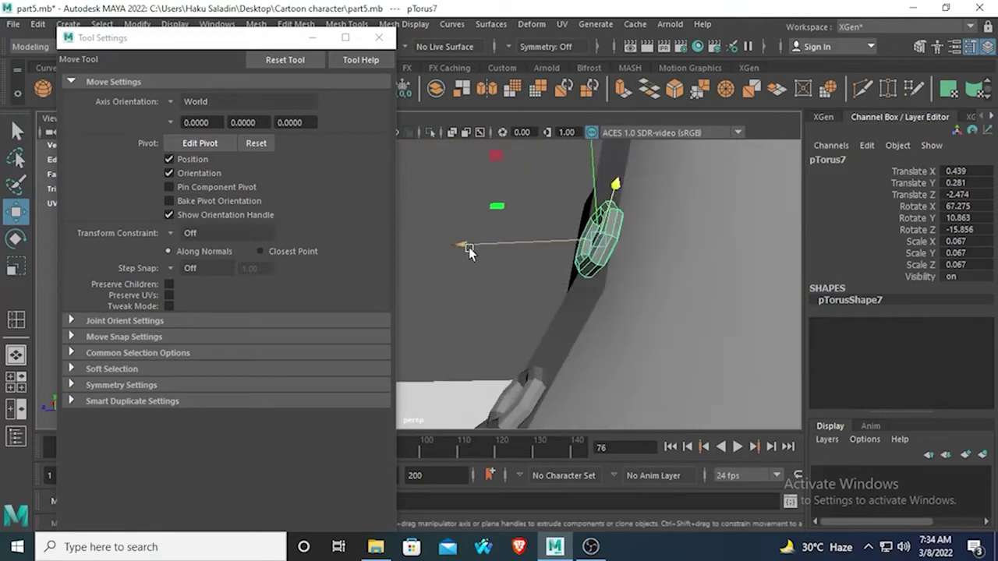
left_click_drag(470, 248, 477, 248)
left_click_drag(594, 288, 612, 321, "alt")
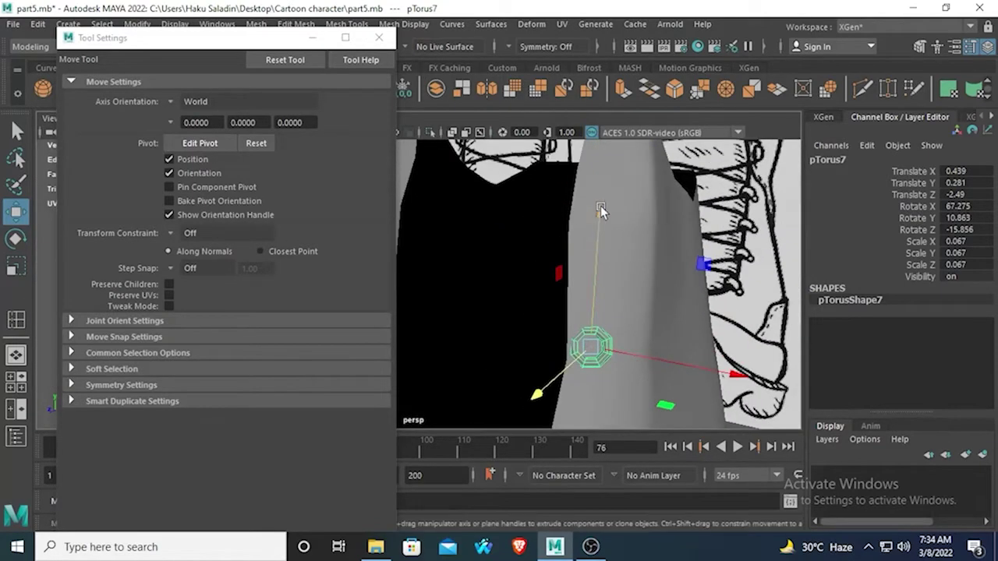
Lower the uppermost positive-X ring to about Y 0.258 and fit its depth to about Z -2.483
left_click_drag(600, 208, 604, 231)
mouse_move(623, 312)
left_mouse_down("alt")
mouse_move(551, 294)
mouse_move(619, 265)
mouse_move(582, 260)
mouse_move(829, 270)
left_mouse_up("alt")
key("ctrl+z")
mouse_move(737, 318)
left_mouse_down("alt")
mouse_move(713, 304)
mouse_move(699, 272)
mouse_move(667, 307)
left_mouse_up("alt")
left_click_drag(729, 228, 640, 292, "alt")
left_click_drag(600, 156, 602, 176)
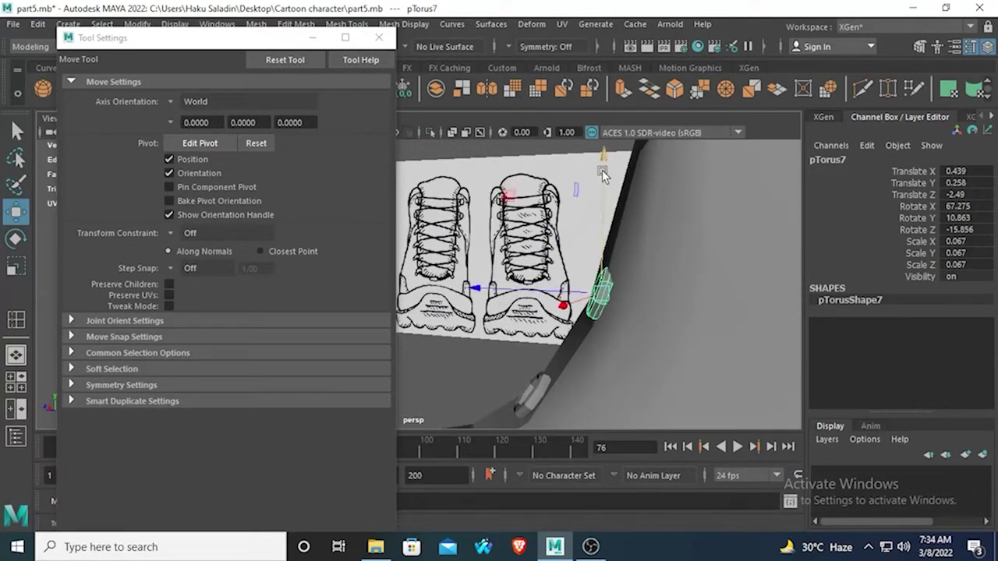
mouse_move(493, 306)
left_mouse_down("alt")
mouse_move(701, 325)
mouse_move(684, 327)
mouse_move(683, 301)
left_mouse_up("alt")
mouse_move(626, 269)
left_mouse_down("alt")
mouse_move(650, 329)
mouse_move(569, 334)
mouse_move(582, 326)
mouse_move(567, 350)
left_mouse_up("alt")
middle_click_drag(566, 347, 606, 328, "alt")
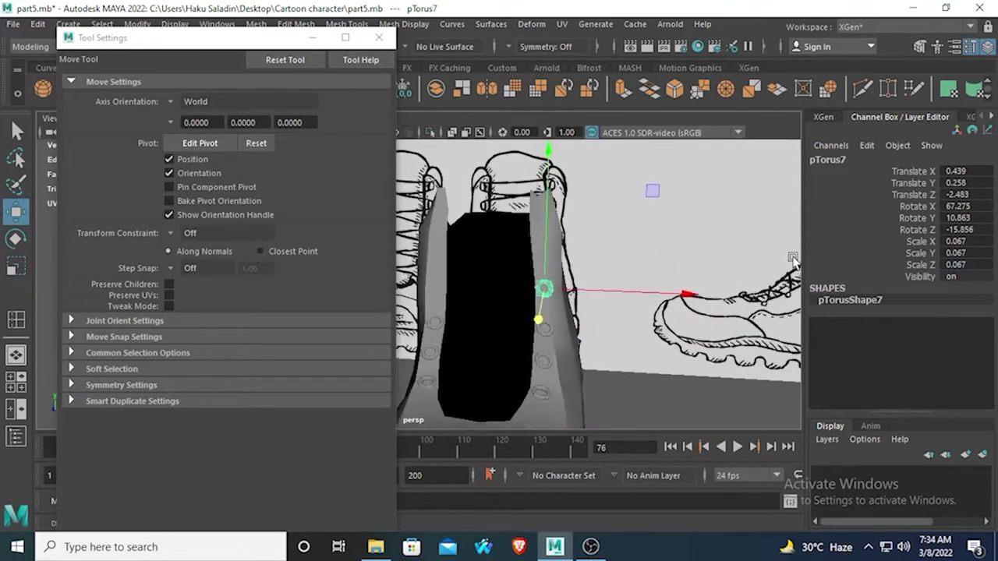
left_click(684, 209)
left_click_drag(647, 271, 739, 249, "alt")
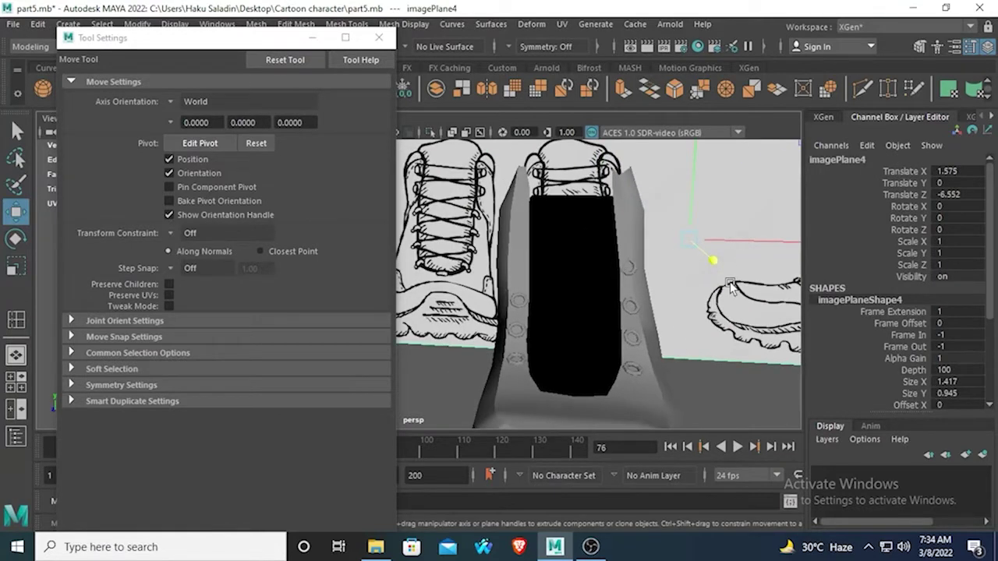
key("ctrl+z")
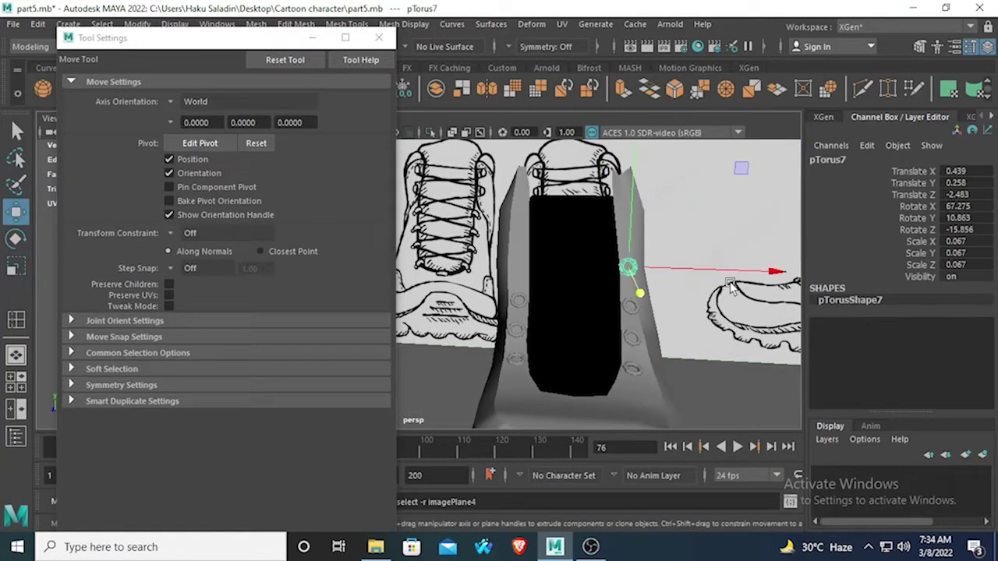
Bring the uppermost positive-X ring closer to the ring below it, at about Y 0.207, Z -2.463
middle_click_drag(577, 298, 535, 300, "alt")
scroll(538, 300, "up", 4)
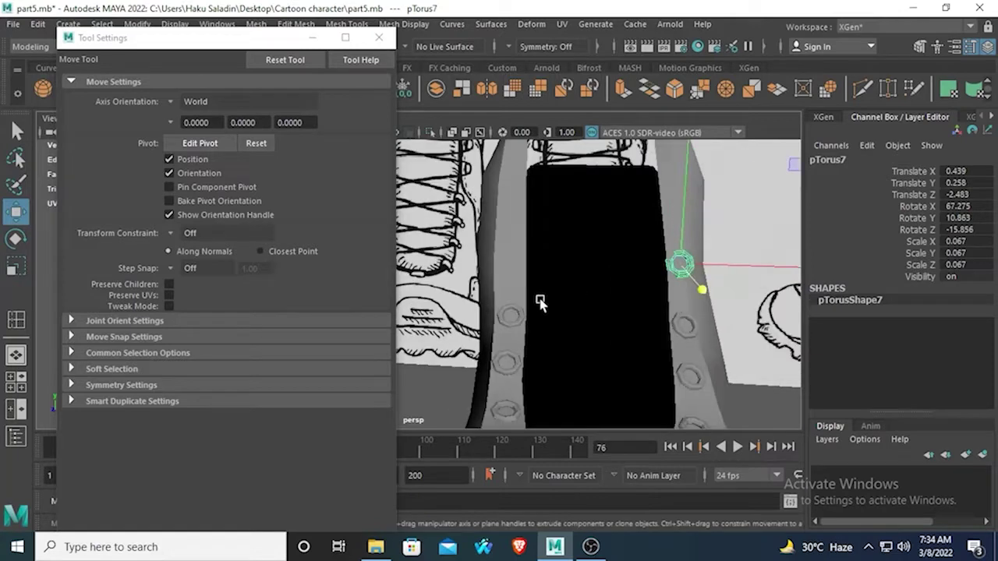
left_click_drag(575, 310, 523, 371, "alt")
middle_click_drag(532, 372, 468, 295, "alt")
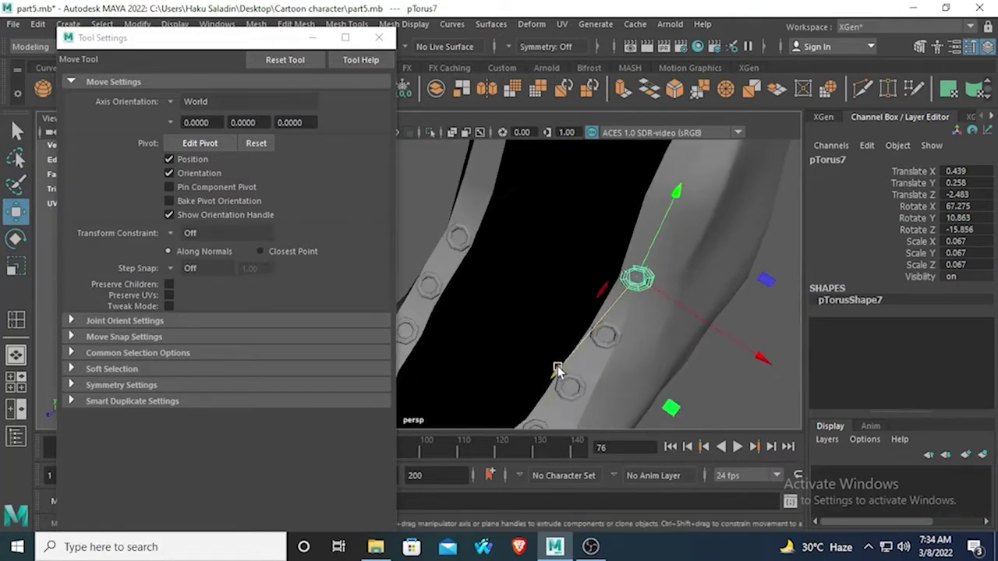
left_click_drag(557, 370, 552, 370)
left_click_drag(618, 356, 587, 280, "alt")
left_click_drag(616, 176, 617, 164)
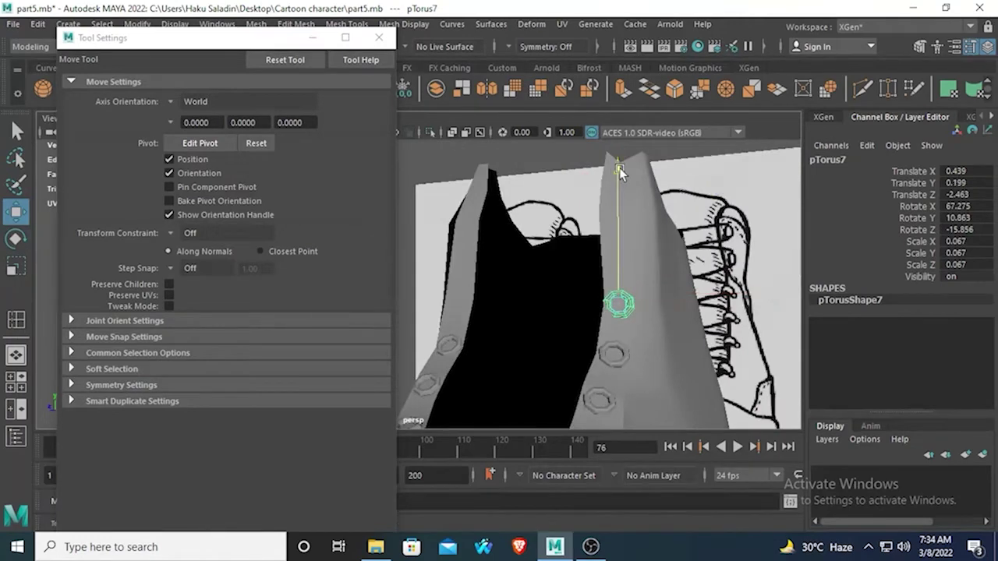
mouse_move(581, 319)
left_mouse_down("alt")
mouse_move(639, 310)
mouse_move(517, 286)
mouse_move(545, 280)
mouse_move(588, 314)
mouse_move(574, 297)
mouse_move(615, 341)
mouse_move(628, 314)
mouse_move(660, 332)
mouse_move(647, 308)
mouse_move(598, 328)
left_mouse_up("alt")
left_click(630, 334)
left_click(660, 292)
Tilt the ring to about X 67.1°, Y 12.5°, Z -16.5° and shift it to about X 0.456, Z -2.457
scroll(620, 332, "up", 4)
left_click_drag(706, 295, 610, 303, "alt")
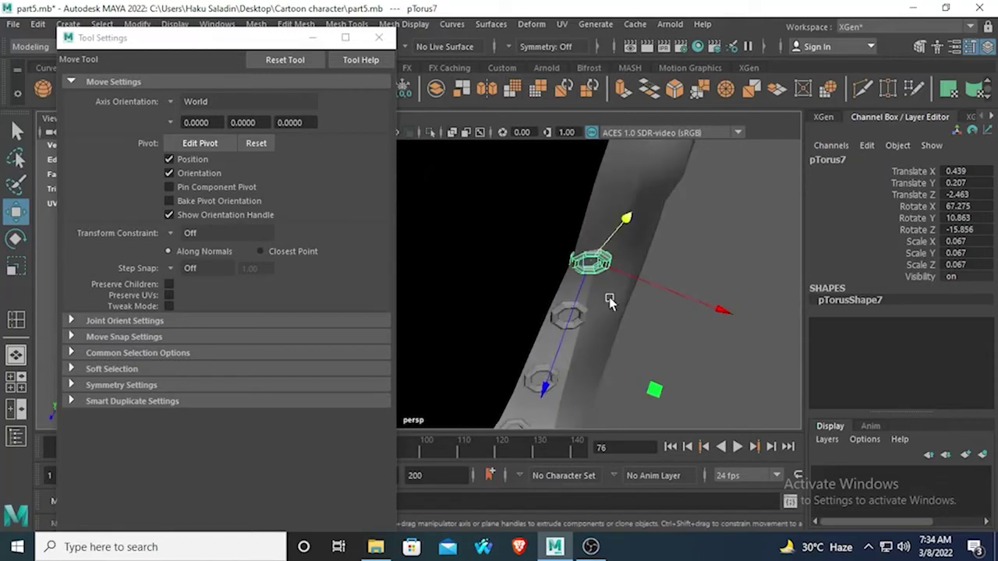
key("e")
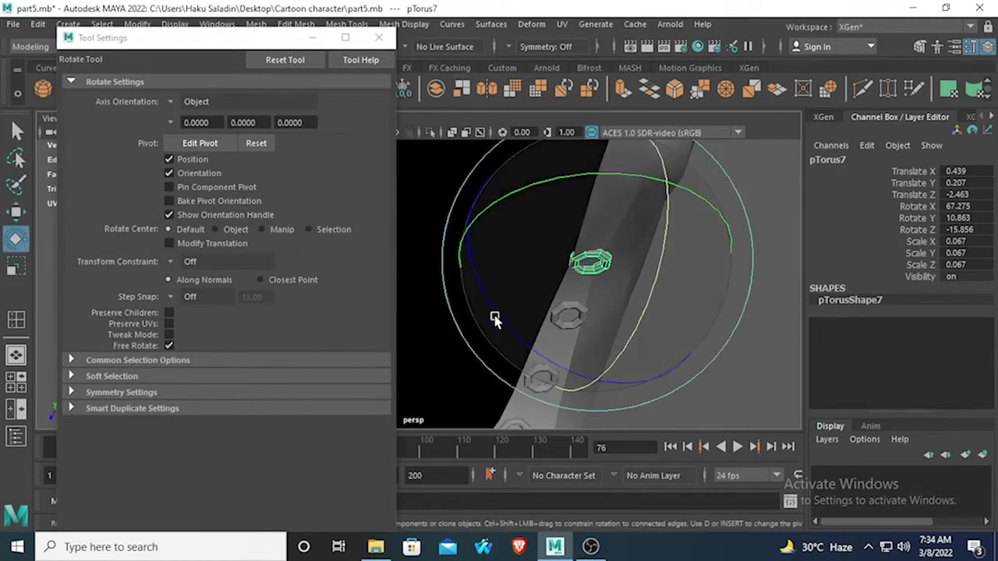
left_click_drag(496, 318, 503, 314)
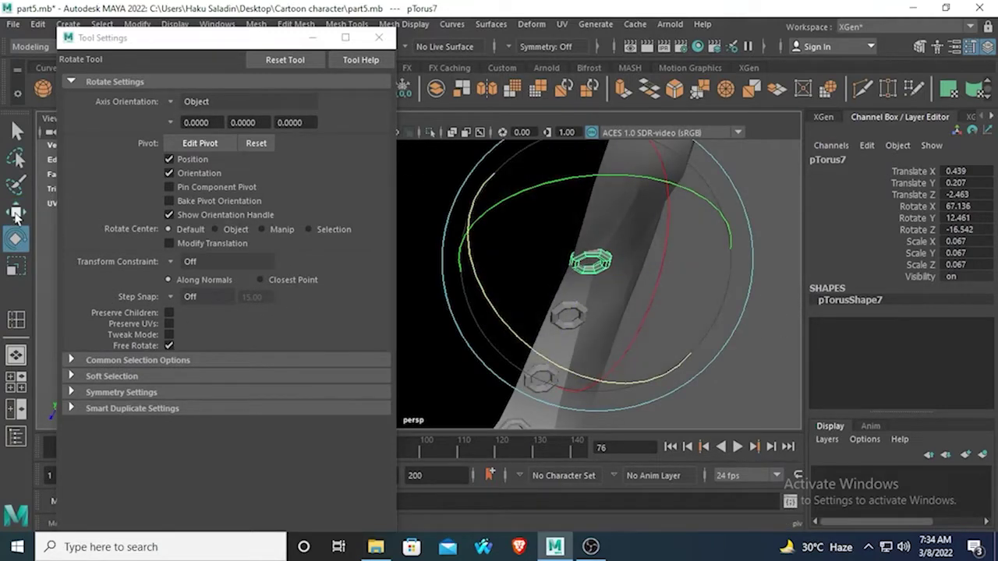
key("w")
left_click_drag(538, 400, 555, 378)
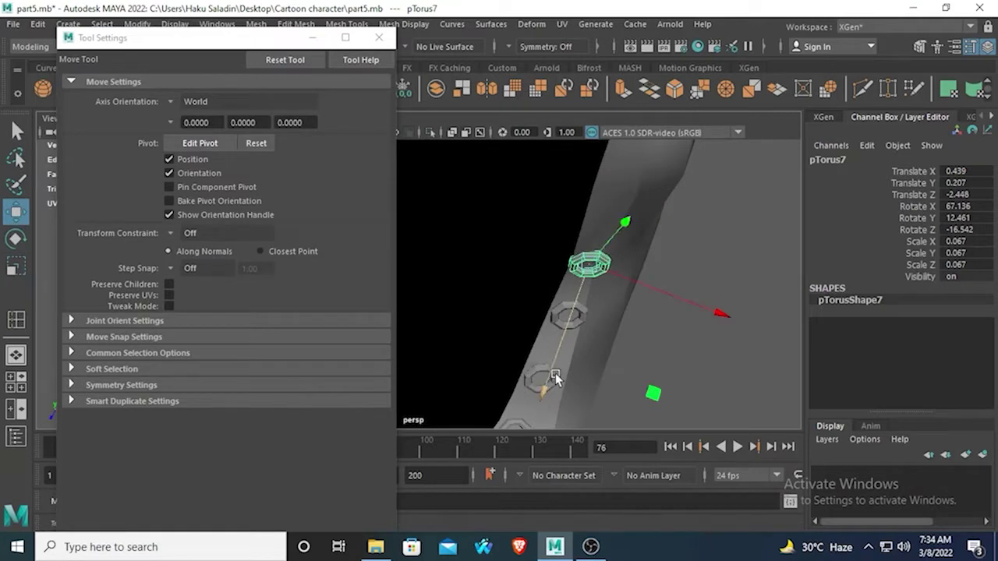
left_click_drag(678, 304, 699, 310)
left_click_drag(548, 392, 554, 390)
left_click_drag(655, 335, 509, 241, "alt")
Examine the alignment and spacing of the rings along the boot opening from several angles, leaving nothing selected
left_click(540, 326)
key("f")
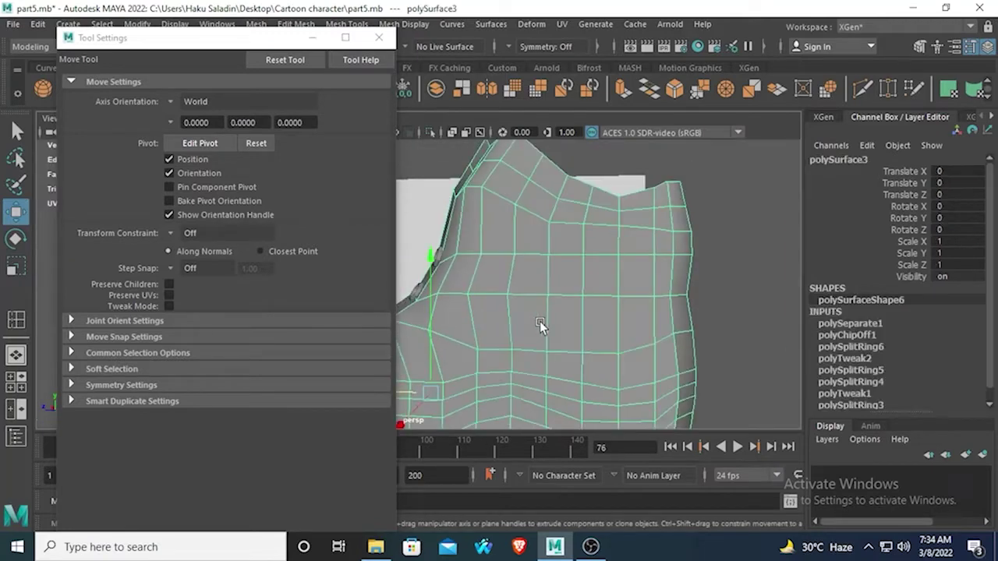
left_click_drag(541, 327, 623, 309, "alt")
left_click(652, 277)
scroll(651, 276, "down", 3)
scroll(623, 308, "up", 5)
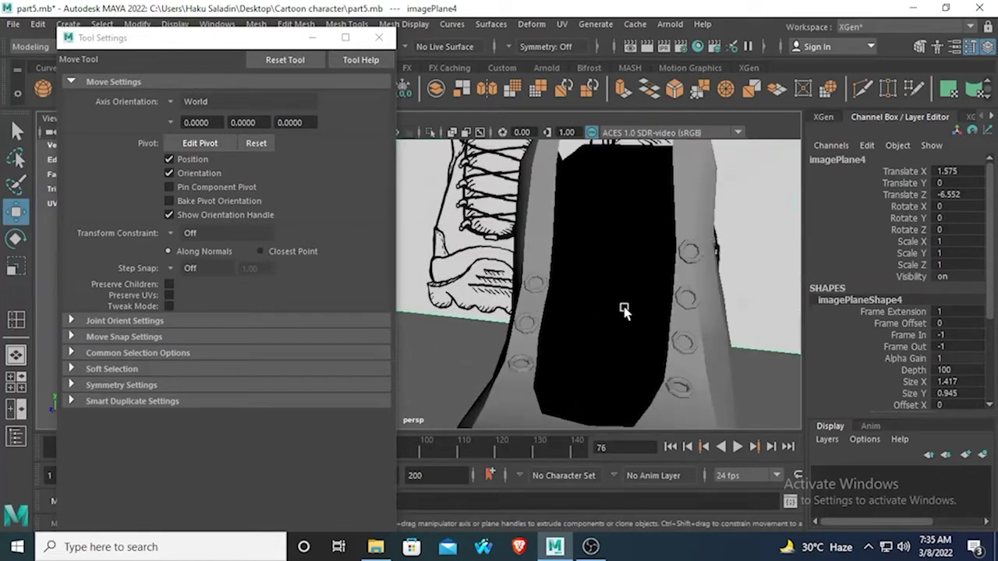
left_click(716, 259)
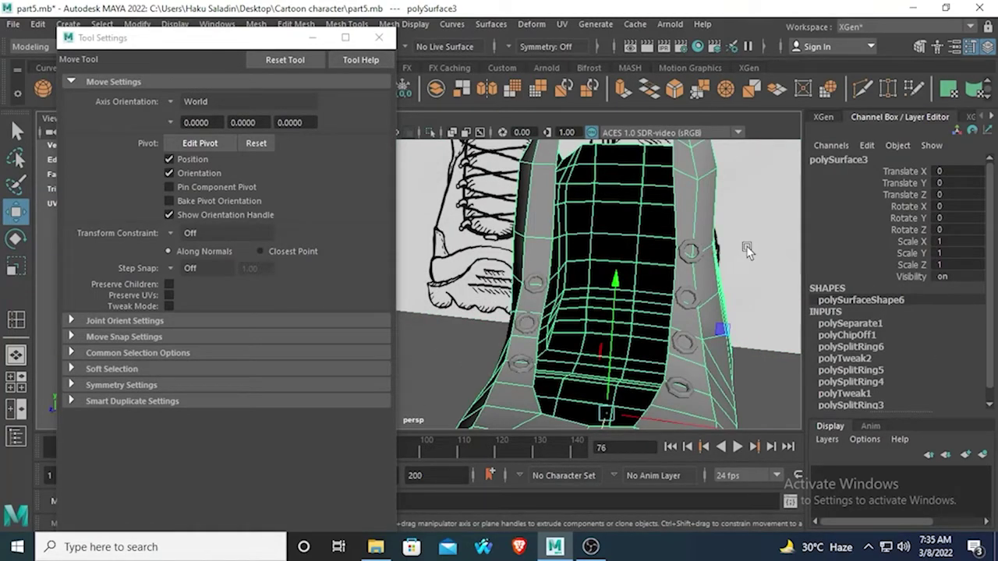
left_click(687, 248)
left_click_drag(687, 248, 605, 294, "alt")
middle_click_drag(606, 294, 537, 200, "alt")
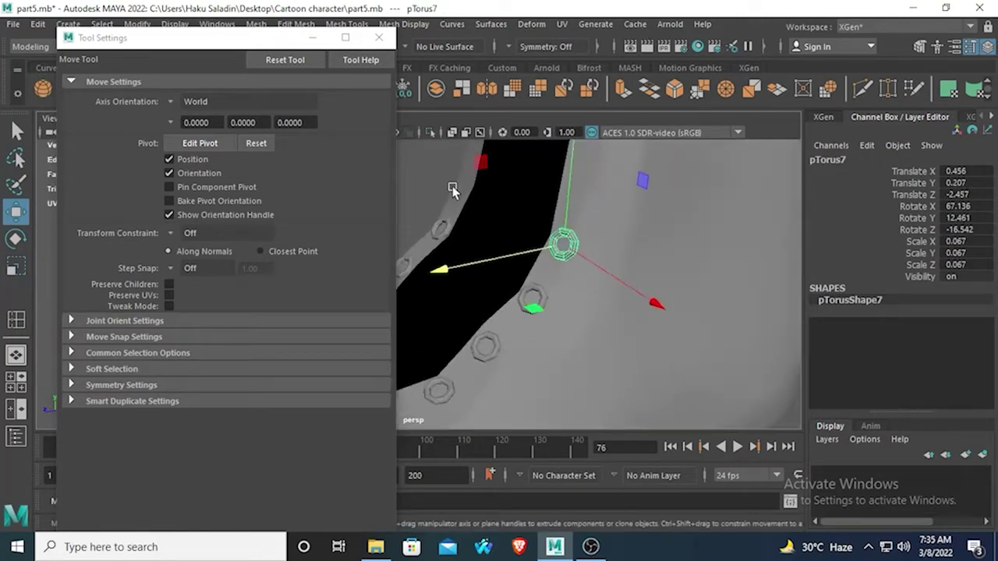
left_click(427, 168)
left_click_drag(512, 253, 718, 301, "alt")
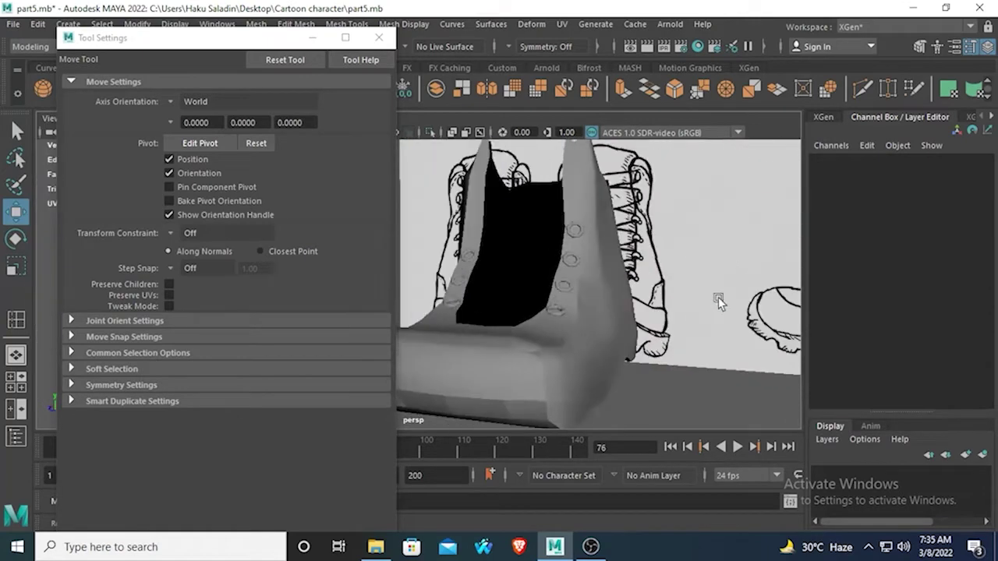
left_click_drag(663, 279, 573, 301, "alt")
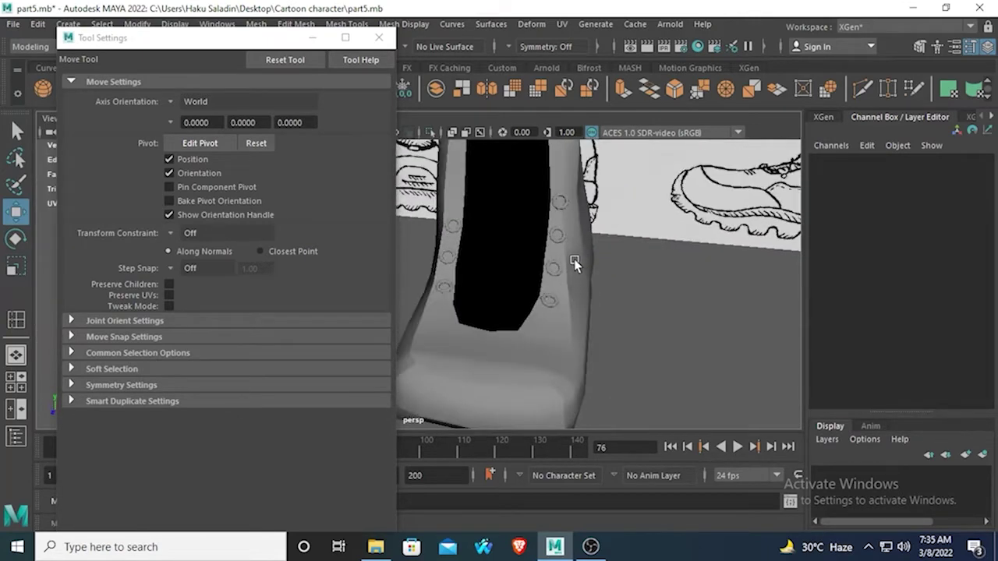
left_click_drag(574, 259, 562, 282, "alt")
Raise the uppermost positive-X ring to about Y 0.28 and set it against the boot at about X 0.449, Z -2.492
left_click(552, 226)
left_click_drag(552, 226, 533, 313, "alt")
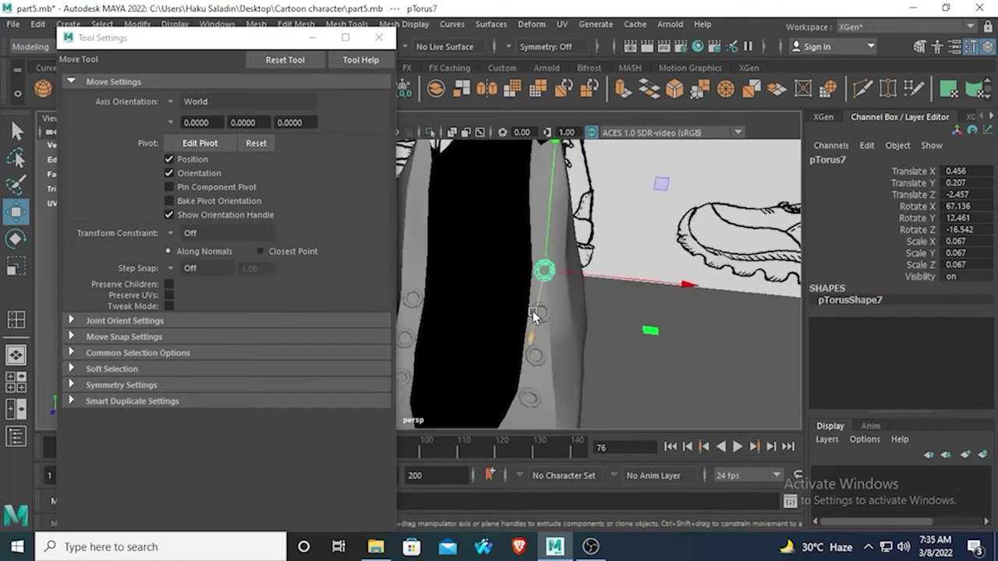
left_click_drag(567, 151, 683, 270)
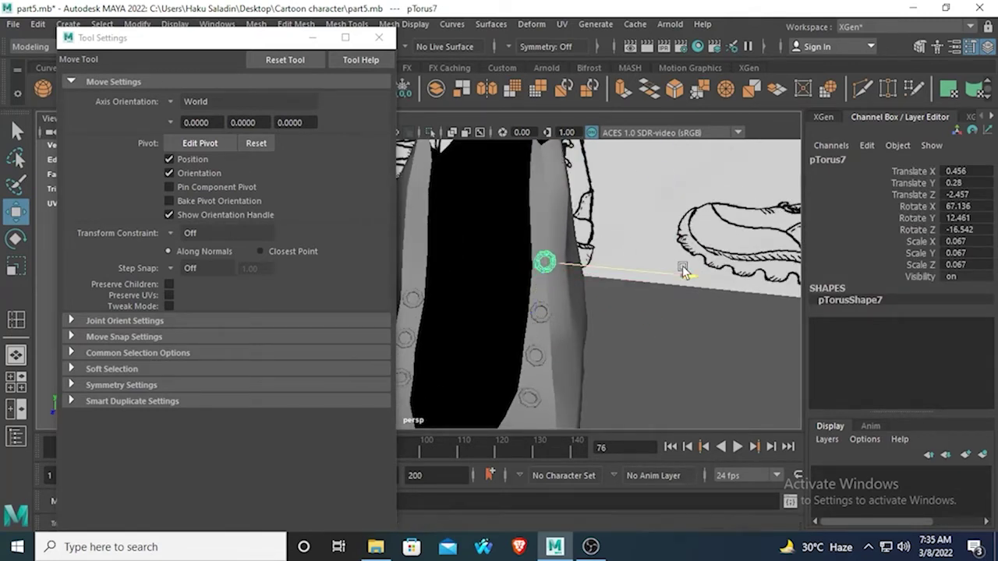
left_click_drag(557, 314, 588, 343, "alt")
left_click_drag(585, 300, 477, 243, "alt")
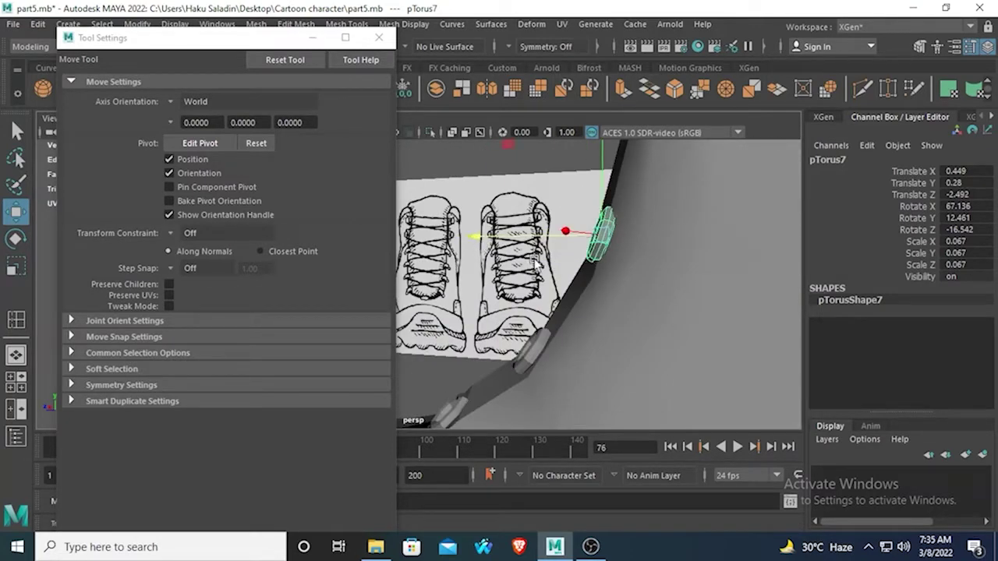
Adjust the raised ring's sideways position and depth to about X 0.443, Z -2.479
mouse_move(536, 265)
left_mouse_down("alt")
mouse_move(577, 273)
mouse_move(568, 260)
mouse_move(528, 289)
mouse_move(538, 284)
left_mouse_up("alt")
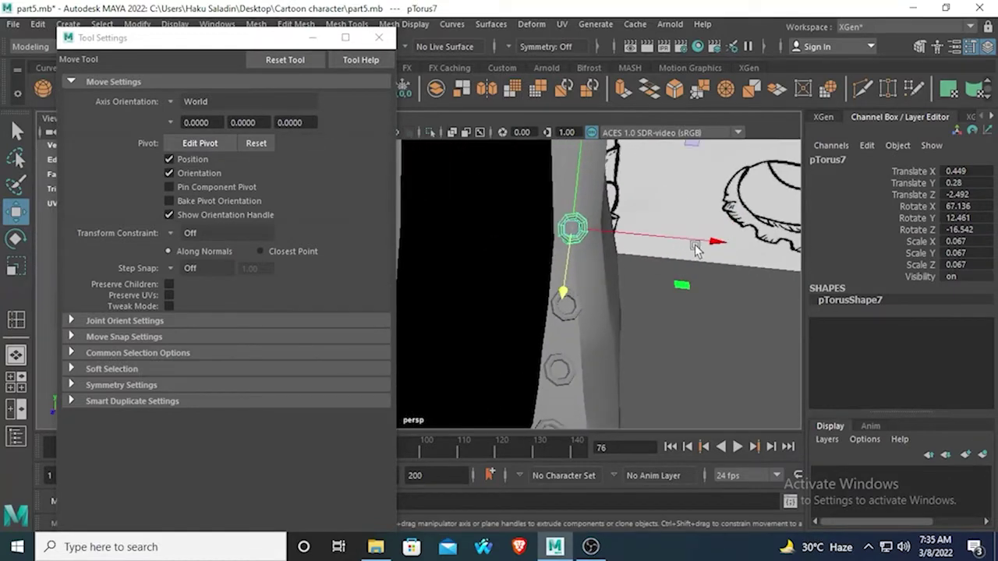
left_click_drag(696, 248, 706, 241)
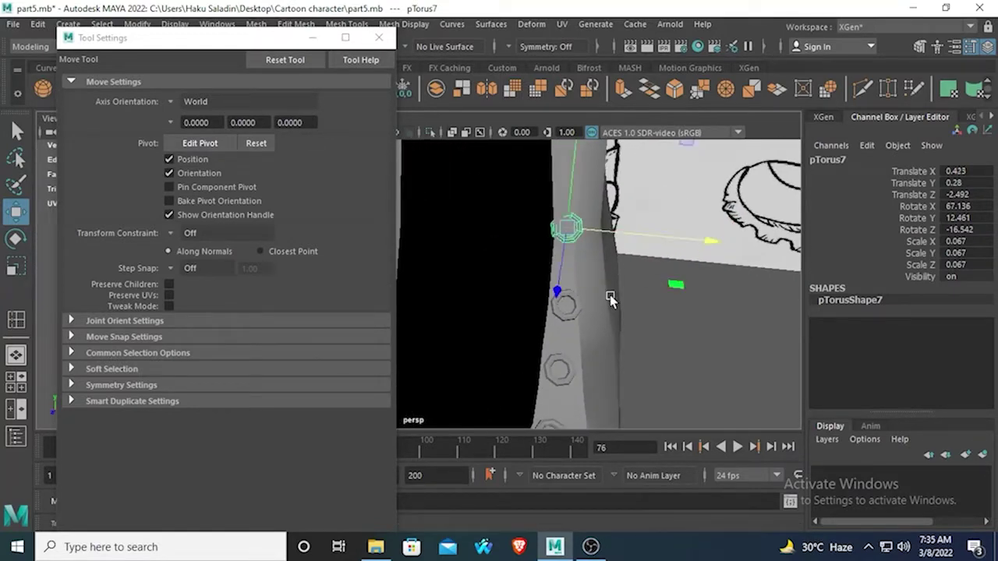
left_click_drag(611, 298, 546, 301, "alt")
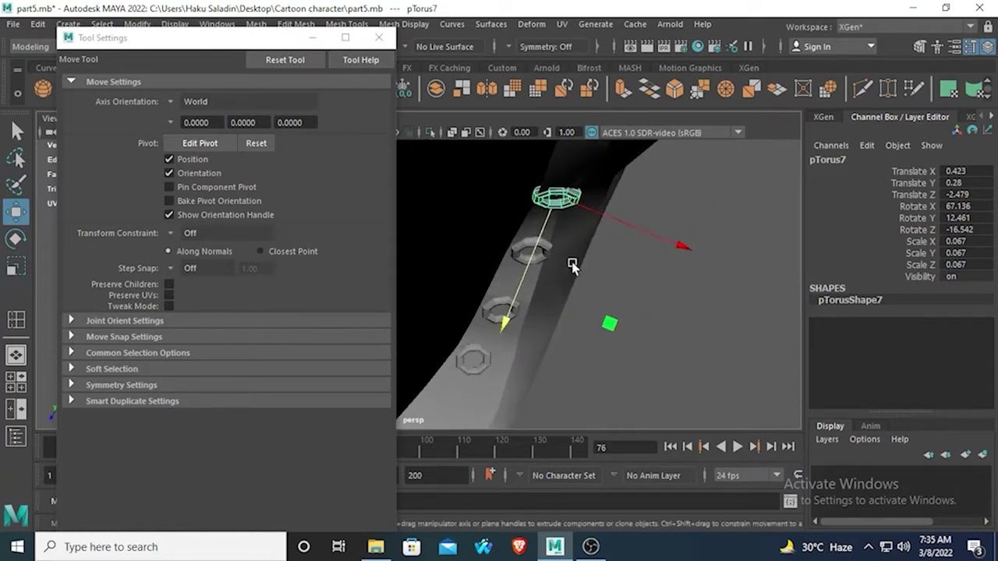
middle_click_drag(572, 265, 549, 297, "alt")
mouse_move(650, 268)
left_mouse_down()
mouse_move(657, 282)
mouse_move(608, 255)
mouse_move(613, 208)
mouse_move(652, 274)
left_mouse_up()
Compare the ring positions with the laces of the boot reference drawing in the side view
left_click(735, 231)
left_click_drag(736, 232, 641, 257, "alt")
key("space")
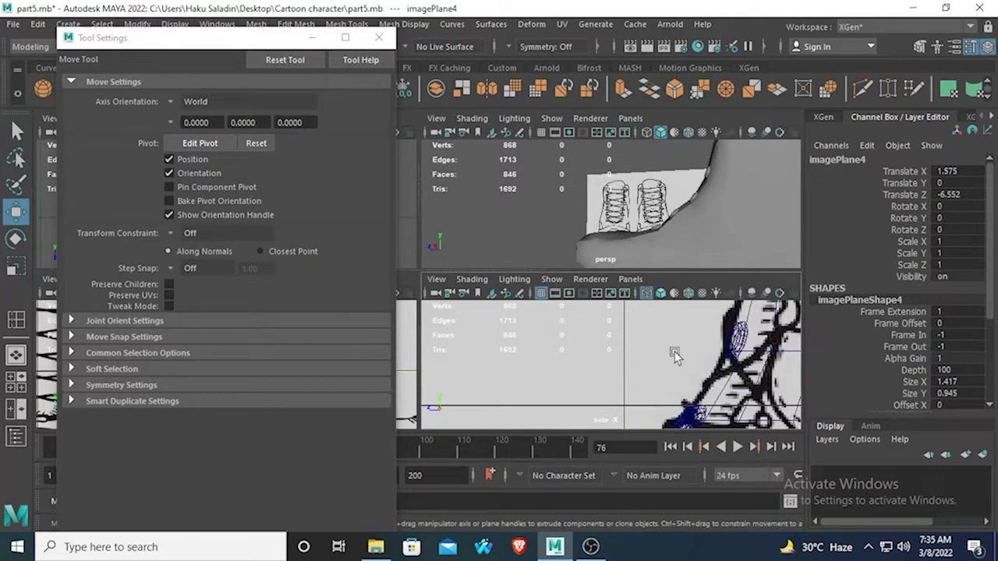
key("space")
scroll(682, 265, "down", 3)
scroll(630, 291, "down", 5)
middle_click_drag(636, 268, 531, 335, "alt")
scroll(683, 324, "up", 3)
left_click_drag(530, 335, 705, 228, "alt")
scroll(705, 298, "up", 4)
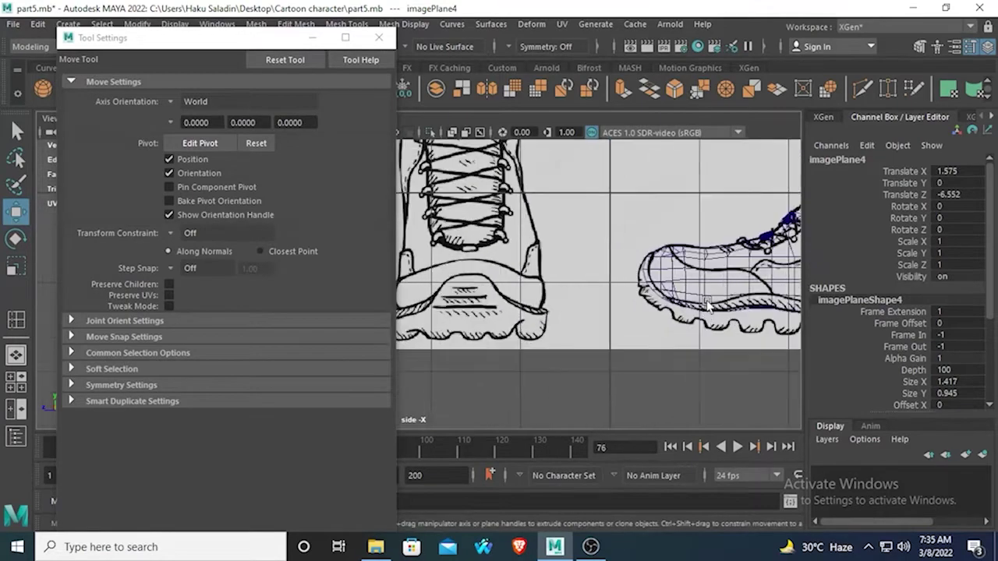
left_click(688, 343)
middle_click_drag(767, 294, 539, 360, "alt")
scroll(635, 328, "up", 3)
scroll(643, 328, "down", 3)
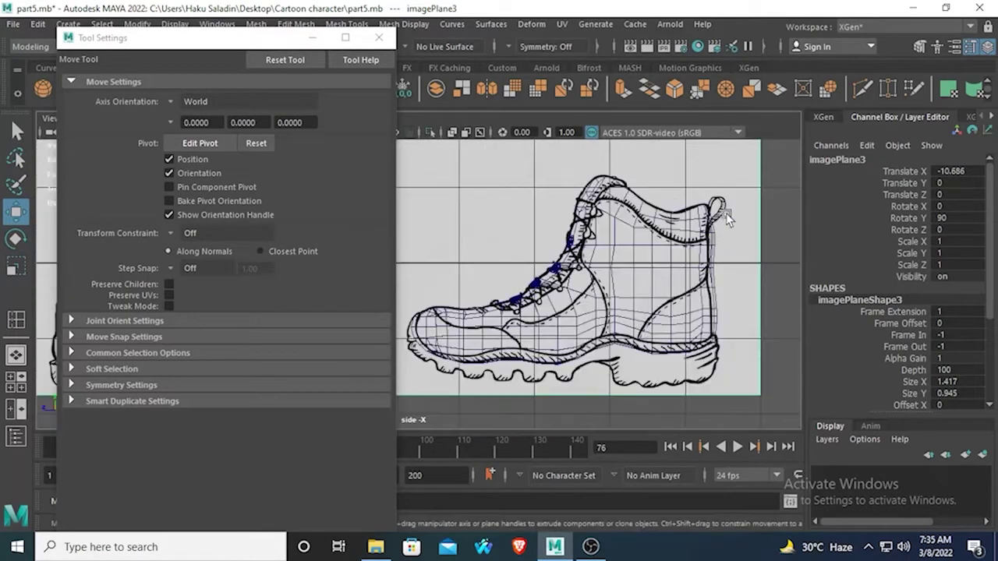
scroll(651, 242, "up", 3)
Select the uppermost positive-X ring in the side view and return to the full perspective view of the boot opening
left_click(697, 202)
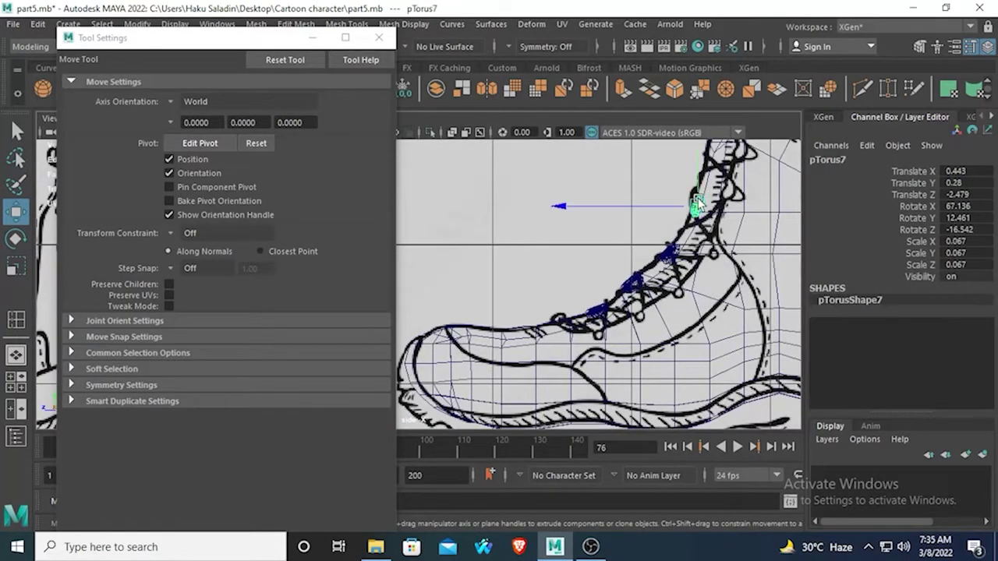
key("space")
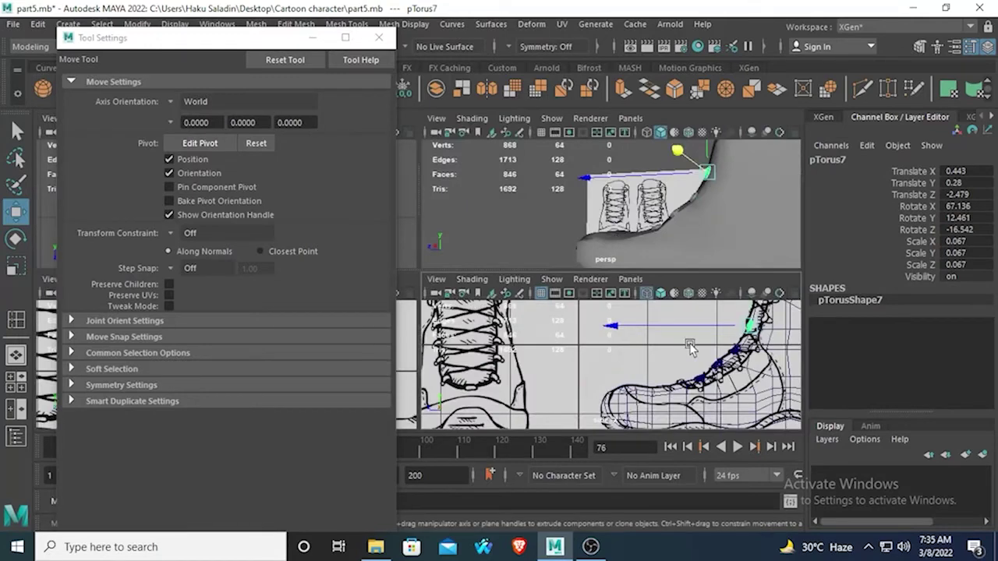
key("space")
left_click_drag(718, 261, 615, 330, "alt")
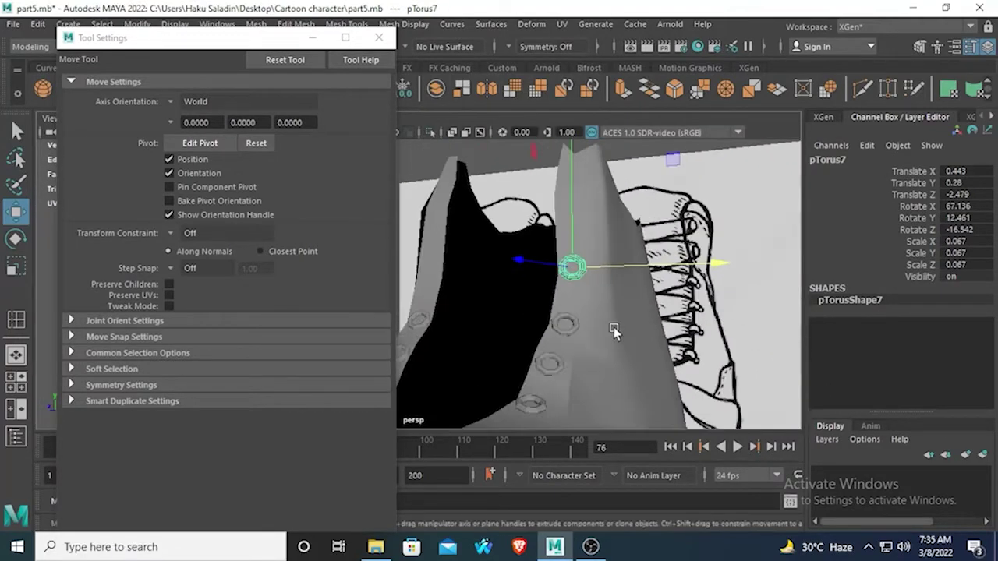
Lower the uppermost positive-X ring to about Y 0.252
middle_click_drag(594, 286, 585, 331, "alt")
left_click_drag(586, 331, 586, 263, "alt")
left_click_drag(582, 173, 587, 177)
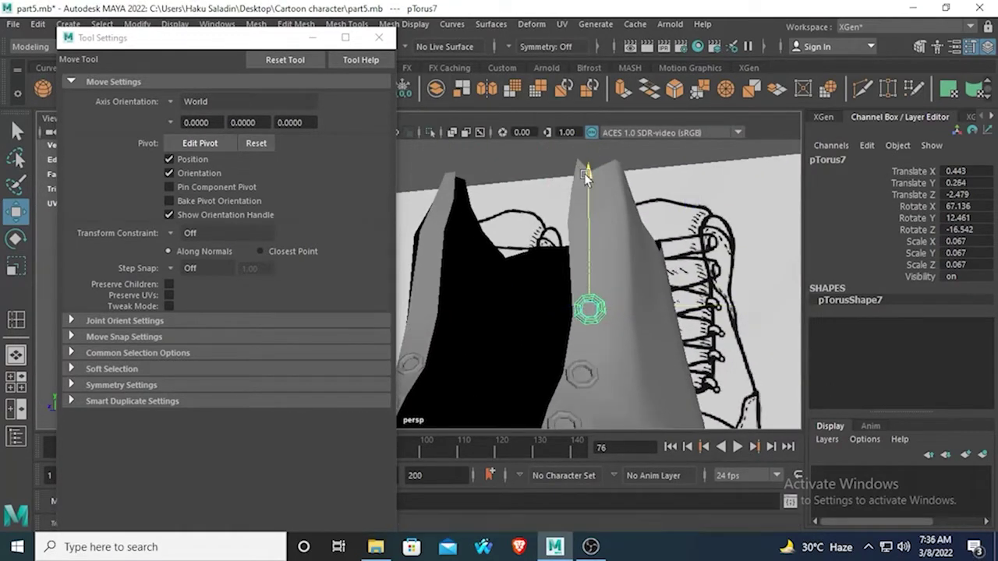
left_click(508, 327)
Duplicate the uppermost positive-X ring and move the copy across the opening to about X -0.553, Z -2.439
left_click_drag(535, 343, 720, 346, "alt")
left_click(627, 249)
mouse_move(563, 335)
left_mouse_down("alt")
mouse_move(641, 336)
mouse_move(579, 276)
left_mouse_up("alt")
left_click(606, 329)
left_click(555, 246)
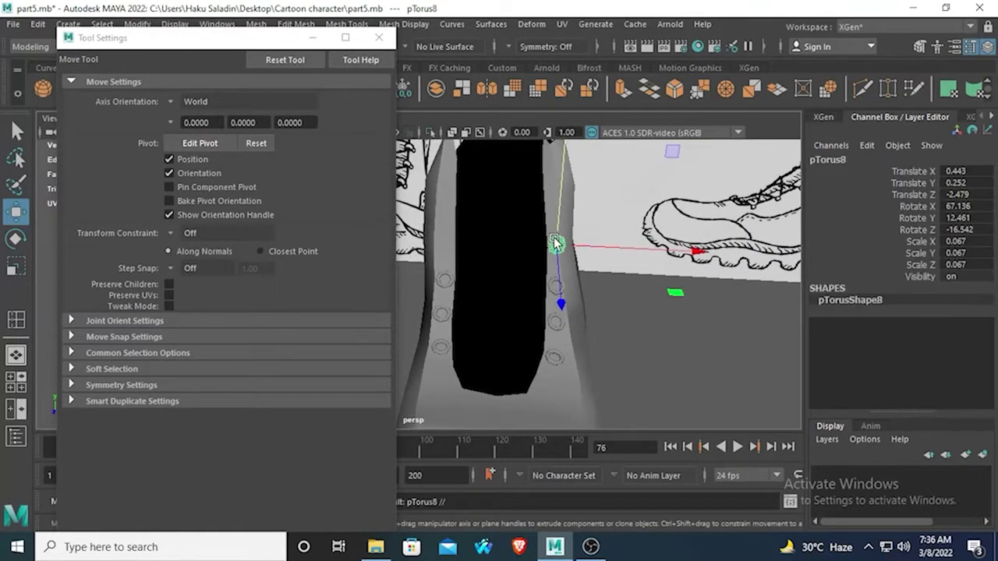
left_click_drag(675, 258, 479, 358)
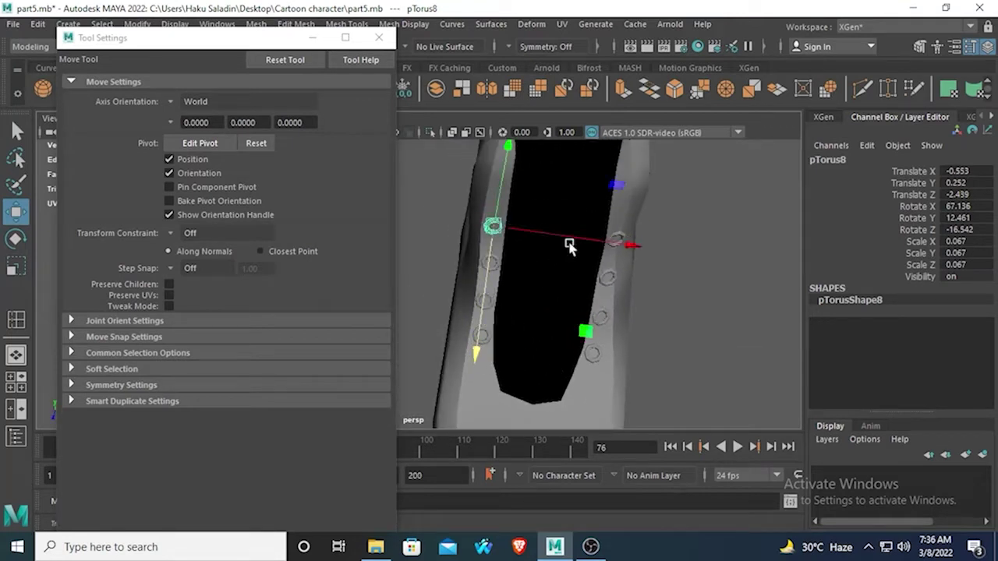
Rotate the copied negative-X ring to match the boot surface, about 67.703, 0.379 and -11.498 degrees in X, Y and Z
scroll(462, 271, "up", 4)
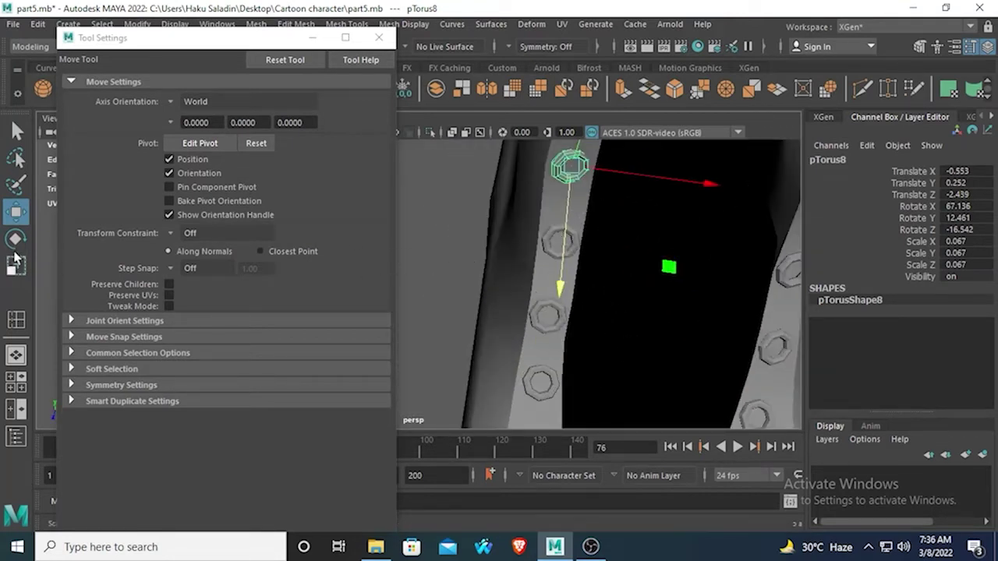
key("e")
mouse_move(486, 227)
left_mouse_down()
mouse_move(530, 223)
mouse_move(494, 222)
left_mouse_up()
left_click(16, 211)
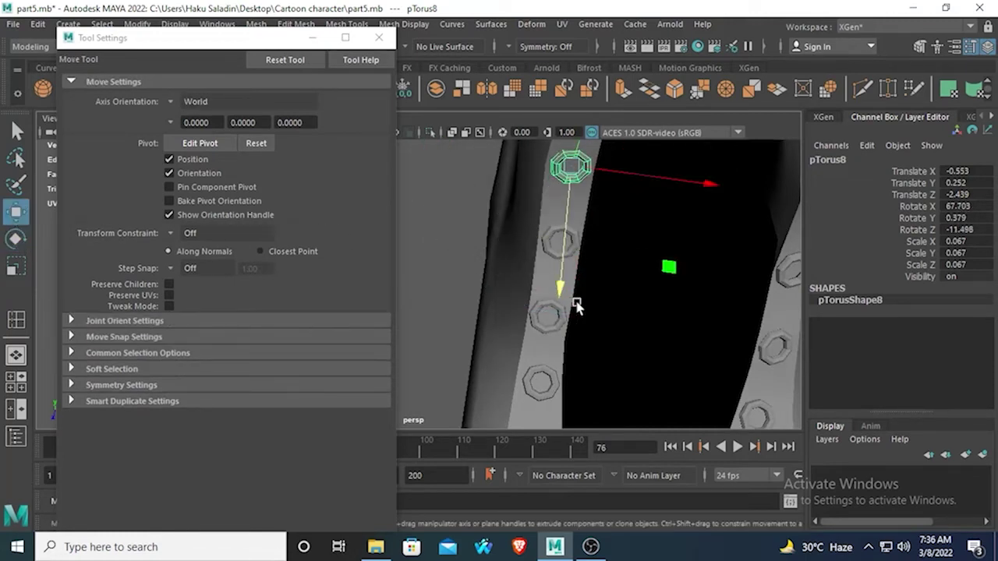
Adjust the uppermost negative-X ring's depth to about Z -2.424 and check its fit against the boot
left_click_drag(576, 305, 532, 248)
left_click(435, 235)
left_click(558, 165)
left_click(452, 224)
scroll(581, 287, "down", 3)
scroll(615, 298, "down", 5)
mouse_move(616, 300)
left_mouse_down("alt")
mouse_move(604, 296)
mouse_move(584, 223)
mouse_move(610, 280)
mouse_move(601, 296)
left_mouse_up("alt")
Minimise the Tool Settings window and display the lace rings in a shaded full-size front view
key("space")
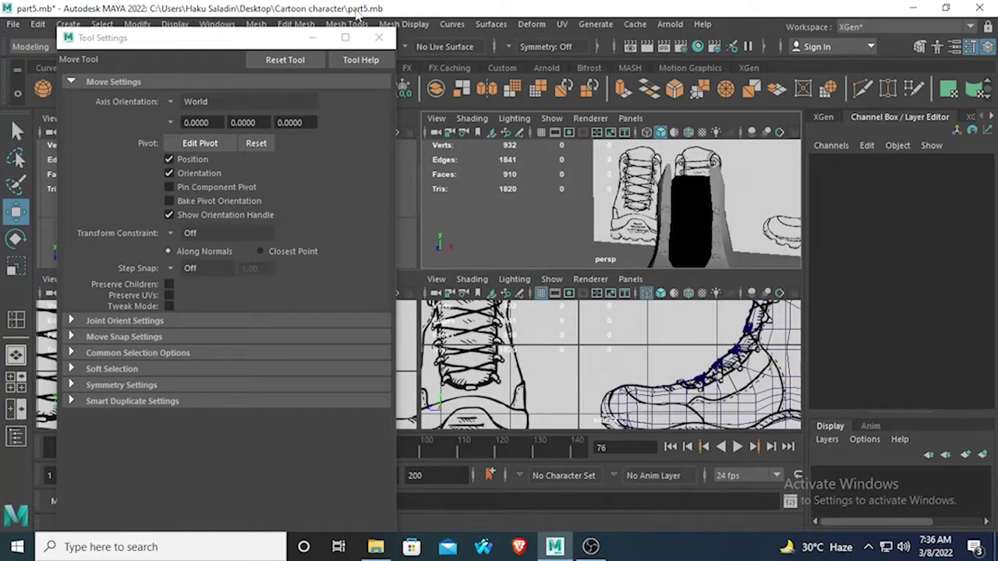
left_click(313, 38)
key("space")
scroll(509, 273, "up", 5)
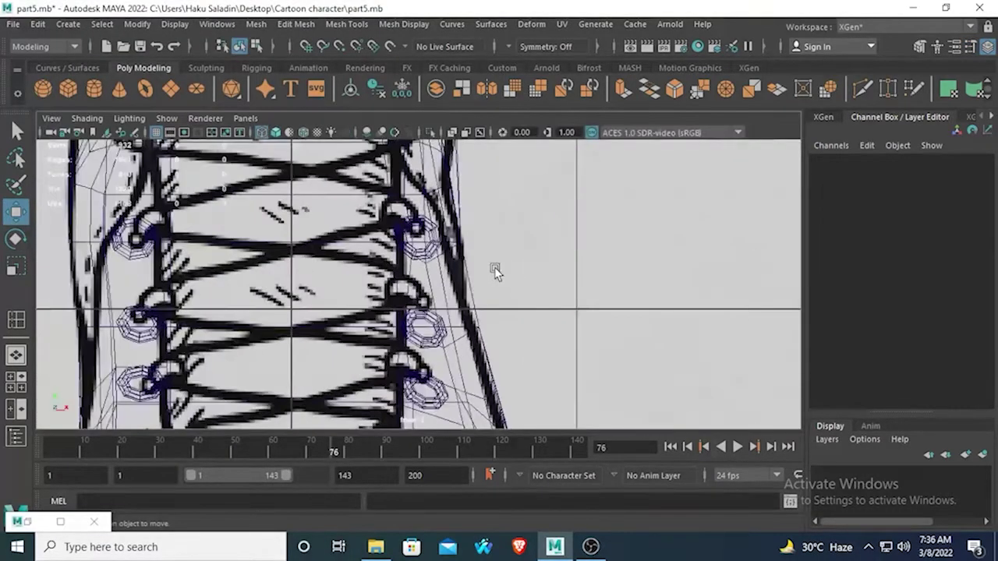
left_click(276, 133)
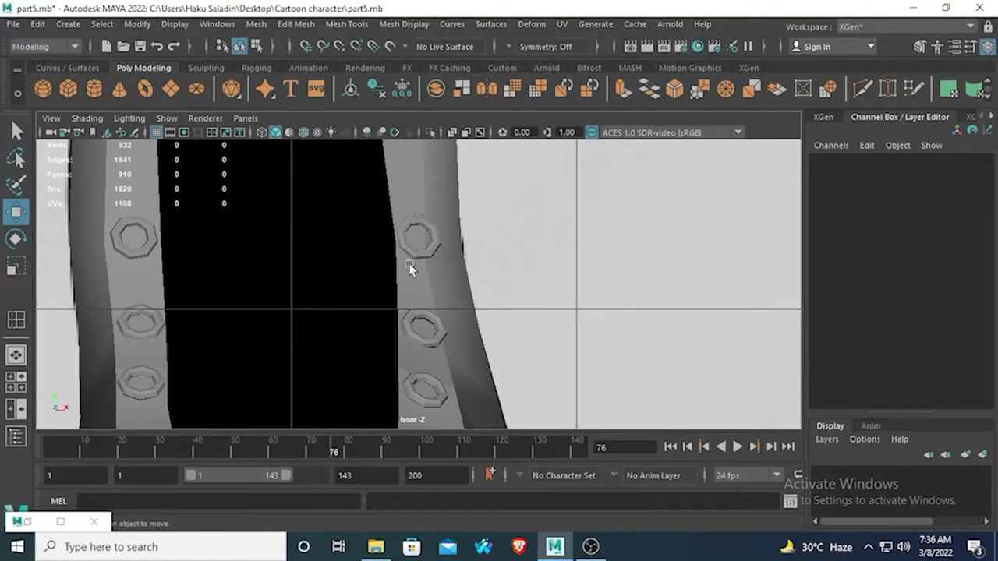
Raise the uppermost positive-X ring to about Y 0.272, level with its counterpart across the opening
left_click(410, 224)
left_click(129, 234)
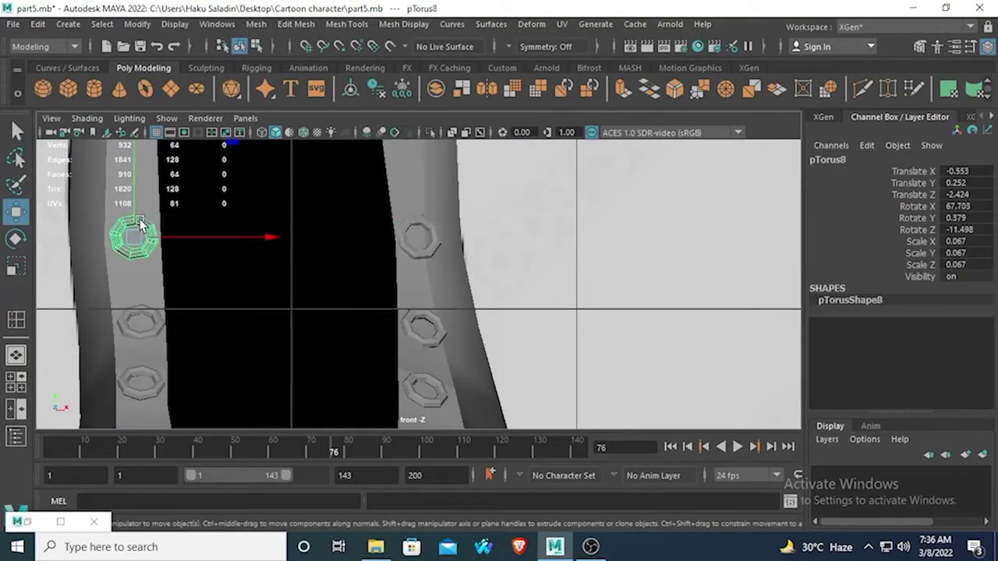
left_click(415, 218)
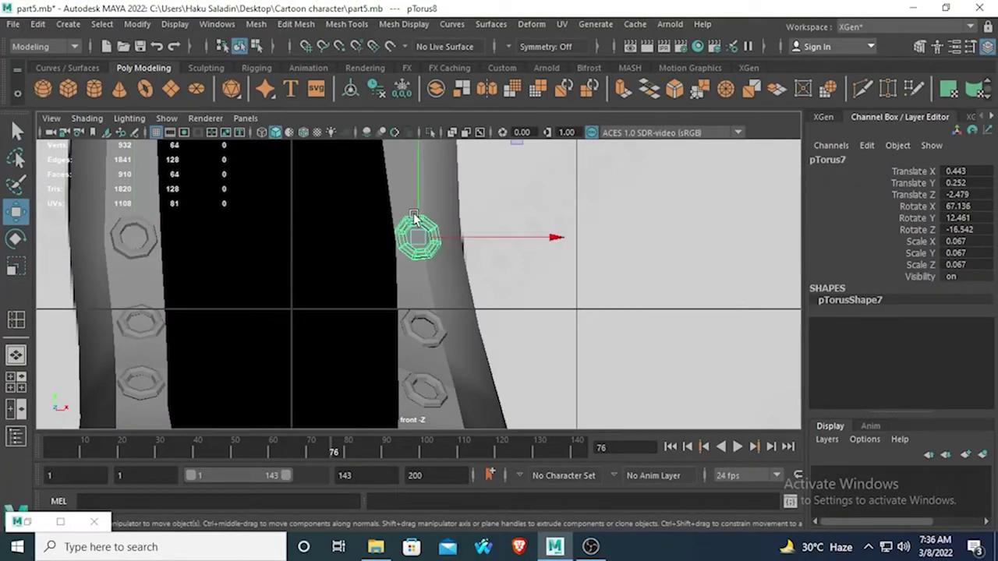
middle_click_drag(425, 251, 438, 315, "alt")
left_click_drag(427, 173, 426, 167)
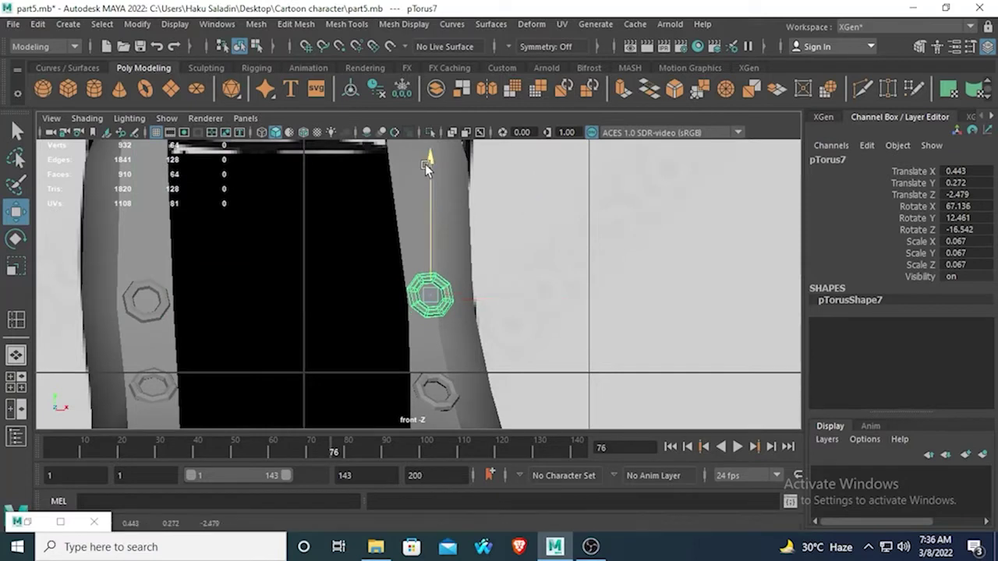
middle_click_drag(390, 352, 377, 285, "alt")
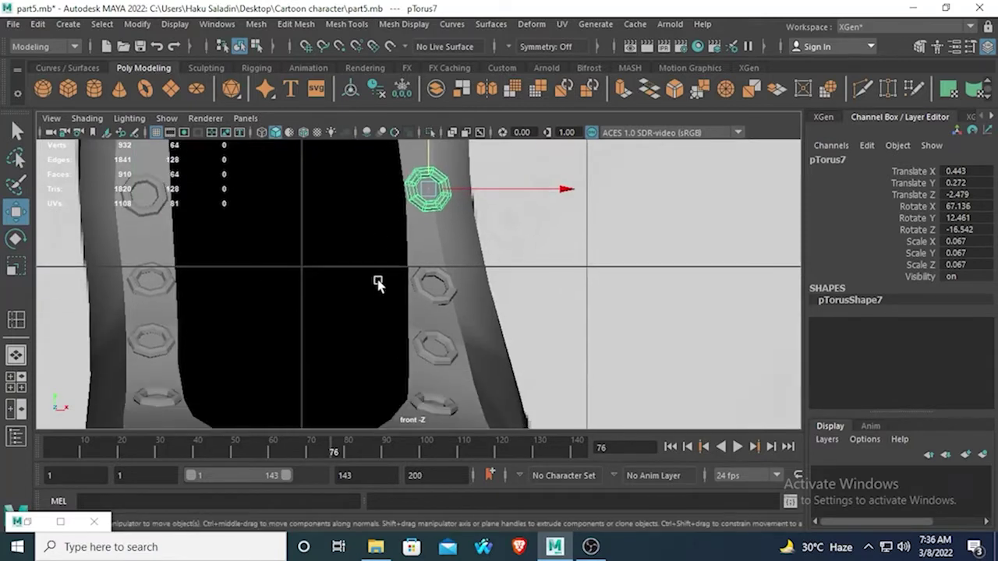
Raise the second-highest positive-X ring to about Y -0.051 in the front view
left_click(425, 282)
left_click_drag(432, 169, 432, 163)
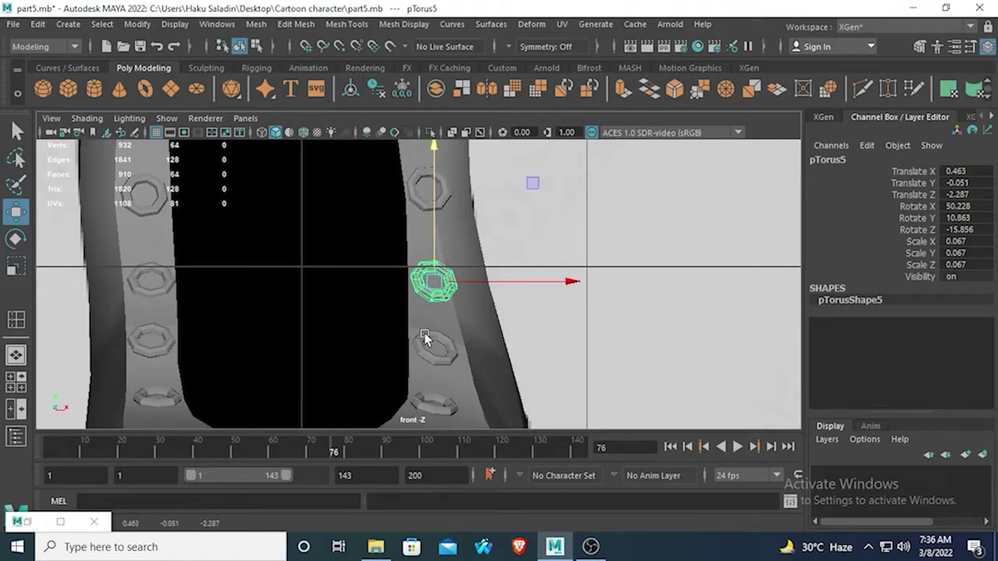
left_click(345, 319)
middle_click_drag(328, 350, 363, 226, "alt")
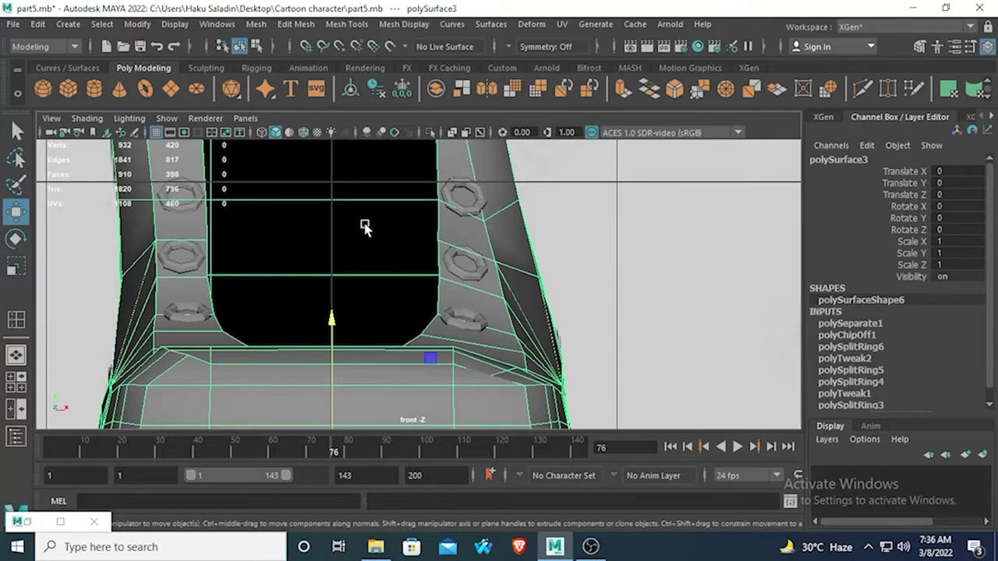
middle_click_drag(364, 226, 363, 363, "alt")
Set the uppermost positive-X ring's depth to about Z -2.486 in the perspective view to fit the boot surface
key("space")
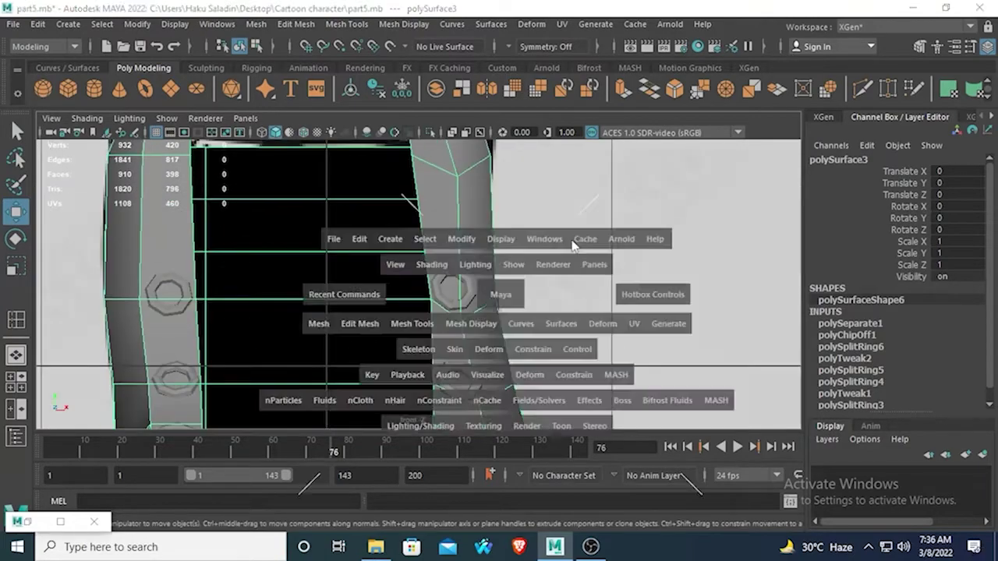
key("space")
left_click_drag(643, 186, 468, 284, "alt")
left_click(489, 253)
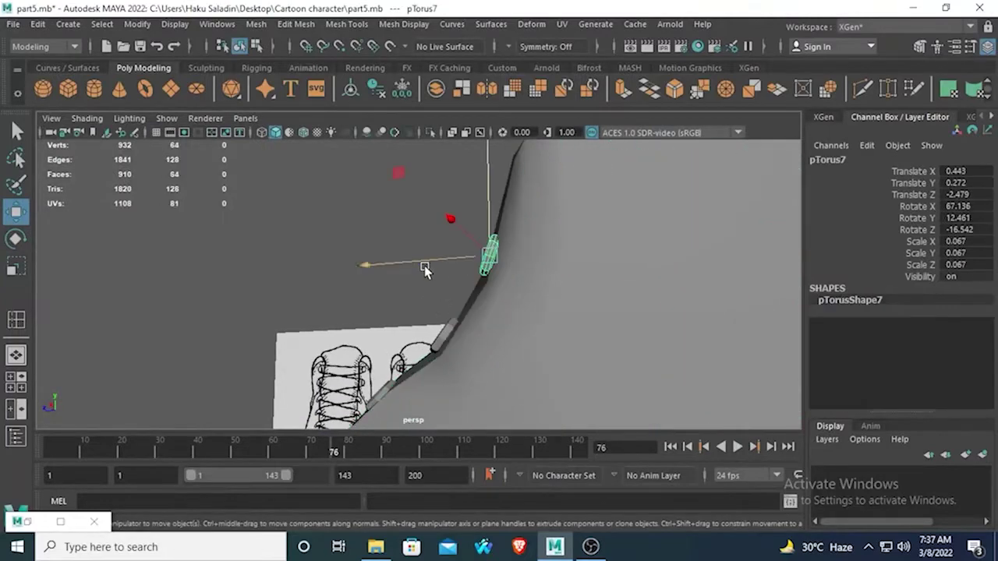
left_click_drag(365, 268, 368, 270)
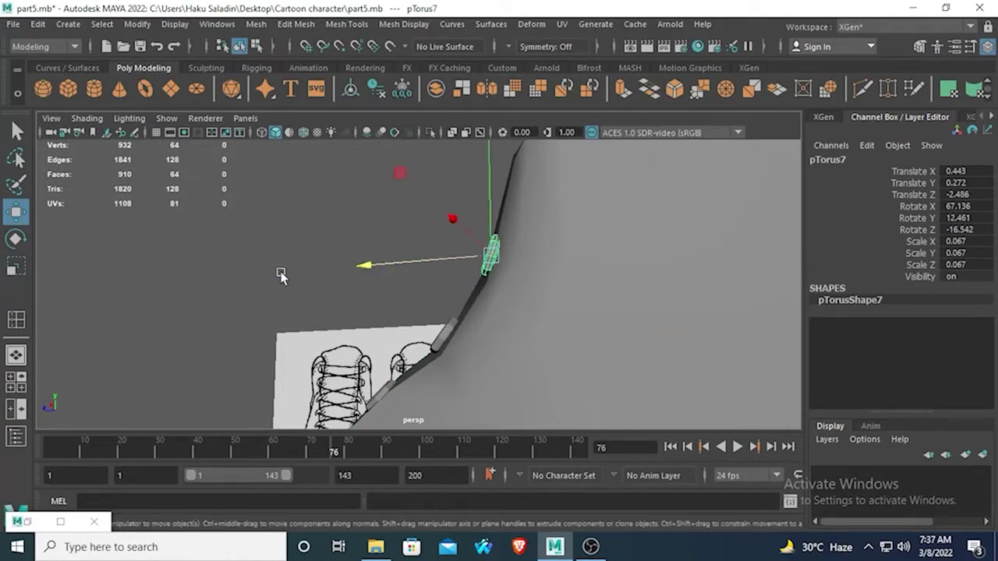
left_click(281, 276)
Move the second-highest positive-X ring in depth until it sits against the boot surface
left_click_drag(281, 276, 363, 322, "alt")
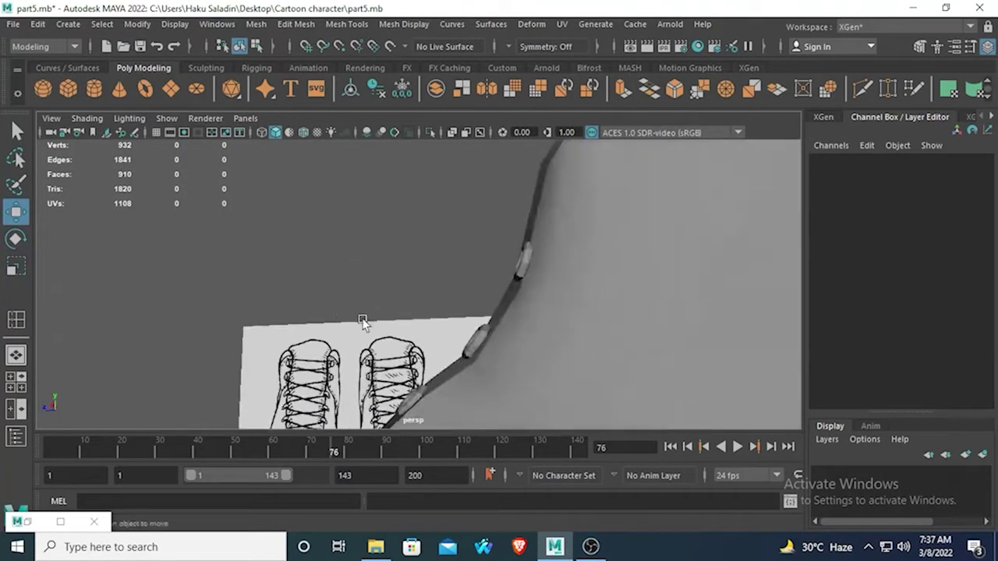
left_click(472, 349)
left_click(356, 276)
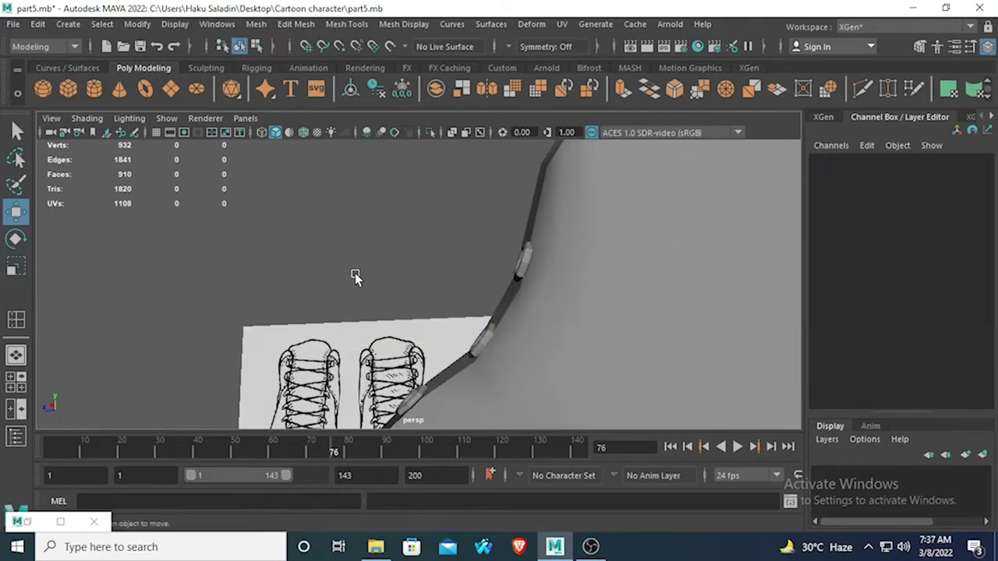
left_click_drag(356, 276, 442, 331, "alt")
scroll(440, 322, "up", 2)
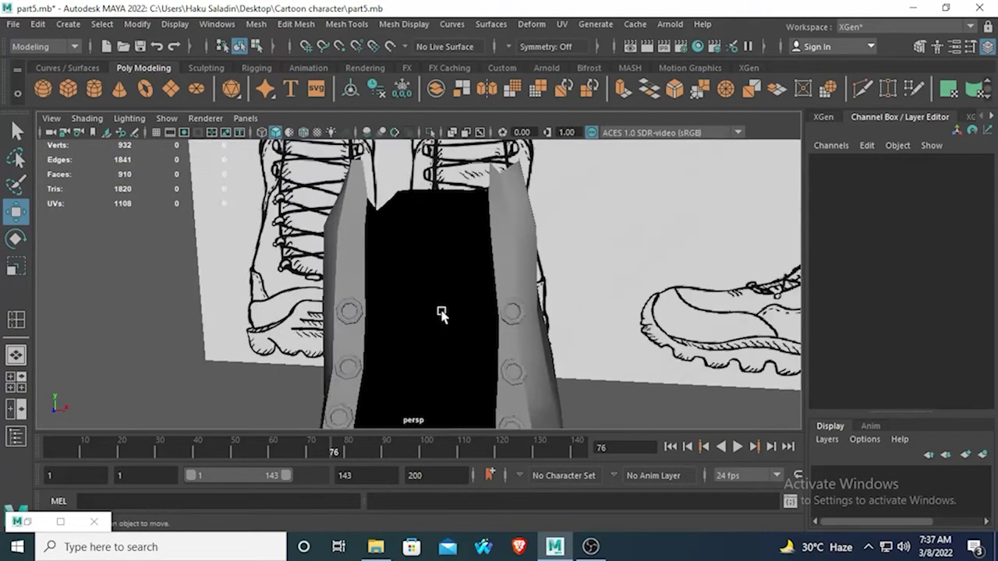
Duplicate the uppermost positive-X ring and place the copy higher on the boot at about X 0.435, Y 0.597
scroll(437, 304, "down", 2)
key("space")
key("space")
key("space")
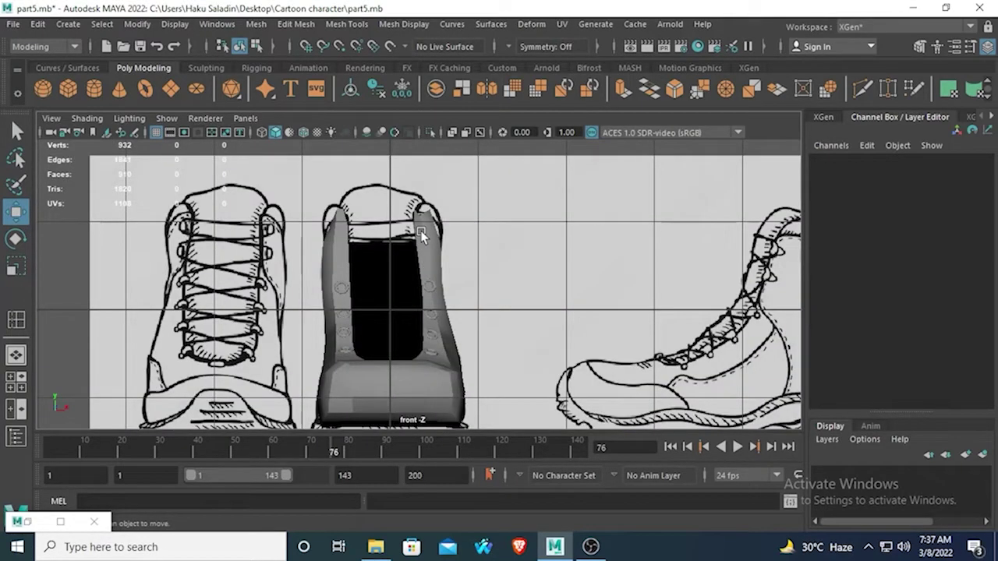
left_click(430, 286)
key("space")
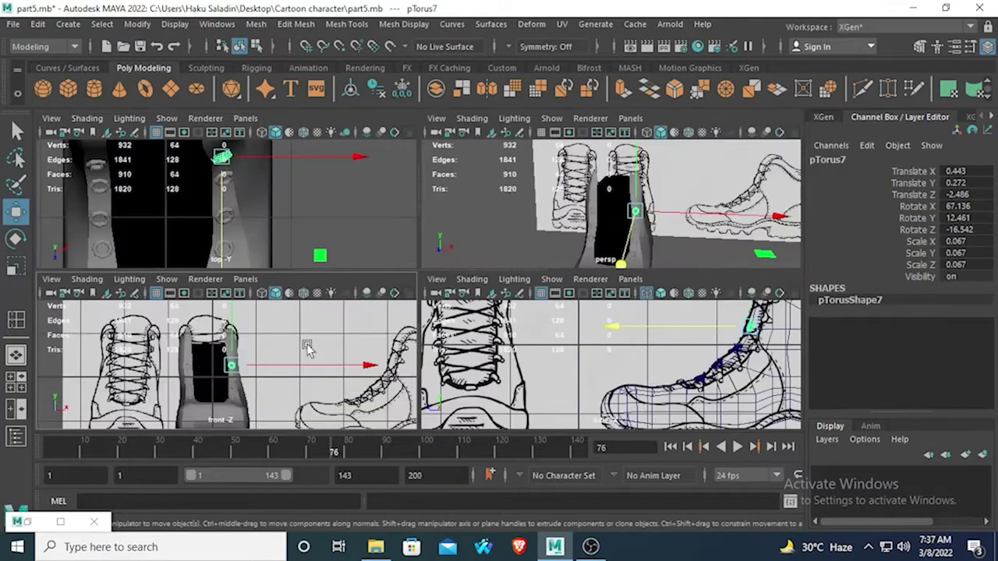
key("space")
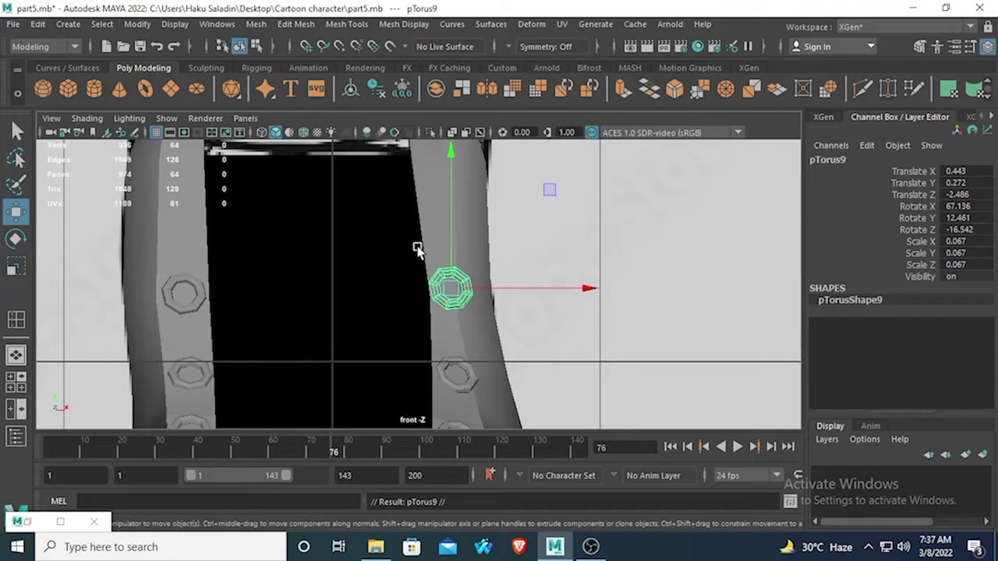
left_click_drag(451, 165, 450, 76)
middle_click_drag(450, 164, 451, 221, "alt")
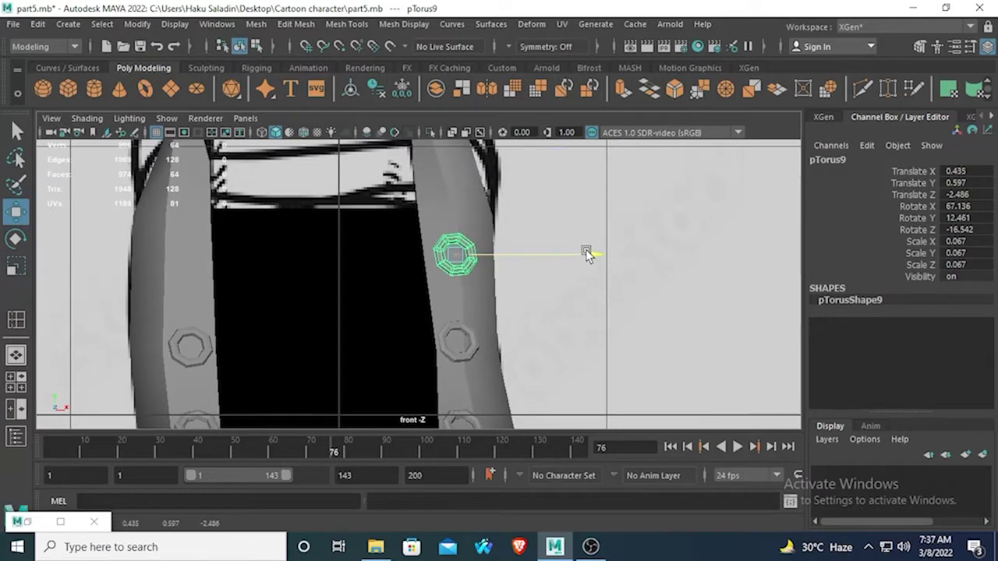
left_click_drag(585, 250, 584, 251)
Move the new uppermost positive-X ring in the side view to a depth of about Z -2.58
key("space")
key("space")
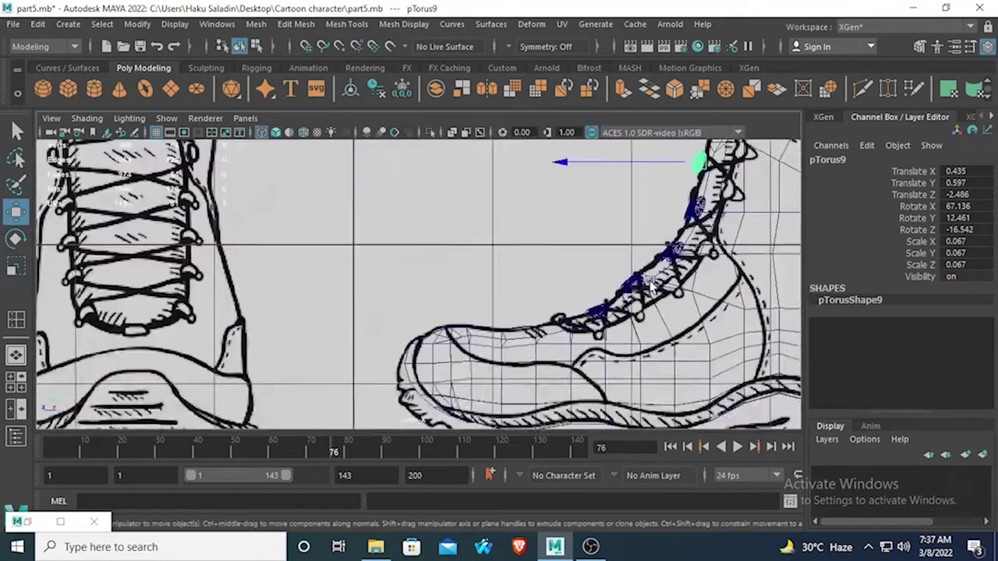
left_click_drag(508, 227, 514, 219)
key("space")
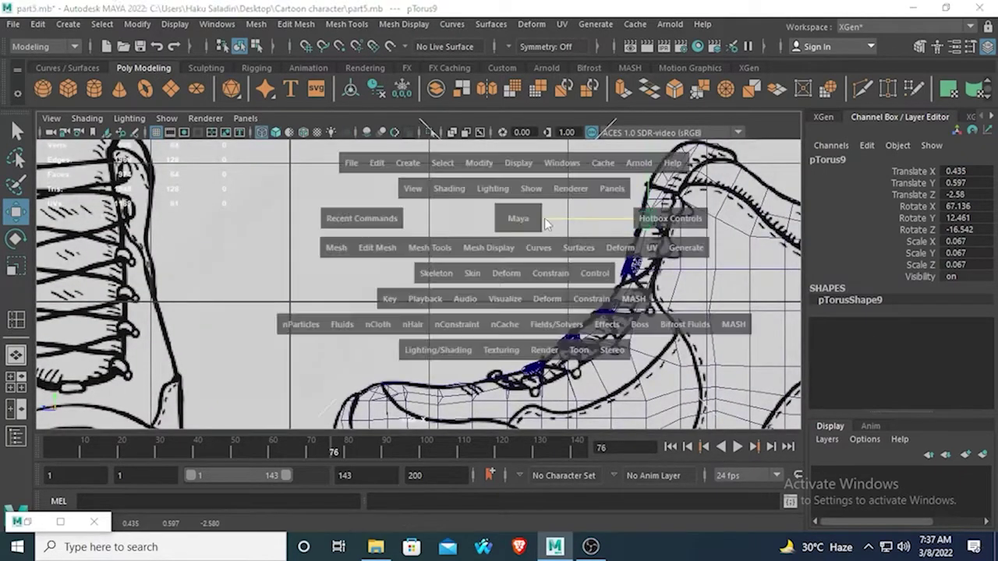
key("space")
Refine the new uppermost positive-X ring's fit on the boot to about X 0.428, Z -2.555
left_click_drag(589, 251, 464, 275, "alt")
scroll(470, 321, "up", 5)
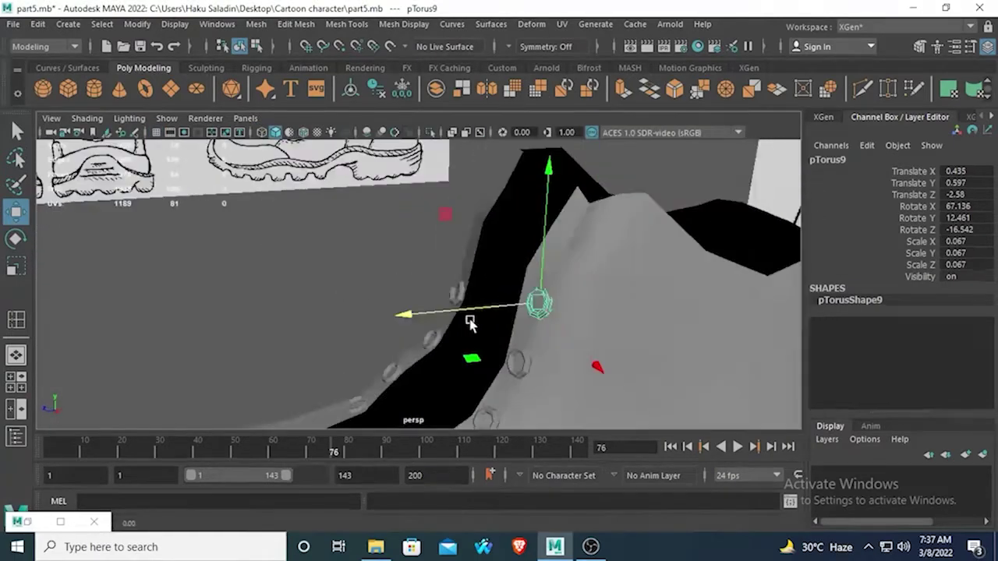
left_click_drag(470, 322, 506, 253, "alt")
scroll(413, 245, "up", 4)
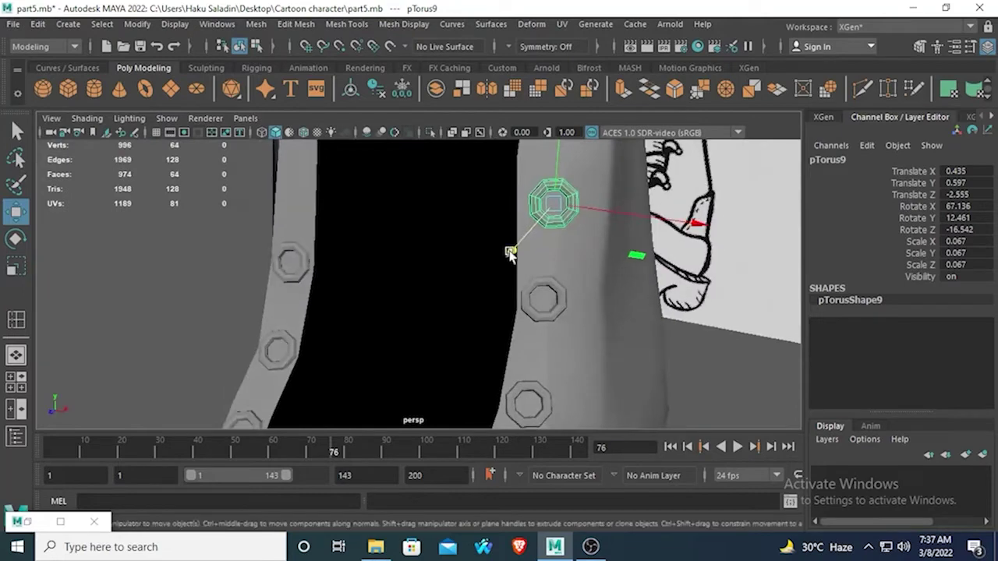
mouse_move(696, 226)
left_mouse_down()
mouse_move(601, 245)
mouse_move(469, 240)
mouse_move(631, 237)
mouse_move(434, 244)
mouse_move(338, 234)
mouse_move(574, 222)
mouse_move(519, 274)
mouse_move(419, 310)
mouse_move(285, 318)
left_mouse_up()
scroll(470, 243, "up", 4)
left_click(185, 303)
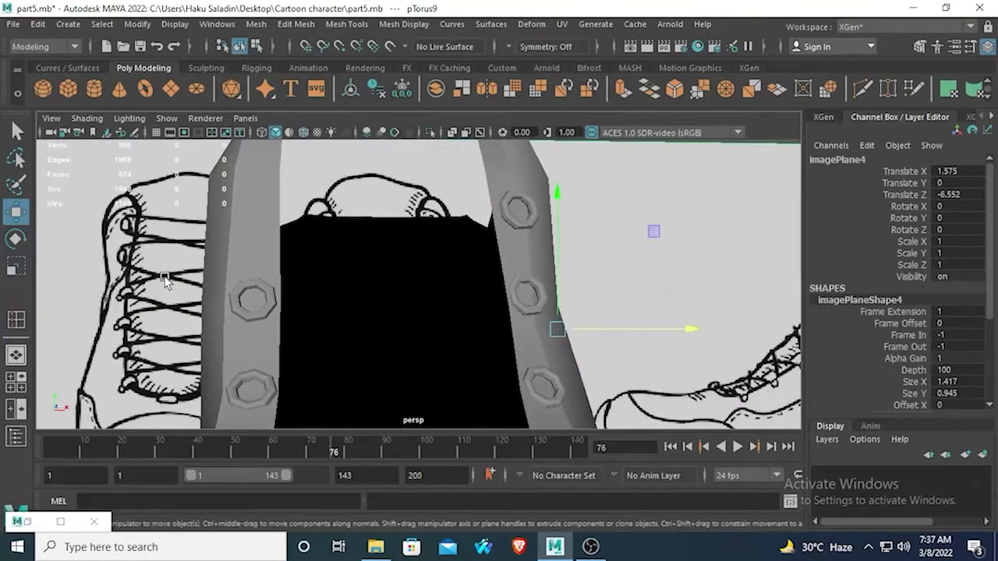
mouse_move(165, 281)
left_mouse_down("alt")
mouse_move(356, 307)
mouse_move(404, 337)
mouse_move(441, 278)
mouse_move(432, 328)
left_mouse_up("alt")
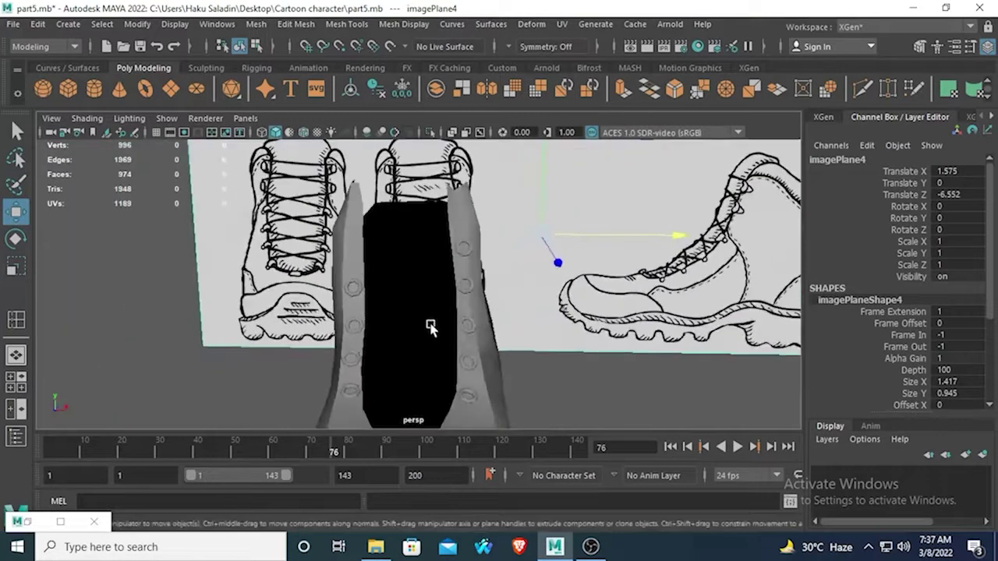
Duplicate the uppermost negative-X ring and raise the copy along the boot to about Y 0.56
left_click(466, 246)
key("ctrl+d")
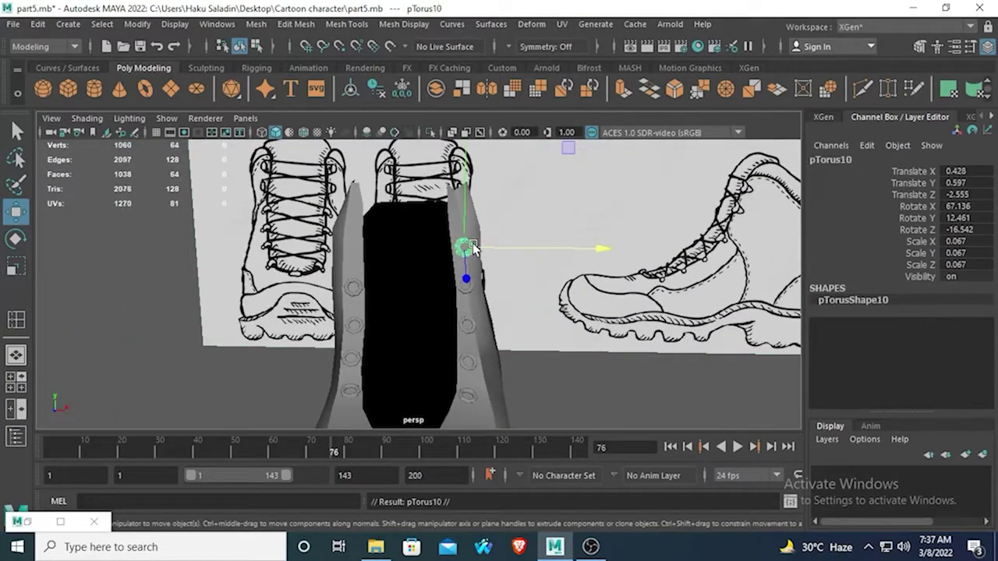
left_click(353, 288)
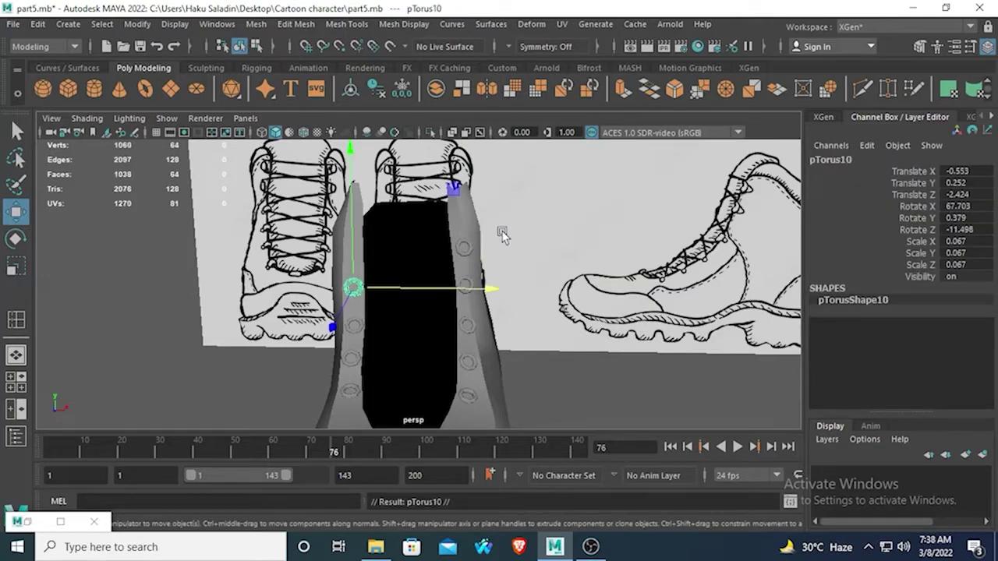
left_click_drag(347, 159, 345, 130)
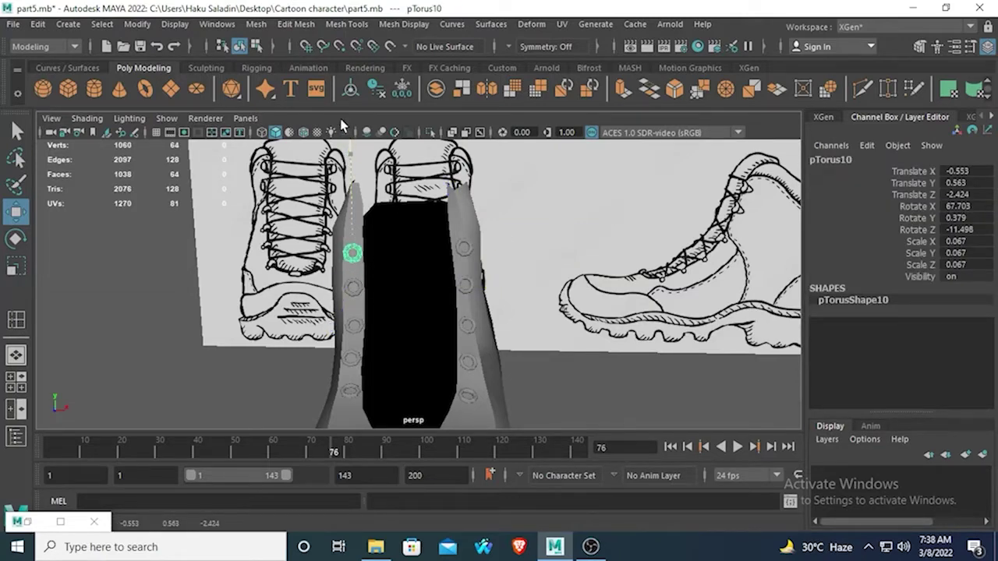
key("space")
key("space")
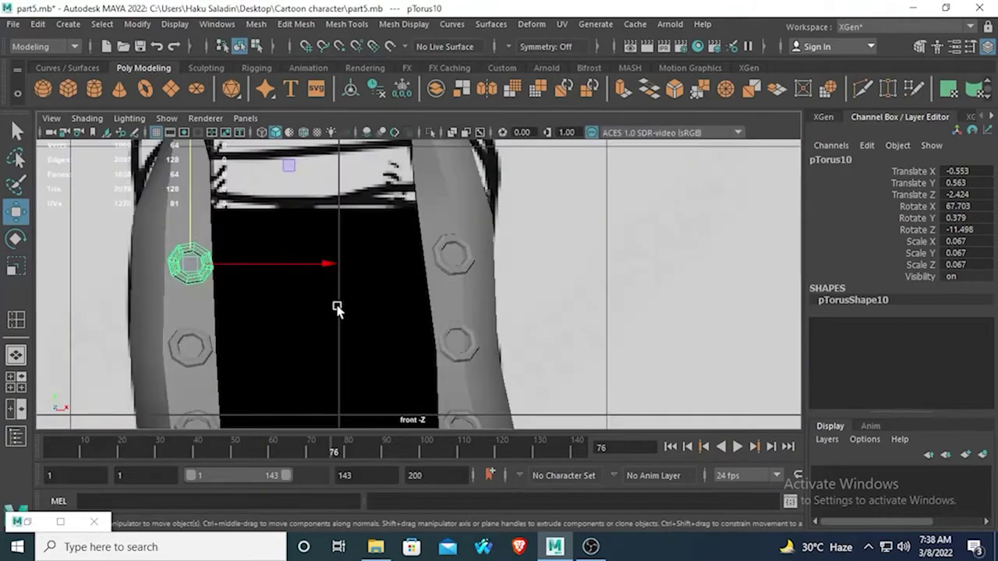
middle_click_drag(194, 168, 212, 210, "alt")
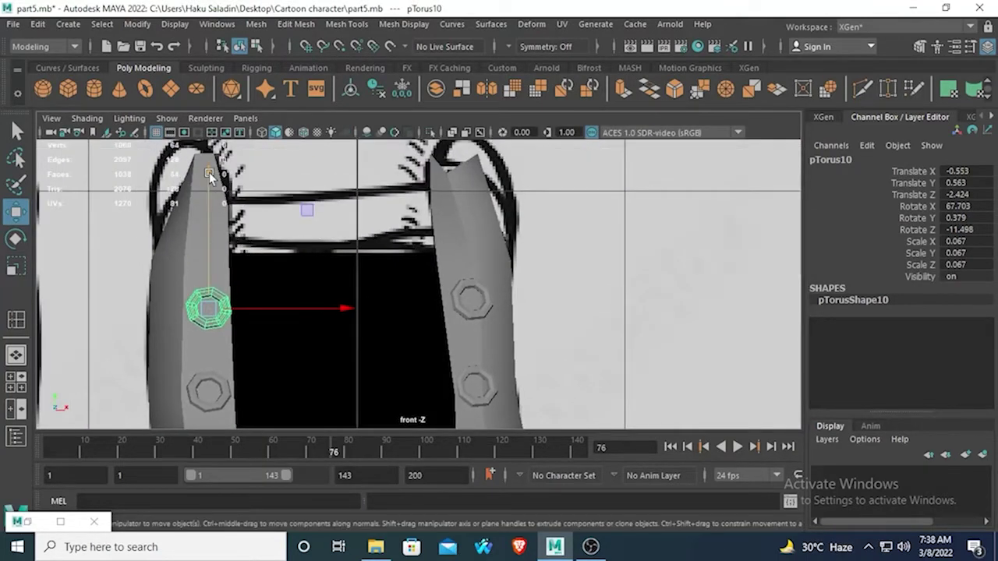
left_click_drag(209, 172, 208, 173)
Move the new uppermost negative-X ring against the boot surface at about Y 0.543, Z -2.499
key("space")
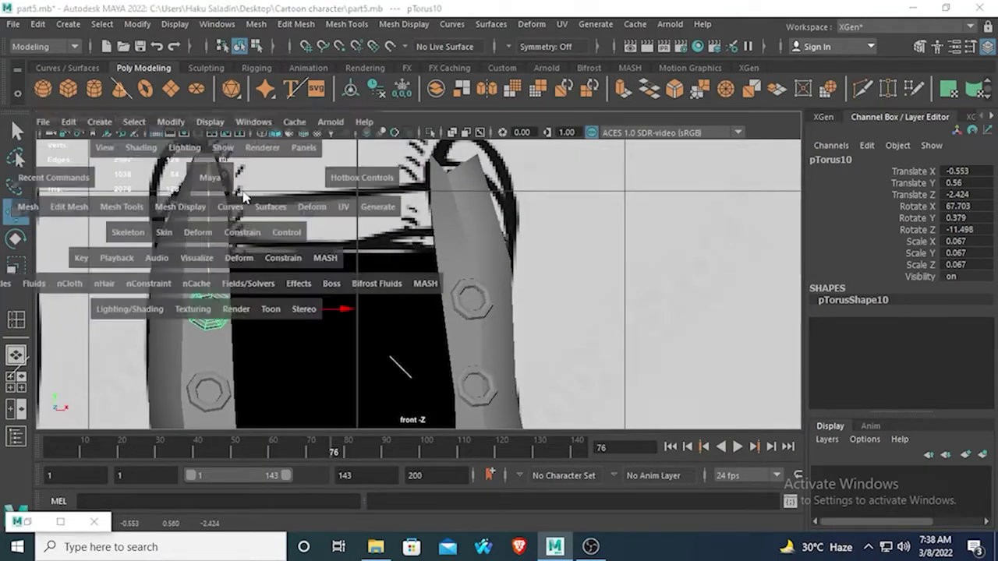
key("space")
left_click_drag(524, 218, 543, 255, "alt")
scroll(484, 262, "down", 2)
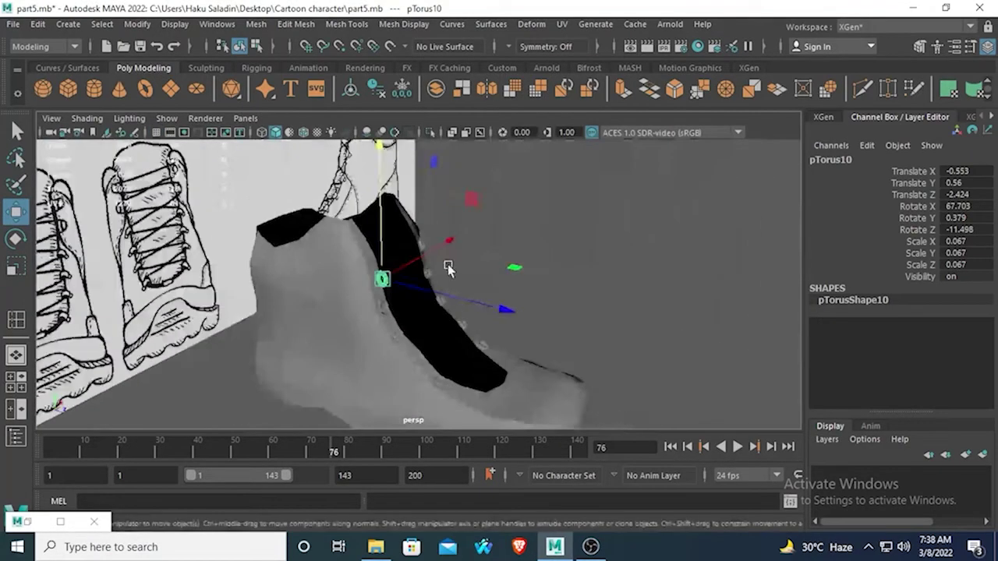
middle_click_drag(448, 266, 479, 267, "alt")
scroll(388, 284, "up", 6)
right_click_drag(391, 284, 397, 307, "alt")
left_click_drag(397, 307, 451, 295, "alt")
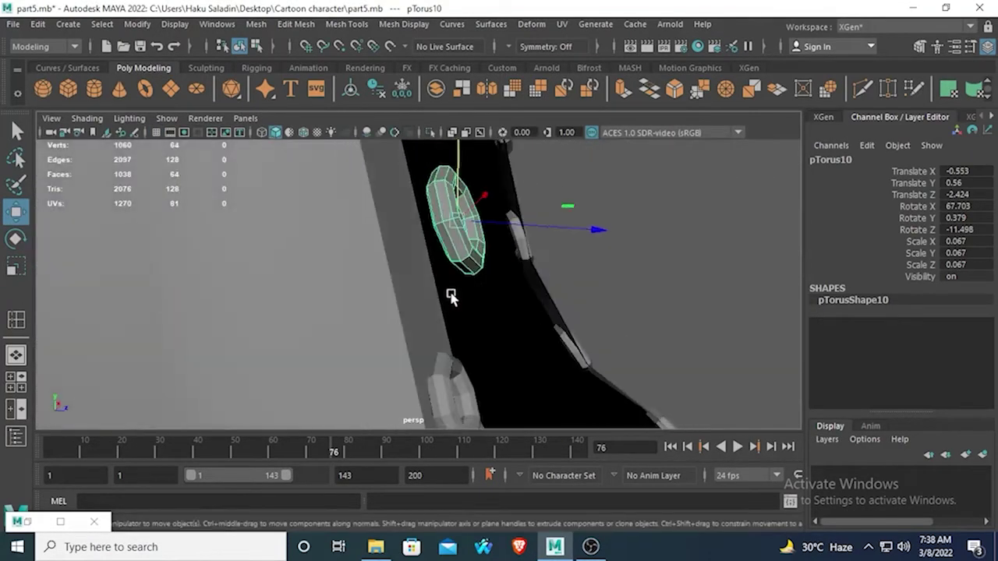
left_click_drag(581, 235, 448, 257)
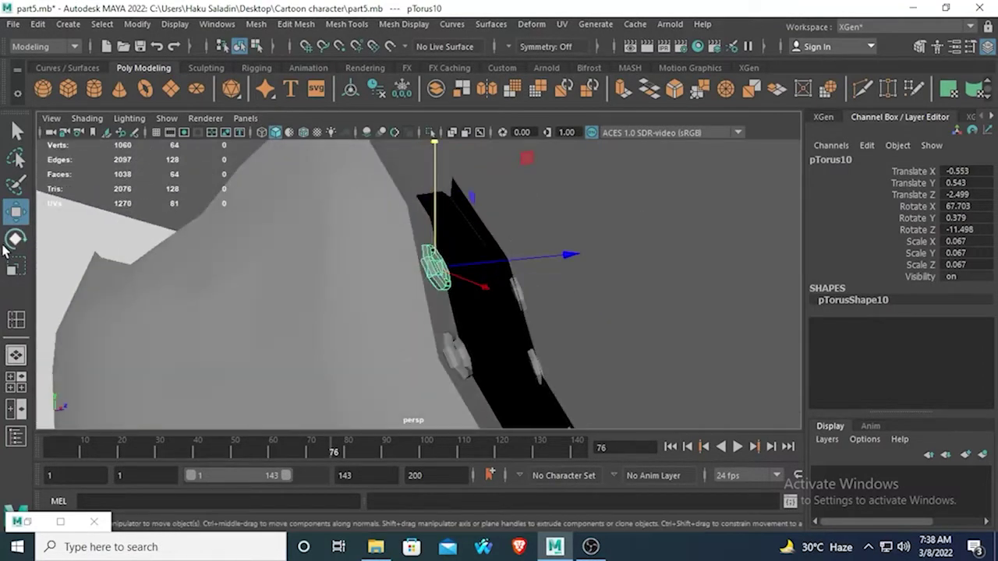
Rotate the new uppermost negative-X ring to about 76.7 degrees in X and set its depth to about Z -2.506
left_click(16, 239)
mouse_move(560, 257)
left_mouse_down()
mouse_move(564, 292)
mouse_move(502, 283)
left_mouse_up()
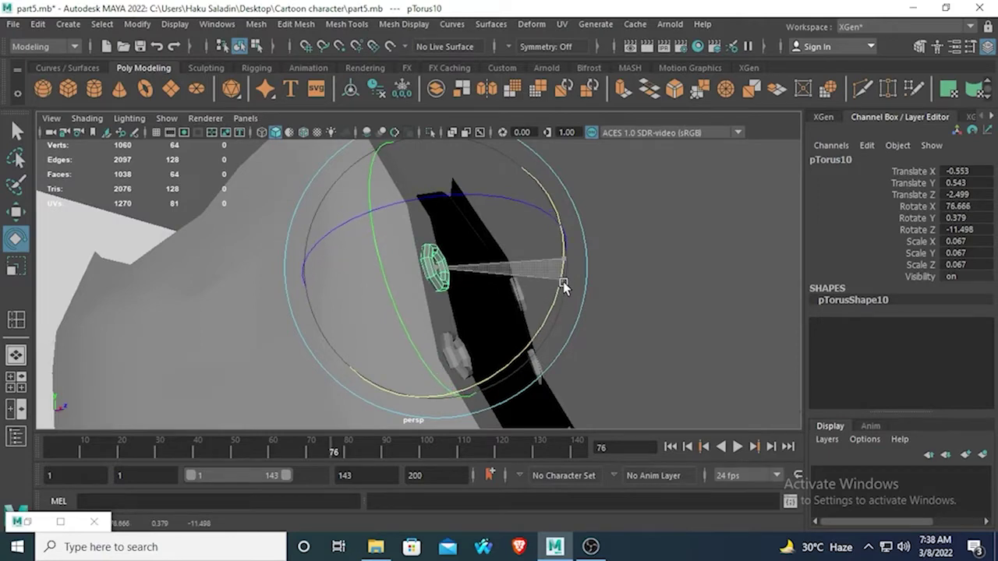
mouse_move(530, 319)
left_mouse_down("alt")
mouse_move(265, 335)
mouse_move(203, 327)
left_mouse_up("alt")
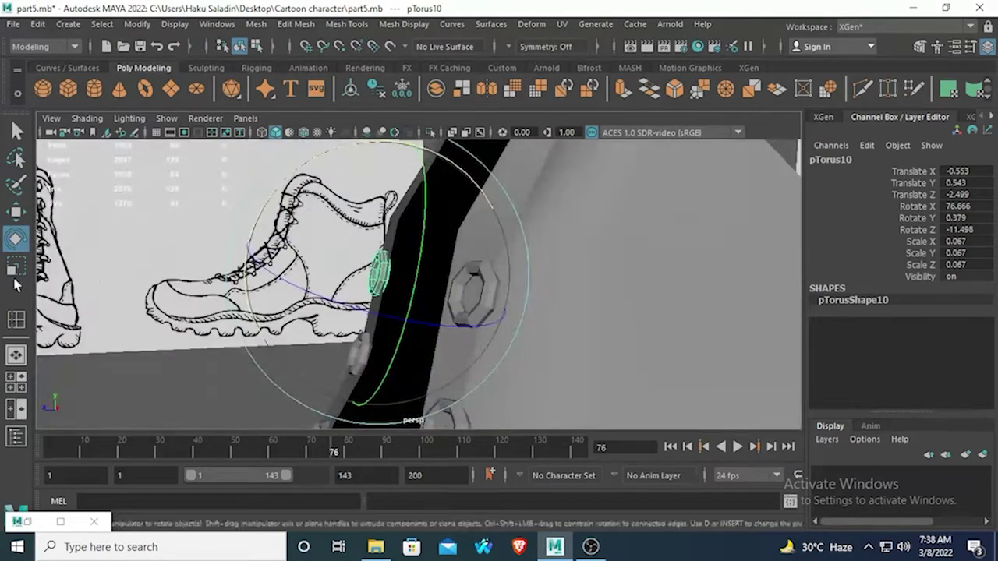
left_click(16, 212)
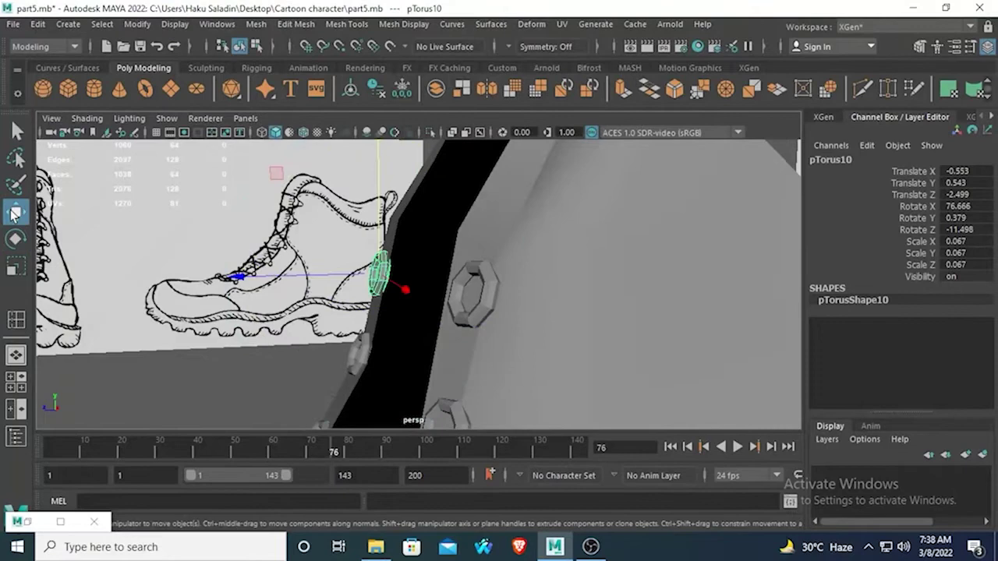
left_click(228, 286)
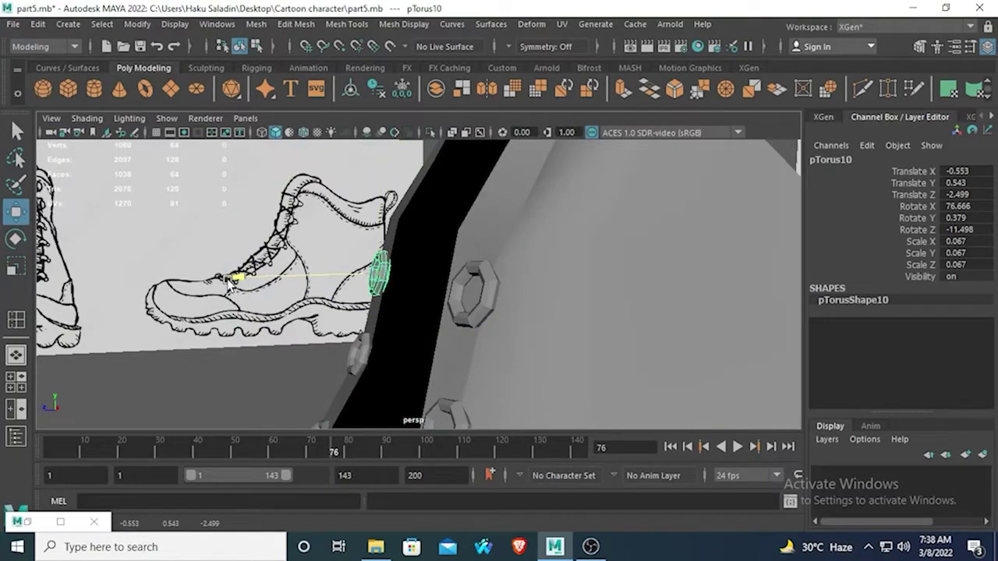
left_click(260, 329)
mouse_move(260, 329)
left_mouse_down("alt")
mouse_move(416, 338)
mouse_move(387, 341)
mouse_move(407, 340)
mouse_move(388, 255)
mouse_move(470, 312)
mouse_move(499, 345)
mouse_move(490, 361)
mouse_move(408, 315)
mouse_move(414, 294)
mouse_move(433, 287)
left_mouse_up("alt")
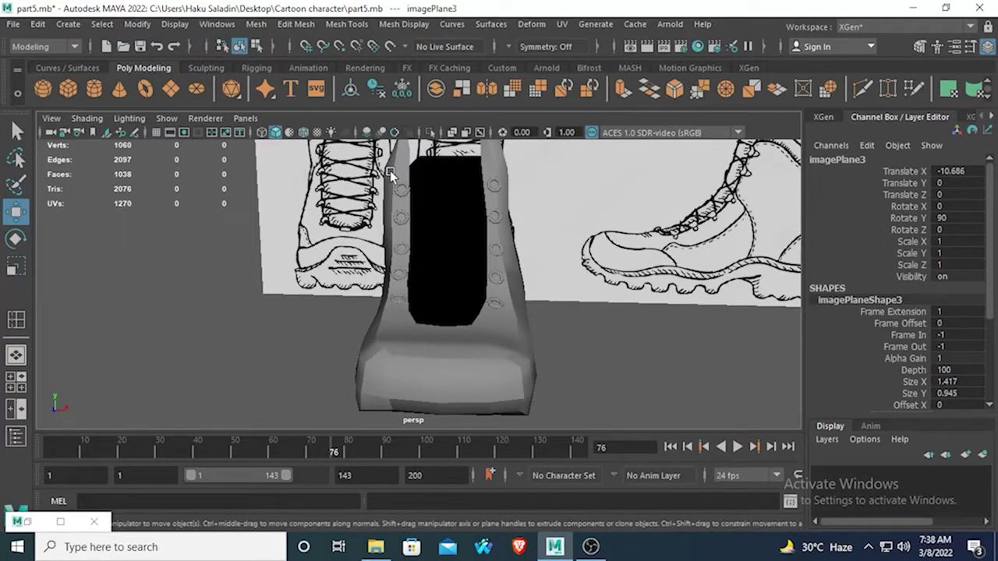
Fine-tune the height of the uppermost negative-X ring in line with its positive-X counterpart, and deselect it
left_click(407, 190)
middle_click_drag(396, 181, 397, 207, "alt")
left_click_drag(398, 160, 398, 162)
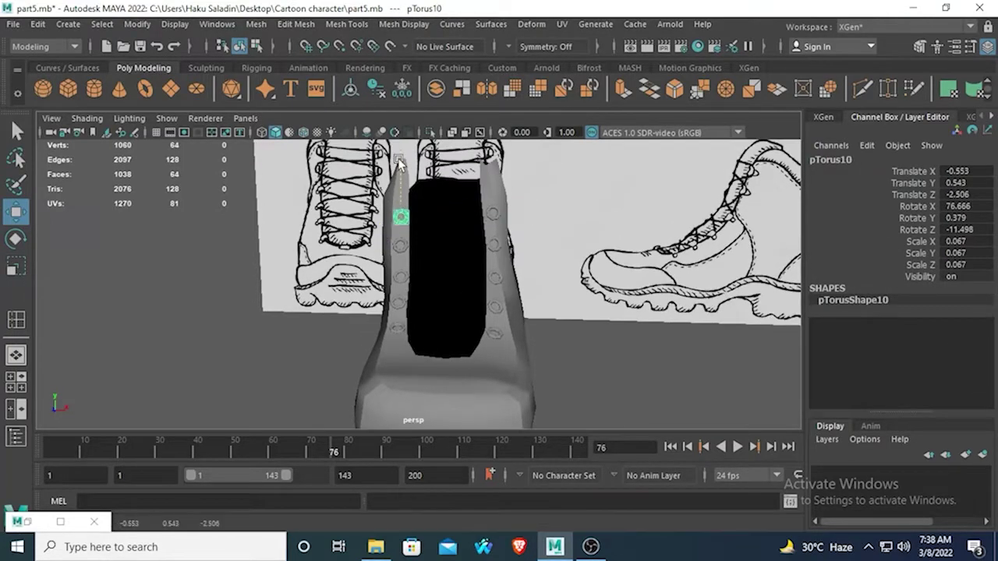
left_click(225, 303)
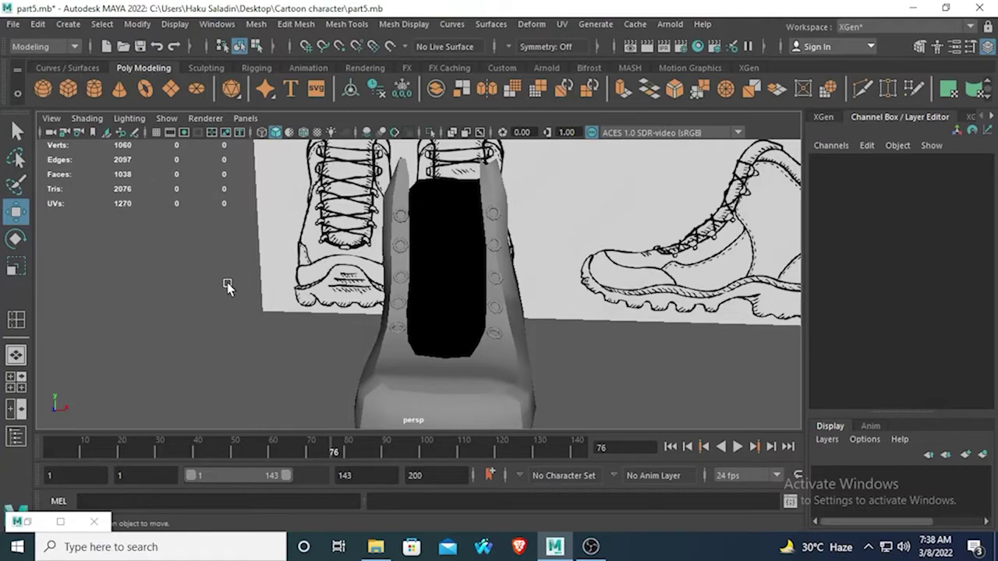
mouse_move(227, 287)
left_mouse_down("alt")
mouse_move(408, 314)
mouse_move(392, 383)
mouse_move(224, 259)
mouse_move(239, 285)
left_mouse_up("alt")
left_click_drag(408, 296, 377, 300, "alt")
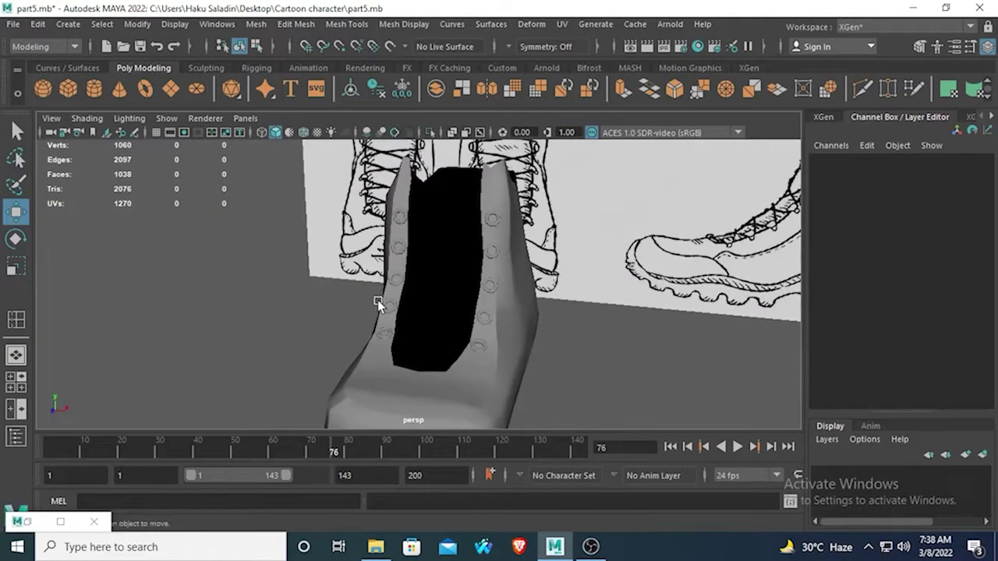
scroll(395, 302, "up", 3)
left_click_drag(515, 292, 535, 315, "alt")
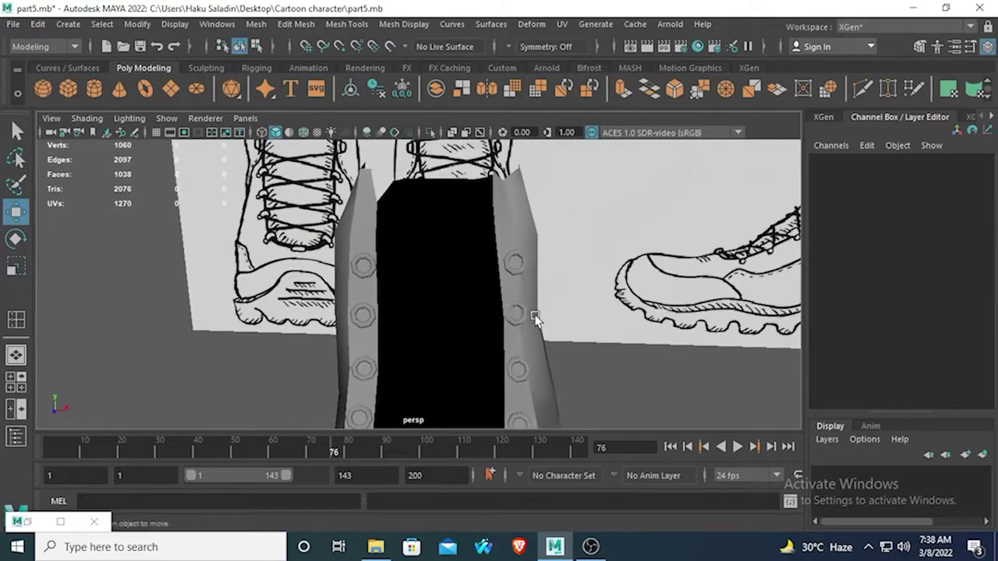
Duplicate the top eyelet torus on the boot's right lace flap and move the copy up the flap to about Y 0.945
left_click(515, 257)
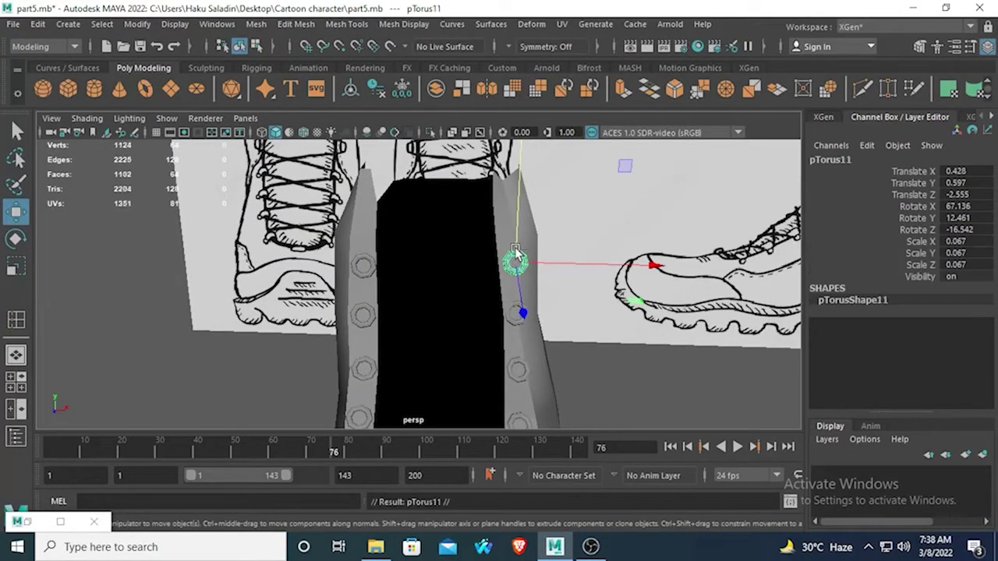
middle_click_drag(479, 195, 458, 230, "alt")
left_click_drag(501, 158, 480, 104)
left_click_drag(575, 226, 596, 361, "alt")
left_click(499, 338)
scroll(501, 341, "up", 5)
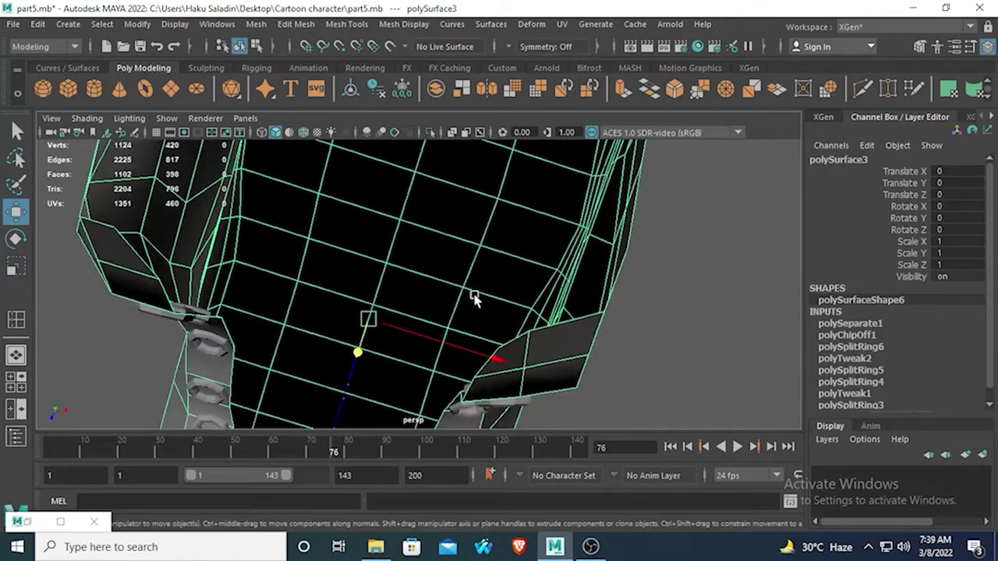
right_click_drag(528, 341, 458, 140)
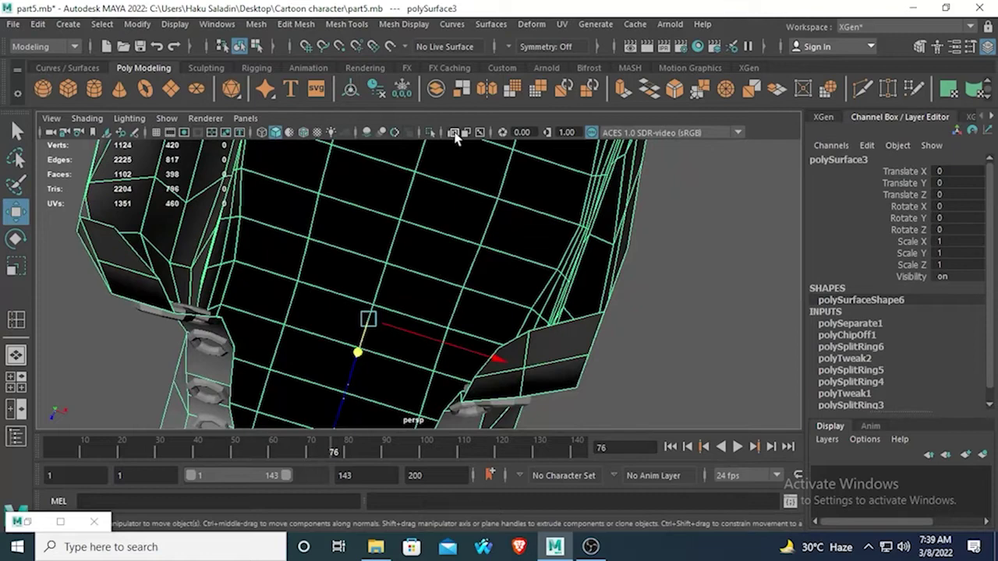
left_click(525, 374)
left_click_drag(550, 435, 530, 331, "alt")
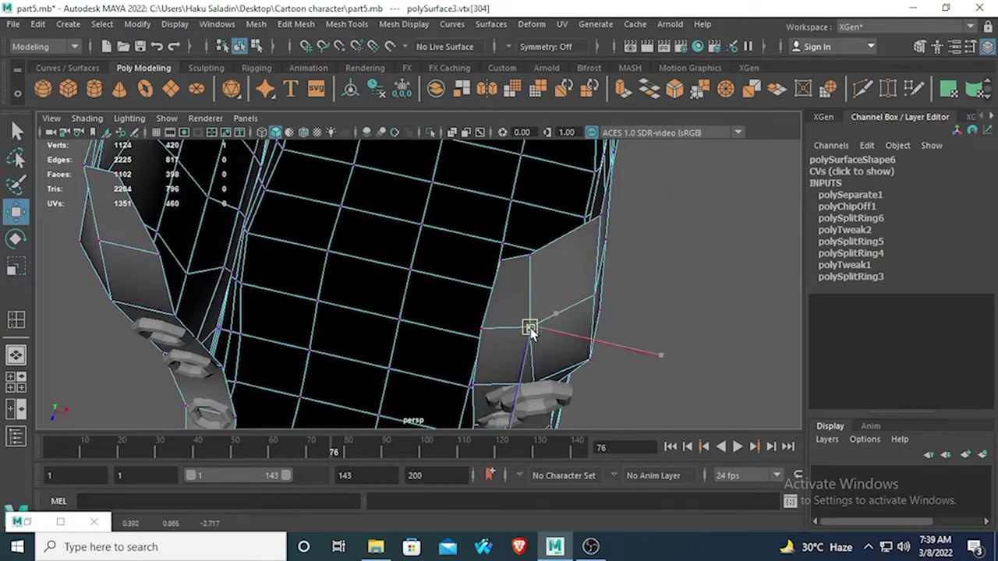
left_click(526, 259)
left_click(730, 365)
left_click_drag(729, 365, 855, 308, "alt")
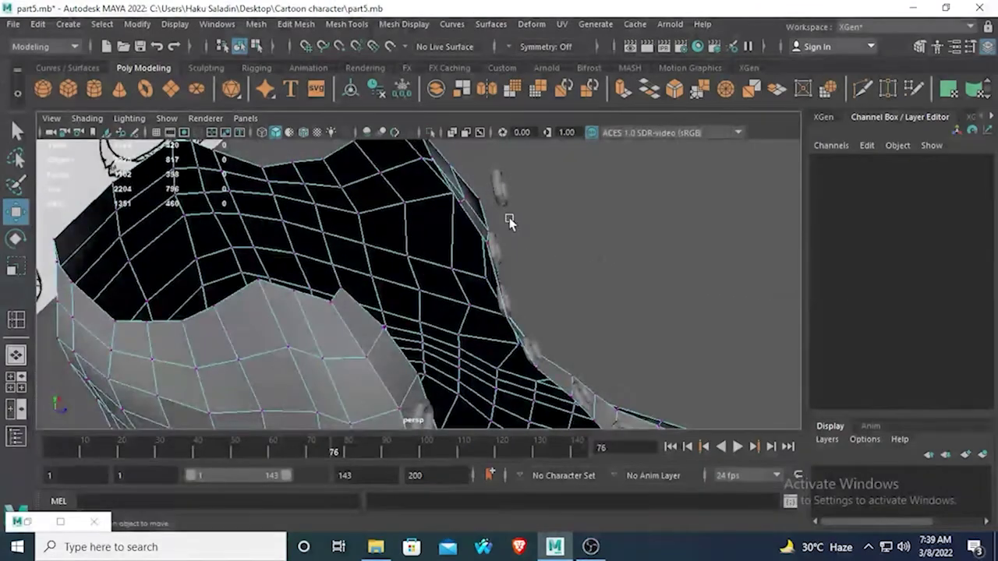
left_click_drag(507, 216, 481, 202, "alt")
left_click(488, 236)
key("ctrl+z")
key("ctrl+z")
key("ctrl+z")
key("ctrl+z")
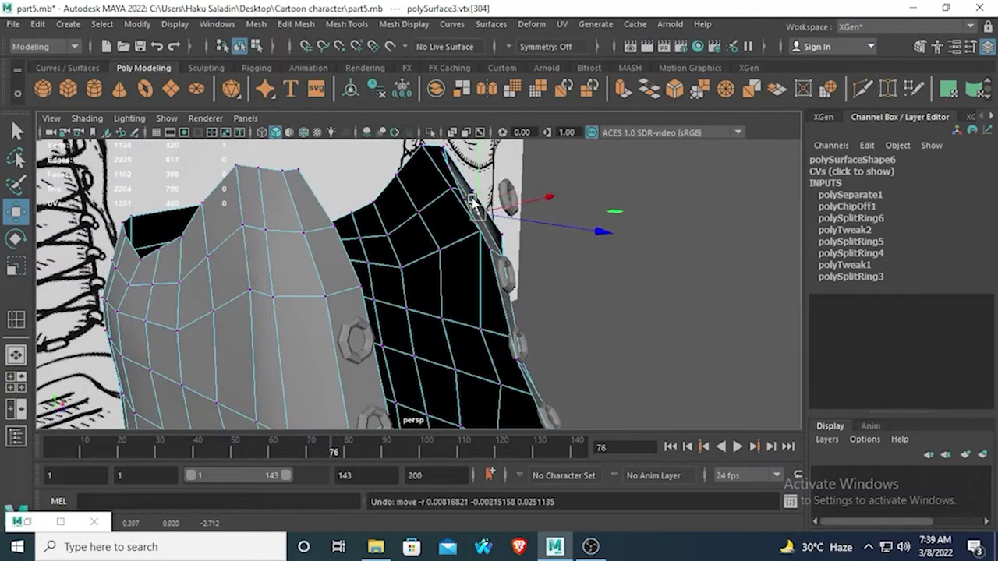
key("ctrl+z")
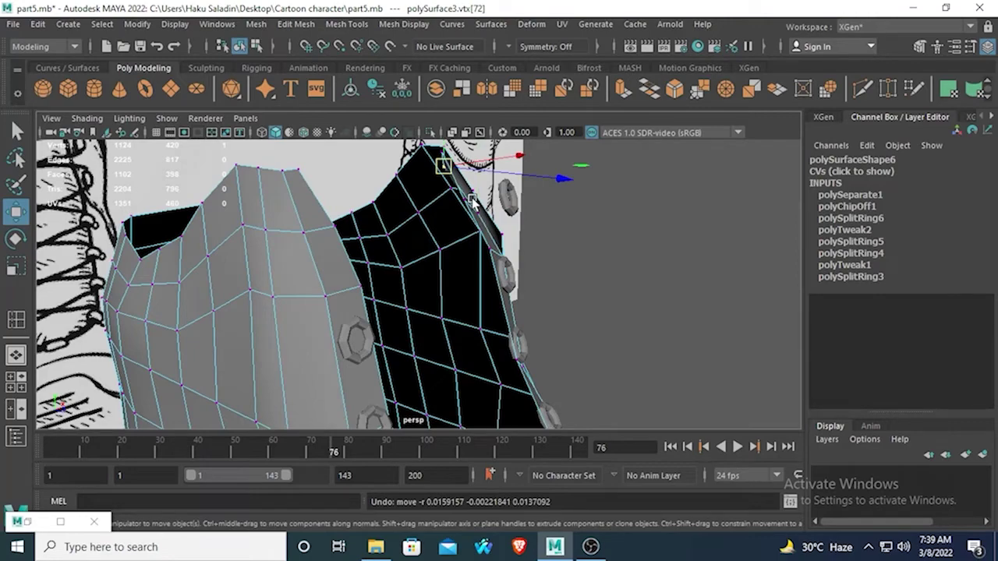
Seat the copied eyelet near the right flap's upper edge at about X 0.379, Y 0.88, Z -2.697
left_click_drag(456, 181, 406, 267, "alt")
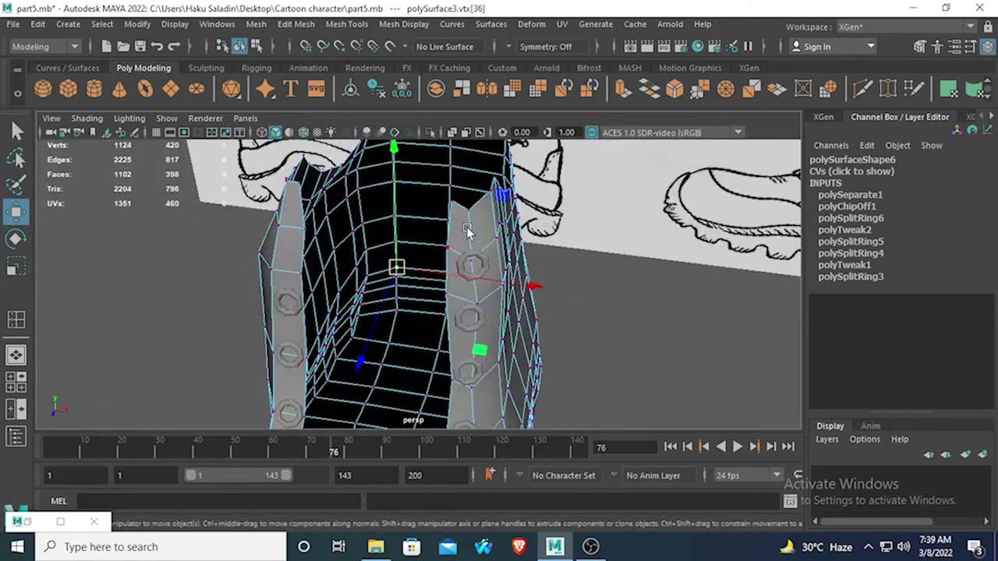
left_click(477, 258)
left_click_drag(477, 258, 382, 217, "alt")
left_click(366, 226)
left_click_drag(262, 236, 513, 242)
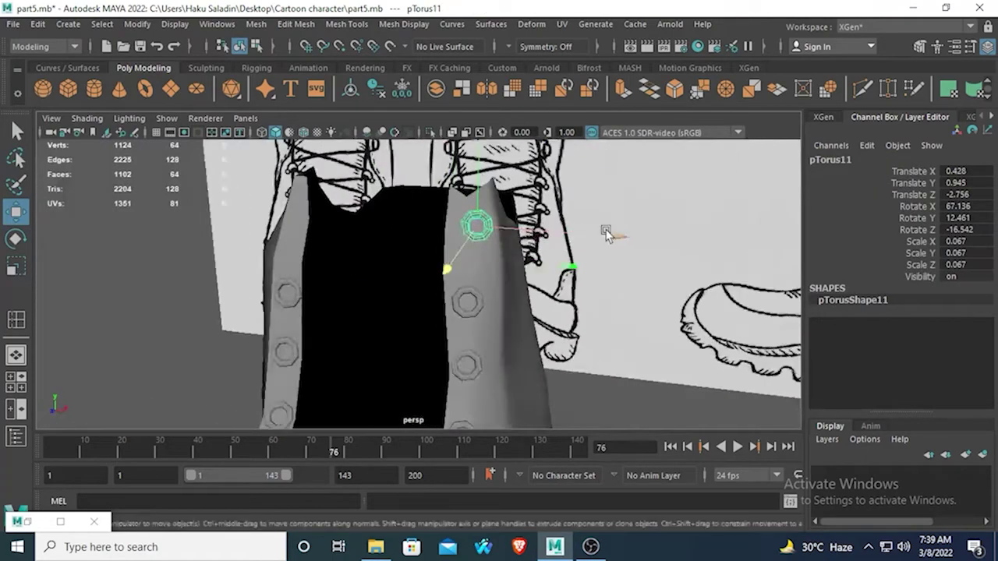
left_click_drag(606, 234, 597, 235)
left_click_drag(496, 269, 460, 156, "alt")
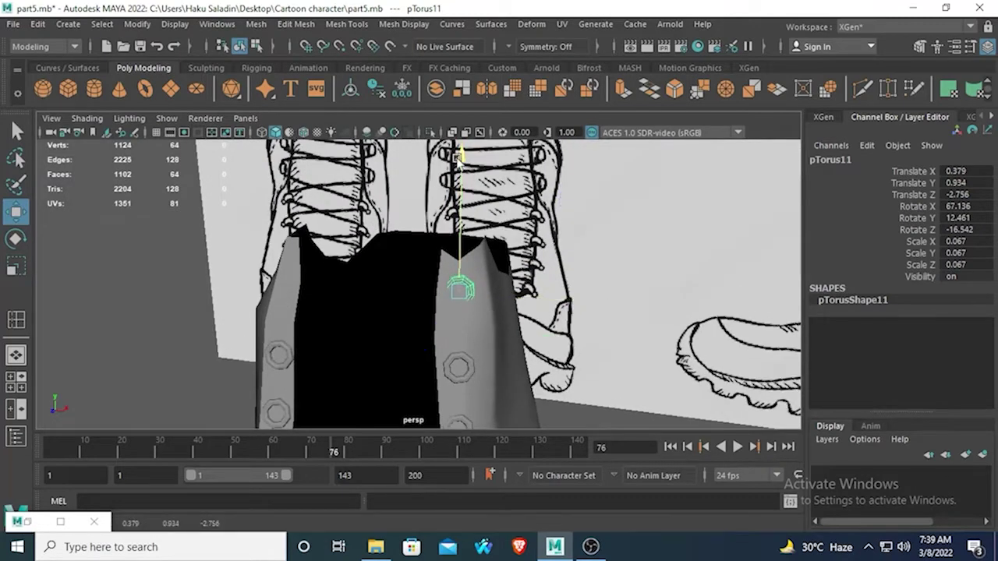
left_click_drag(477, 205, 404, 304, "alt")
left_click_drag(283, 323, 269, 321)
mouse_move(334, 350)
left_mouse_down("alt")
mouse_move(441, 344)
mouse_move(319, 351)
left_mouse_up("alt")
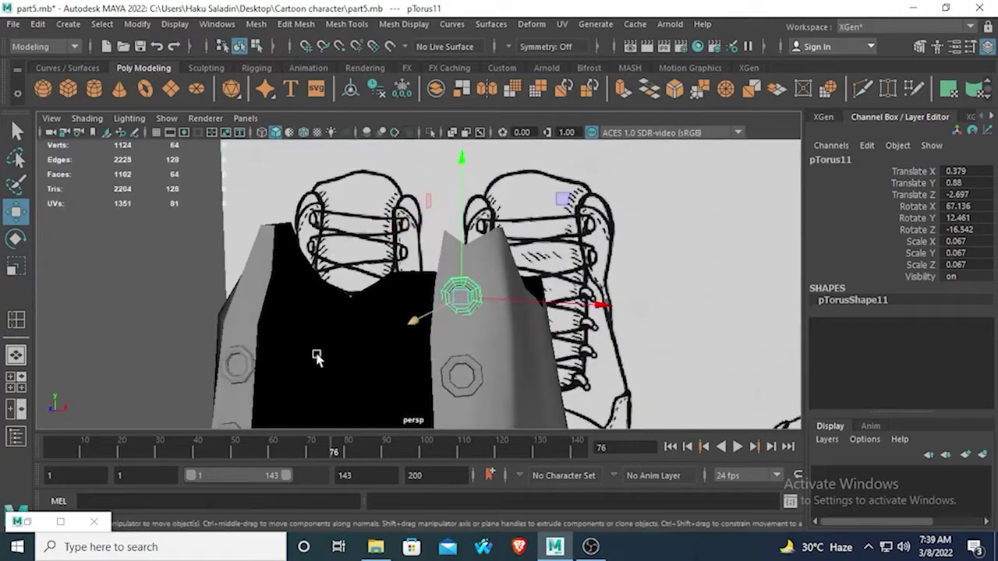
Tilt the copied right eyelet to about 56.036 degrees on X and shift it to about Z -2.679 against the flap
left_click(17, 238)
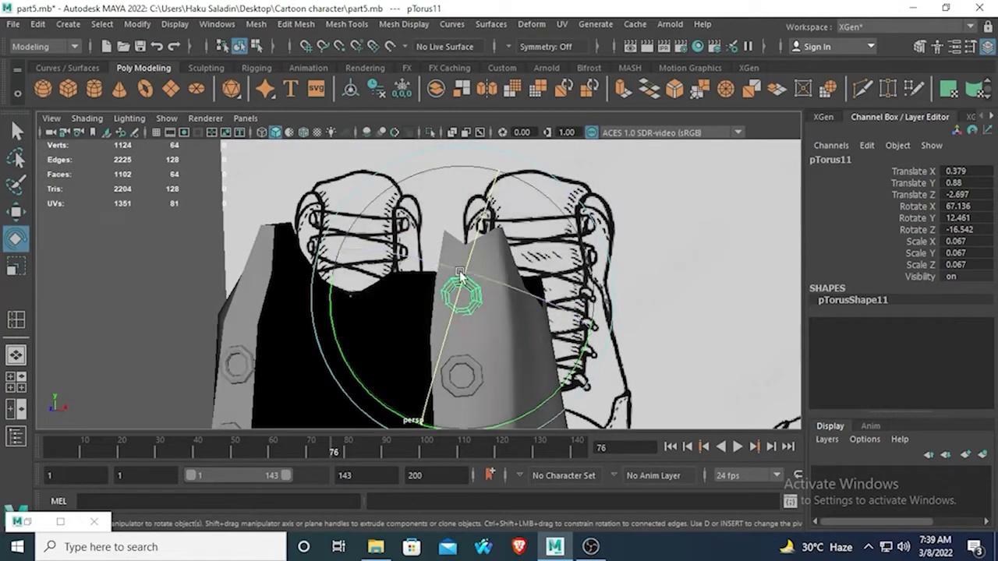
double_click(17, 238)
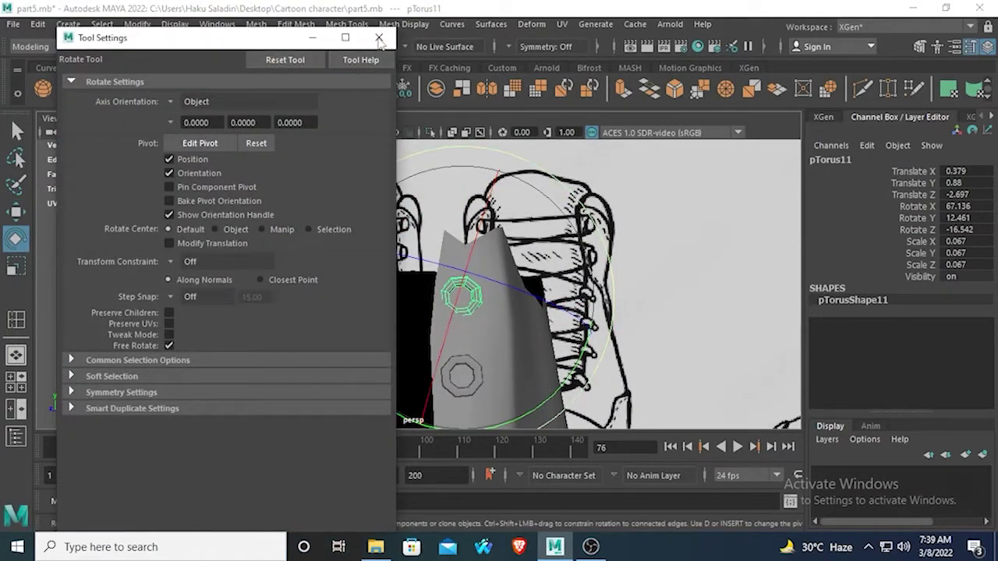
left_click(377, 45)
left_click_drag(482, 227, 606, 302)
left_click(14, 212)
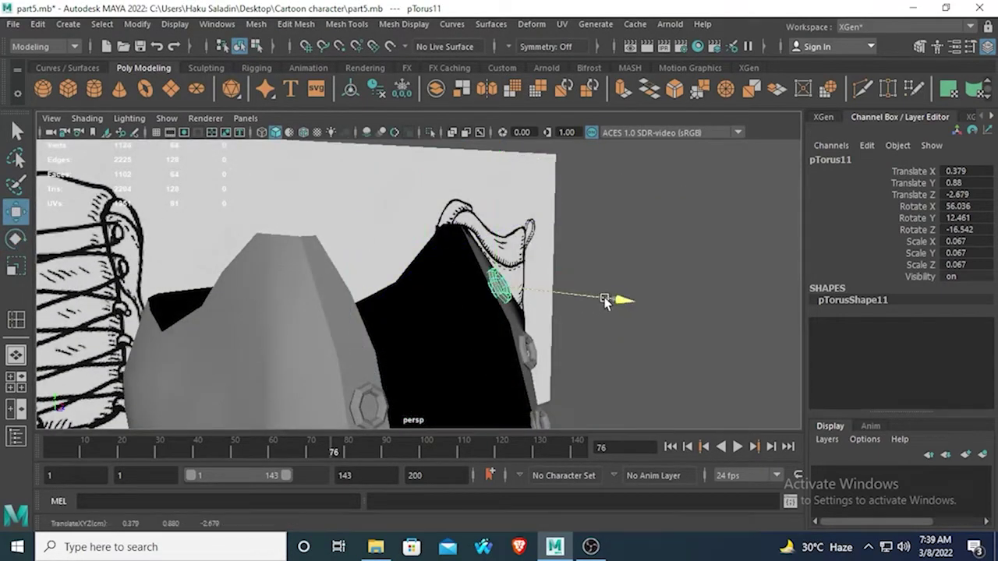
Duplicate the top eyelet torus on the boot's left lace flap and raise the copy to about Y 0.934
left_click_drag(548, 368, 312, 343, "alt")
left_click(347, 328)
left_click_drag(347, 312, 227, 321, "alt")
left_click(144, 290)
left_click_drag(149, 289, 285, 262, "alt")
scroll(312, 296, "up", 5)
left_click_drag(320, 307, 358, 317, "alt")
left_click(322, 289)
left_click_drag(239, 350, 237, 307, "alt")
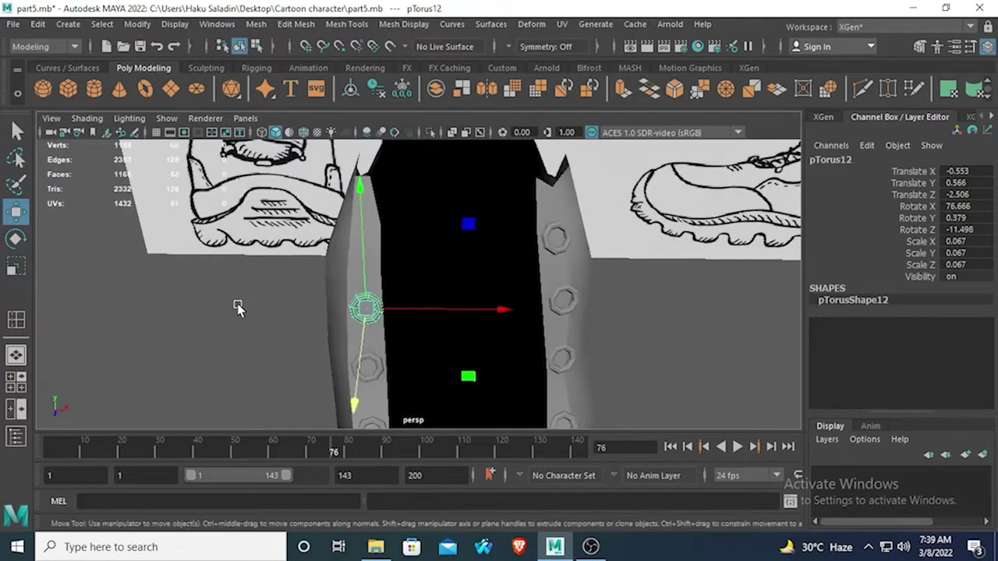
left_click_drag(359, 187, 359, 100)
left_click_drag(360, 216, 500, 230, "alt")
left_click_drag(574, 236, 425, 201, "alt")
middle_click_drag(426, 201, 460, 215, "alt")
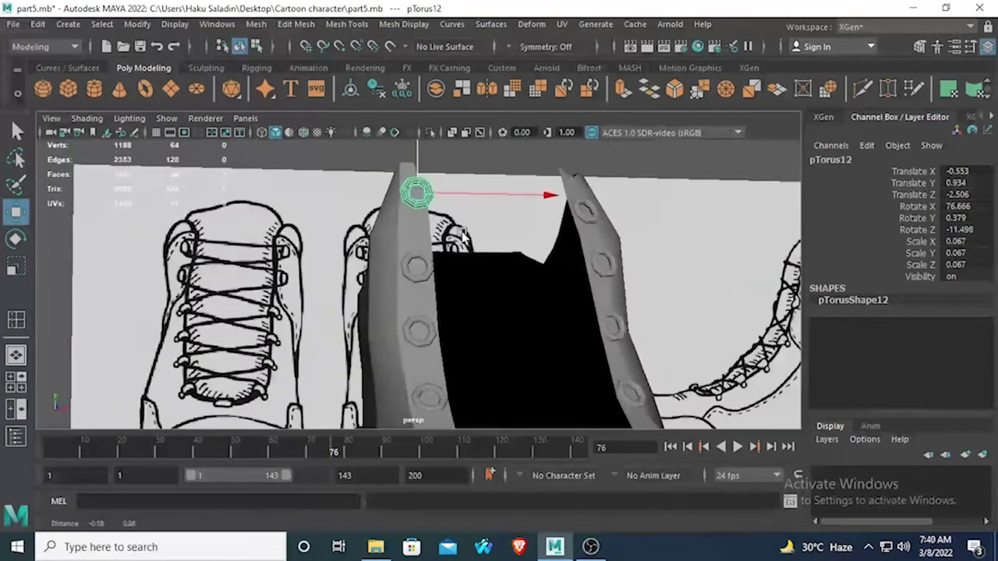
Move the copied left eyelet back to about Z -2.658 and tilt it to about 57.692 degrees on X to match the flap
left_click_drag(461, 215, 563, 248, "alt")
left_click_drag(615, 200, 575, 171)
left_click(15, 239)
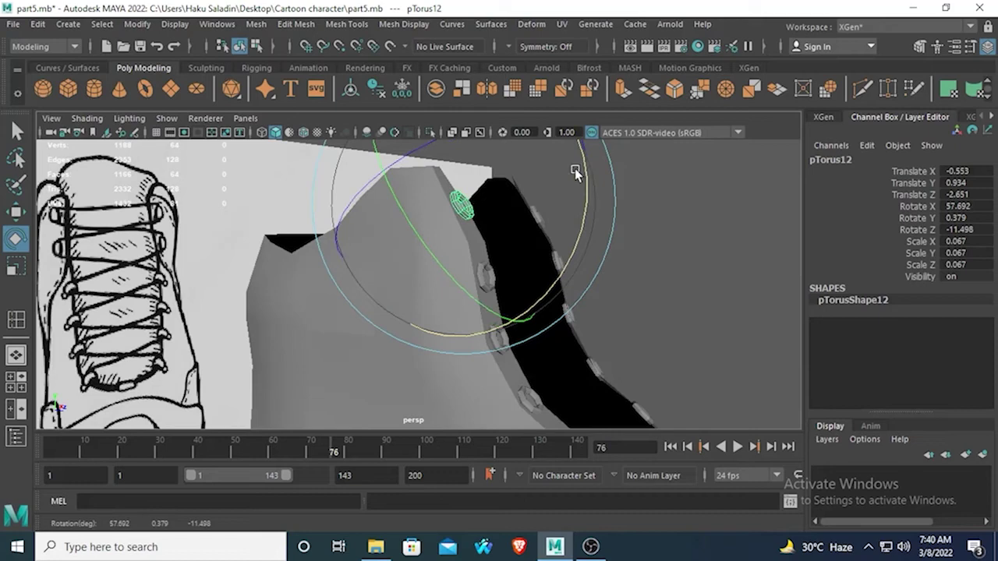
left_click(15, 211)
left_click_drag(420, 253, 434, 284, "alt")
left_click_drag(562, 283, 571, 286)
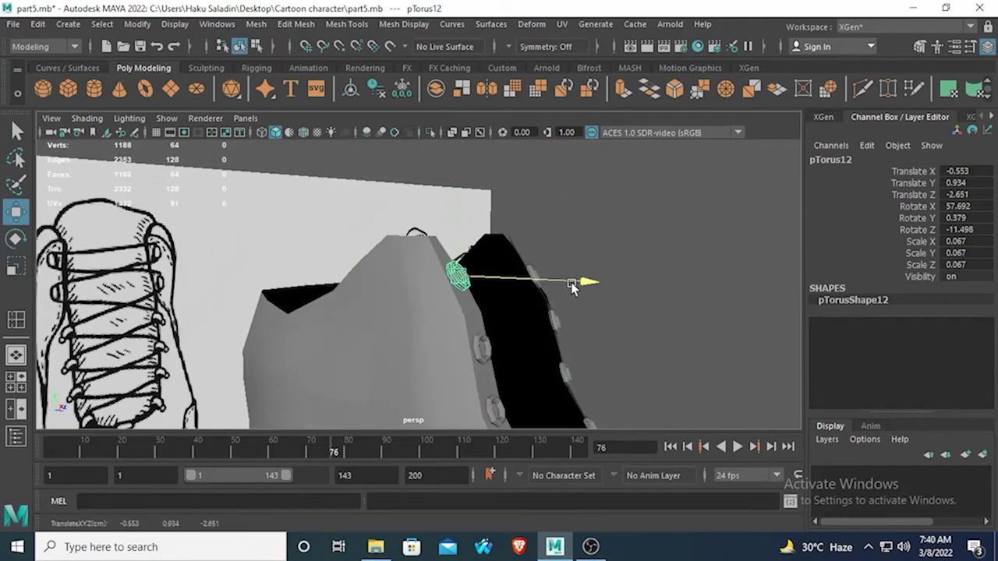
Fine-tune the copied left eyelet's position on the flap to about Y 0.847, Z -2.619 and deselect it
left_click_drag(390, 337, 280, 342, "alt")
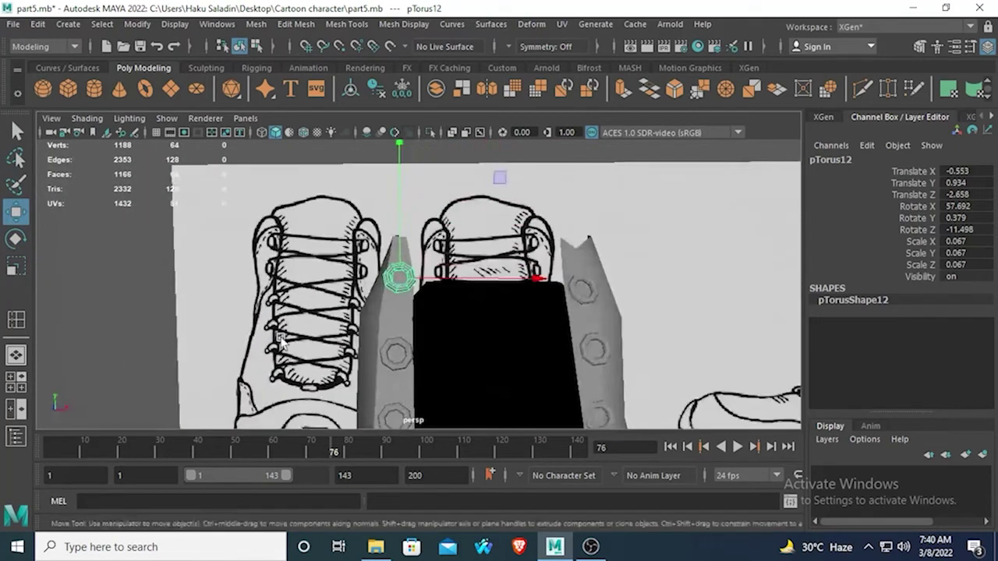
left_click_drag(392, 154, 399, 159)
left_click_drag(369, 324, 417, 356, "alt")
left_click_drag(407, 177, 614, 295)
left_click(563, 235)
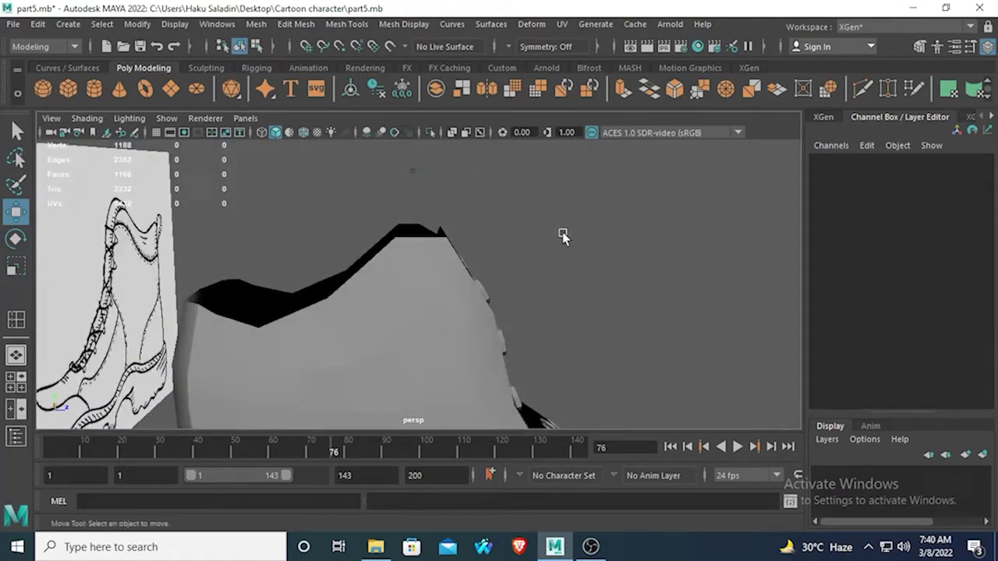
left_click_drag(563, 235, 401, 286, "alt")
scroll(400, 285, "down", 3)
middle_click_drag(400, 285, 473, 260, "alt")
mouse_move(473, 259)
left_mouse_down("alt")
mouse_move(524, 262)
mouse_move(569, 212)
left_mouse_up("alt")
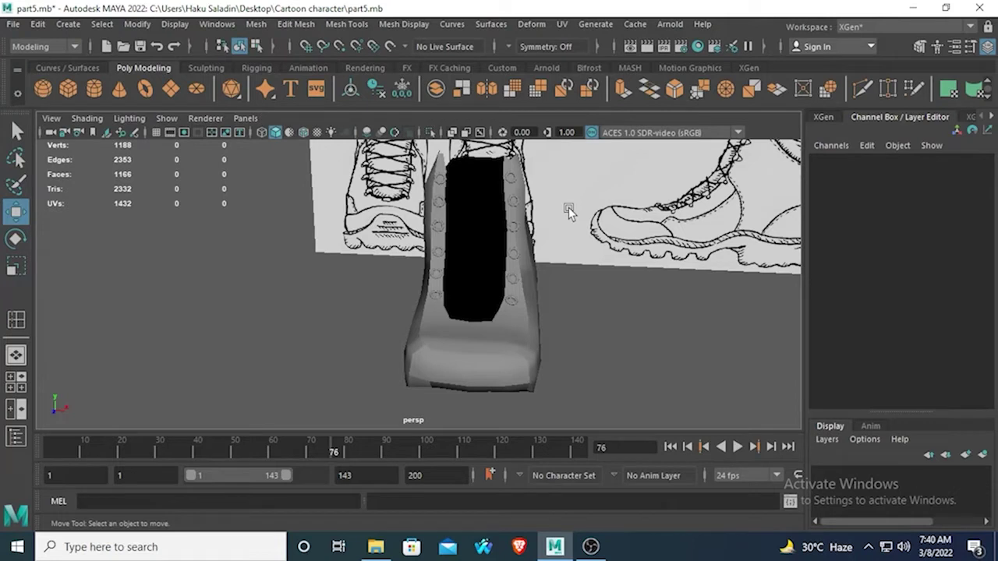
Save the scene under the new file name part6.mb in the Cartoon character folder
left_click(5, 11)
left_click(8, 11)
left_click(13, 25)
left_click(41, 100)
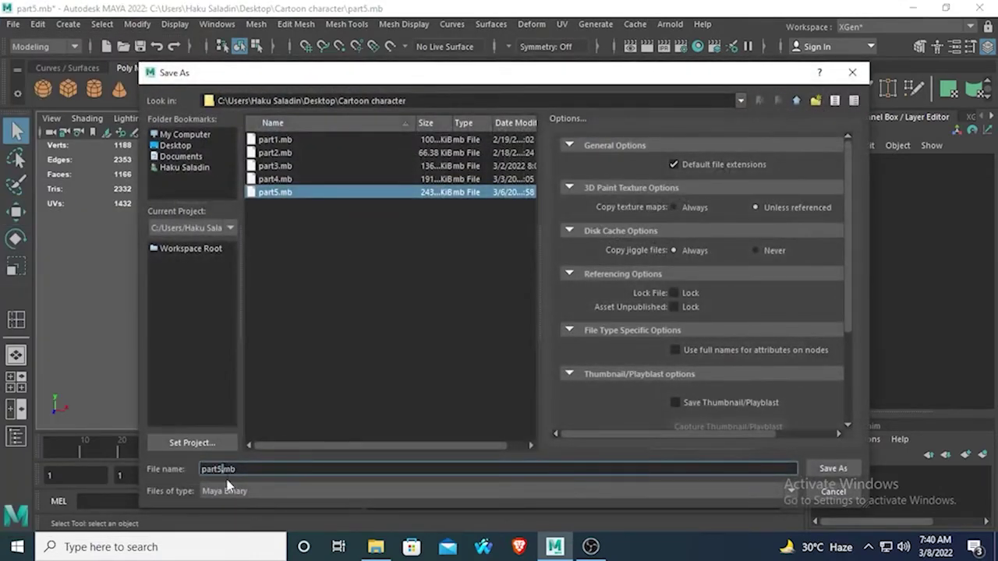
key("BackSpace")
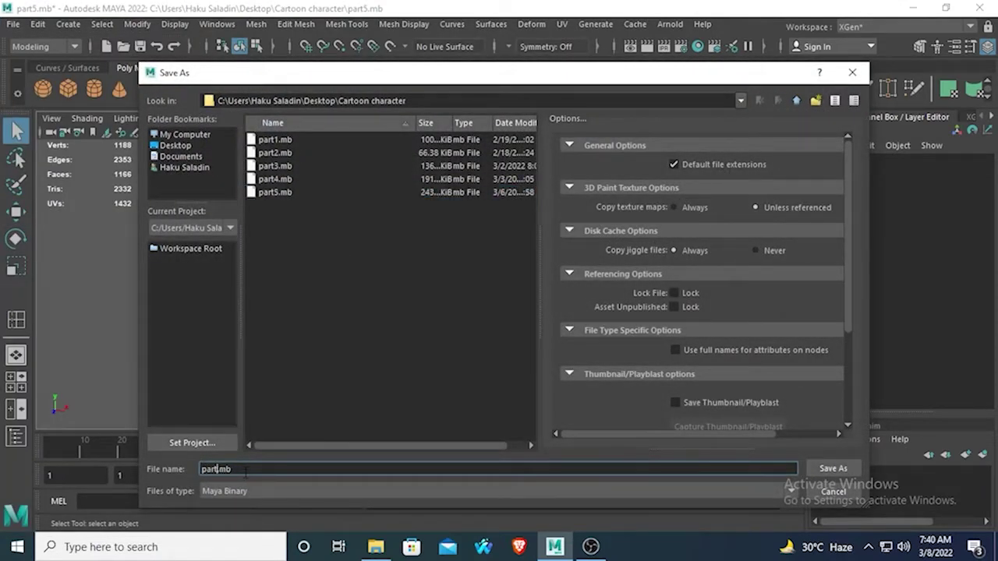
key("Return")
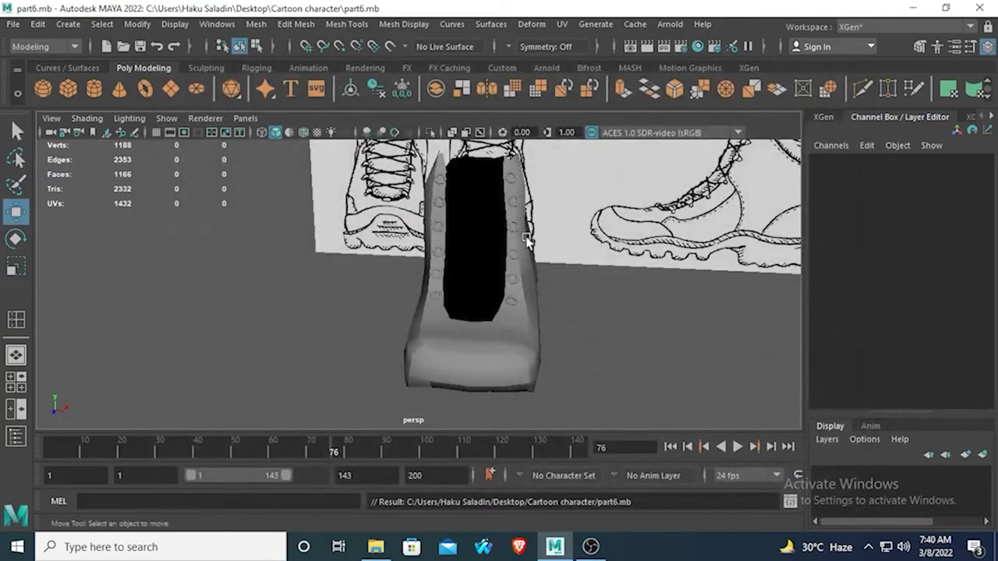
Delete the construction history and freeze the transformations of all twelve eyelets on both lace flaps
left_click_drag(526, 240, 616, 246, "alt")
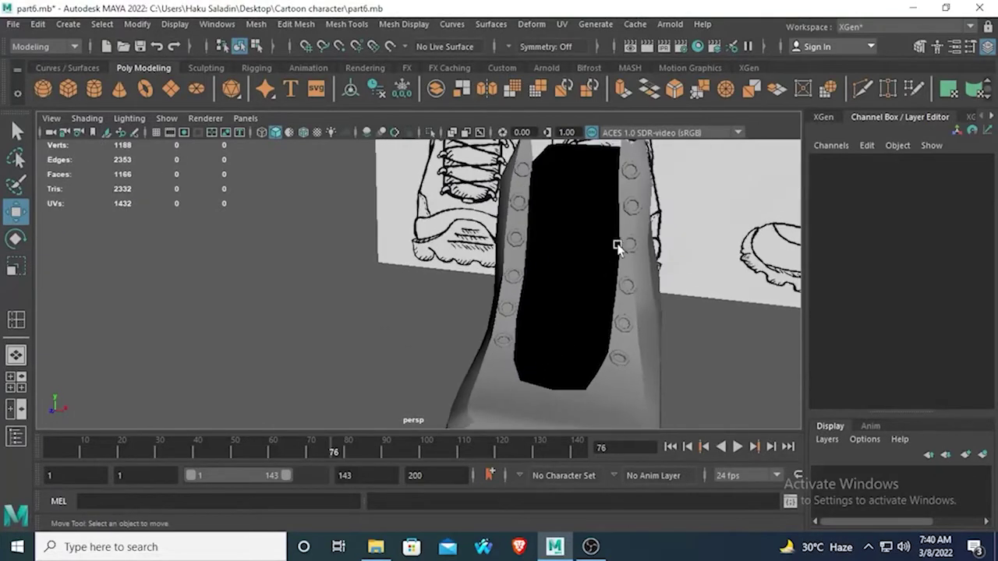
left_click(631, 171)
key("q")
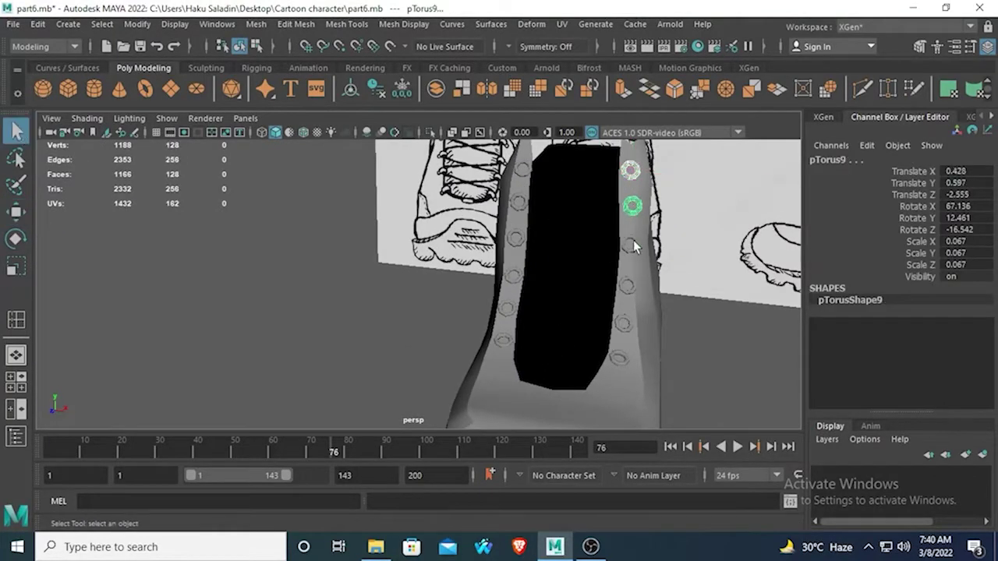
left_click(629, 287)
left_click(621, 355)
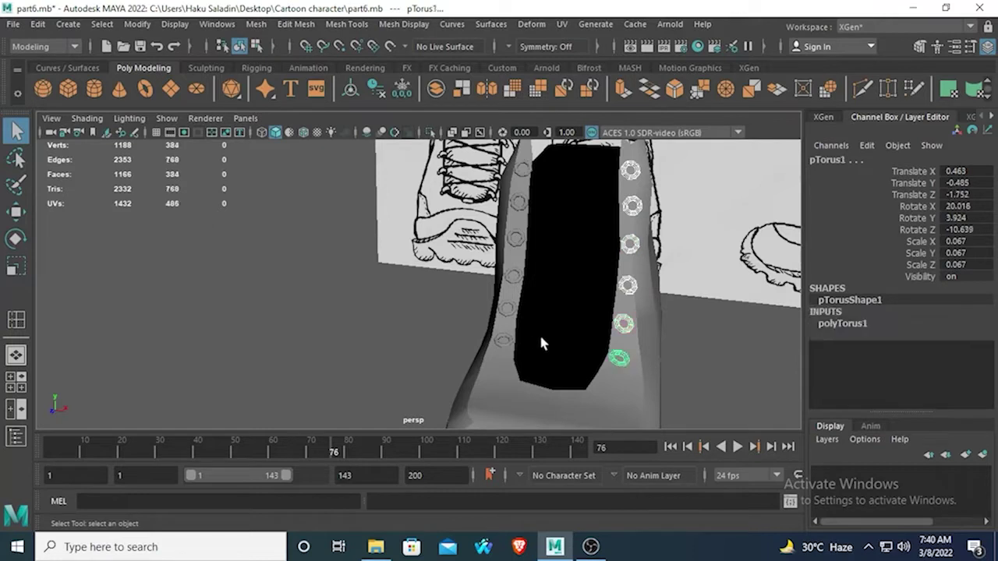
left_click(506, 340)
left_click(509, 309)
left_click(515, 276)
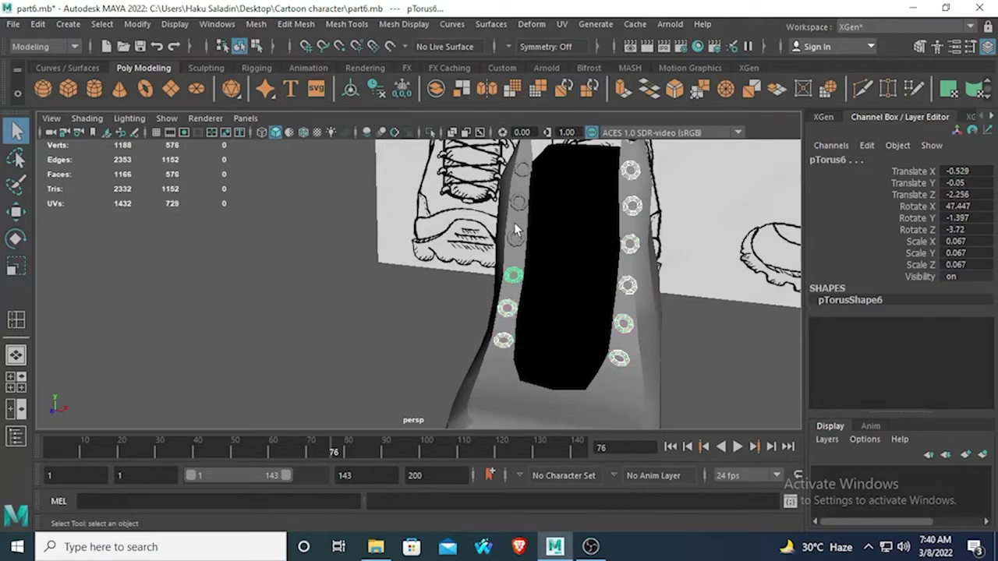
left_click(519, 231)
key("ctrl+z")
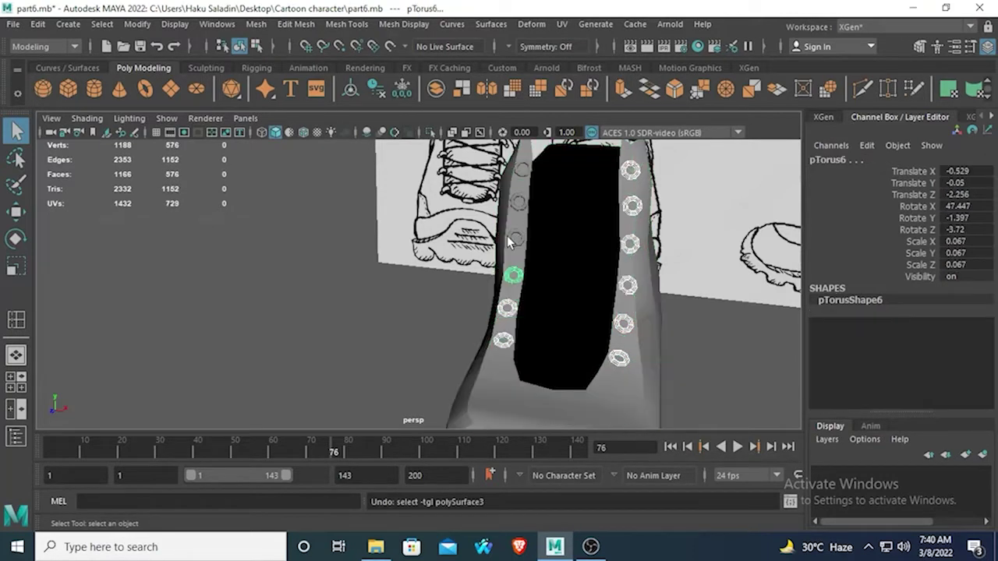
left_click(517, 238, "shift")
left_click(518, 203, "shift")
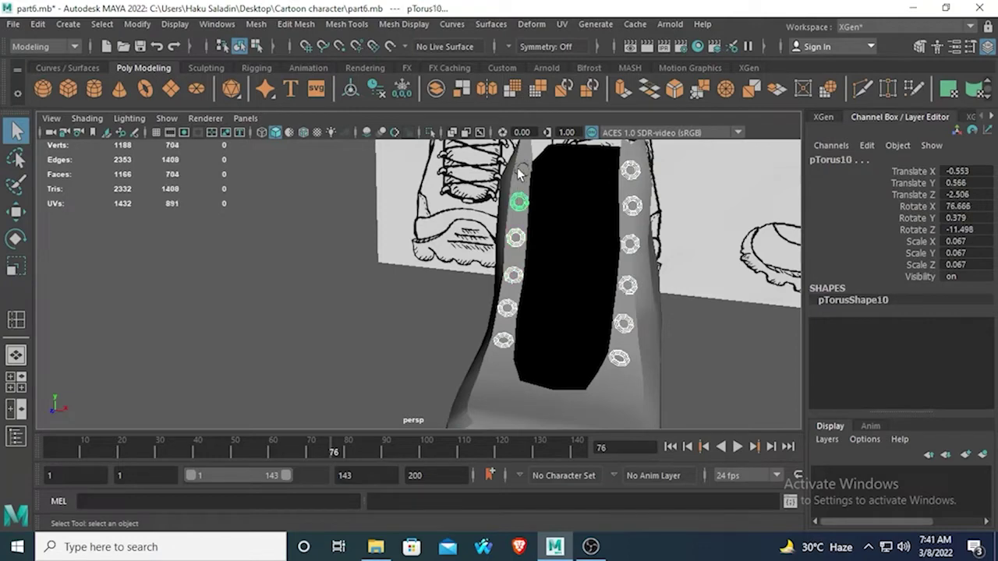
left_click(521, 168, "shift")
left_click(37, 24)
mouse_move(127, 194)
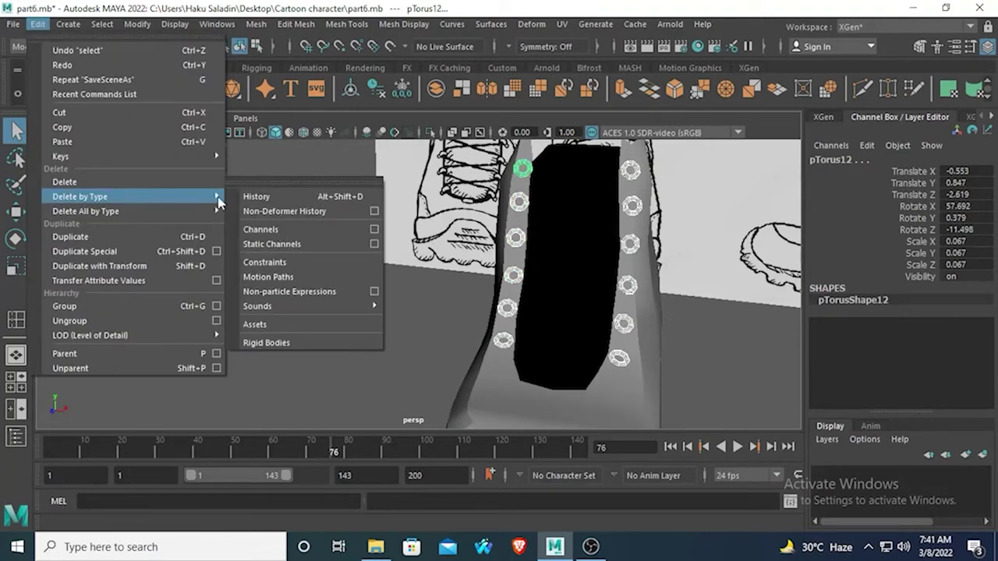
left_click(244, 197)
left_click(138, 24)
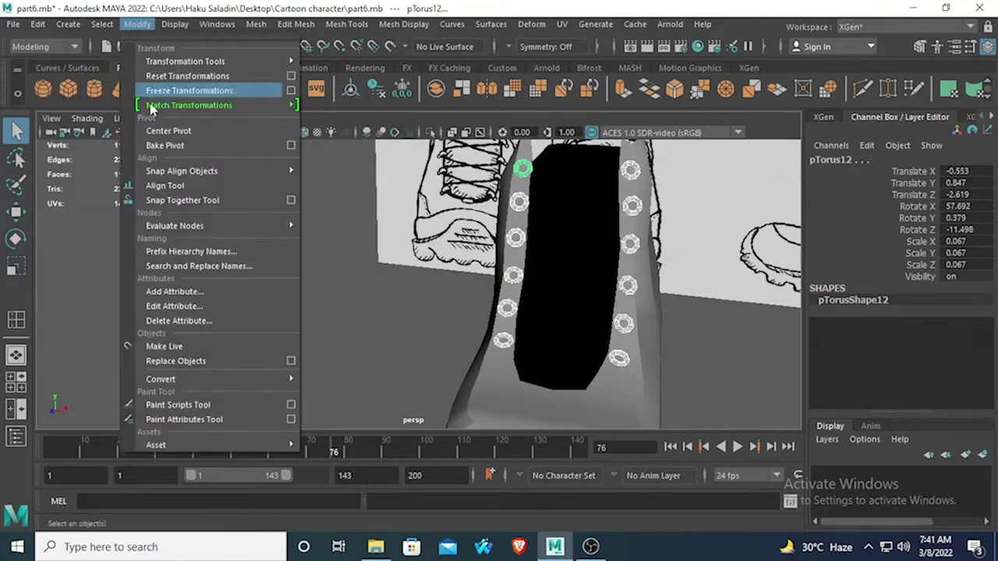
left_click(168, 89)
Examine the eyelets' Translate X, Y and Z channel values and clear the selection
left_click_drag(581, 160, 577, 223, "alt")
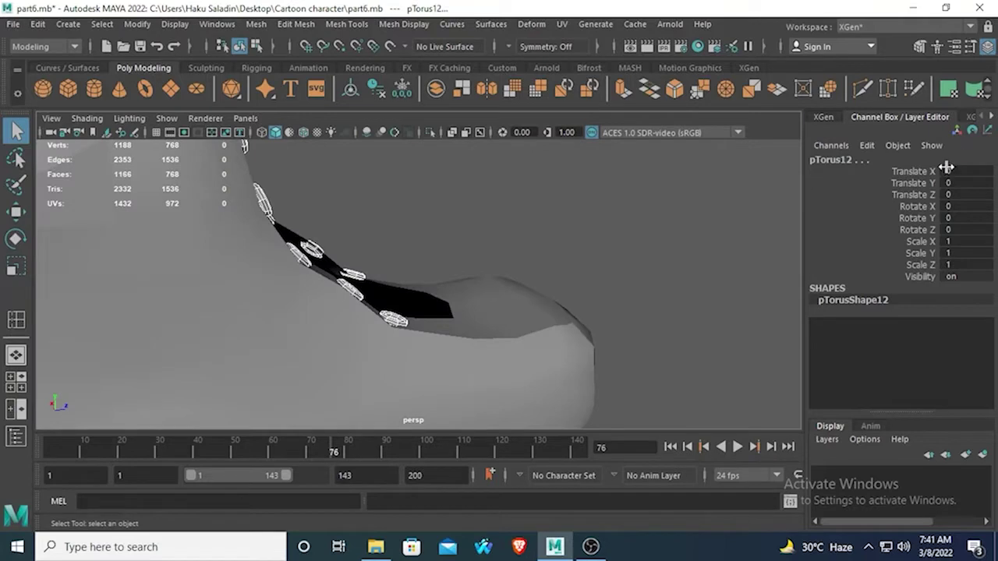
left_click_drag(955, 182, 965, 207)
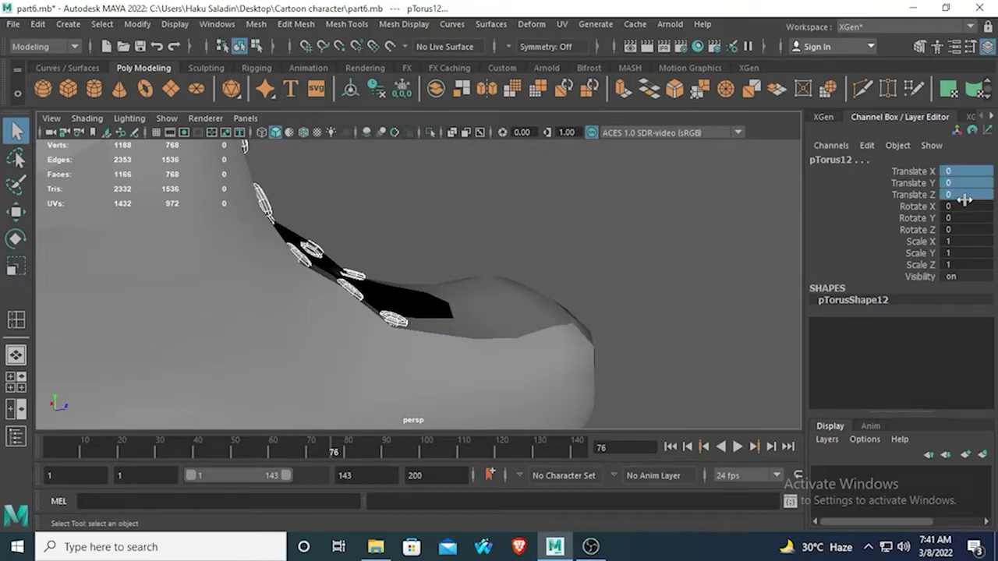
left_click_drag(965, 200, 965, 200)
key("Return")
left_click(710, 220)
left_click_drag(710, 221, 520, 290, "alt")
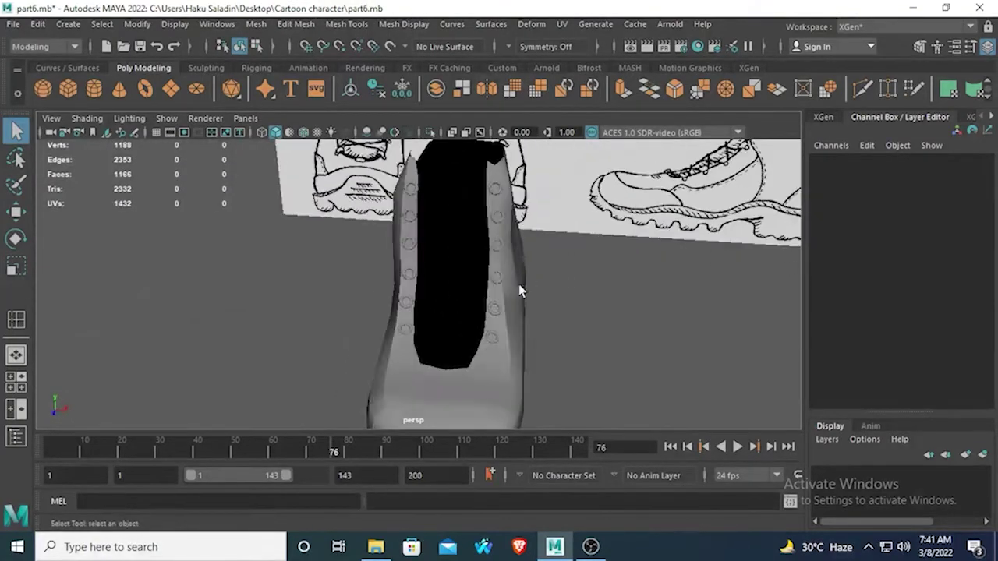
Examine the eyelets along both lace flaps from several angles, ending close on the lowest eyelet of one flap
left_click_drag(446, 313, 395, 306, "alt")
right_click_drag(395, 306, 465, 260, "alt")
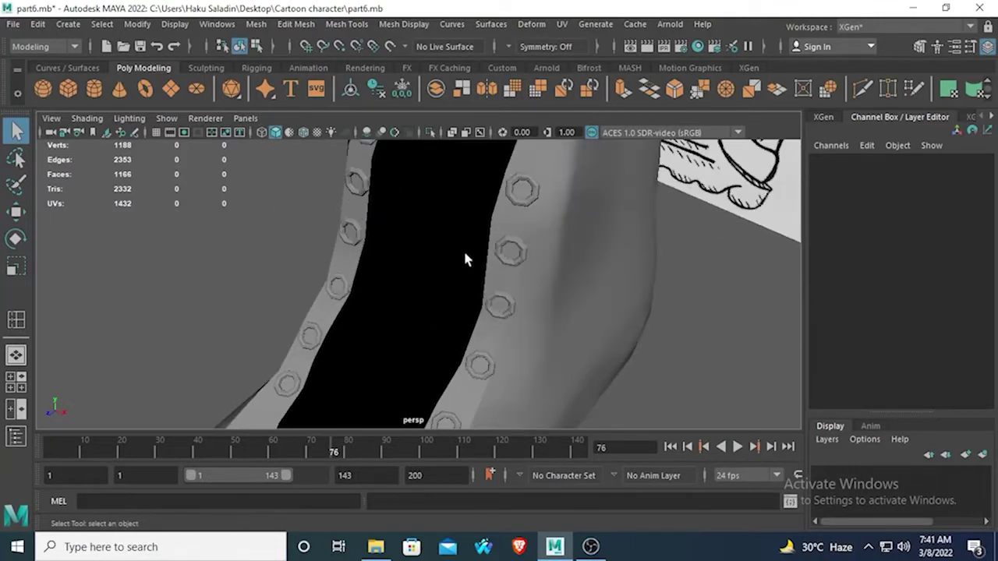
left_click(523, 189)
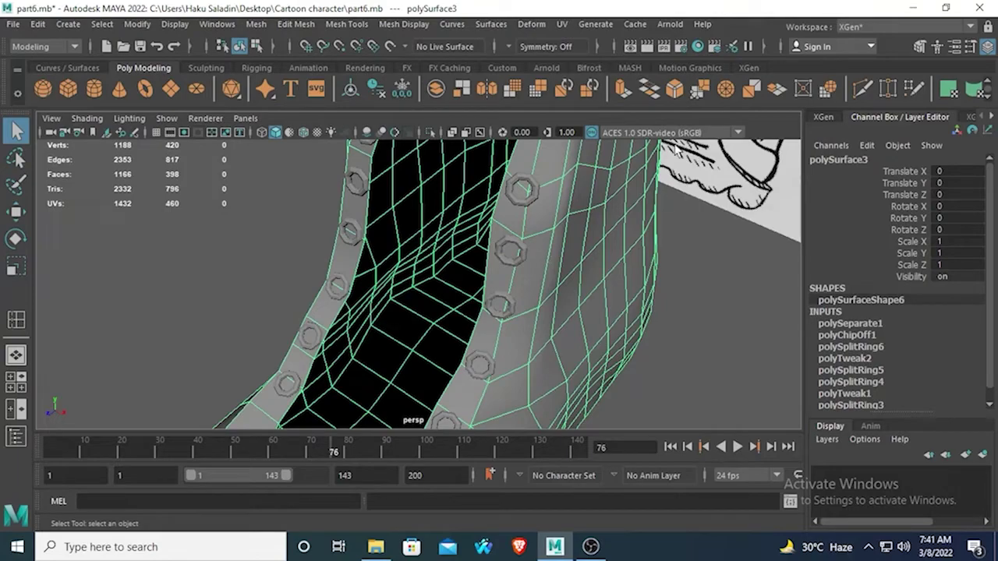
left_click_drag(487, 232, 405, 187, "alt")
right_click_drag(406, 187, 399, 257, "alt")
middle_click_drag(399, 258, 474, 196, "alt")
left_click(236, 301)
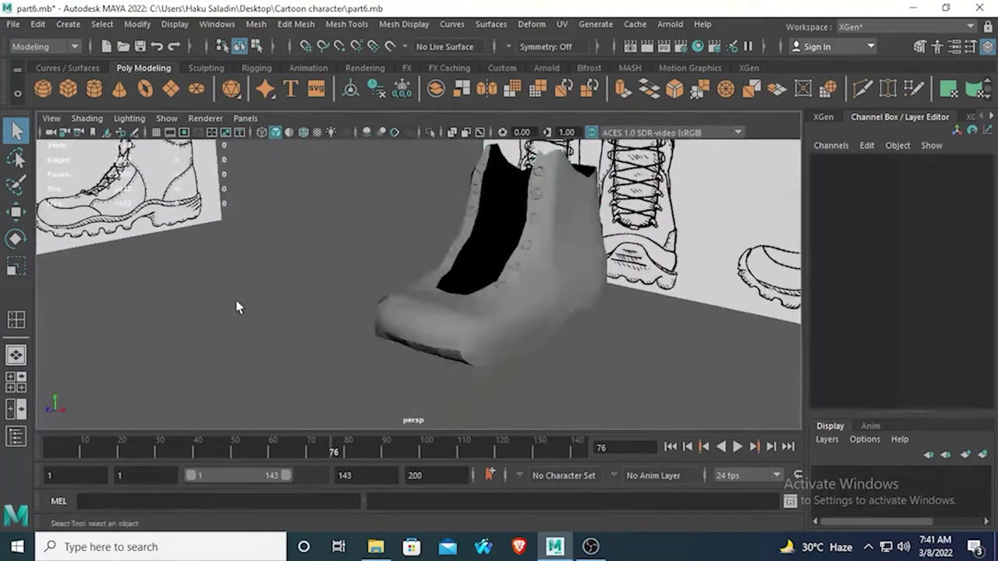
right_click_drag(237, 302, 312, 304, "alt")
left_click_drag(312, 304, 402, 310, "alt")
middle_click_drag(401, 311, 353, 369, "alt")
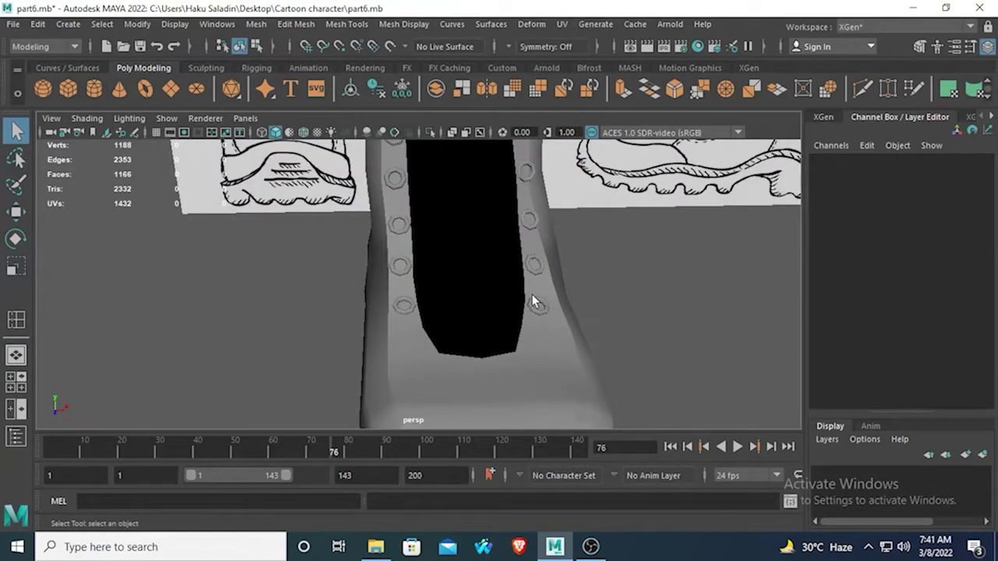
left_click_drag(535, 303, 477, 322, "alt")
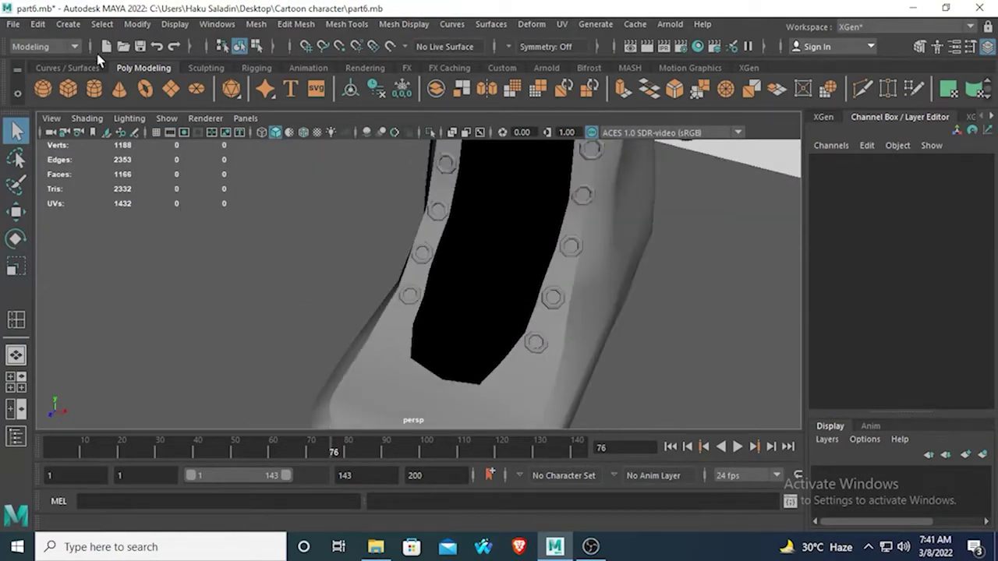
left_click(407, 348)
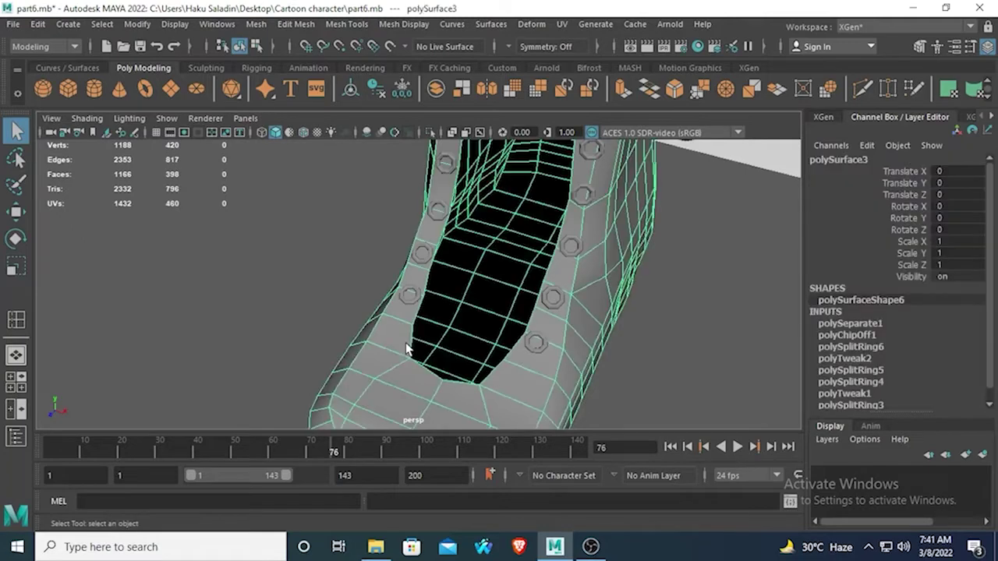
left_click_drag(407, 349, 516, 313, "alt")
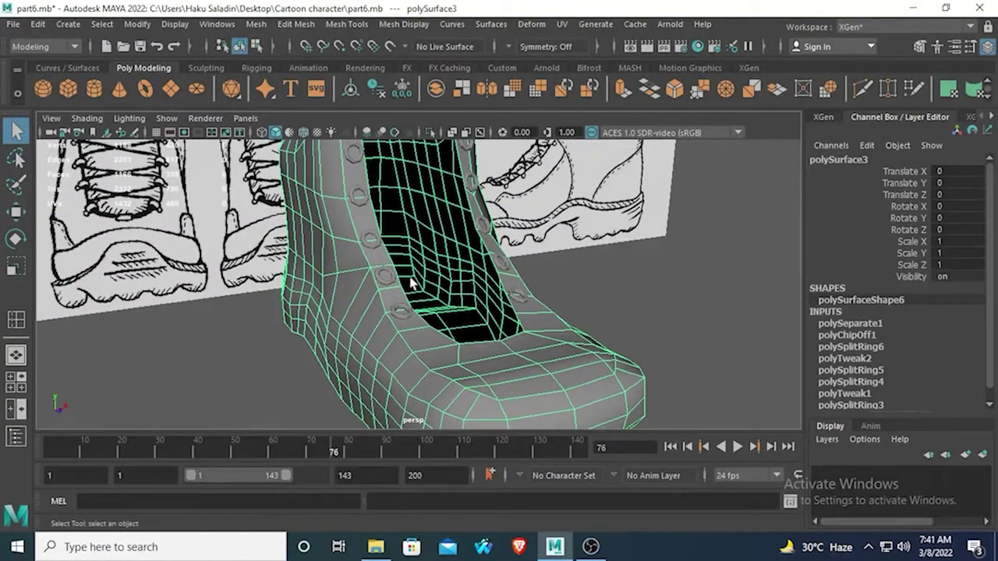
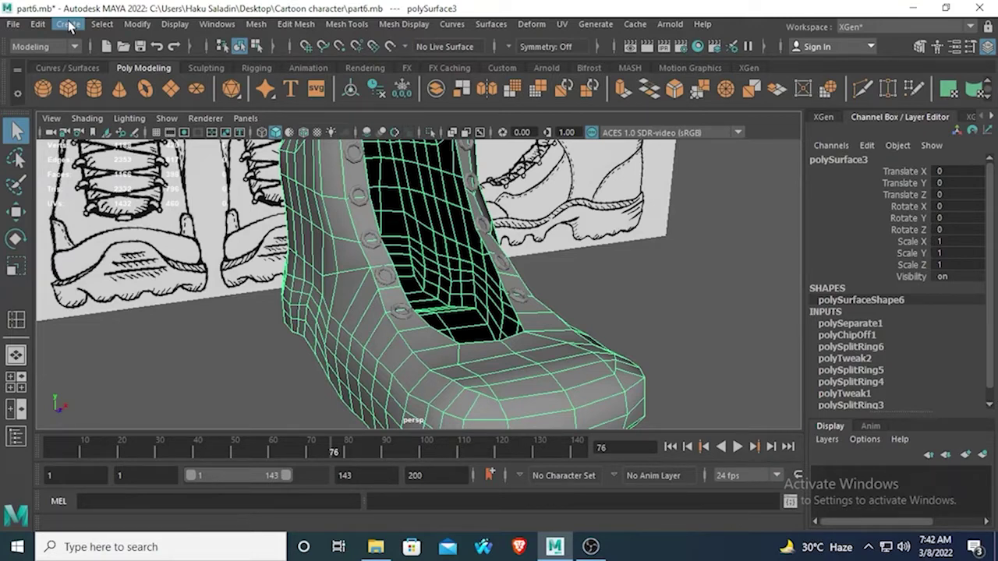
scroll(277, 296, "up", 5)
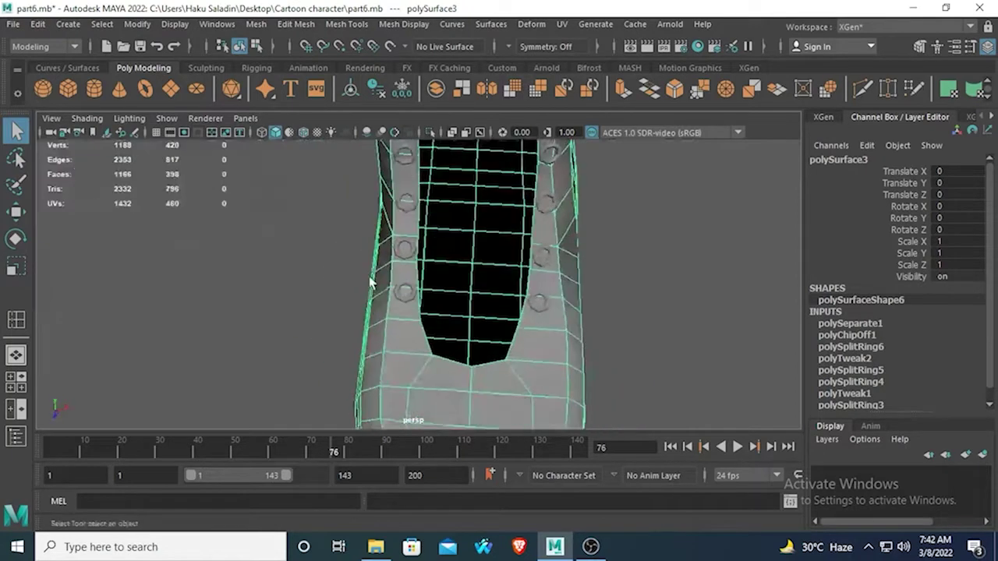
left_click(308, 292)
left_click(395, 295)
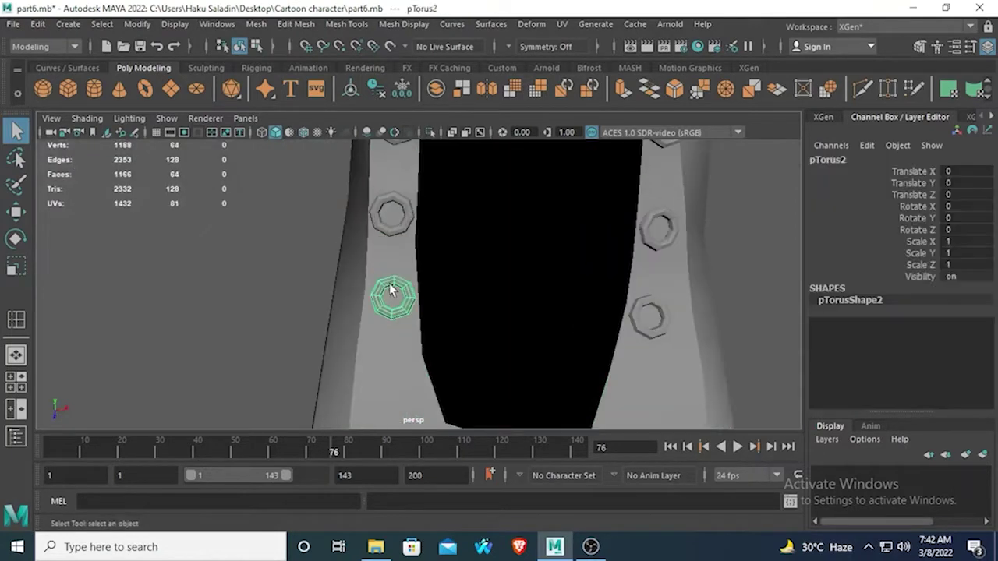
scroll(234, 291, "up", 3)
scroll(263, 257, "down", 1)
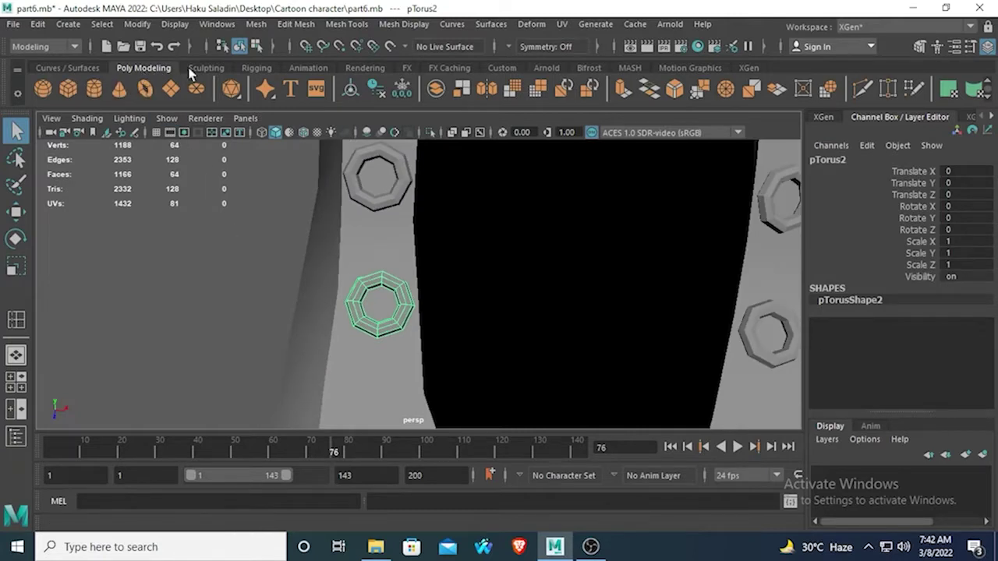
Create a polygon cylinder and set its axis subdivisions to 12
left_click(103, 95)
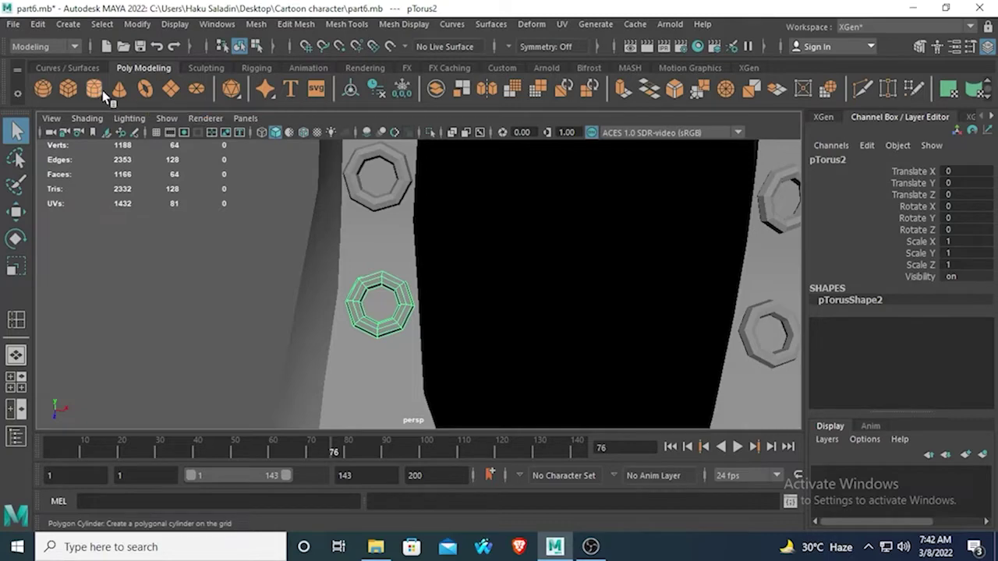
scroll(343, 275, "down", 5)
left_click_drag(343, 275, 438, 287, "alt")
right_click_drag(438, 286, 567, 290, "alt")
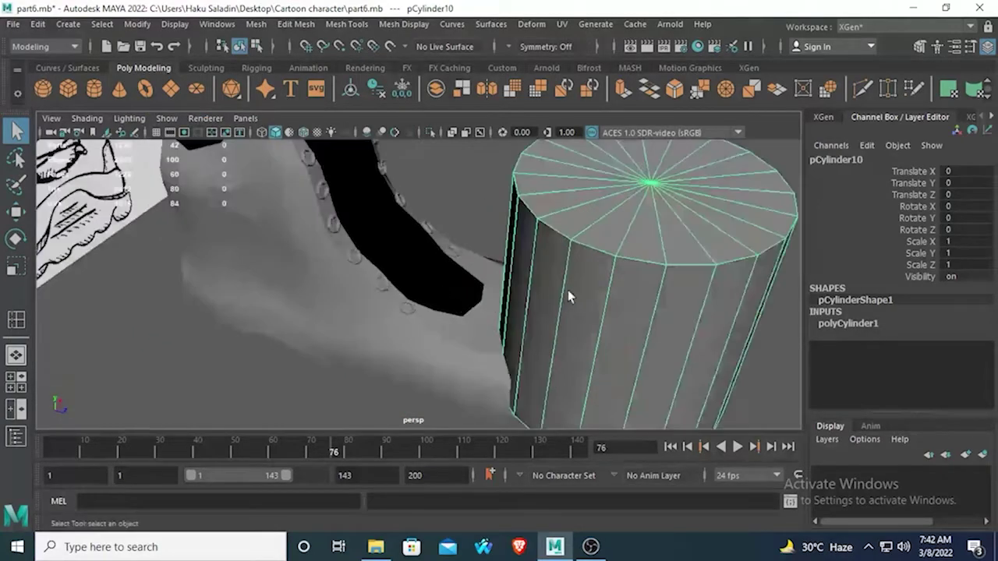
left_click(846, 326)
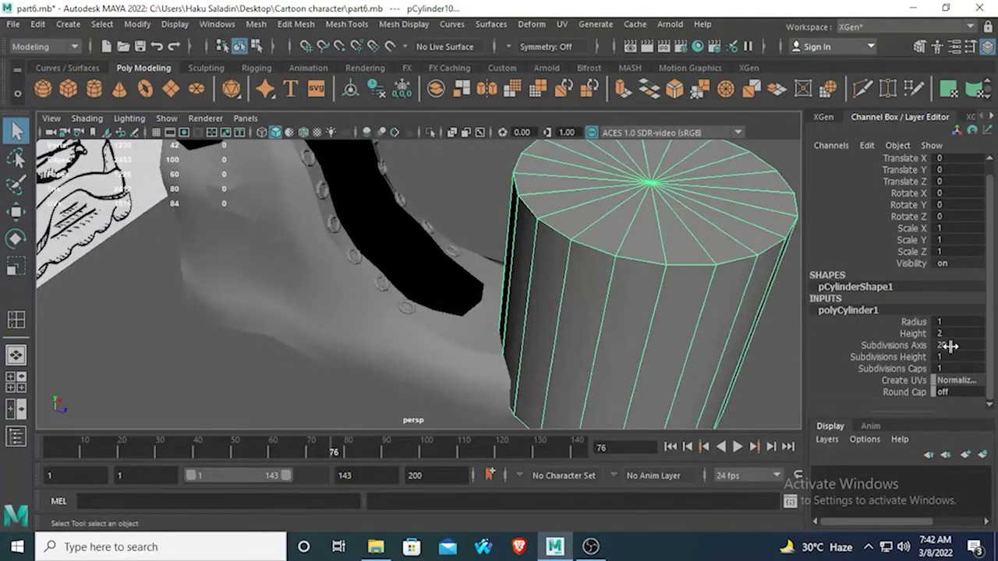
double_click(953, 346)
type("12")
key("Return")
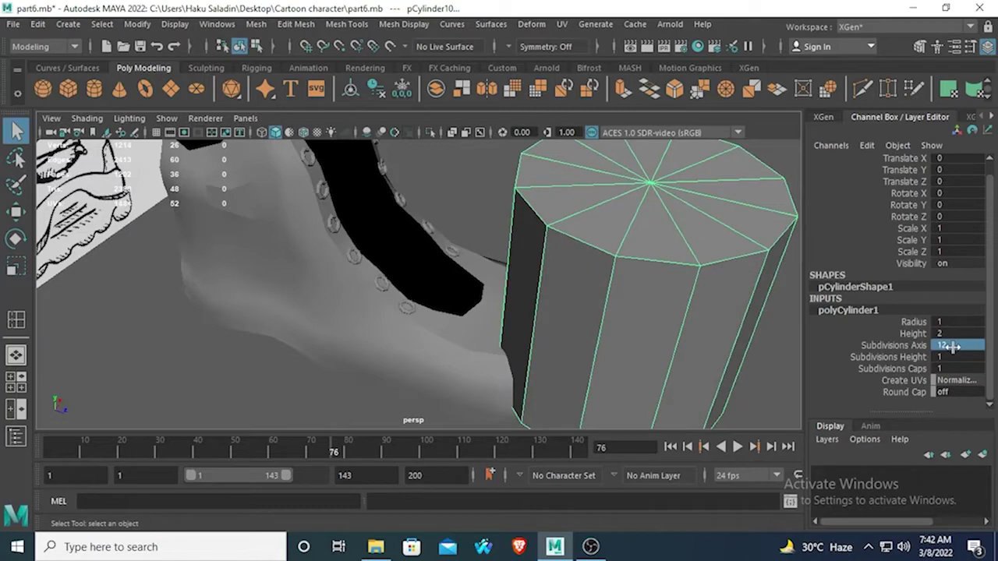
key("Delete")
scroll(515, 283, "down", 5)
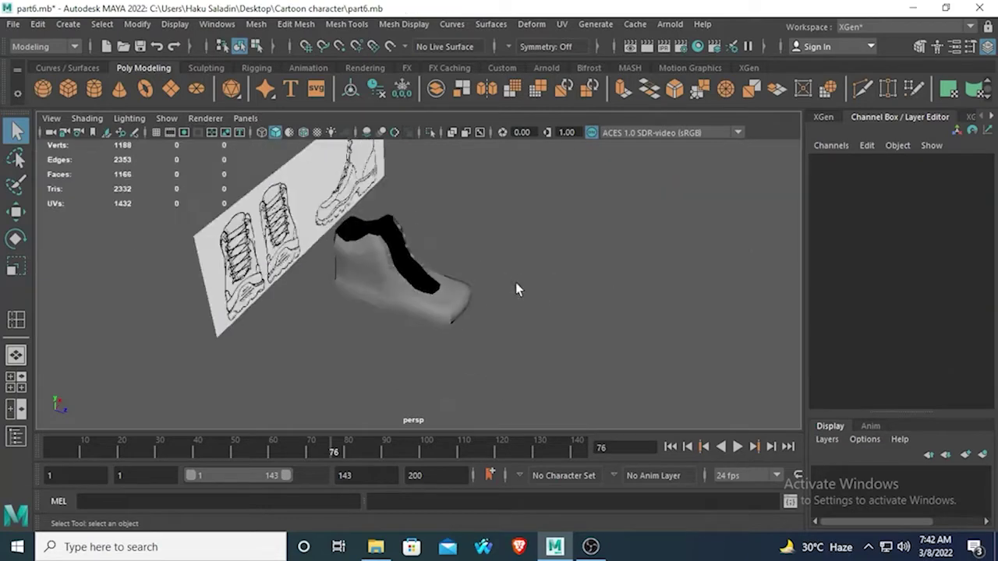
key("ctrl+z")
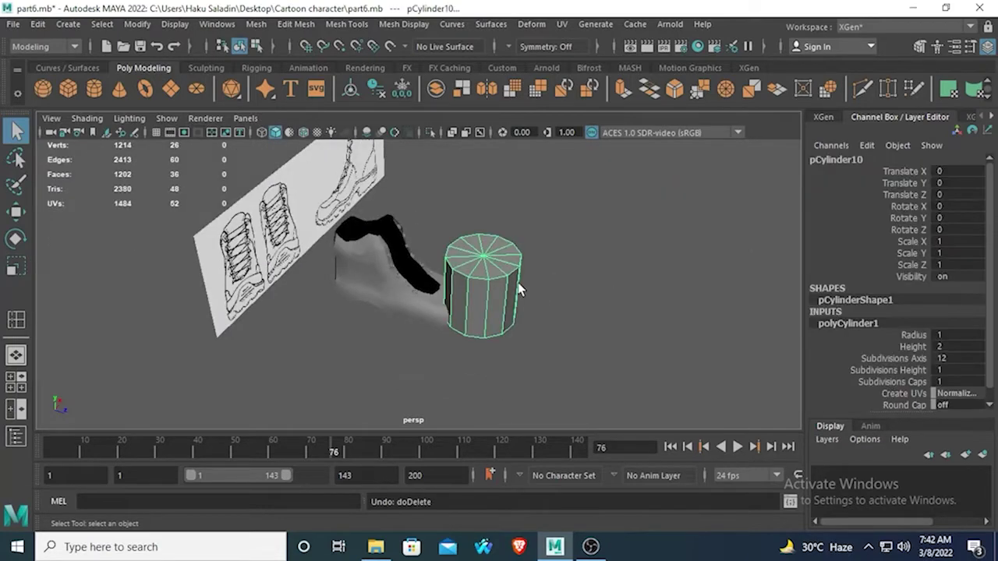
Try 16 axis subdivisions on the cylinder, settling on 8
left_click(946, 361)
type("16")
key("Return")
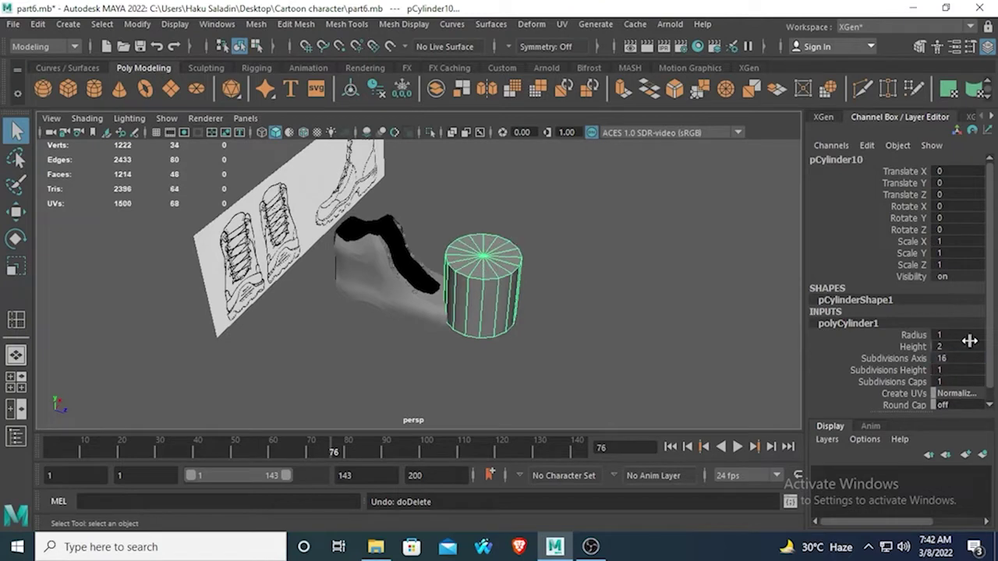
double_click(940, 369)
left_click(958, 359)
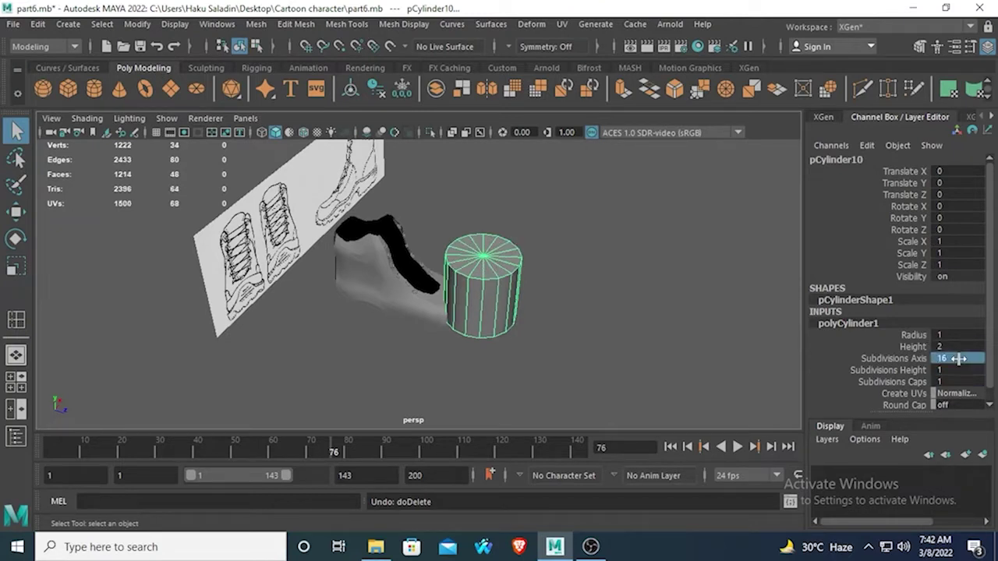
type("8")
key("Return")
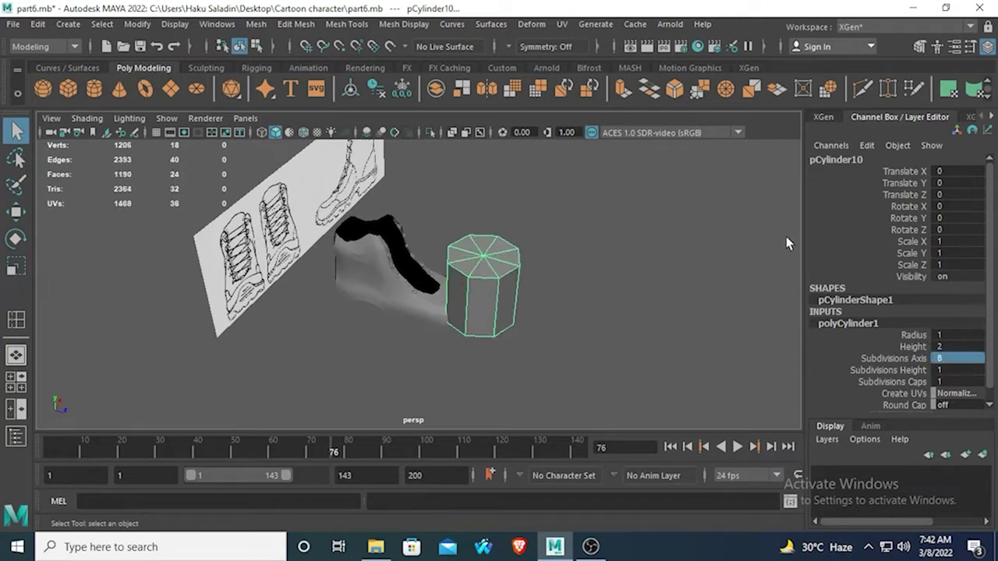
scroll(639, 320, "up", 3)
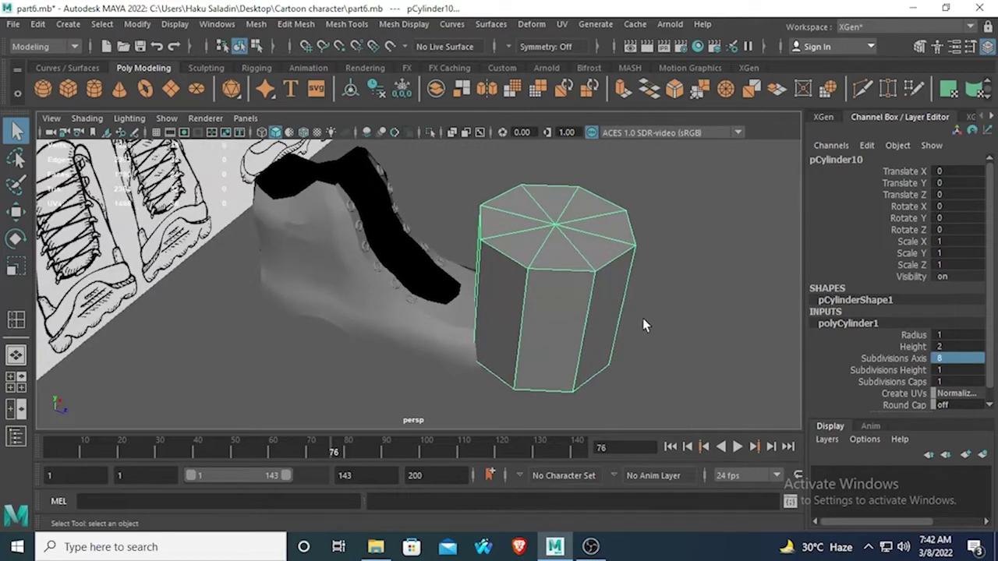
Thin the cylinder into a lace-like rod by setting its radius to 0.03
scroll(644, 320, "down", 3)
left_click(908, 335)
middle_click_drag(617, 366, 606, 367)
scroll(602, 365, "up", 8)
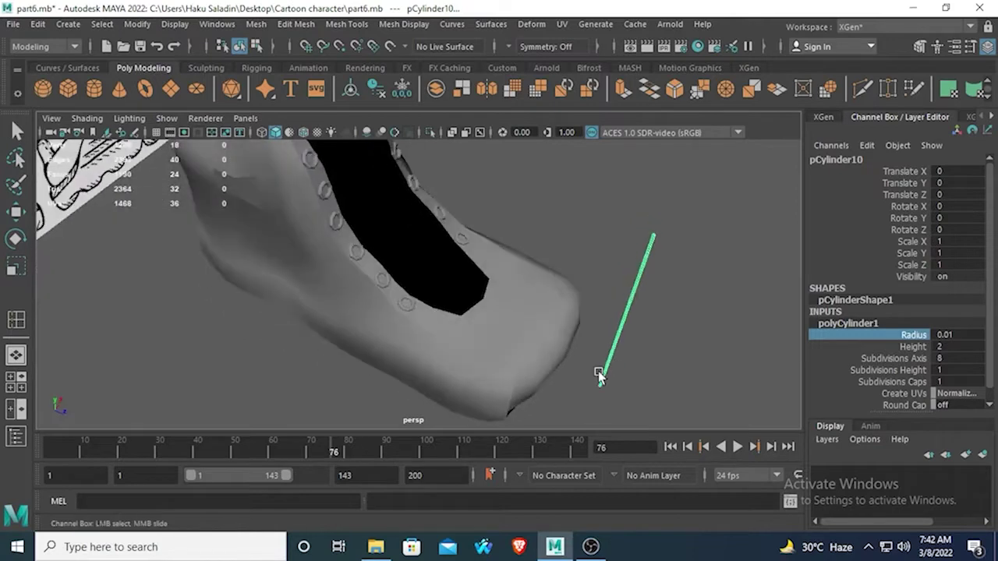
double_click(954, 334)
type("0.03")
key("Return")
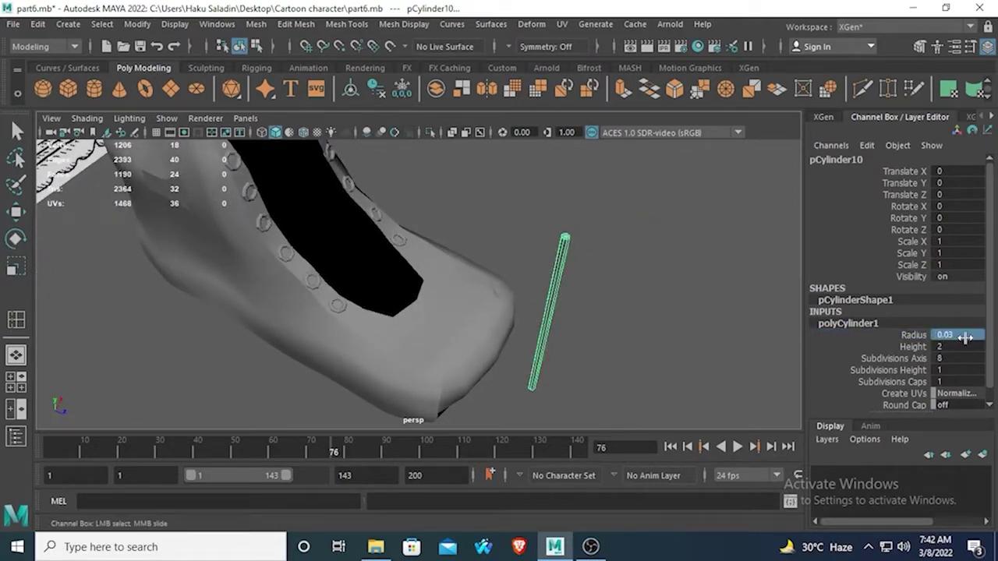
Move the thin cylinder along Z to about -1.895, into the boot's lace opening
left_click(16, 212)
middle_click_drag(672, 383, 441, 316)
left_click_drag(432, 319, 301, 247, "alt")
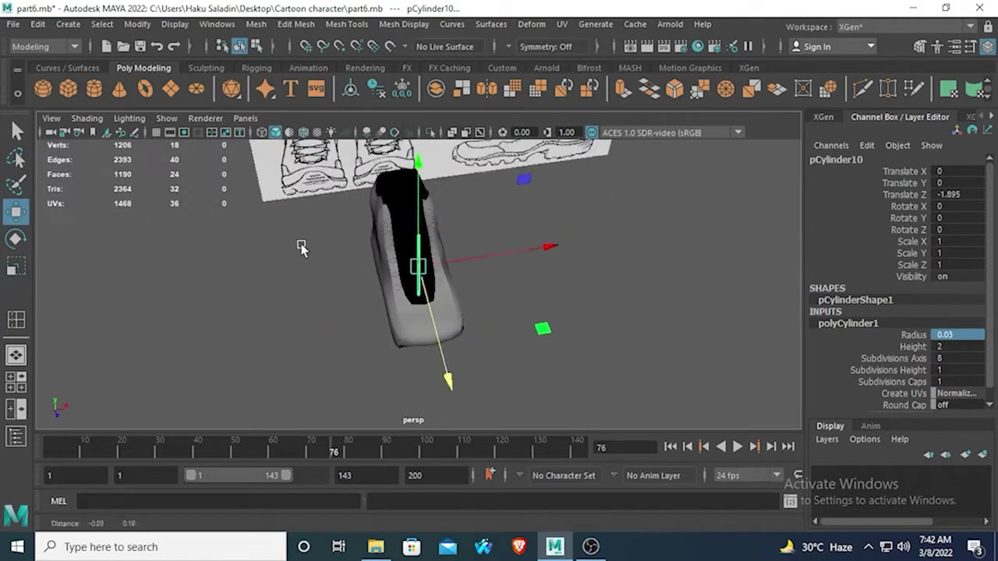
Examine how the laces cross between the flaps in the front-view reference drawings and compare with the modelled boot
right_click_drag(302, 247, 330, 341, "alt")
left_click_drag(341, 232, 427, 409, "alt")
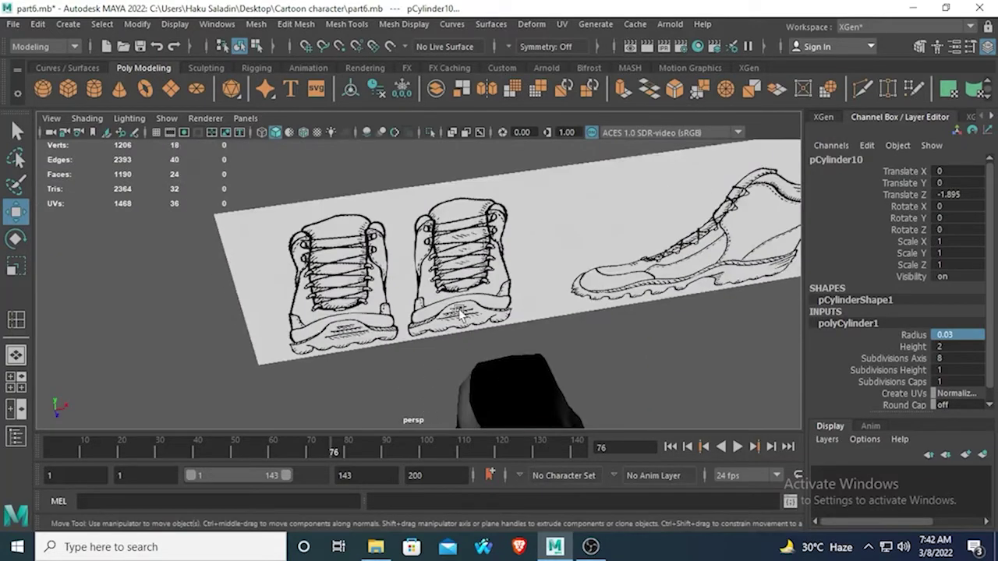
scroll(464, 308, "up", 5)
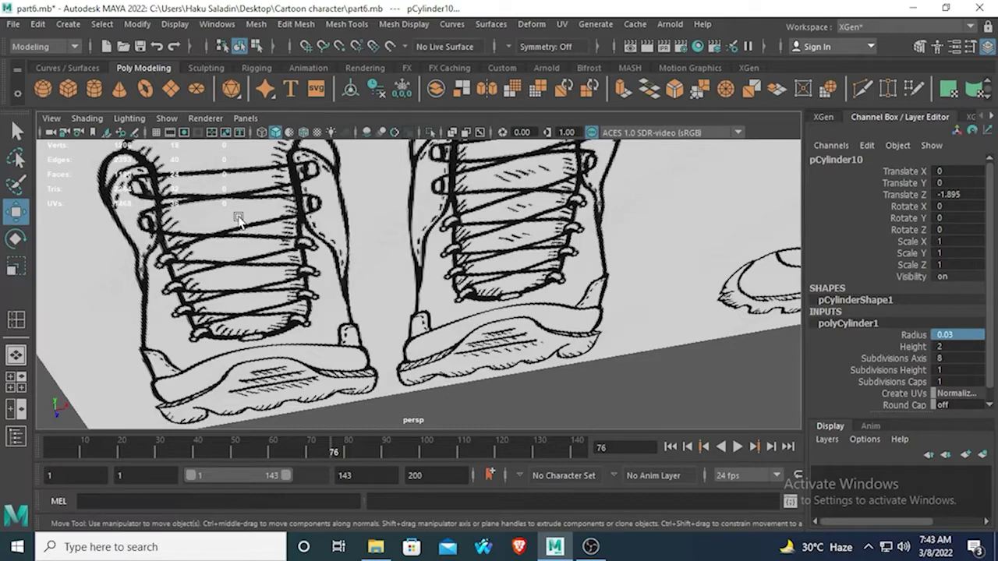
scroll(251, 222, "down", 5)
scroll(413, 301, "up", 3)
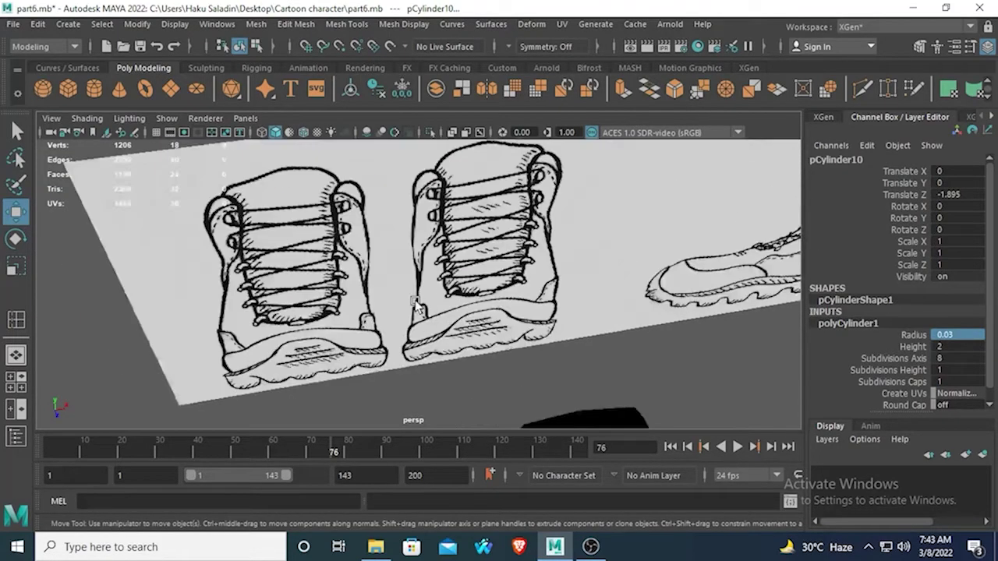
middle_click_drag(449, 336, 469, 173, "alt")
scroll(488, 181, "down", 2)
middle_click_drag(528, 253, 496, 138, "alt")
middle_click_drag(558, 338, 521, 97, "alt")
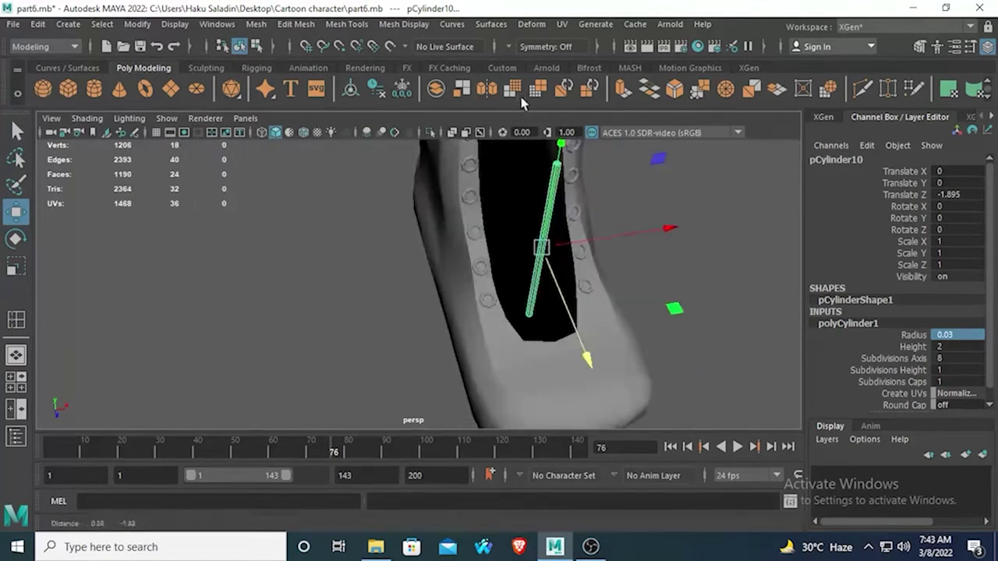
left_click_drag(519, 331, 473, 278, "alt")
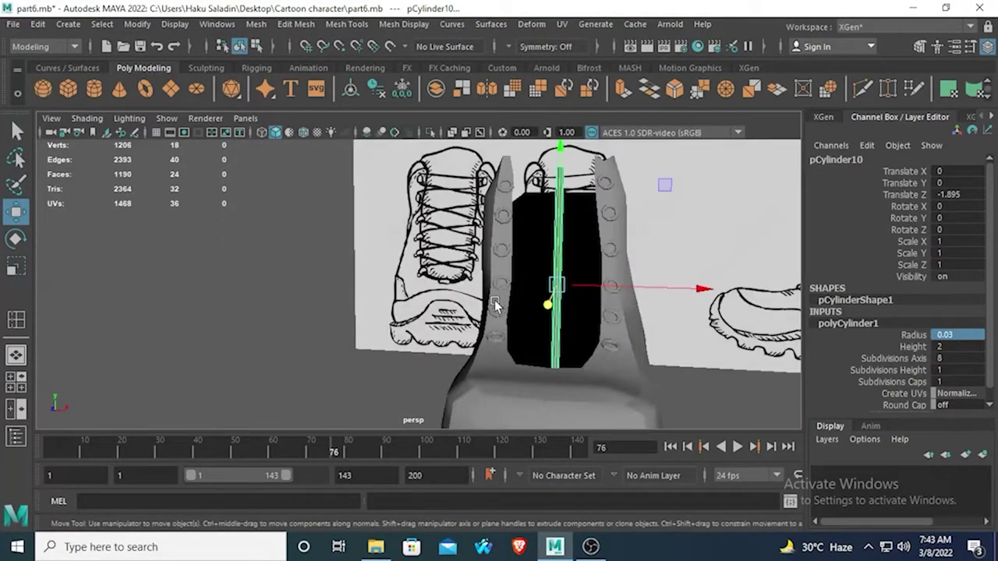
Rotate the lace cylinder horizontal in the front view by setting its Z rotation to 90
key("space")
key("space")
scroll(417, 382, "up", 5)
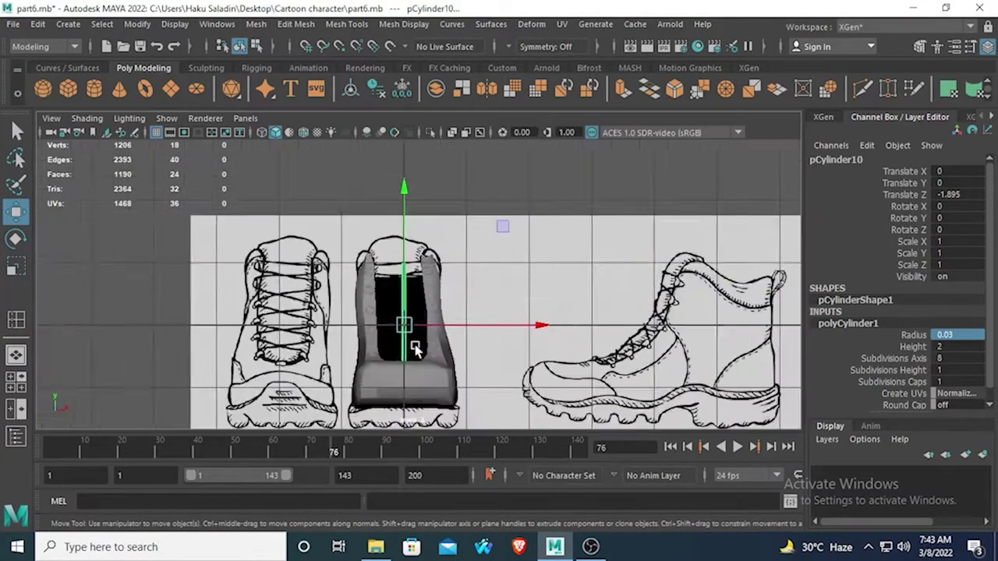
key("space")
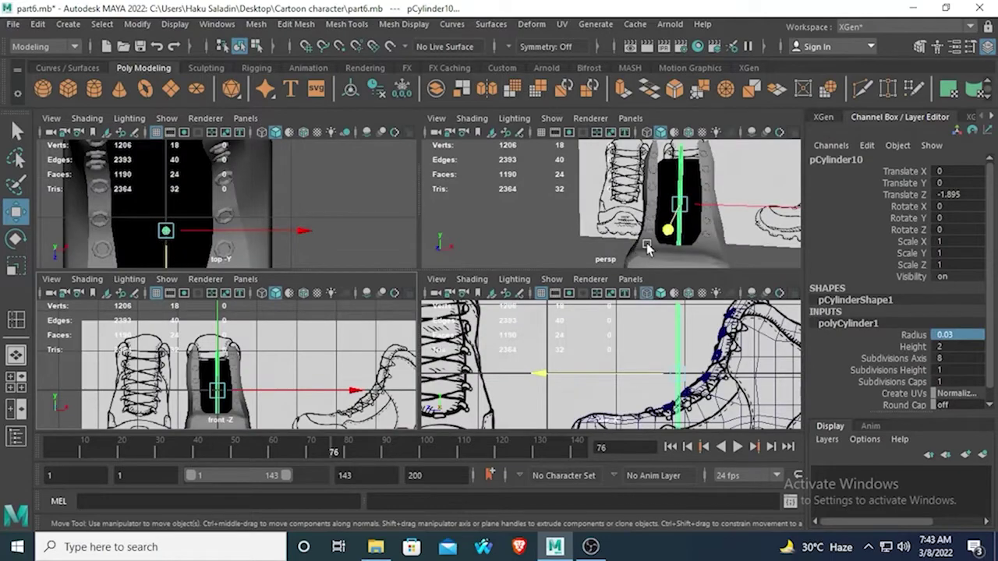
key("space")
left_click_drag(644, 257, 585, 309, "alt")
key("space")
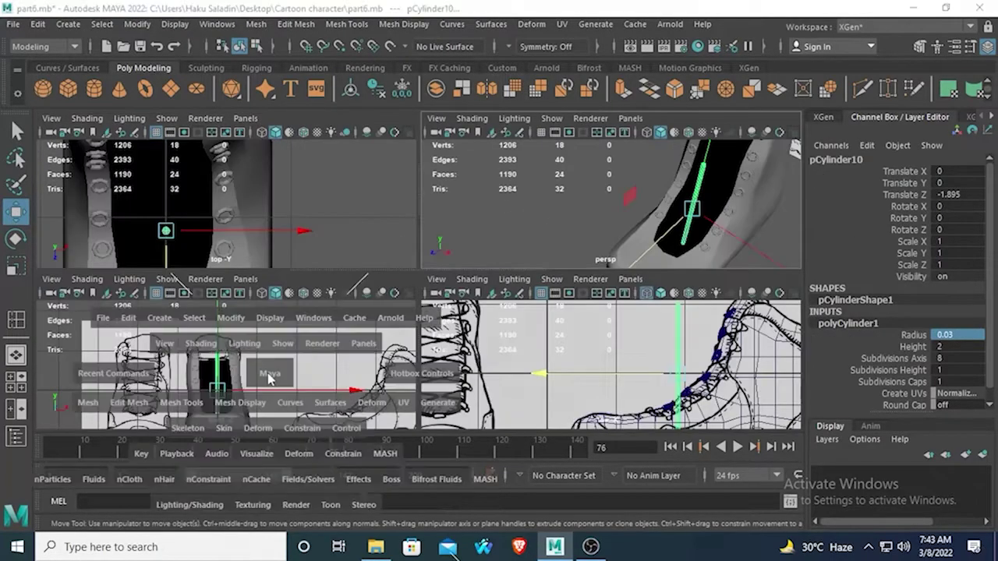
key("space")
left_click(13, 243)
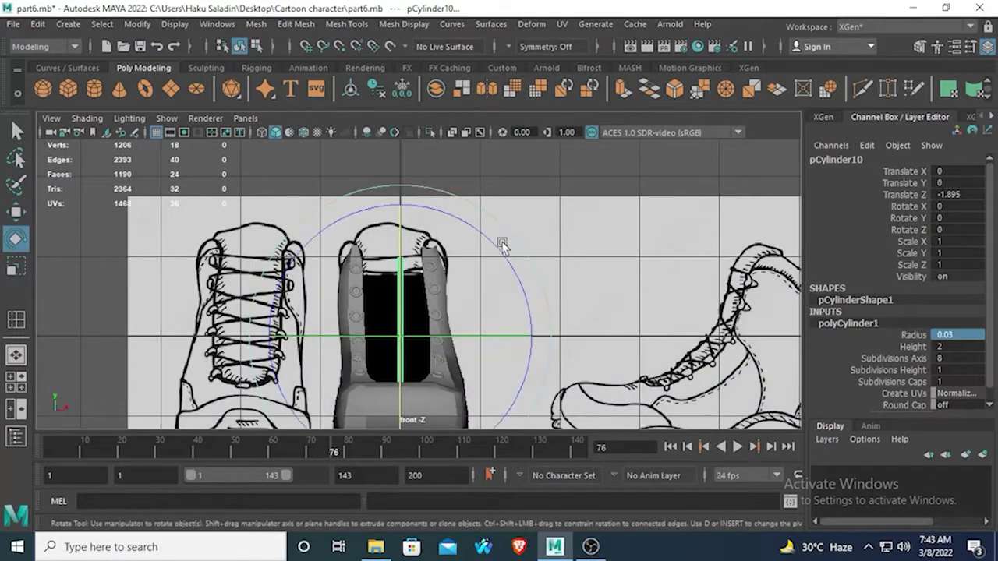
left_click_drag(500, 243, 511, 417)
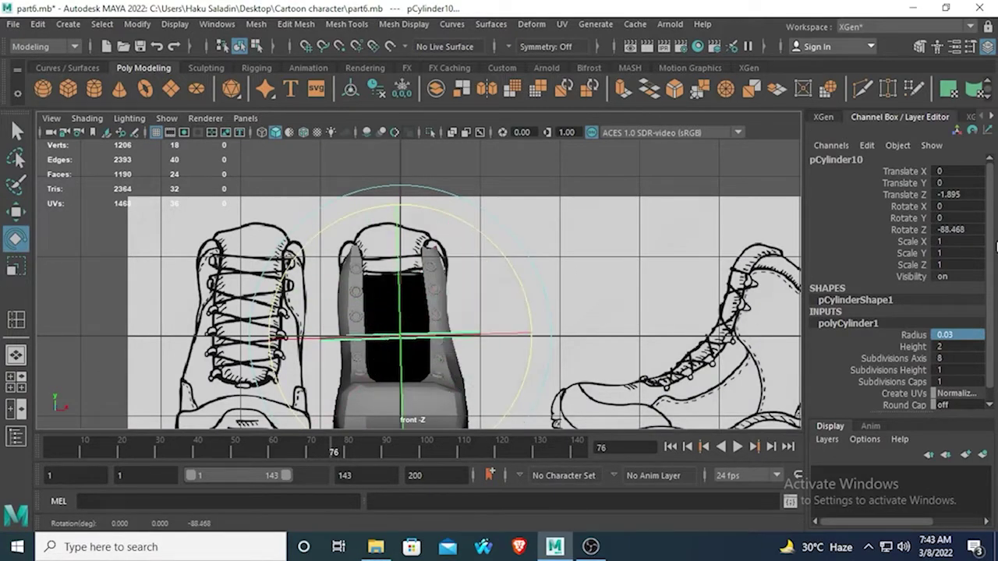
left_click(944, 240)
left_click(959, 230)
type("90")
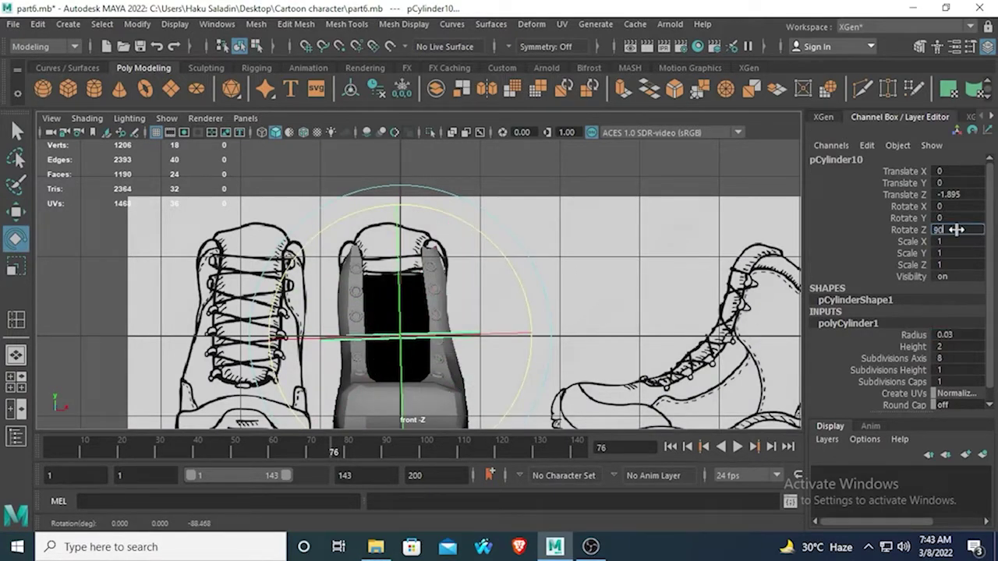
key("Return")
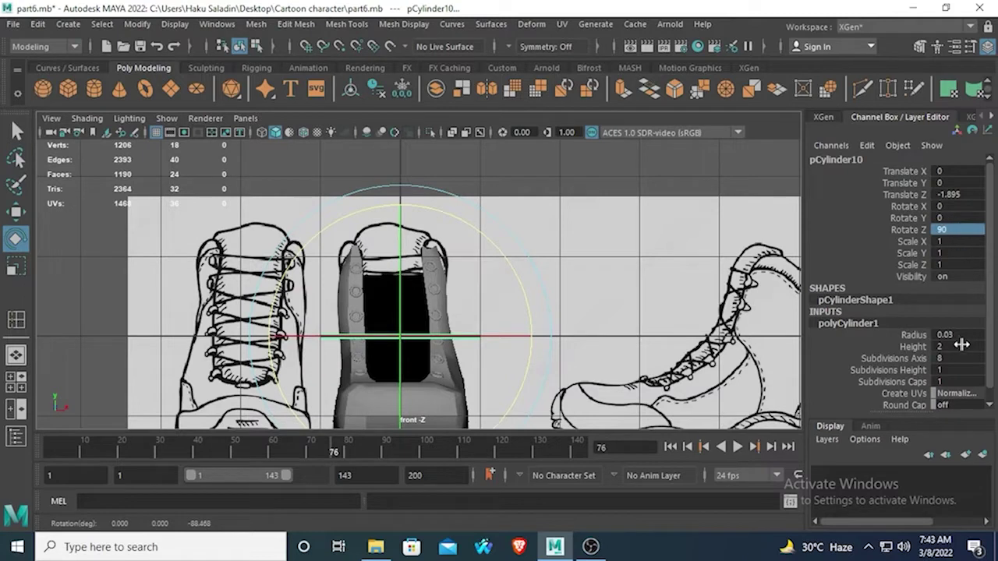
Set the horizontal lace cylinder's height subdivisions to 5
left_click(882, 359)
left_click(916, 371)
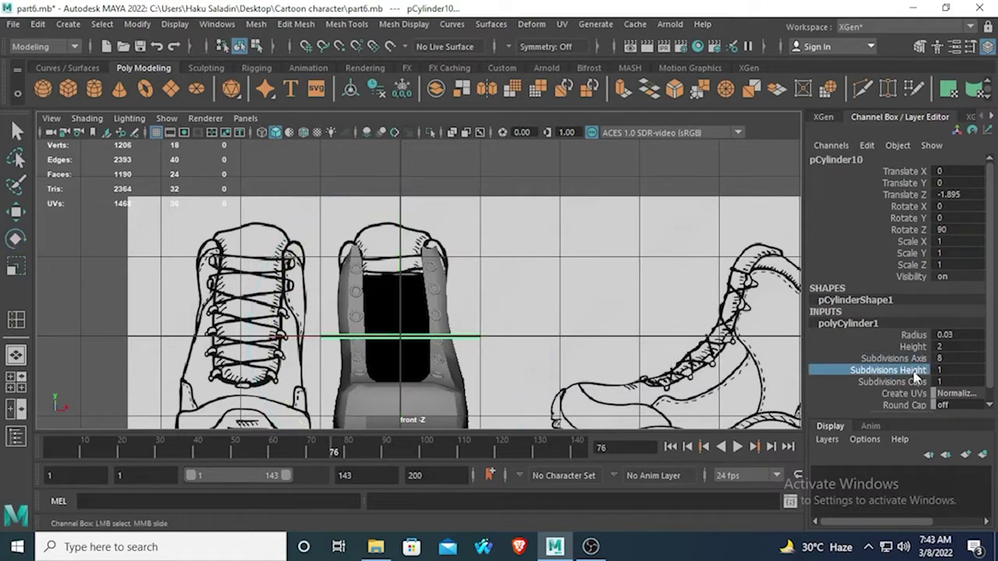
middle_click_drag(617, 303, 647, 299)
right_click_drag(646, 299, 517, 291, "alt")
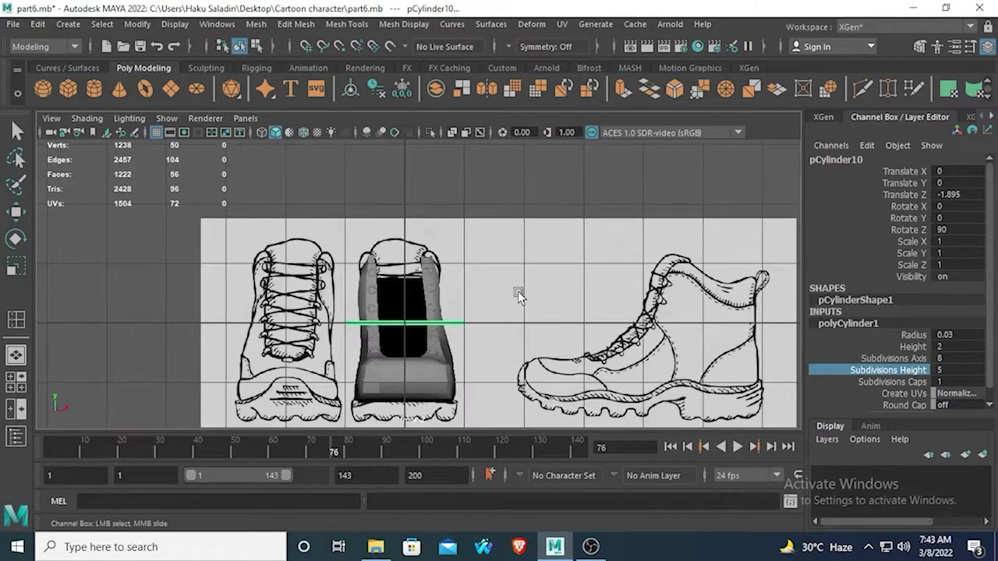
scroll(603, 217, "down", 3)
left_click(603, 217)
key("e")
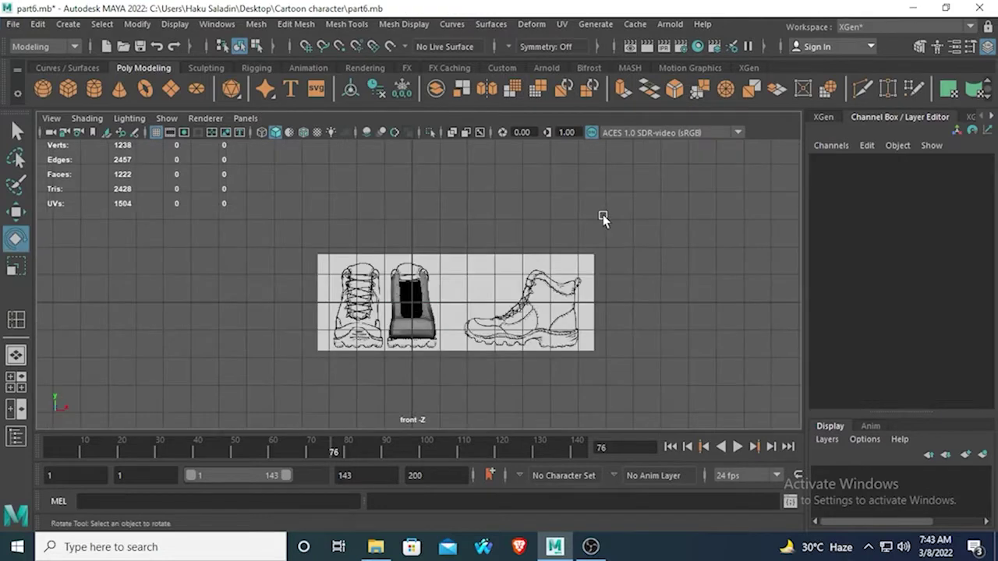
Reselect the lace cylinder and set its height subdivisions to 6
key("space")
key("space")
left_click(566, 318)
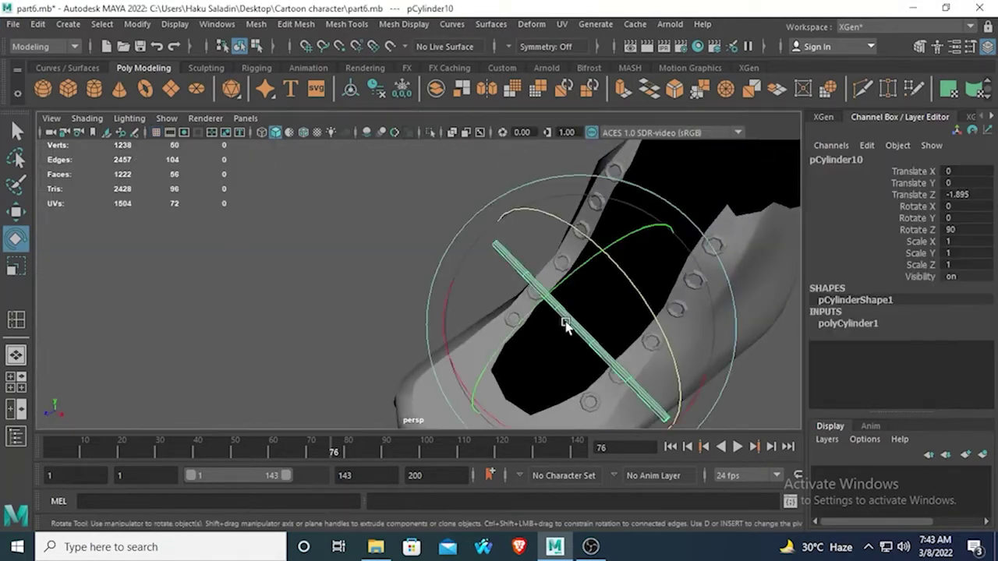
left_click_drag(563, 322, 634, 351, "alt")
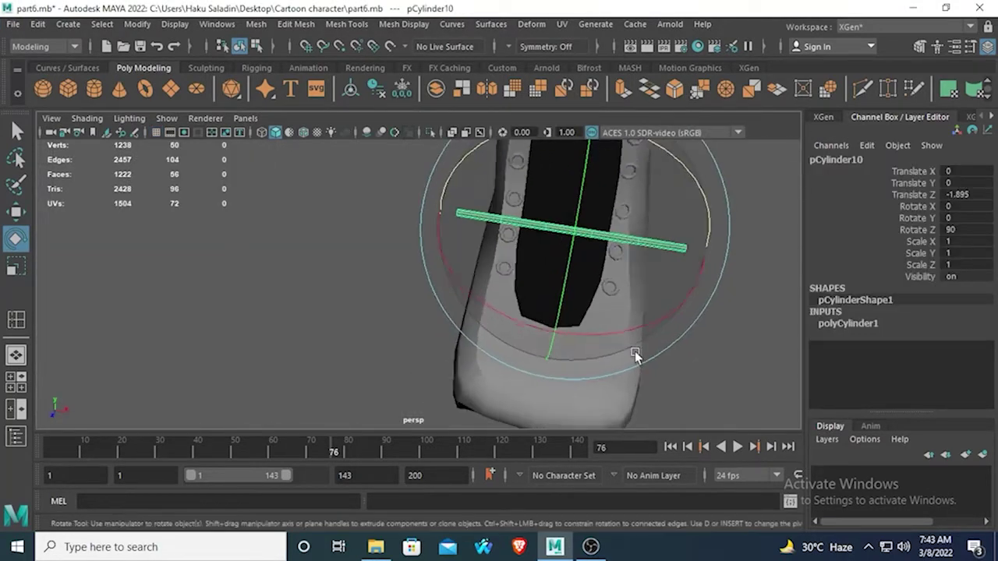
left_click(852, 328)
left_click(896, 370)
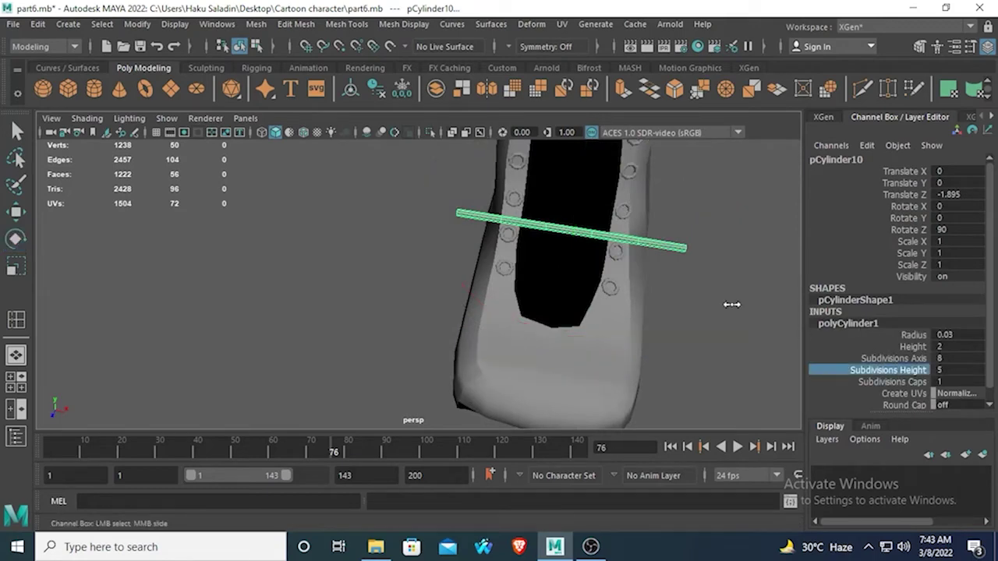
middle_click_drag(731, 304, 737, 304)
left_click_drag(736, 304, 661, 278, "alt")
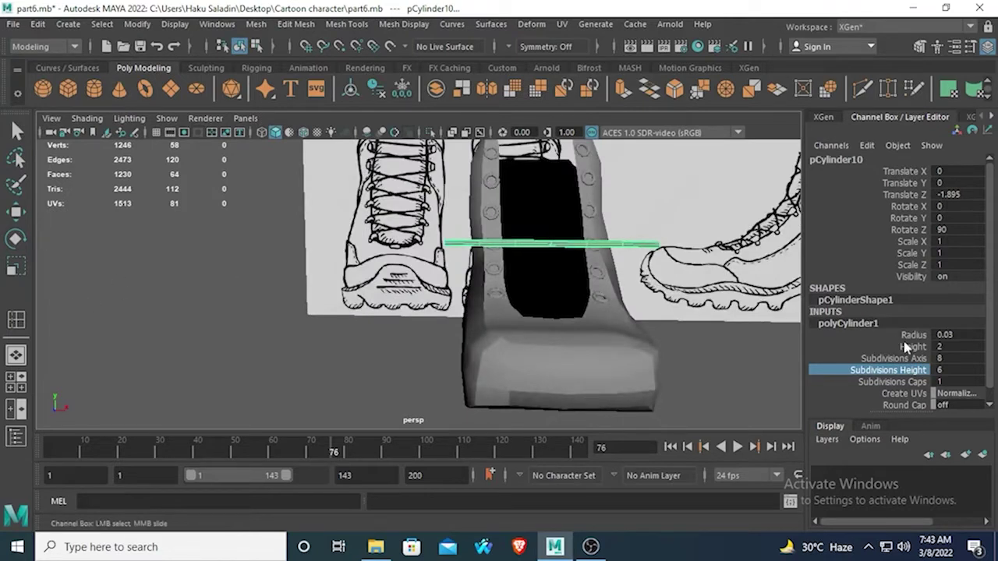
Try a height of 2.2 on the lace cylinder, then set it to 1.8
left_click(813, 346)
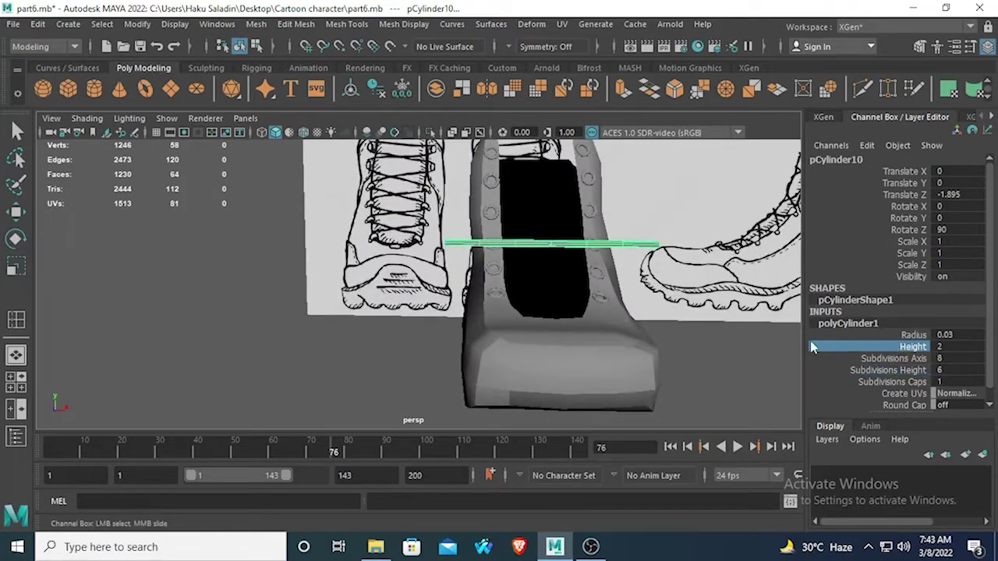
middle_click_drag(803, 346, 780, 320)
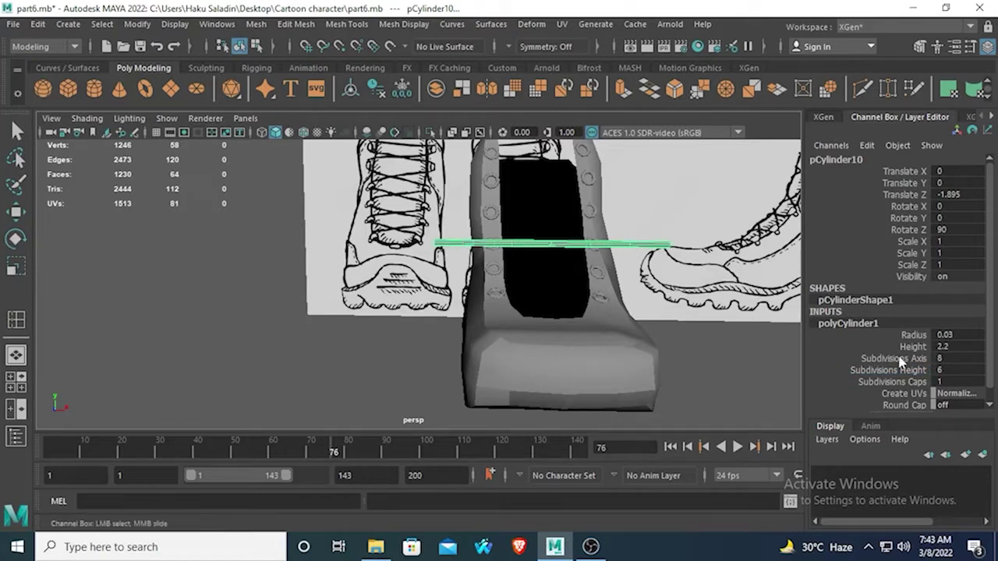
double_click(959, 346)
key("Return")
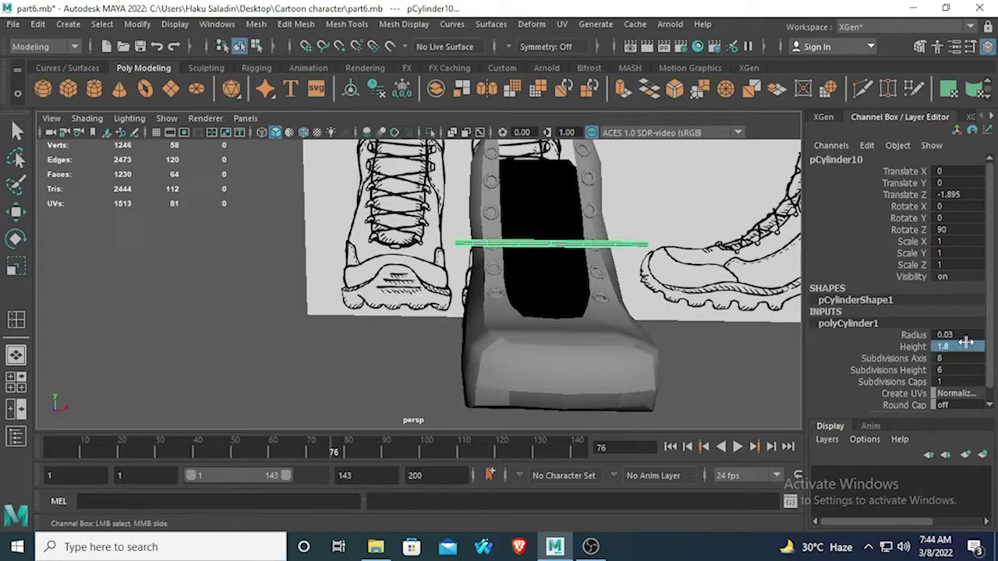
Move the lace cylinder down and forward onto the lowest pair of eyelets, to about Y -0.462 and Z -1.742
left_click(17, 212)
scroll(591, 265, "up", 2)
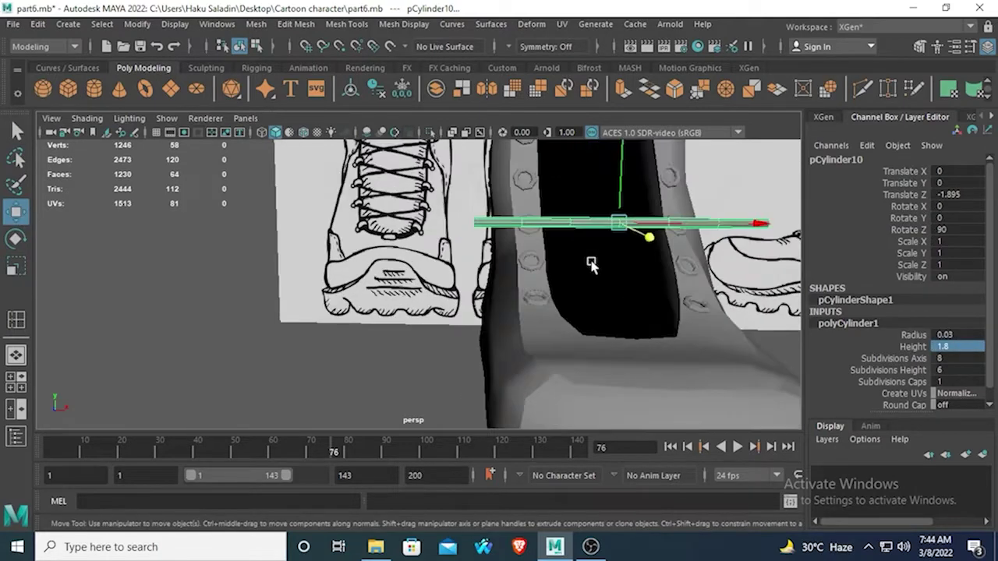
left_click_drag(554, 268, 426, 222, "alt")
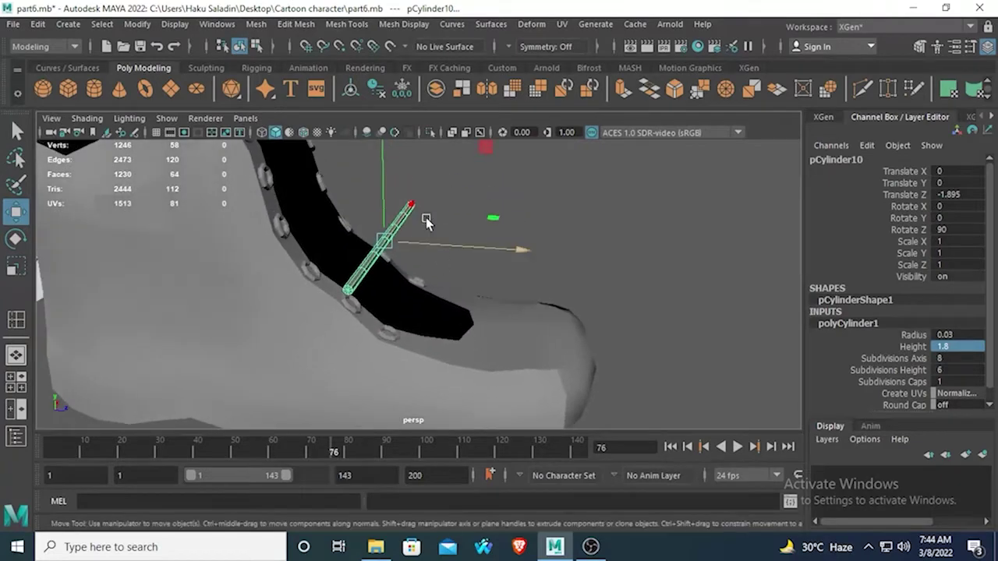
middle_click_drag(426, 222, 427, 304)
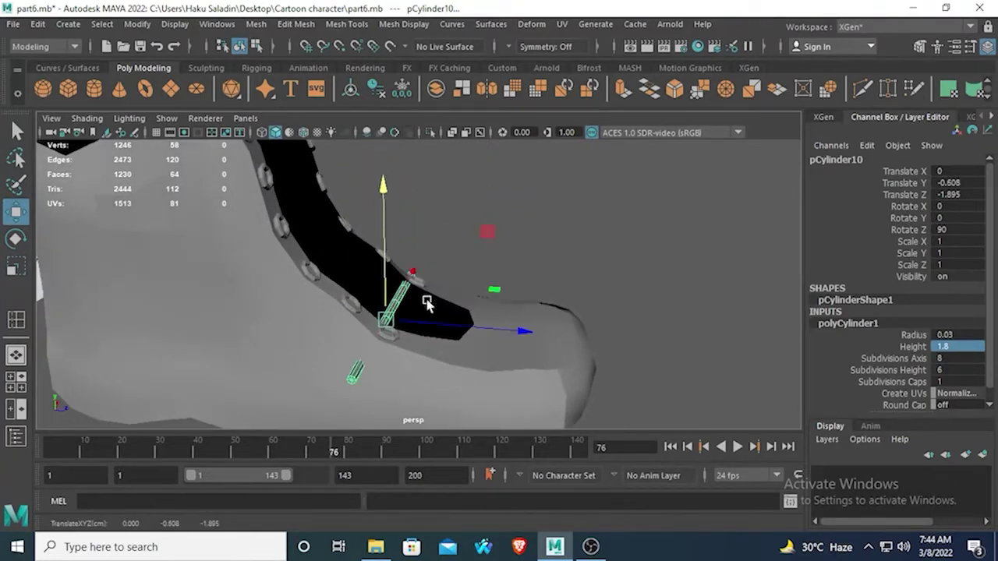
left_click_drag(427, 304, 434, 372, "alt")
left_click_drag(501, 311, 398, 209)
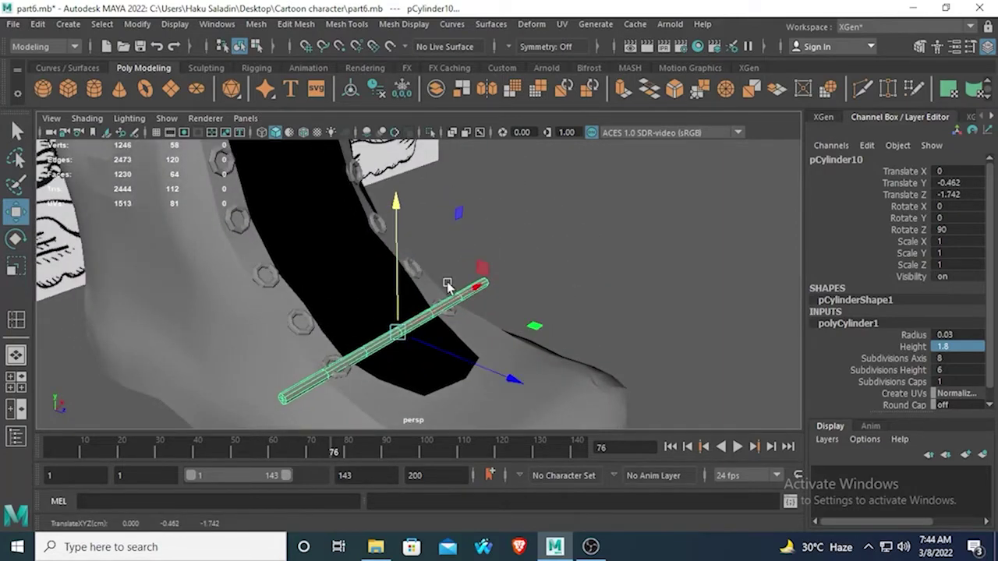
Shorten the lace cylinder to span the lowest eyelets, trying heights of 1.5 and 1.4 and settling on 1.3
left_click_drag(446, 278, 456, 359, "alt")
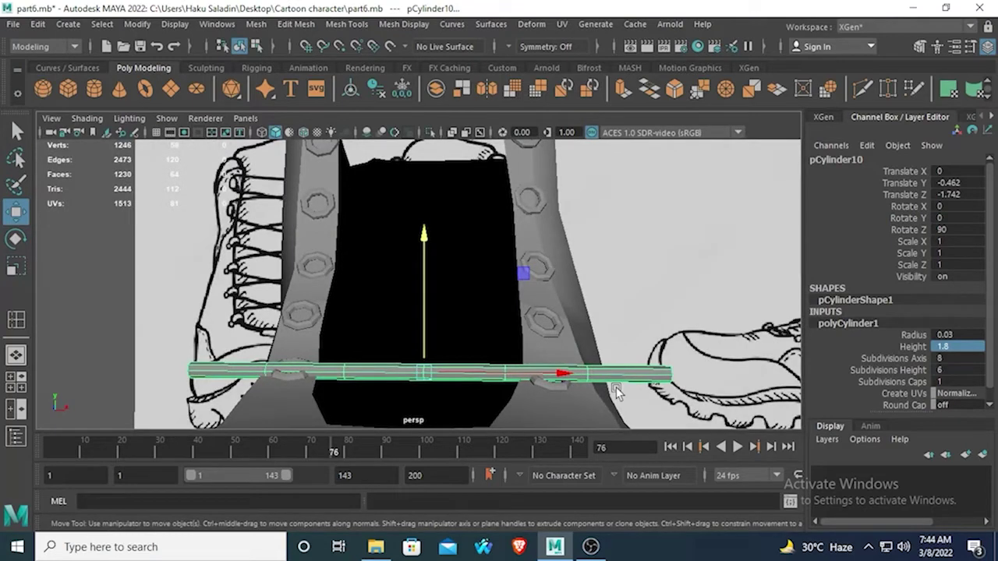
middle_click_drag(616, 387, 530, 368, "alt")
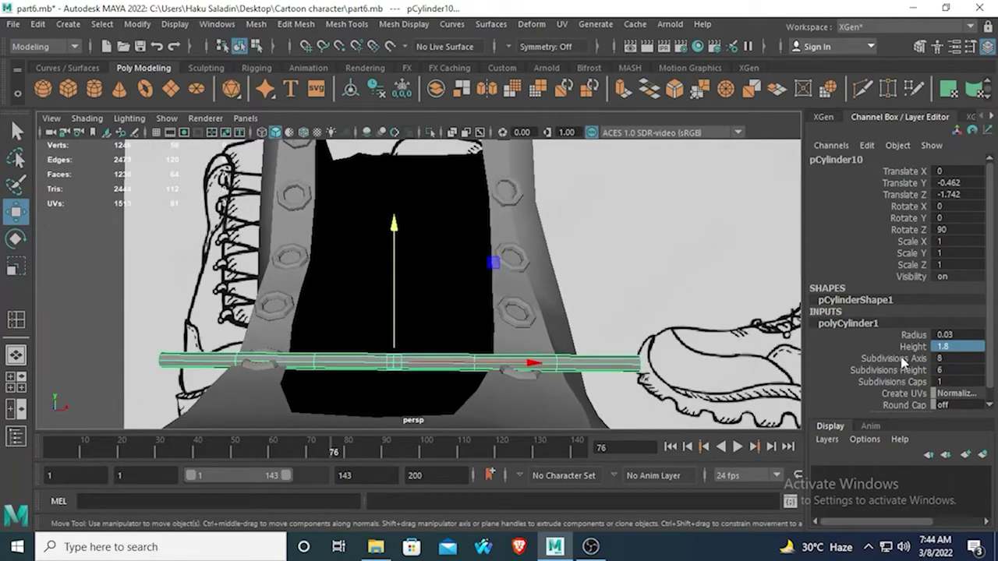
double_click(949, 344)
type("1.5")
key("Return")
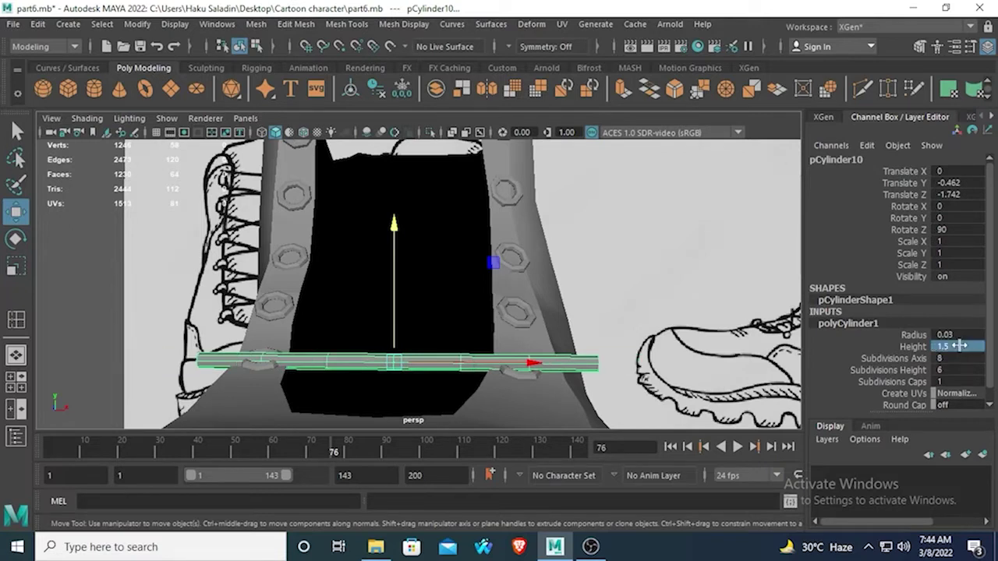
double_click(960, 345)
type("1.4")
key("Return")
double_click(962, 346)
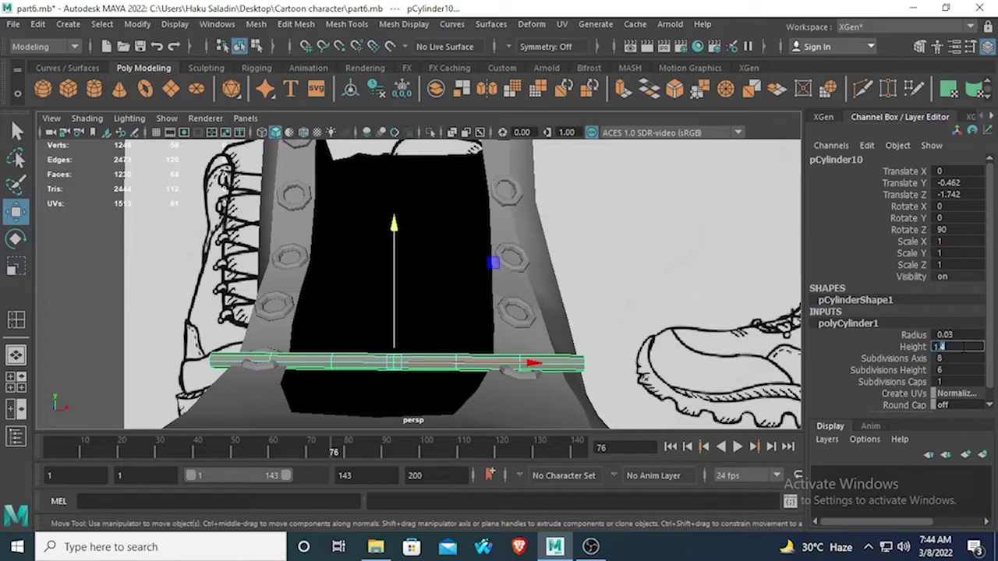
key("Return")
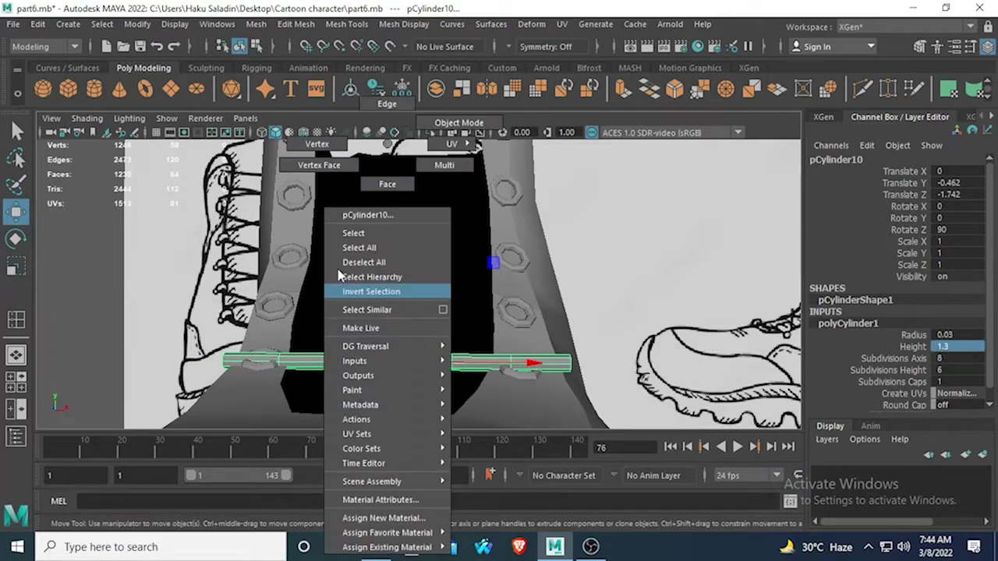
Raise the lace's middle vertex ring to about Y -0.410 to start an arch
right_click_drag(390, 363, 334, 137)
left_click_drag(383, 336, 395, 381)
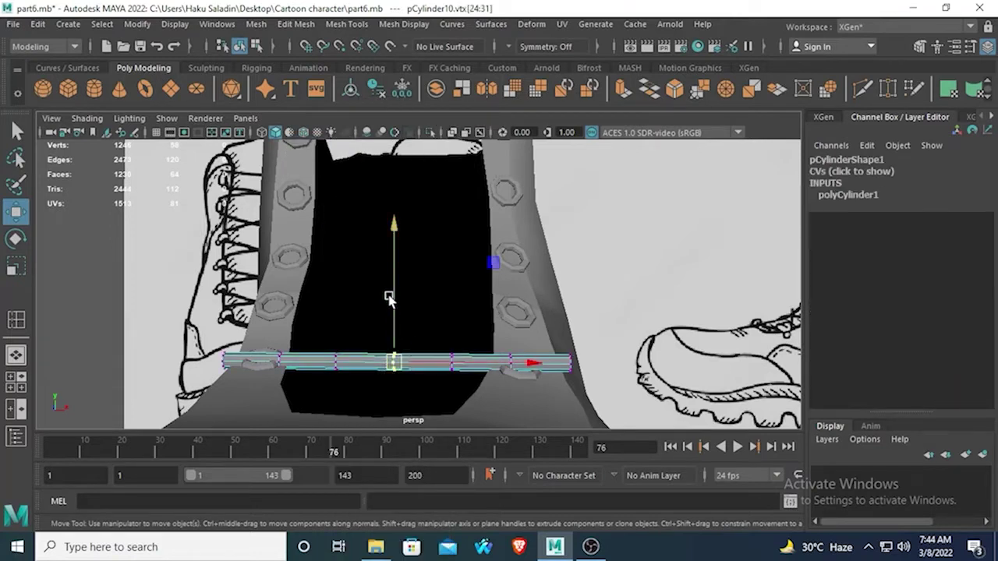
left_click_drag(395, 237, 394, 216)
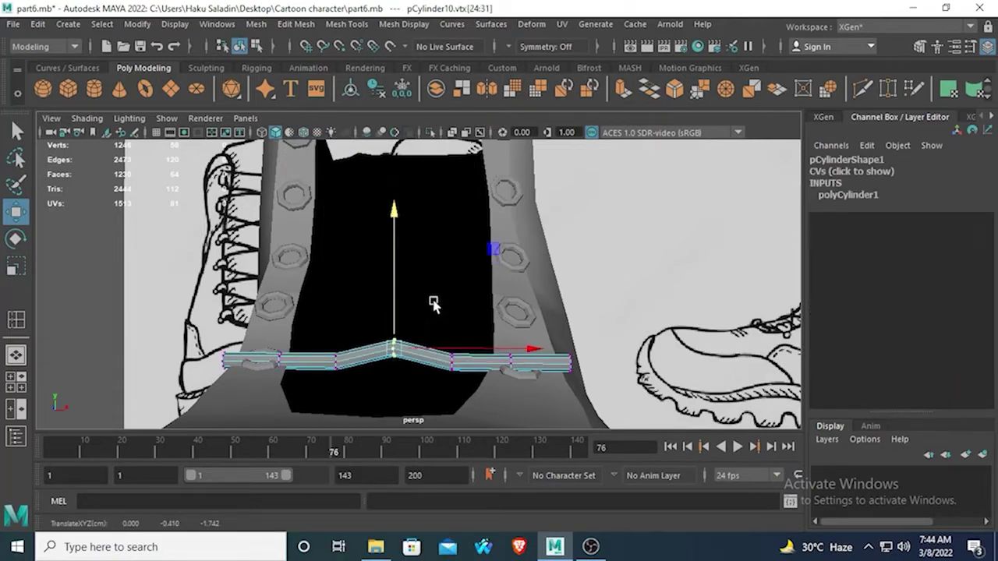
Raise the two vertex rings beside the lace's middle to about Y -0.418 to smooth the arch
left_click_drag(434, 301, 451, 381)
left_click(343, 379)
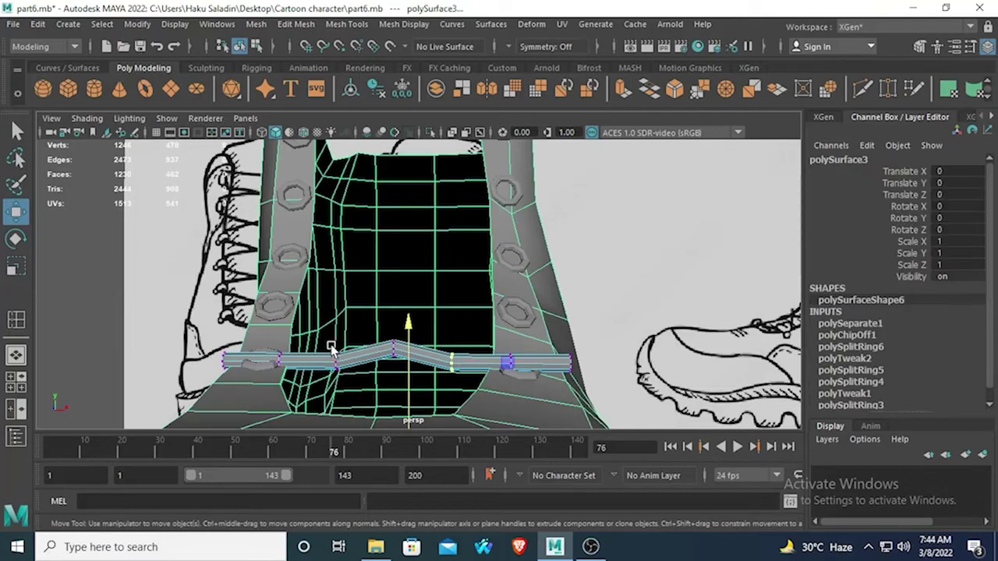
key("ctrl+z")
left_click_drag(301, 327, 354, 396, "shift")
left_click(396, 225)
key("ctrl+z")
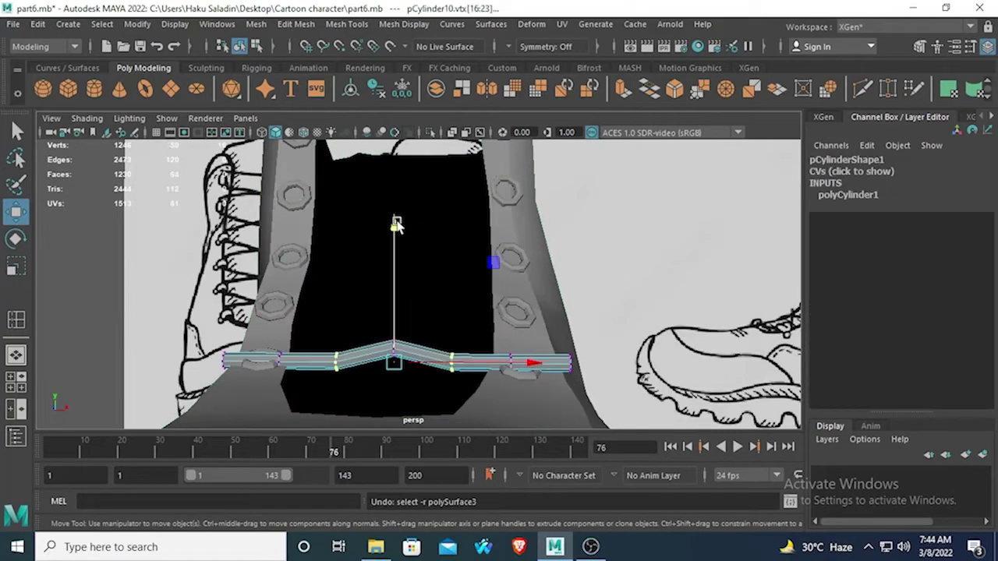
left_click_drag(394, 227, 394, 217)
left_click_drag(477, 314, 386, 272, "alt")
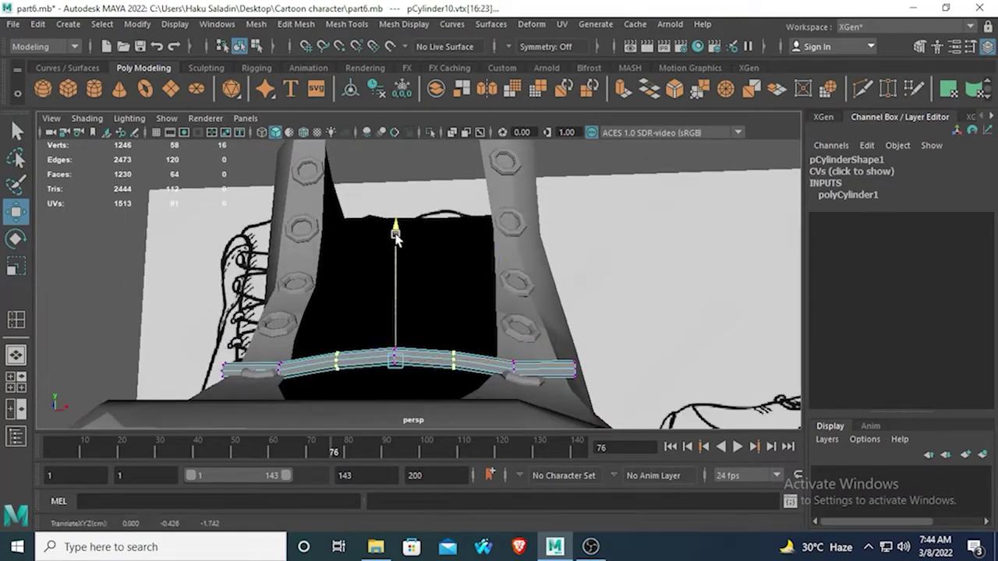
left_click_drag(395, 232, 399, 231)
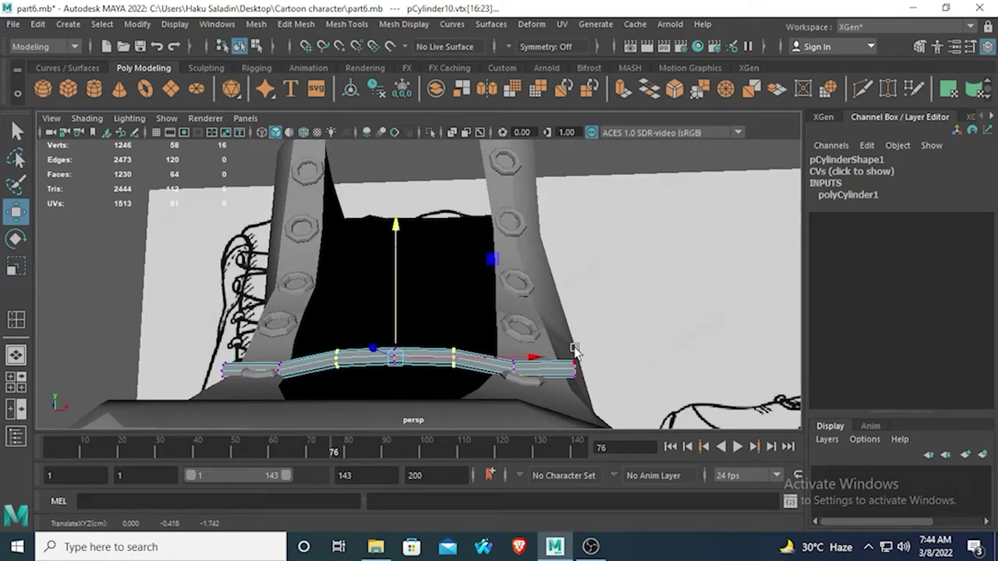
Try to rotate the vertices at the lace's right end, then undo the rotation
left_click_drag(573, 347, 589, 419)
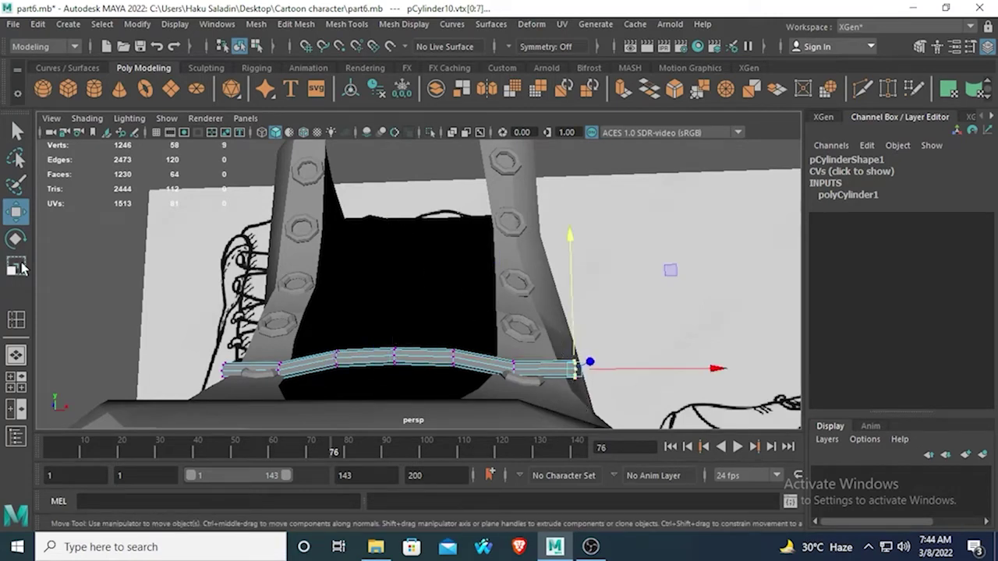
left_click(16, 238)
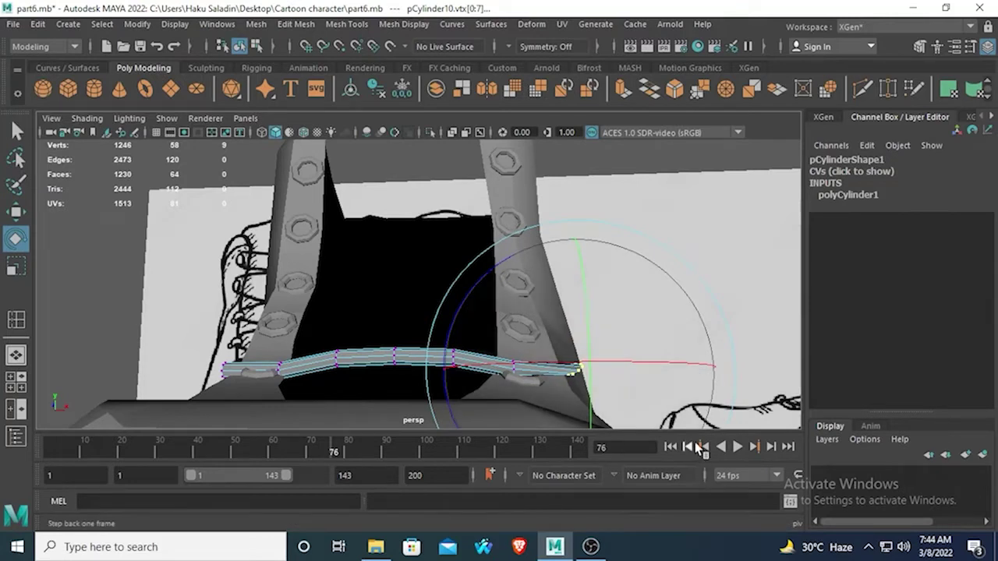
key("ctrl+z")
left_click(11, 220)
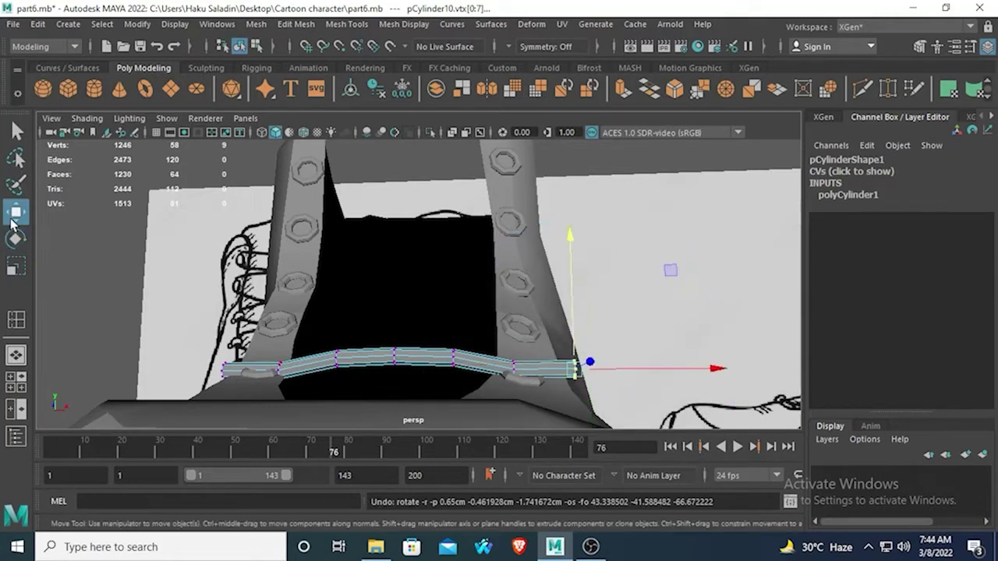
Move the lace's right end ring to about X 0.481, Y -0.525 inside the lowest eyelet and the adjacent ring to about X 0.426, Y -0.428
left_click_drag(711, 378, 668, 371)
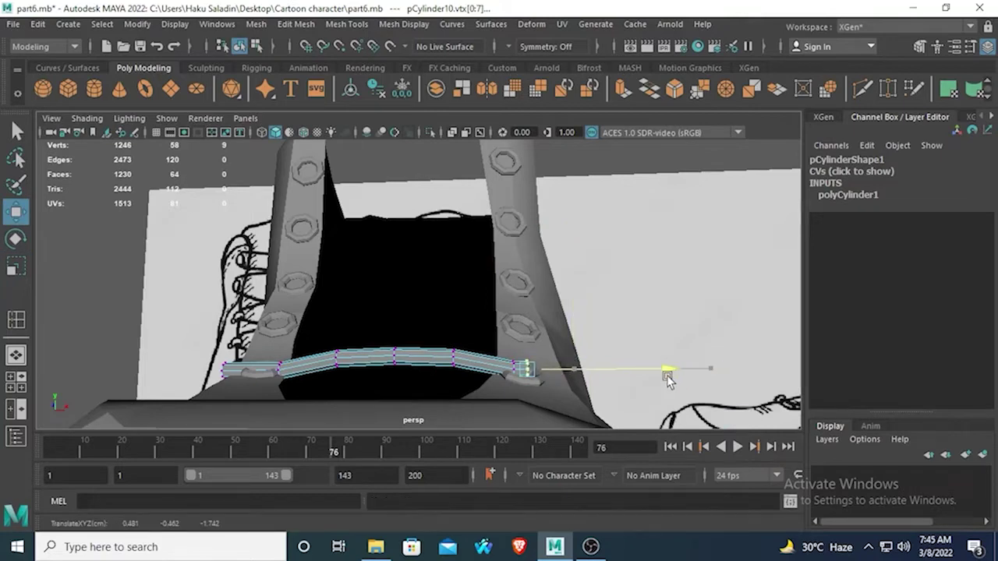
left_click_drag(535, 236, 528, 347)
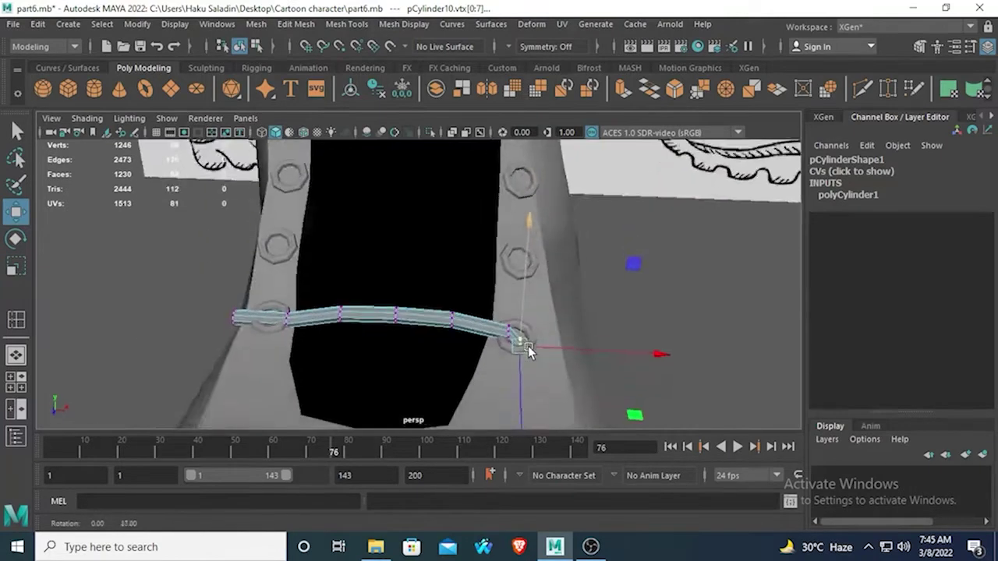
scroll(527, 353, "up", 4)
left_click_drag(535, 306, 558, 374)
left_click_drag(528, 326, 507, 216, "alt")
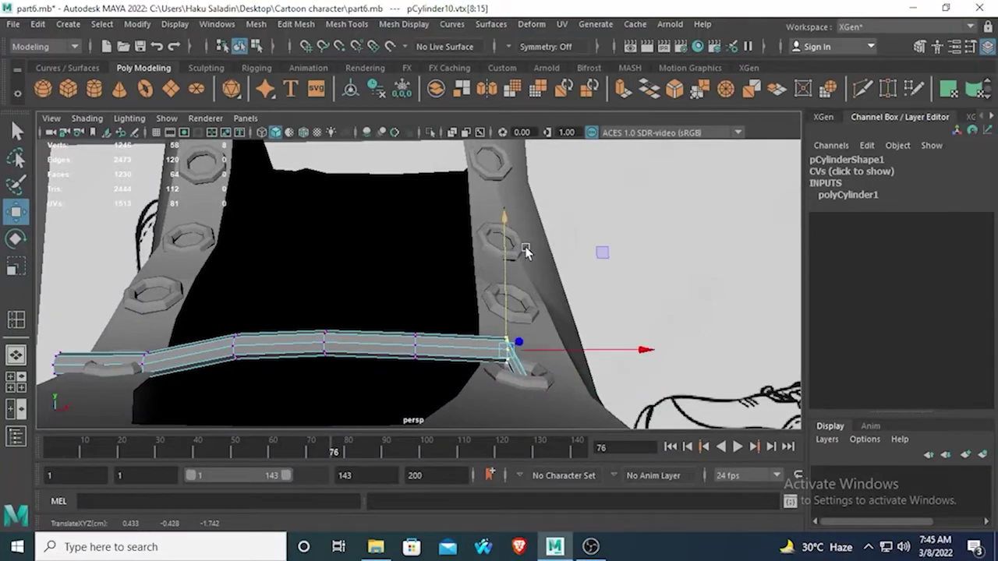
left_click_drag(648, 347, 649, 349)
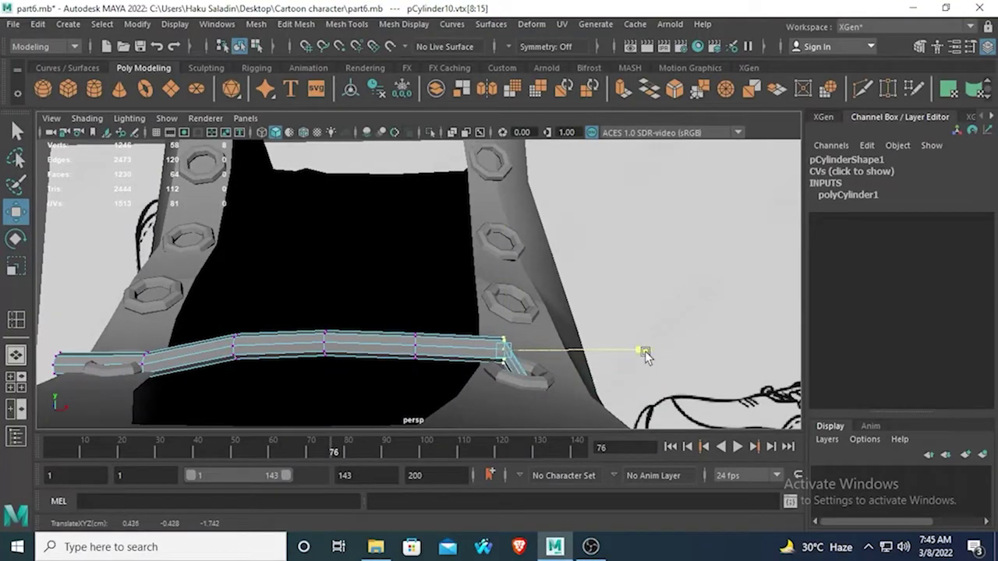
Try to flatten the vertex ring at the lace's right end with Scale, then undo the scaling
left_click_drag(501, 381, 570, 428)
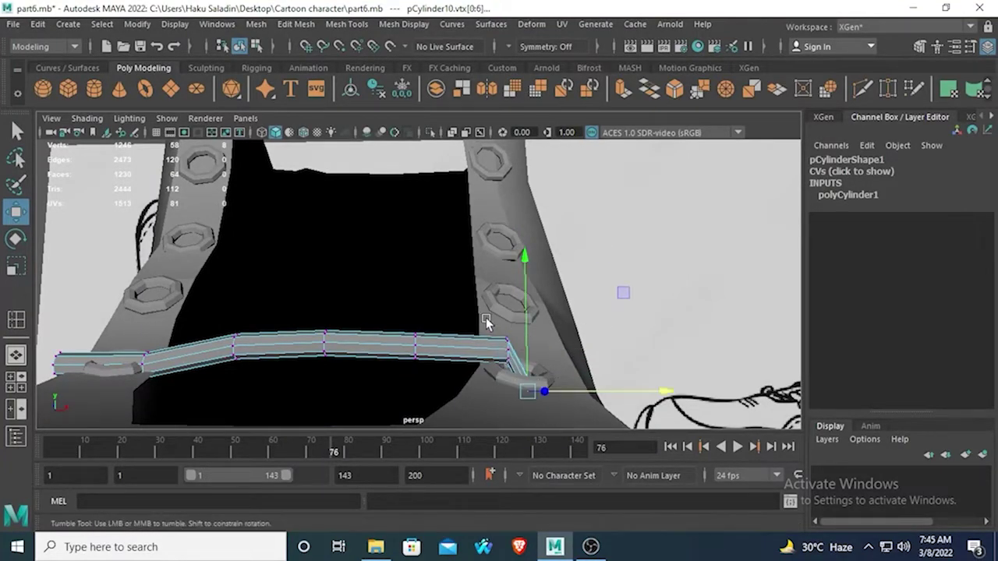
left_click_drag(488, 322, 478, 345, "alt")
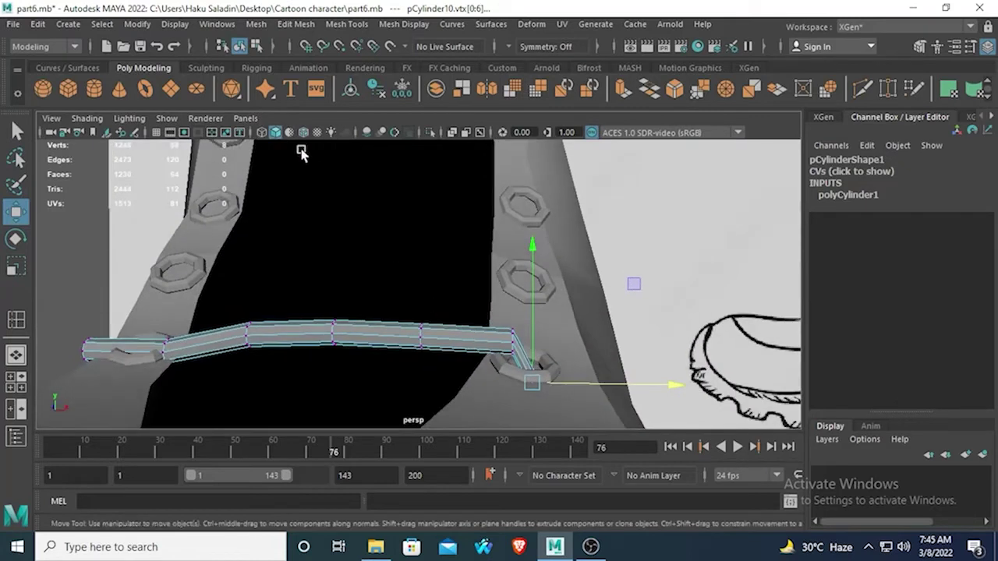
key("r")
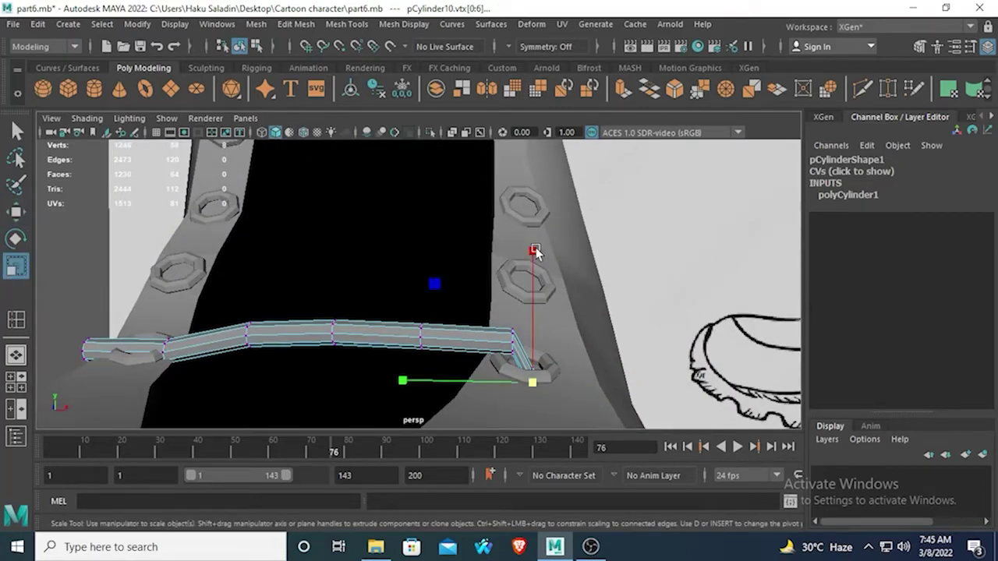
left_click_drag(535, 250, 550, 337)
left_click_drag(556, 382, 556, 382)
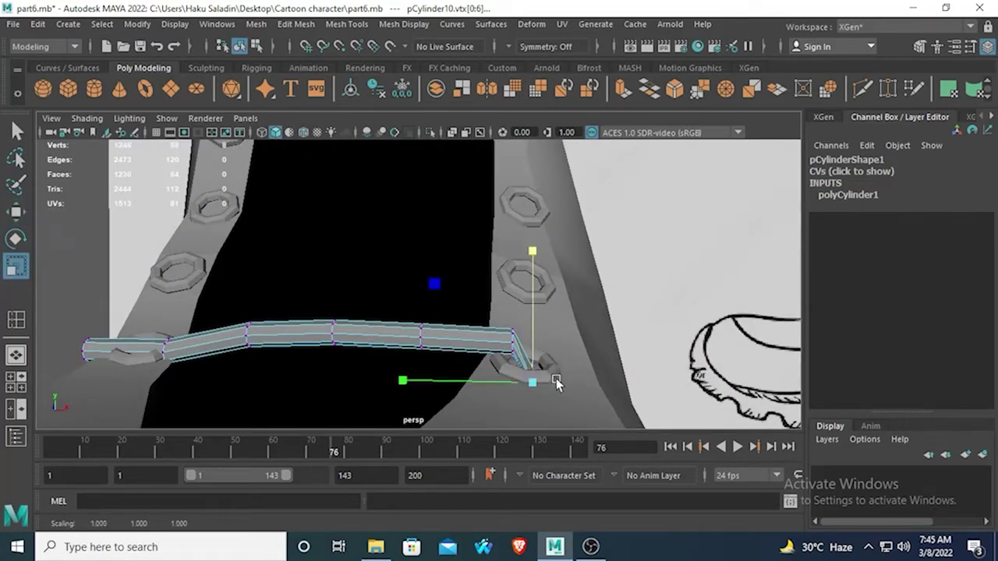
key("ctrl+z")
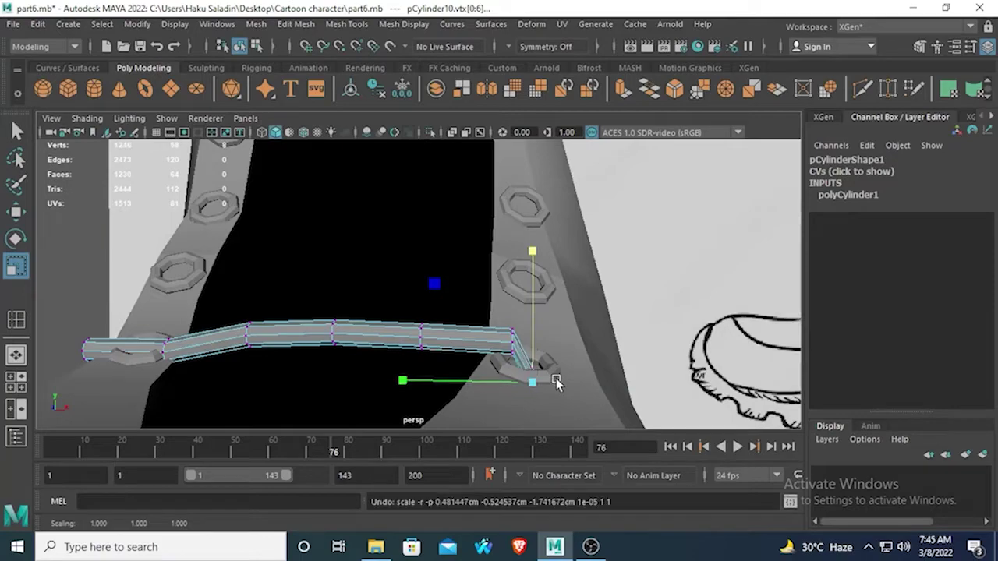
Examine how the lace's right end sits in its eyelet in wireframe, shaded and smooth preview display
left_click(262, 133)
left_click_drag(537, 227, 473, 224, "alt")
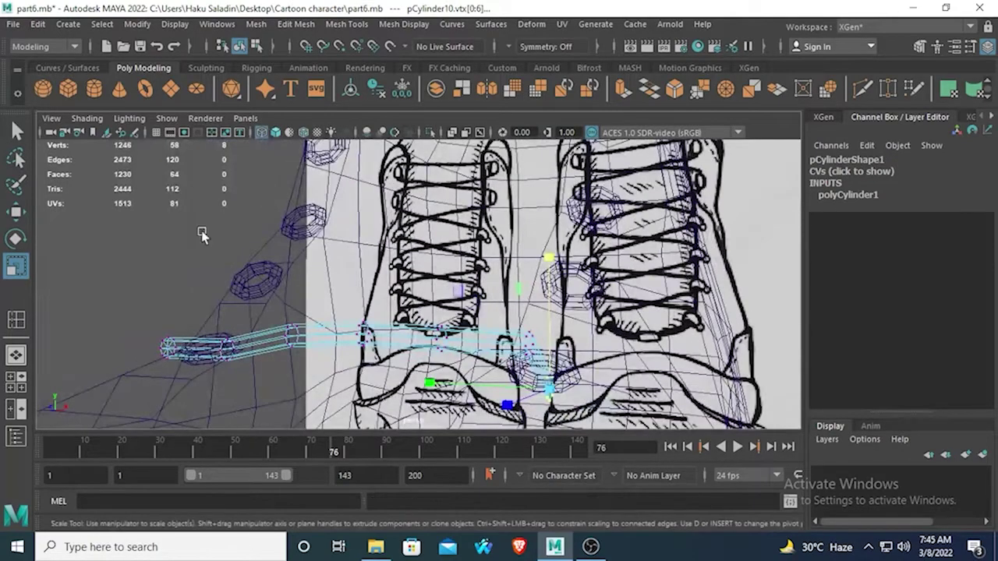
key("e")
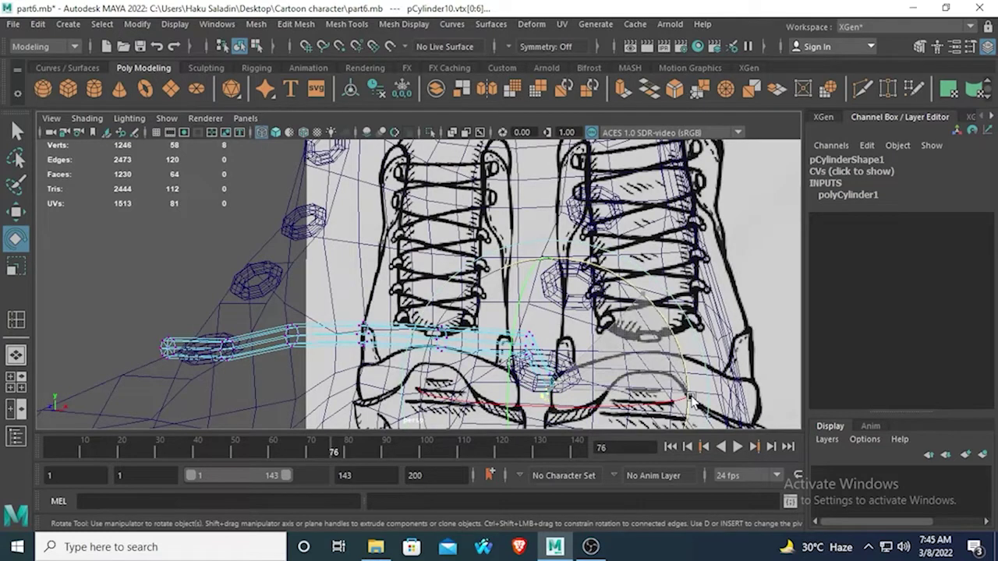
left_click(266, 134)
left_click_drag(511, 270, 468, 274, "alt")
key("3")
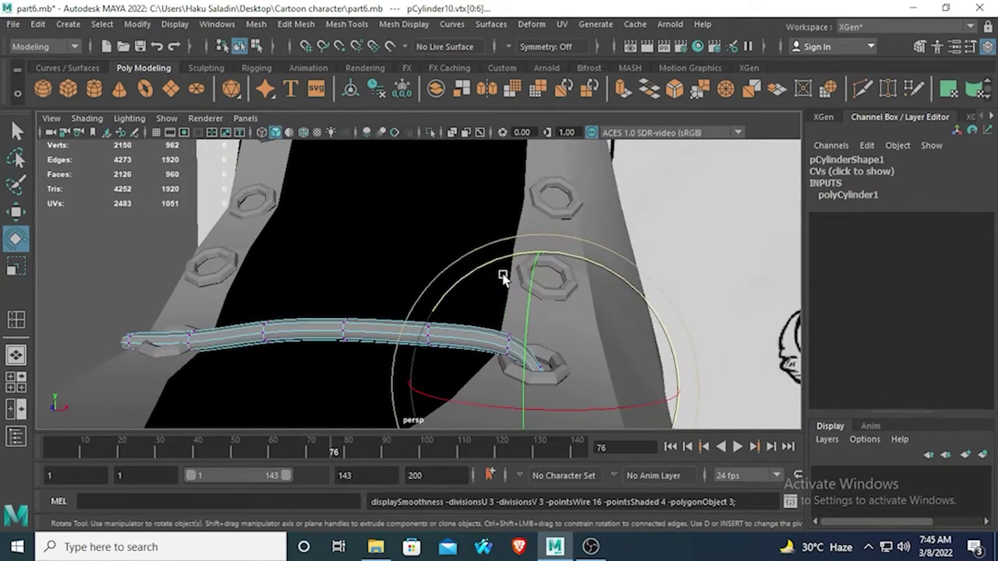
key("1")
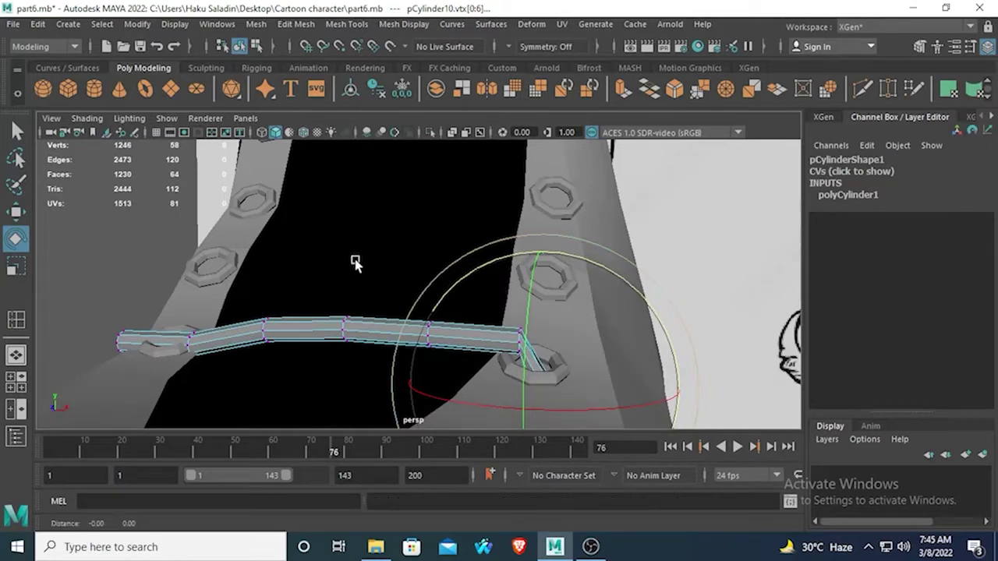
Move the lace's left end ring inward to about X -0.518 and lower it into the left flap's lowest eyelet
middle_click_drag(357, 262, 492, 224, "alt")
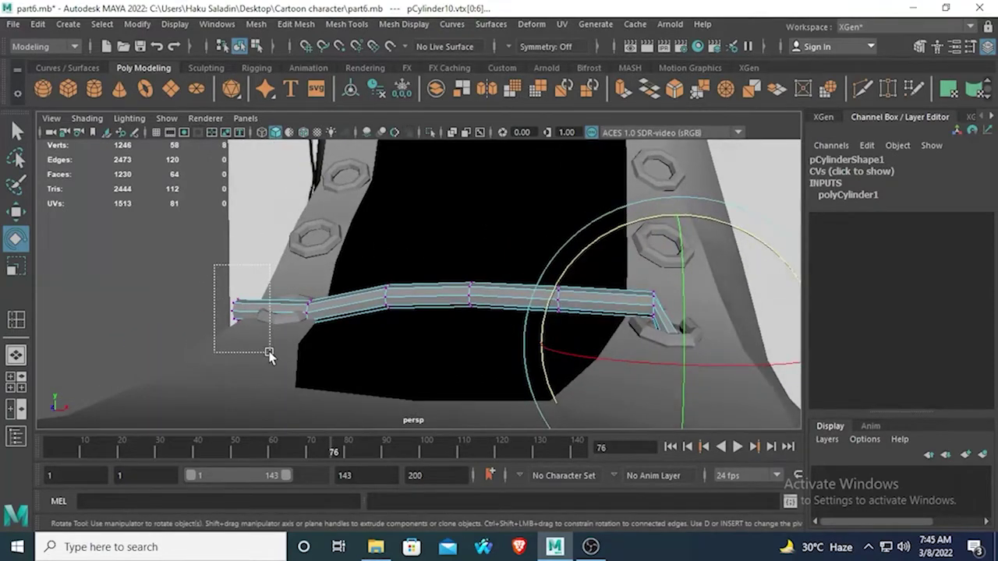
left_click_drag(269, 355, 269, 354)
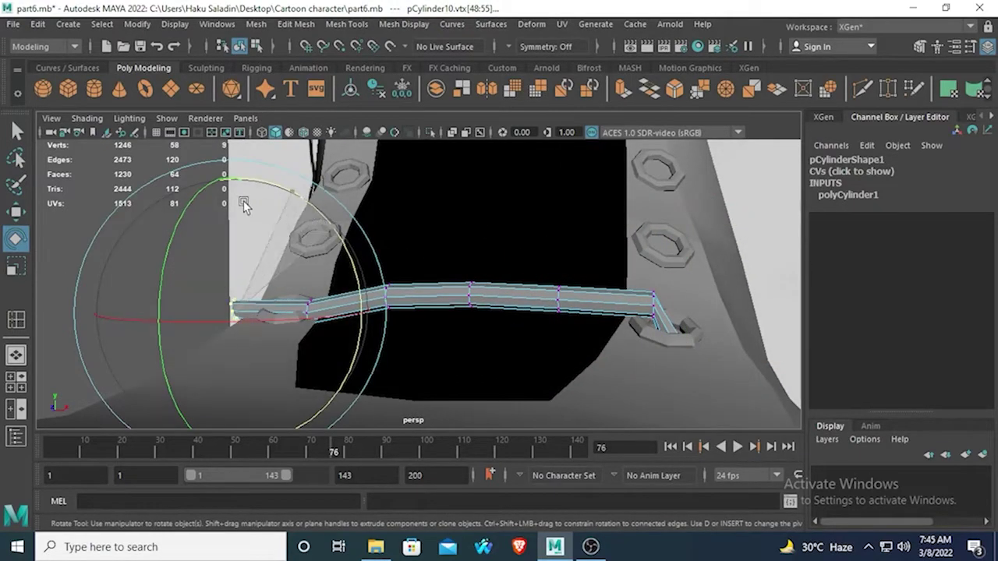
key("w")
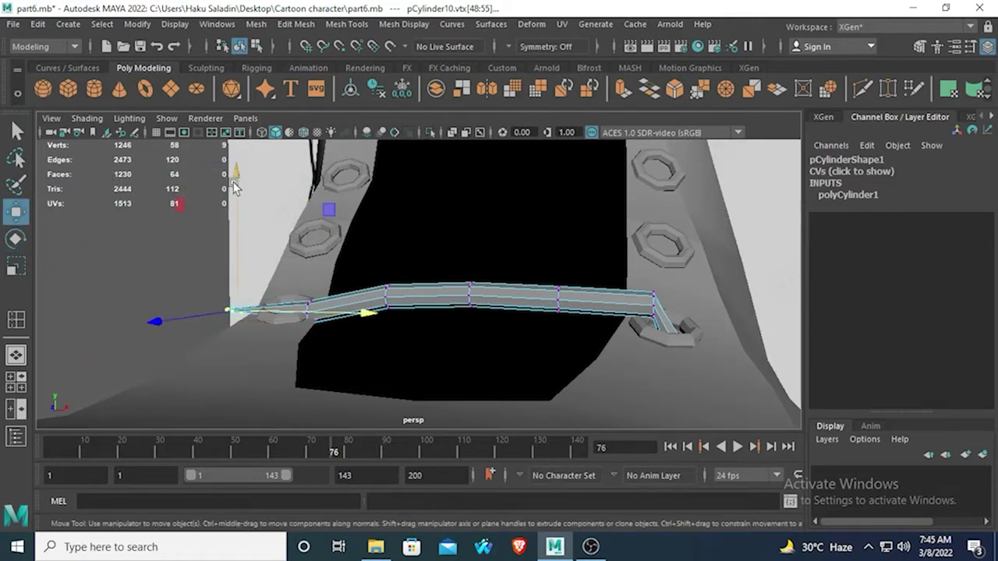
left_click_drag(235, 179, 250, 205)
left_click_drag(351, 341, 382, 340)
left_click_drag(273, 238, 276, 185)
left_click_drag(395, 312, 405, 313)
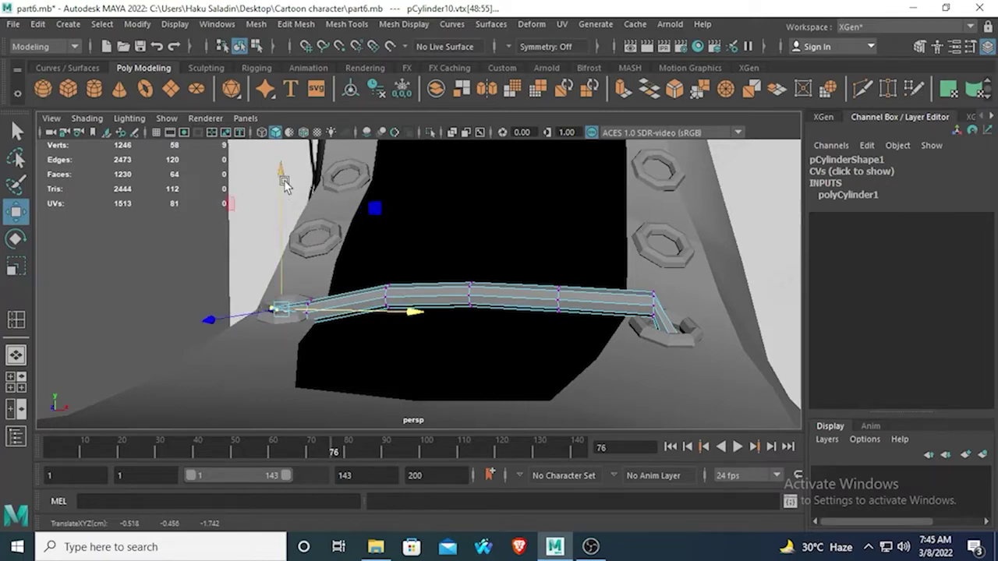
left_click_drag(284, 183, 286, 209)
left_click_drag(362, 379, 294, 338, "alt")
Scale the lace's left end ring down vertically inside the eyelet, keeping the shaded display
left_click(14, 268)
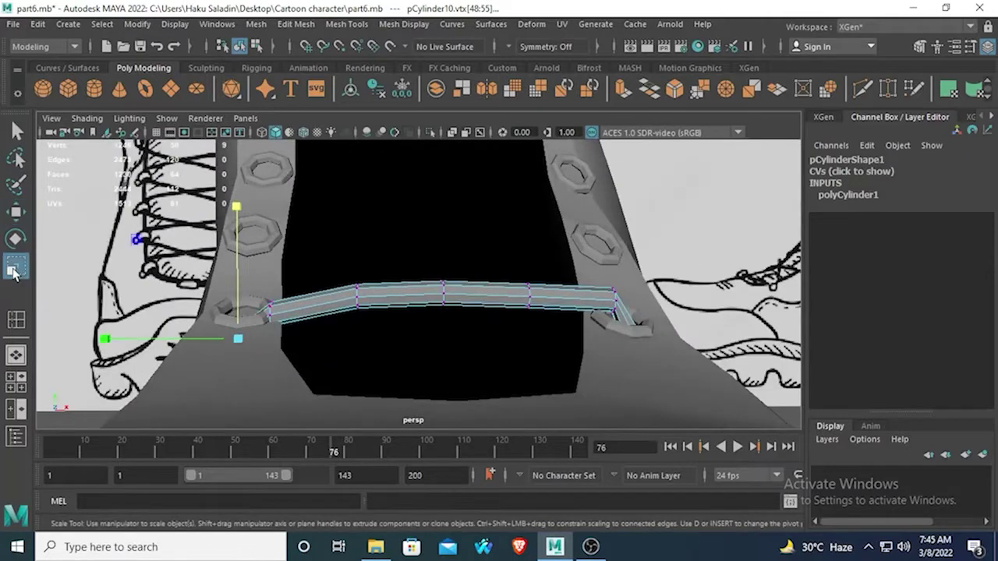
left_click_drag(240, 207, 240, 296)
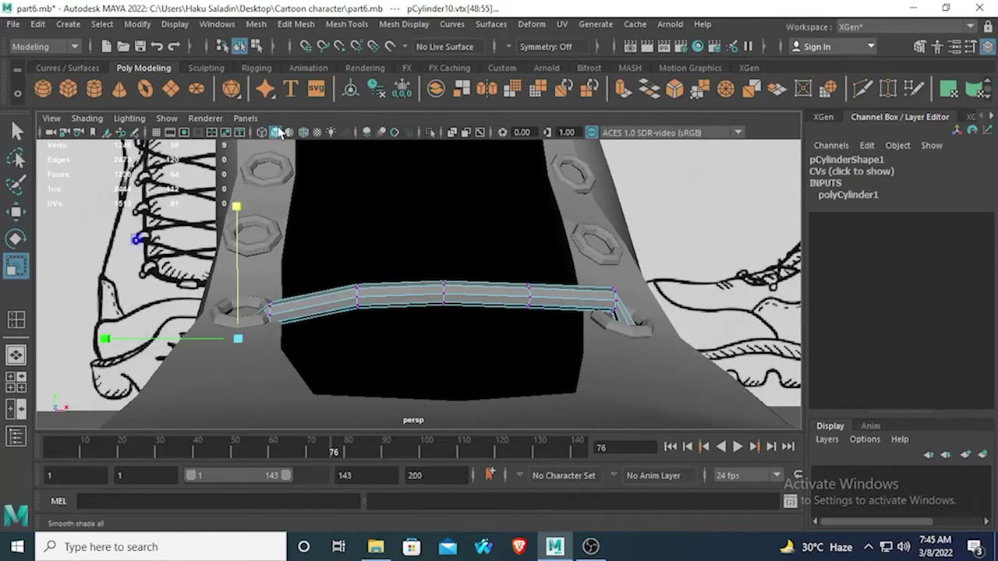
left_click(278, 129)
left_click(278, 129)
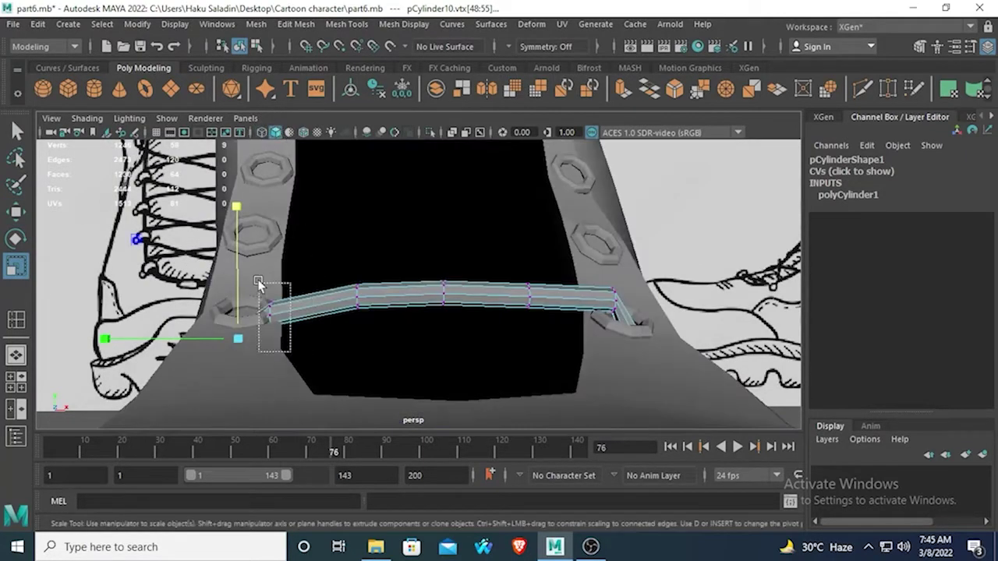
Move the vertex ring next to the lace's left end to about X -0.483, Y -0.425
left_click_drag(259, 285, 258, 283)
key("w")
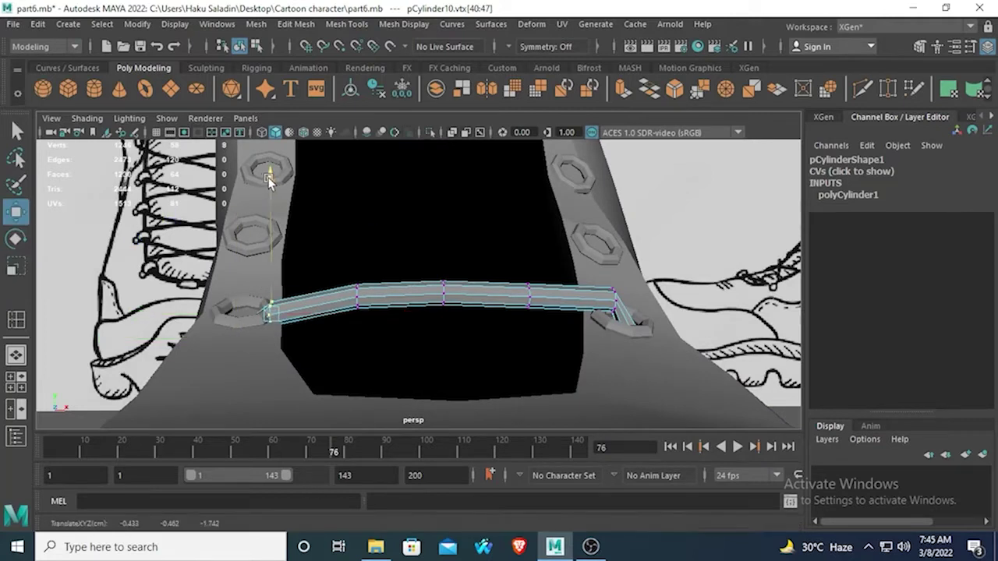
left_click_drag(268, 179, 270, 165)
middle_click_drag(411, 300, 390, 300)
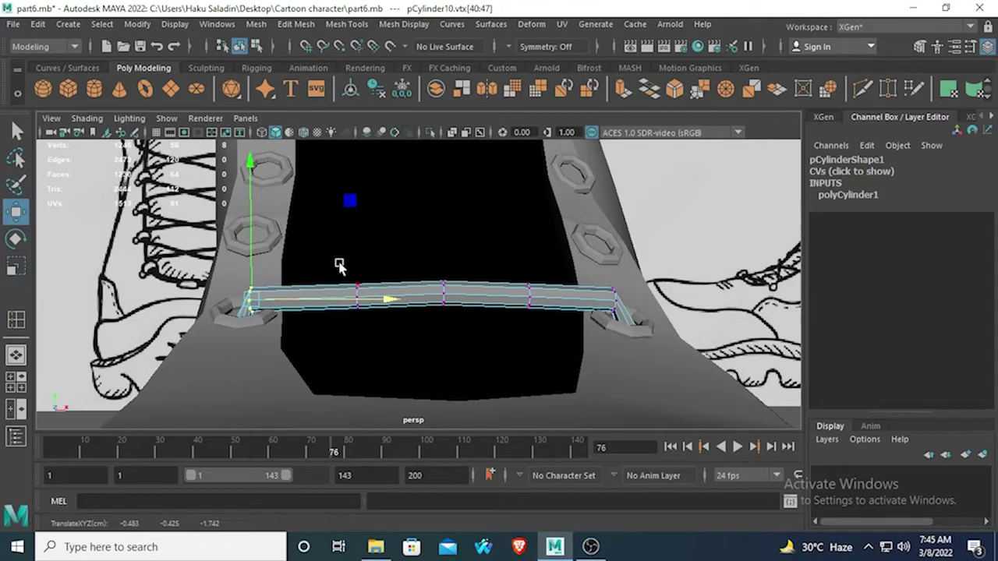
Raise the two vertex rings beside the lace's middle to about Y -0.412 and scale them slightly farther apart along the lace
left_click_drag(333, 248, 384, 338)
left_click_drag(504, 251, 571, 376, "shift")
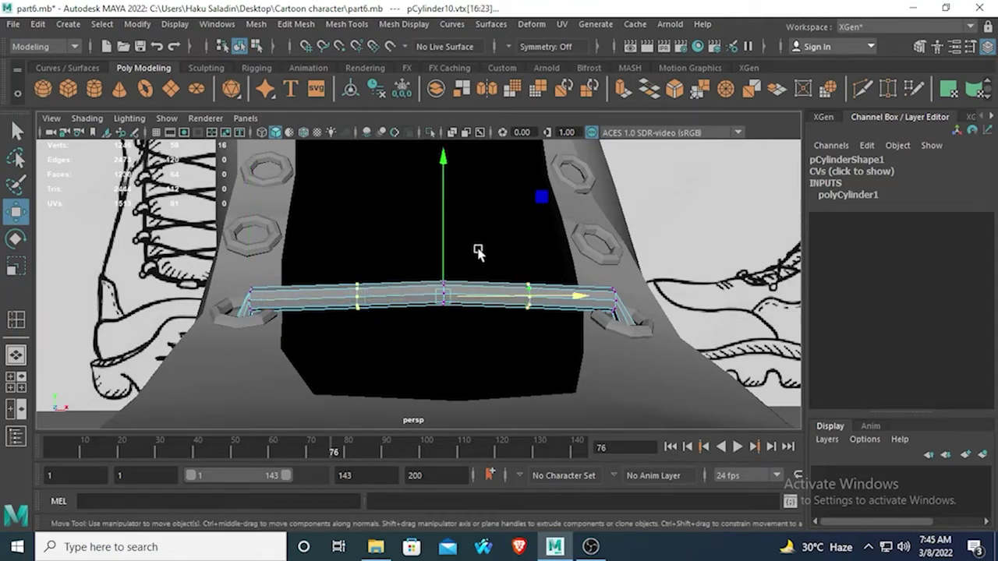
left_click(447, 166)
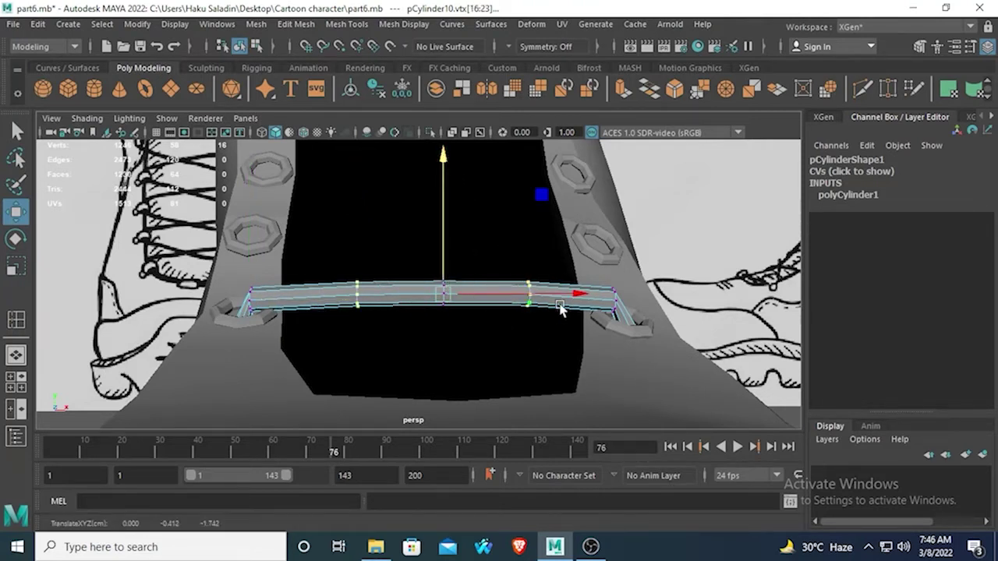
left_click(15, 265)
left_click_drag(314, 290, 273, 302)
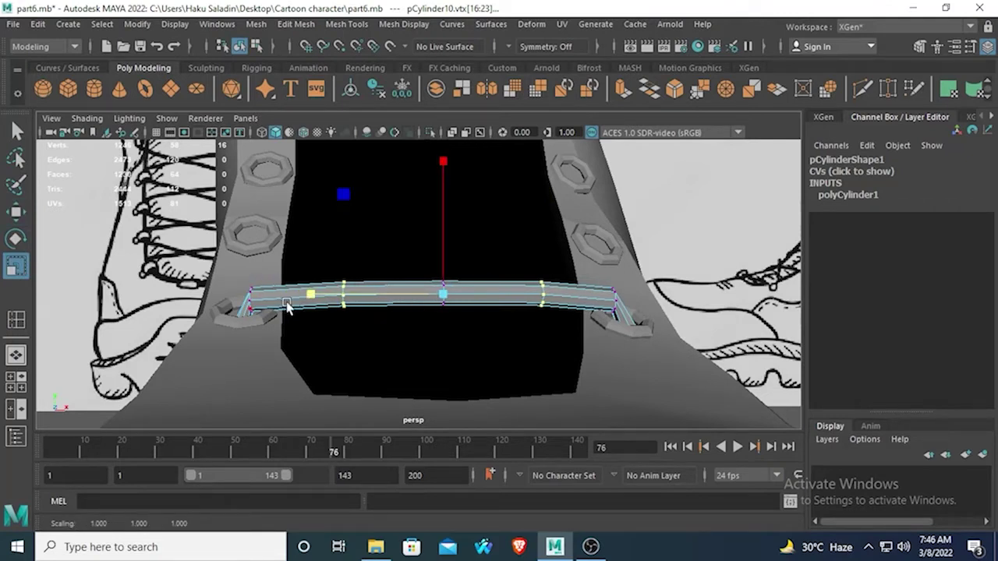
Turn on smooth preview for the lace, then return to object mode and deselect it
key("3")
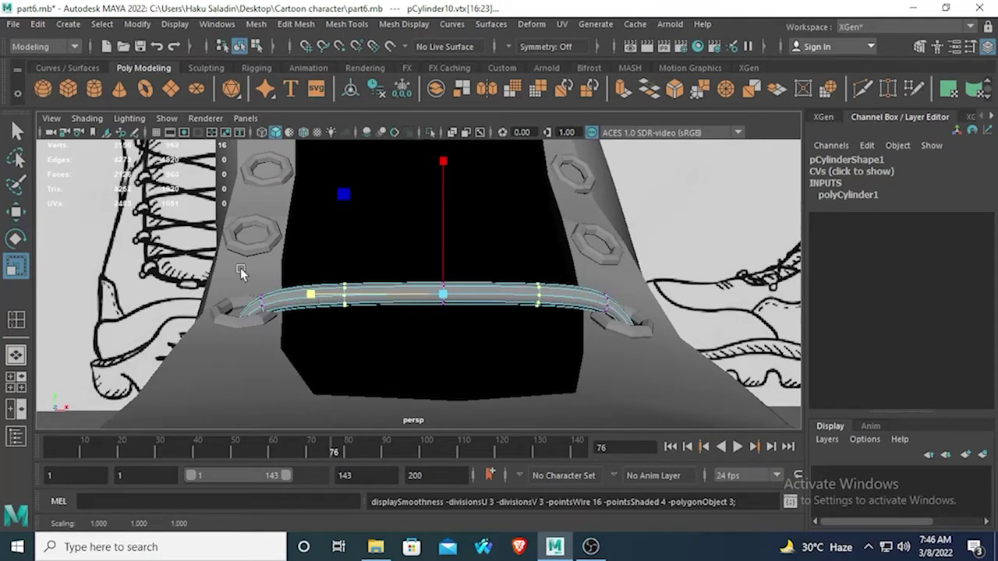
left_click_drag(241, 273, 369, 307, "alt")
right_click_drag(357, 284, 427, 123)
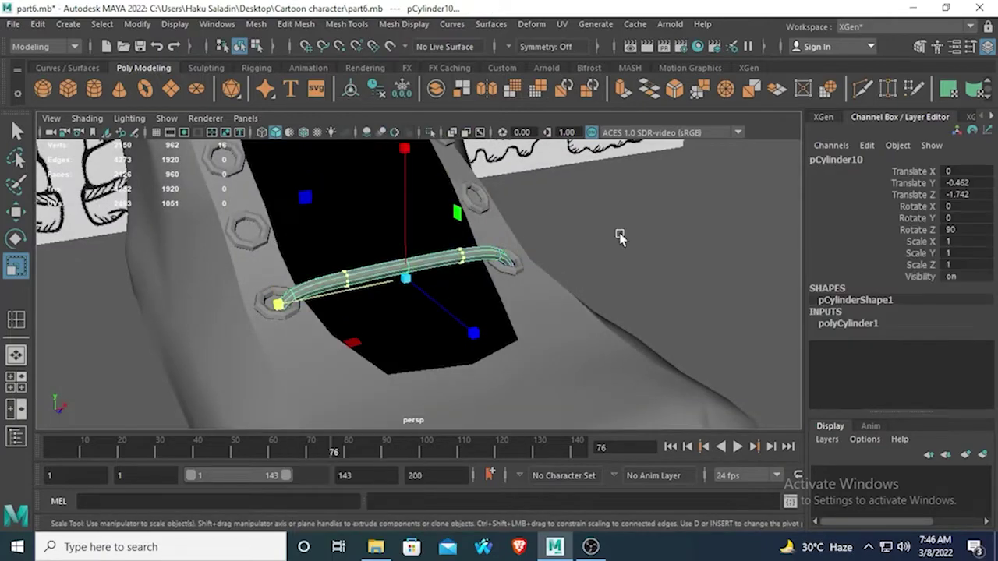
left_click(619, 236)
scroll(620, 238, "down", 5)
left_click_drag(367, 295, 331, 274, "alt")
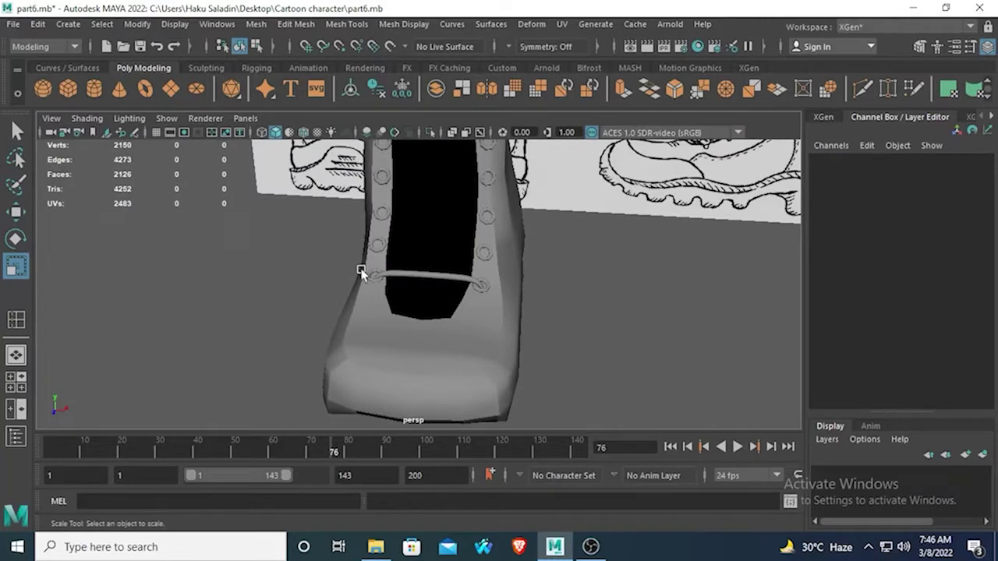
Scale the whole lace to about 0.929 in X, 1.051 in Y and 1.169 in Z so it fits the lowest eyelets
scroll(361, 271, "up", 2)
left_click_drag(376, 135, 400, 258, "alt")
scroll(418, 255, "up", 5)
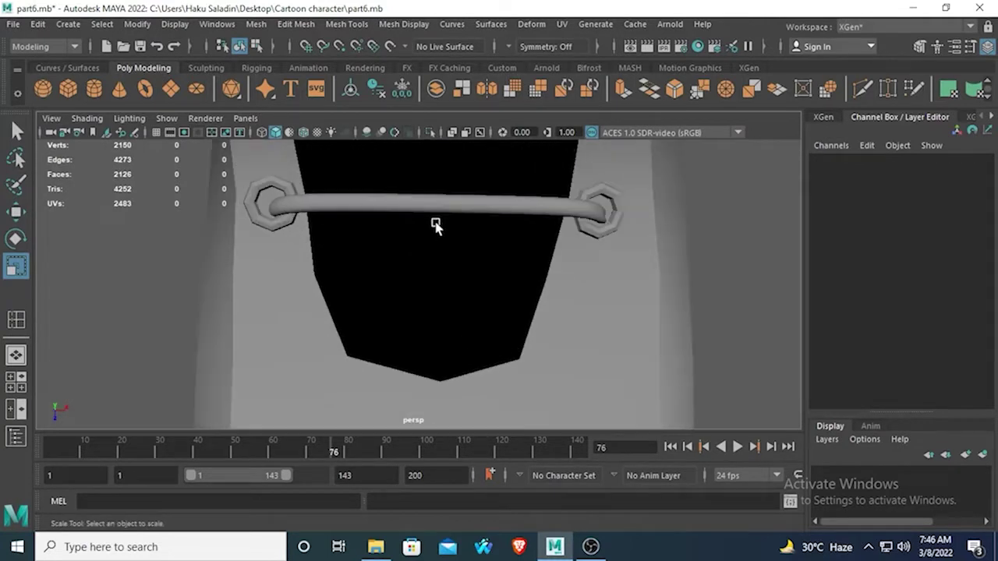
left_click(472, 206)
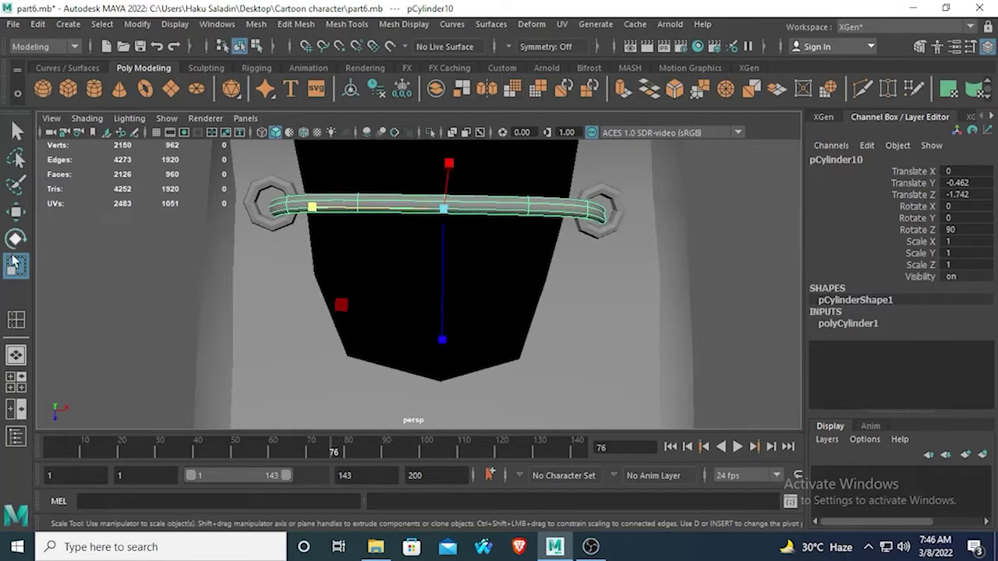
left_click_drag(443, 209, 454, 215)
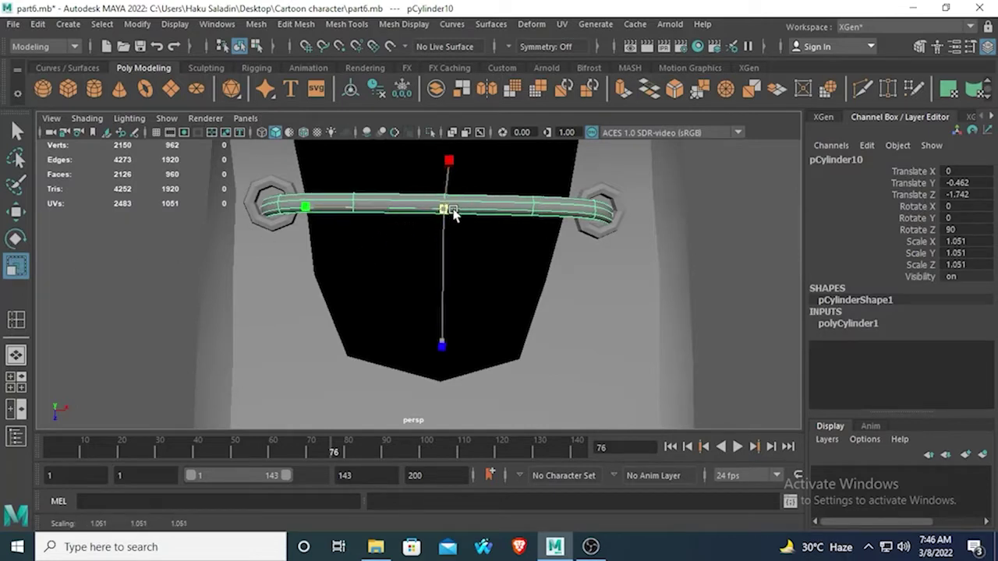
left_click_drag(438, 345, 446, 347)
left_click_drag(356, 305, 466, 261, "alt")
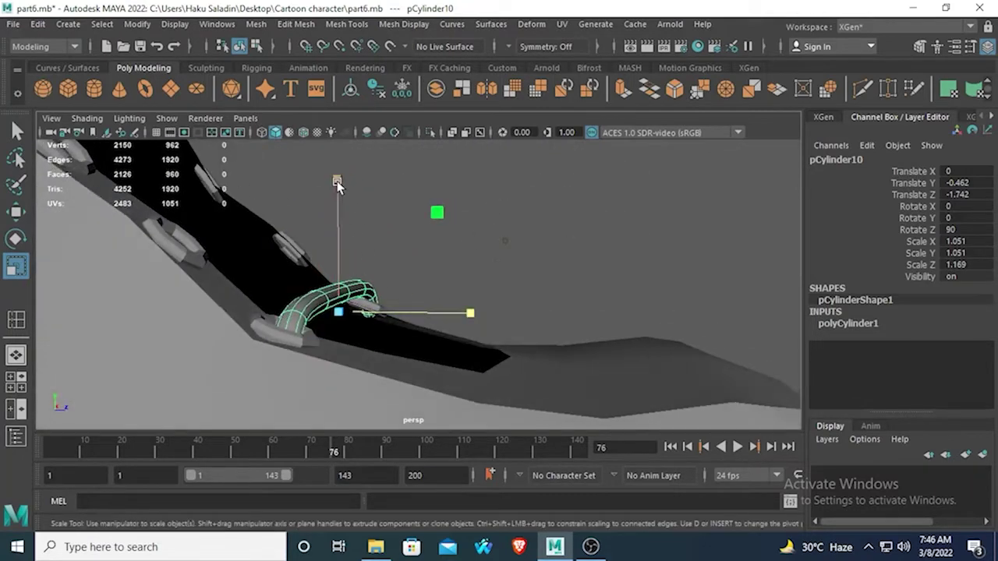
left_click_drag(338, 182, 339, 198)
left_click_drag(438, 305, 371, 403, "alt")
left_click(132, 299)
Duplicate the lace and move the copy back to about Z -2.155 and up to the second-lowest pair of eyelets
scroll(181, 274, "down", 4)
left_click_drag(184, 273, 403, 344, "alt")
left_click(419, 313)
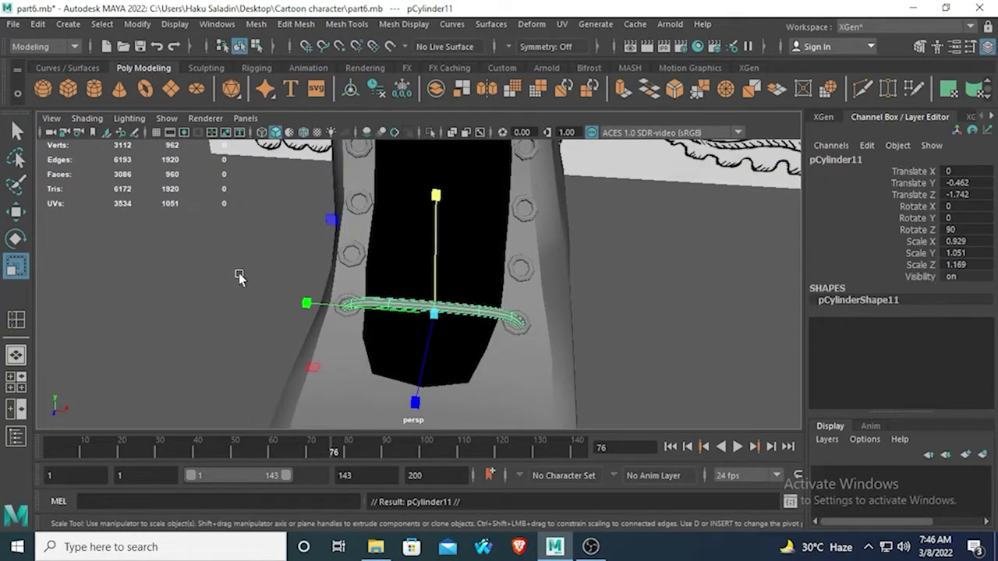
left_click(17, 213)
left_click_drag(411, 422, 594, 307)
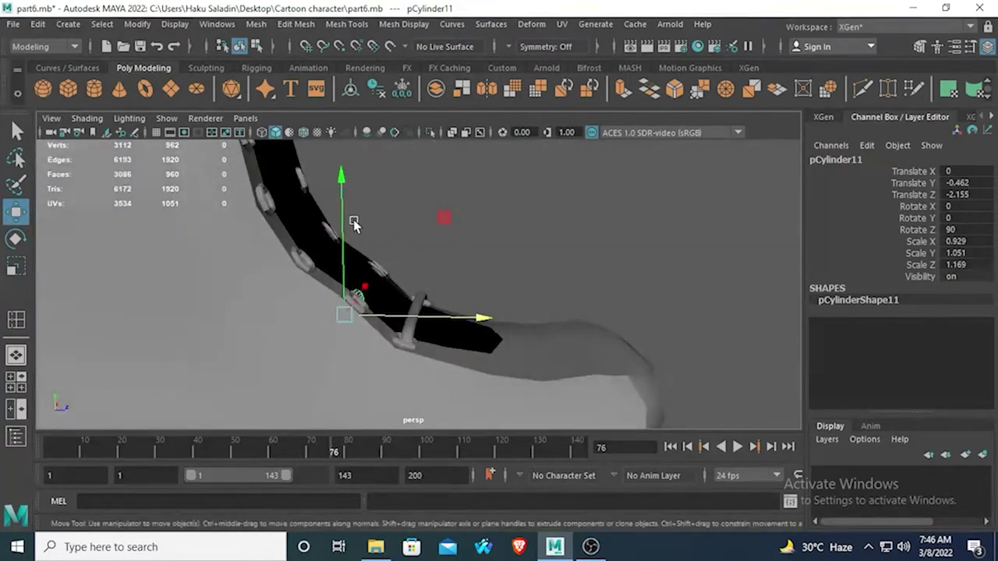
left_click_drag(348, 174, 356, 148)
scroll(438, 319, "up", 3)
left_click_drag(463, 333, 419, 207, "alt")
left_click(428, 153)
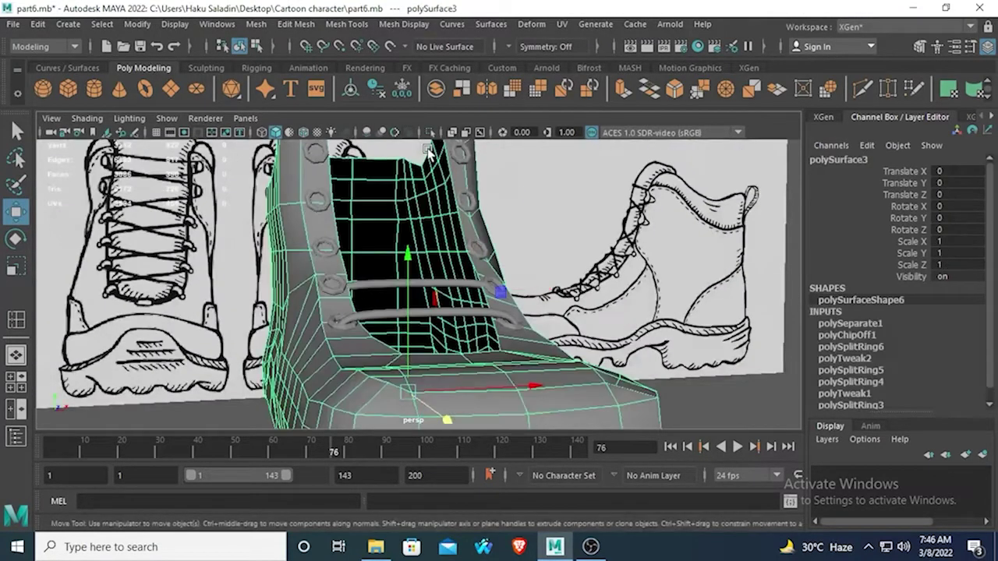
Undo the accidental selection of the boot upper so the lace copy is selected again, and view it from above
key("ctrl+z")
mouse_move(419, 150)
left_mouse_down()
mouse_move(421, 134)
mouse_move(425, 148)
left_mouse_up()
key("space")
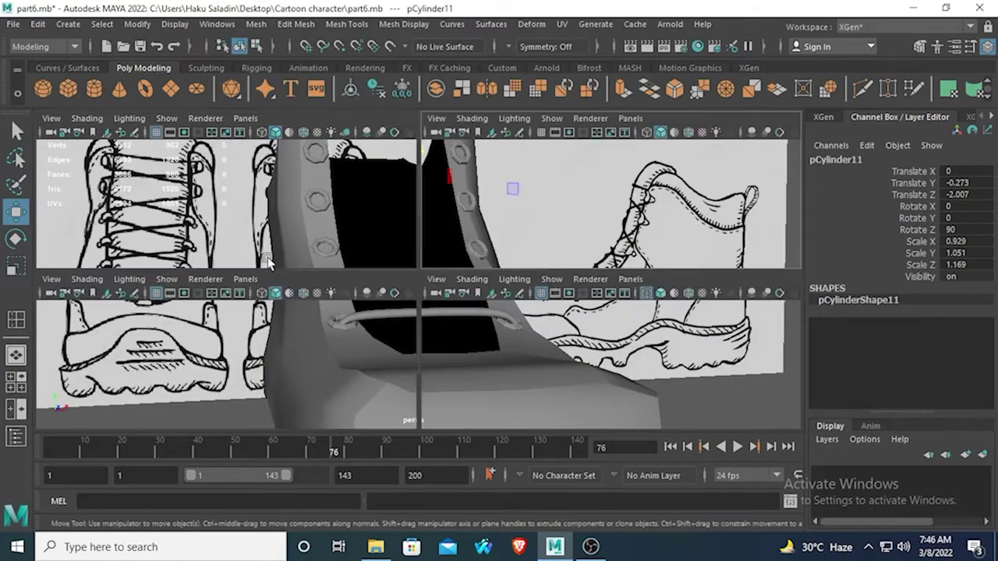
key("space")
middle_click_drag(410, 266, 425, 246, "alt")
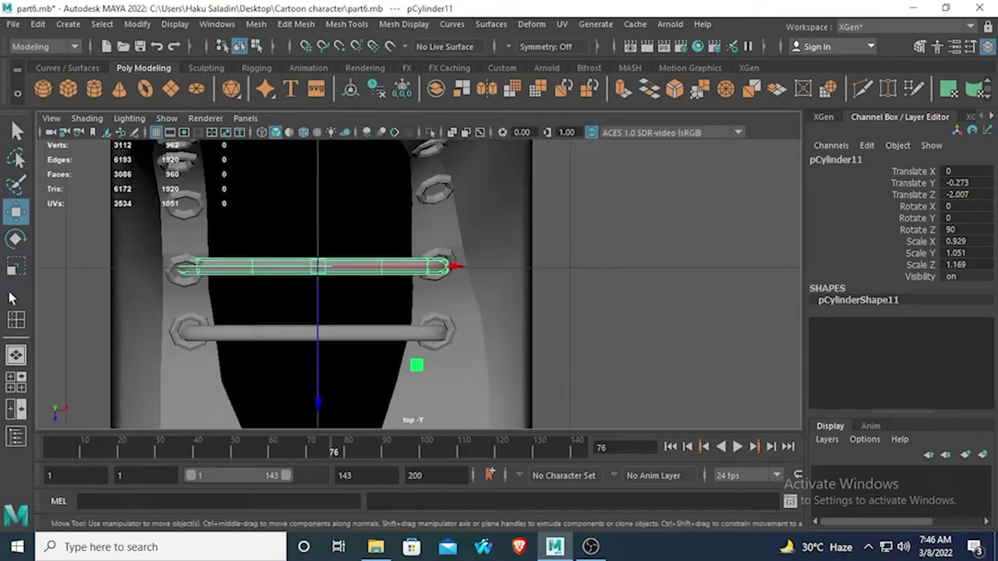
Rotate the lace copy to about -13.4 in X and move it to about Z -1.865, running diagonally from a lowest eyelet to the opposite second-lowest one
left_click(13, 241)
left_click_drag(430, 201, 439, 263)
left_click(15, 211)
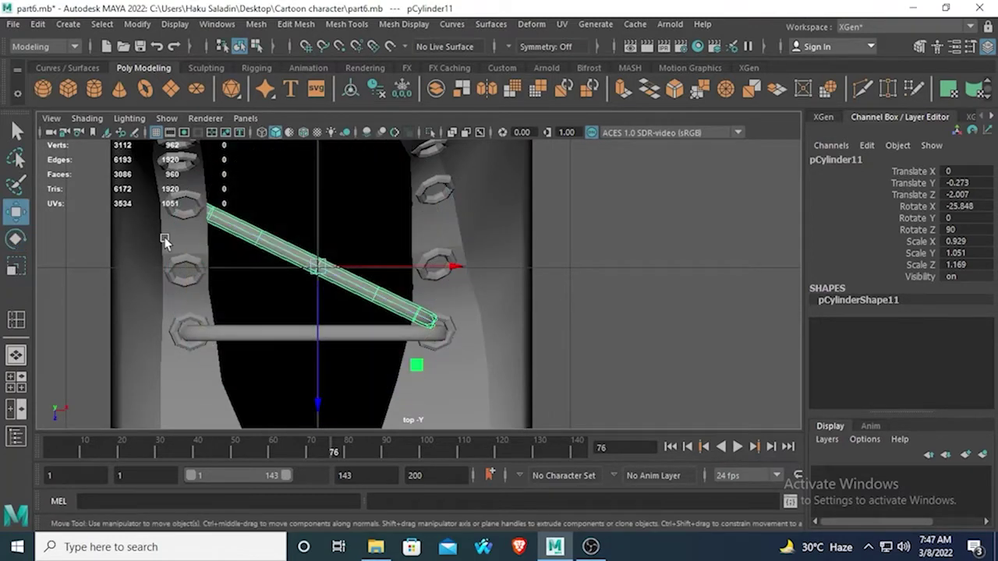
mouse_move(321, 403)
left_mouse_down()
mouse_move(323, 416)
mouse_move(329, 408)
left_mouse_up()
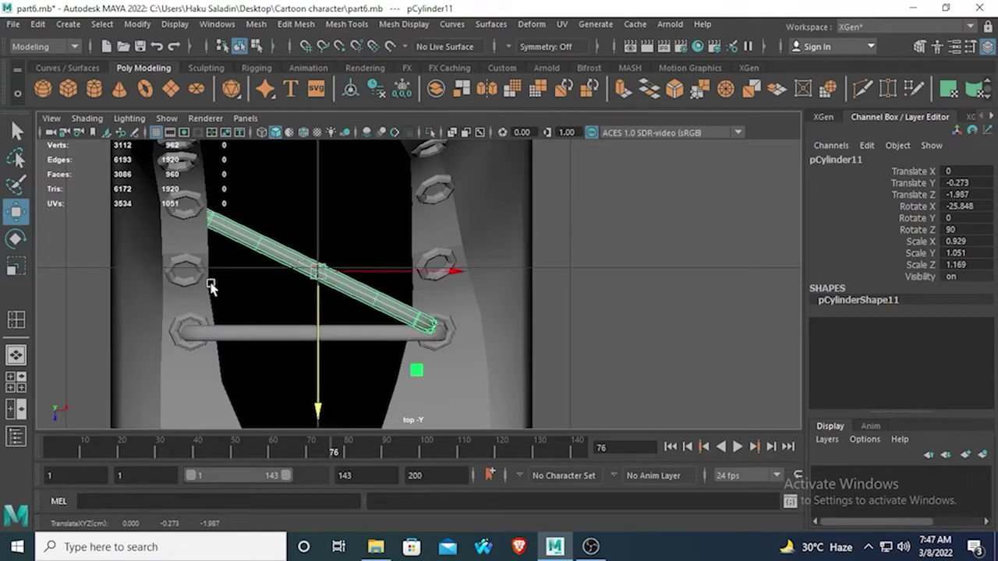
left_click(15, 239)
left_click_drag(442, 223, 427, 198)
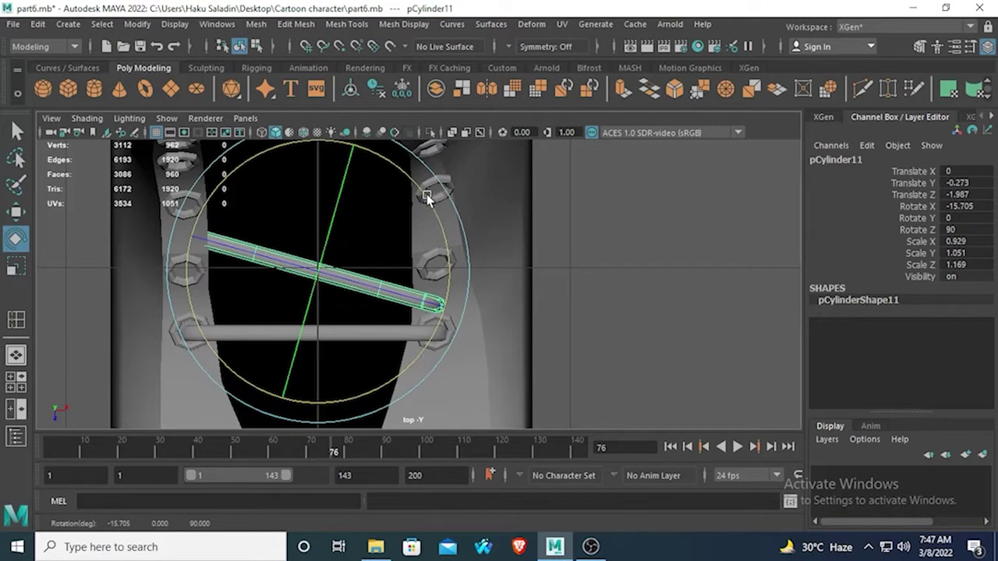
double_click(20, 231)
left_click(16, 212)
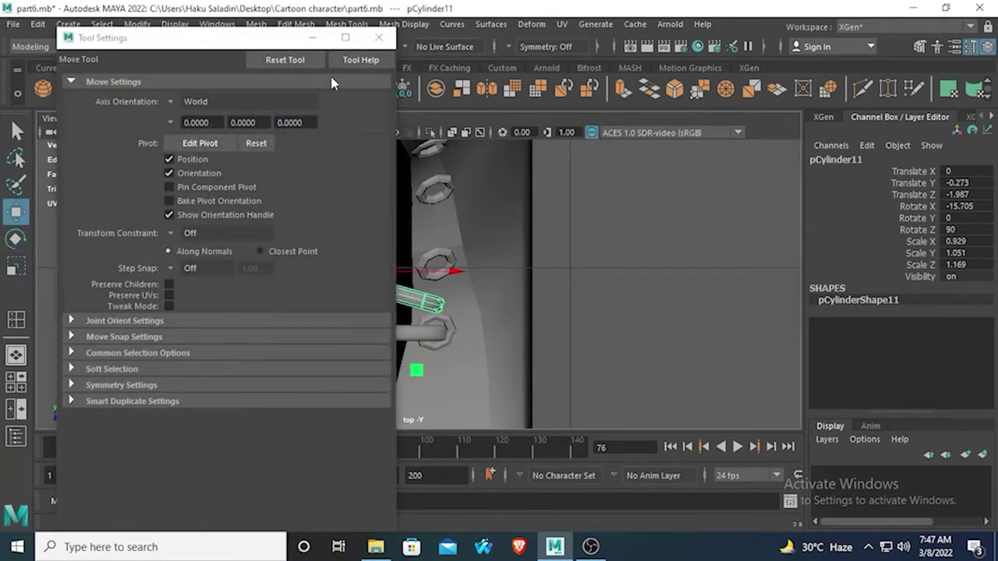
left_click(379, 38)
left_click_drag(318, 411, 322, 442)
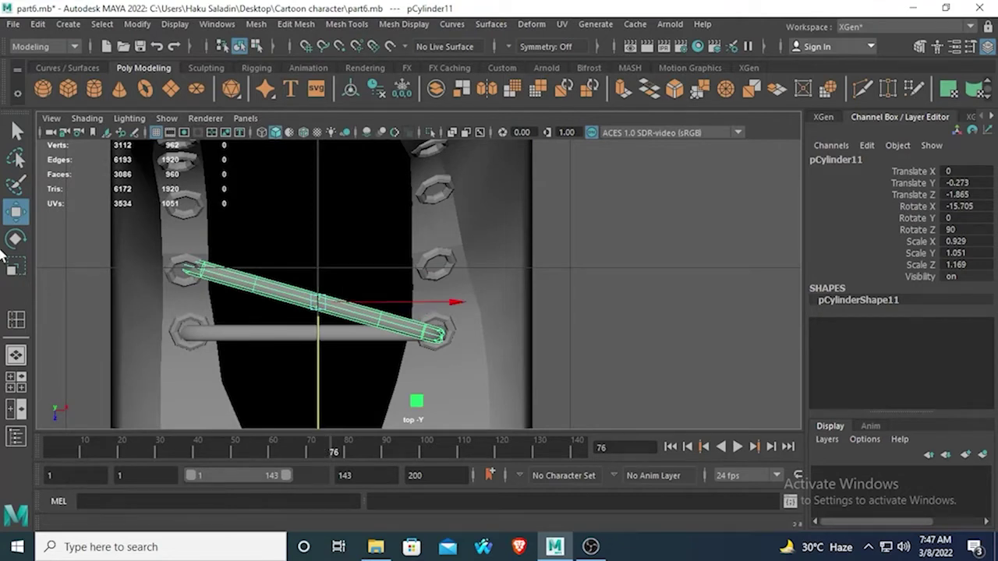
key("e")
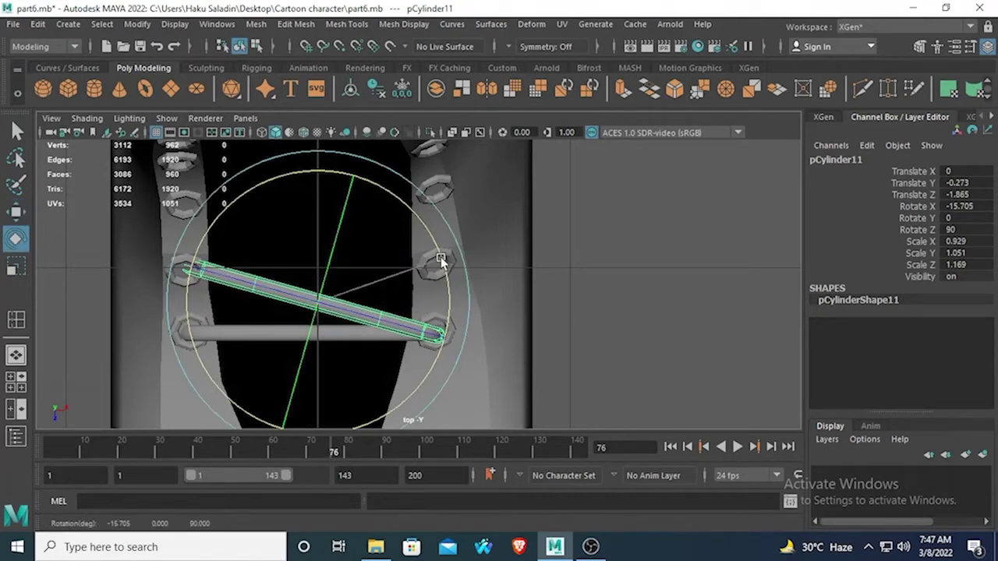
left_click_drag(441, 258, 436, 255)
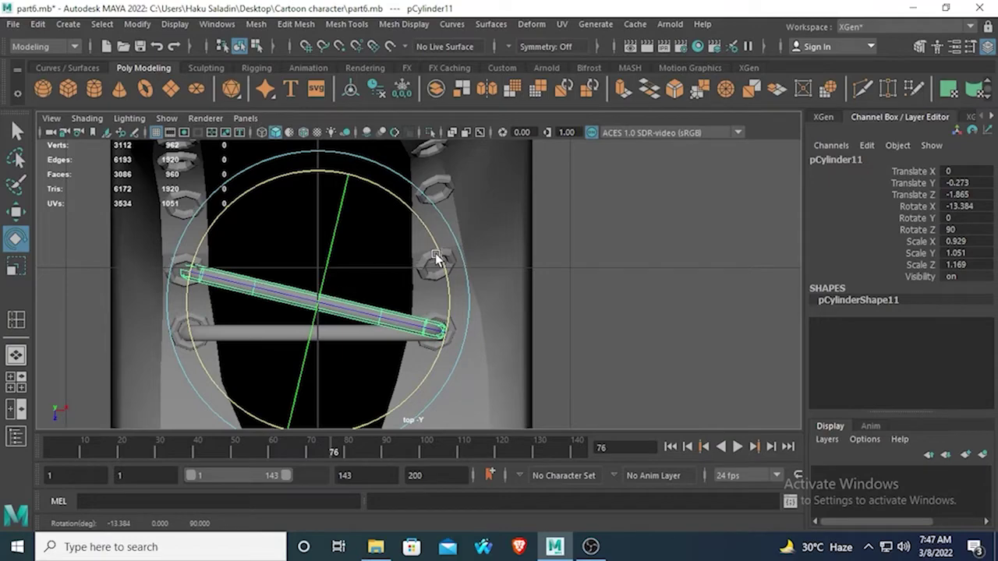
Tilt the diagonal lace in perspective to about -12.9, -3.5 and 74.9 degrees, and lower it to about Y -0.357
left_click(16, 211)
key("space")
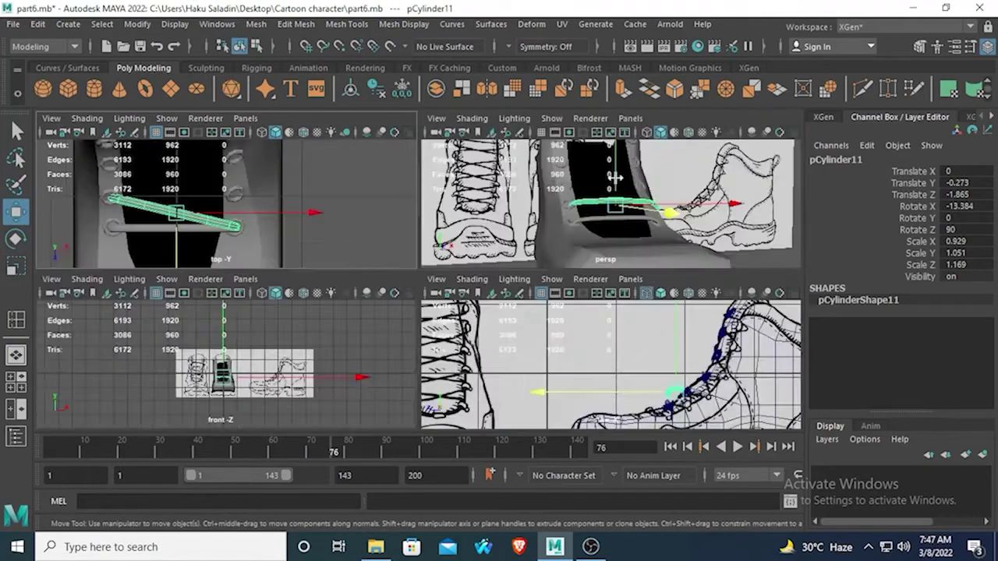
key("space")
left_click_drag(615, 203, 400, 297, "alt")
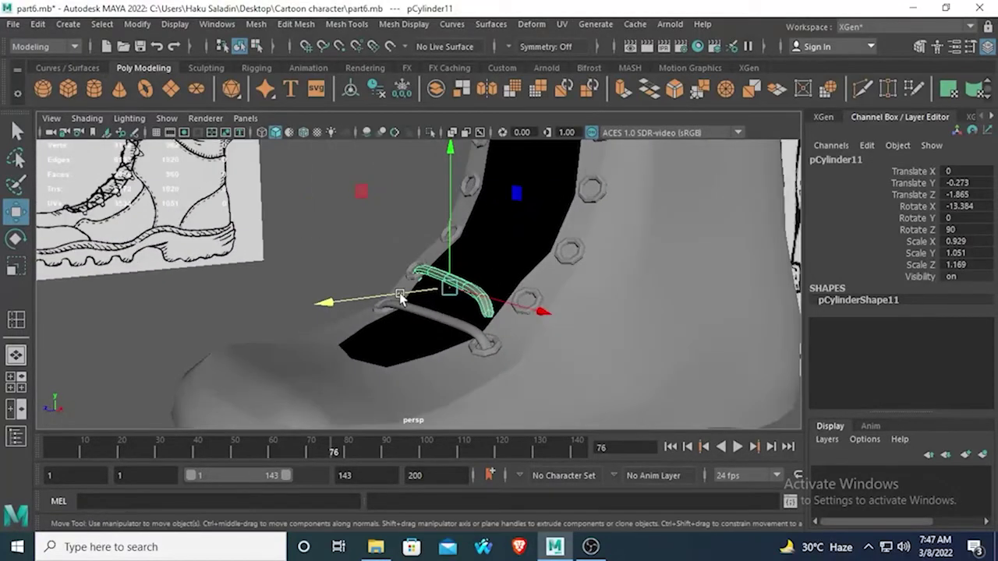
left_click(15, 241)
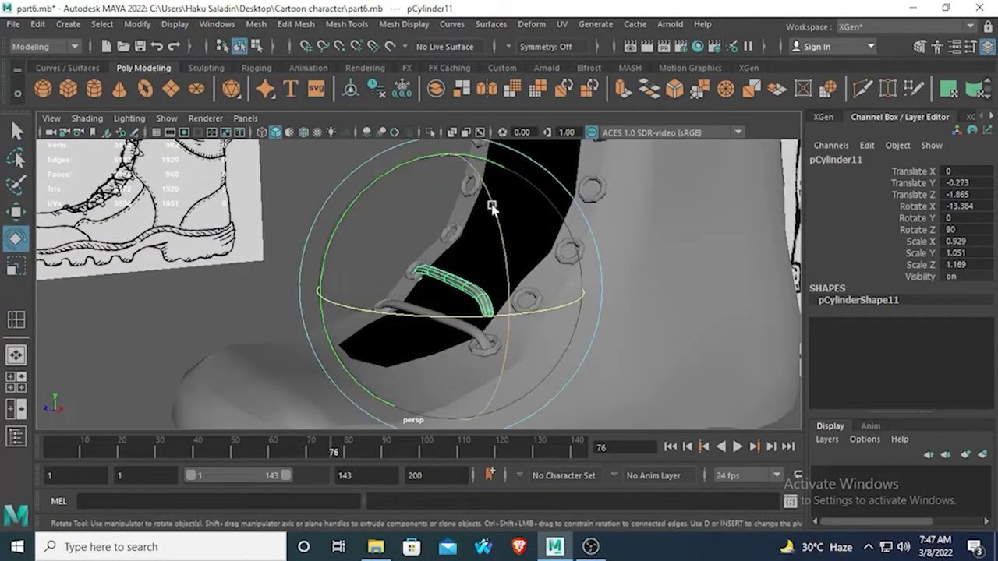
left_click_drag(490, 206, 400, 236)
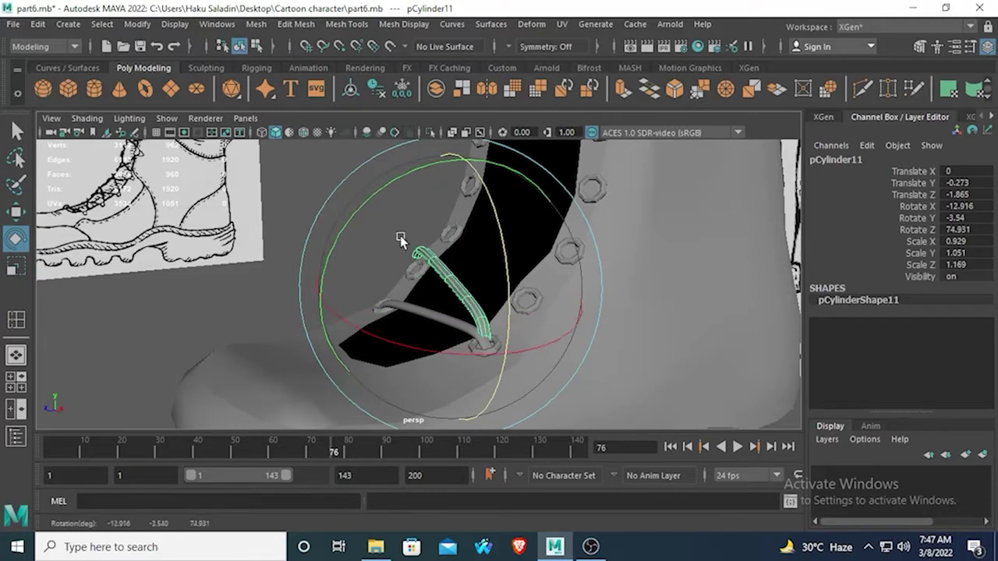
left_click(15, 212)
left_click_drag(187, 215, 311, 202, "alt")
left_click_drag(435, 159, 437, 181)
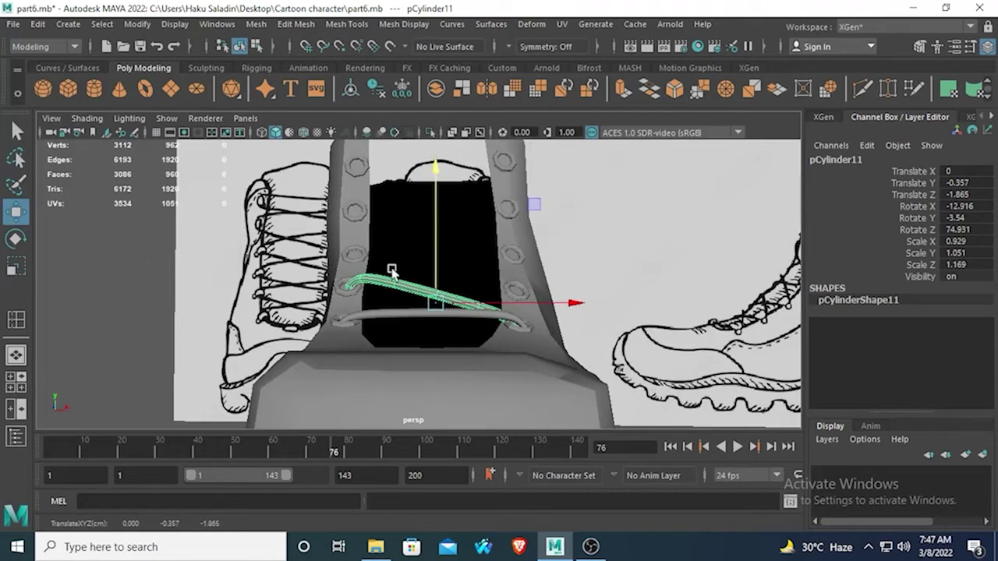
Refine the diagonal lace's rotation to about X -16.0, Y -34.7 and Z 87.5 so its ends follow the eyelets, and deselect it
left_click_drag(392, 270, 327, 296, "alt")
key("e")
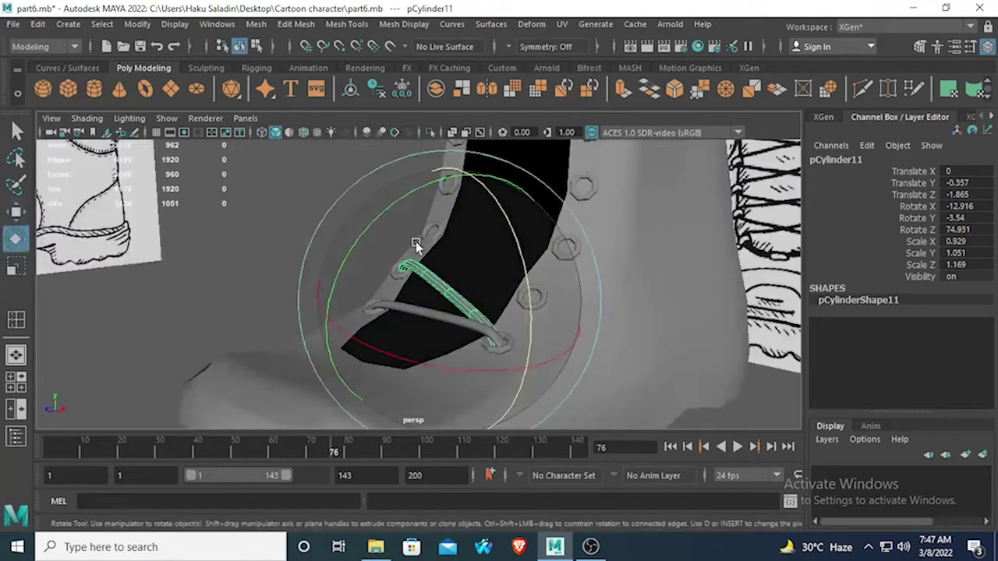
left_click_drag(516, 239, 563, 303)
left_click(558, 238)
left_click_drag(521, 244, 367, 211, "alt")
left_click(413, 285)
left_click_drag(272, 301, 525, 307, "alt")
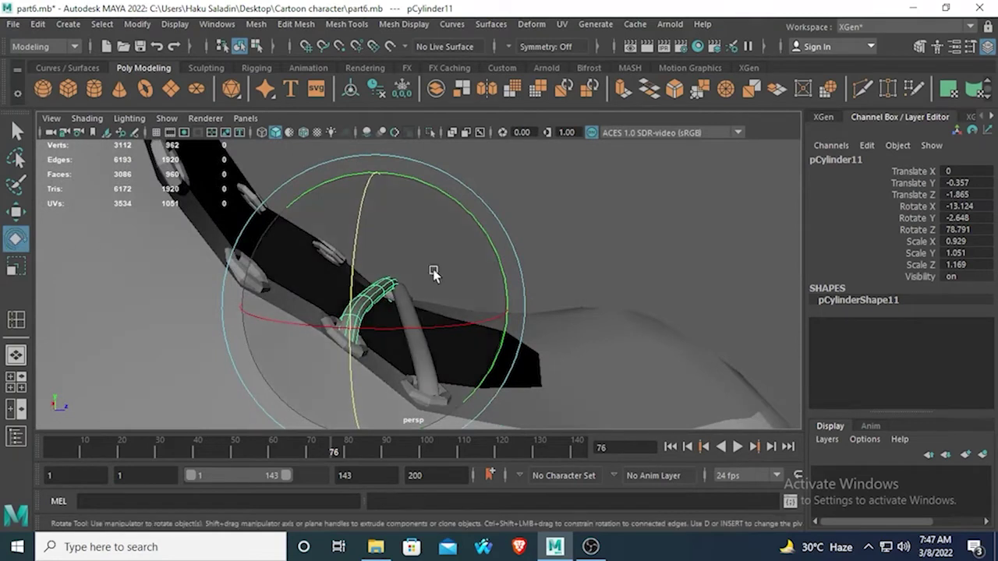
left_click_drag(501, 225, 514, 297)
key("ctrl+z")
left_click_drag(384, 289, 357, 275, "alt")
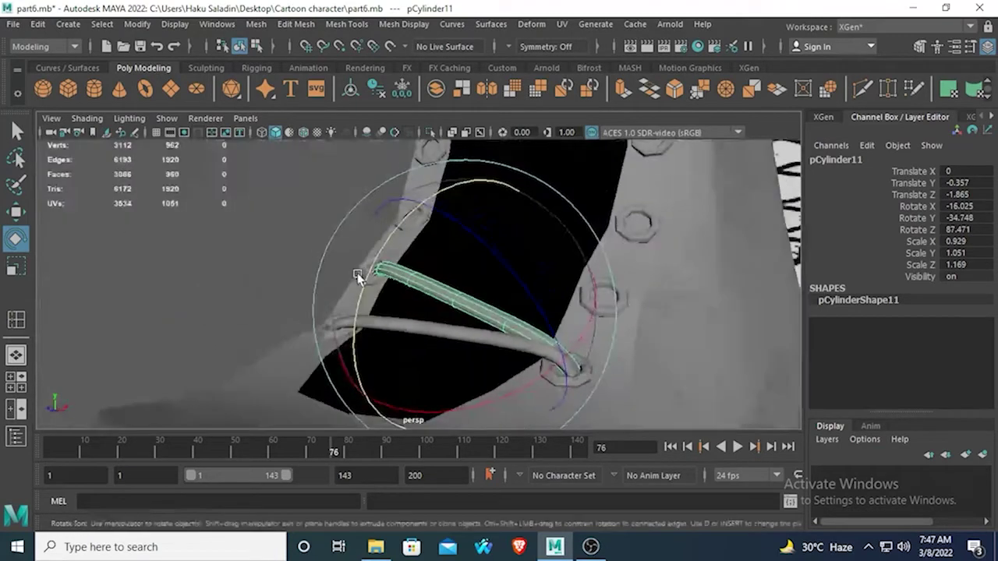
left_click_drag(449, 238, 397, 250, "alt")
left_click(216, 255)
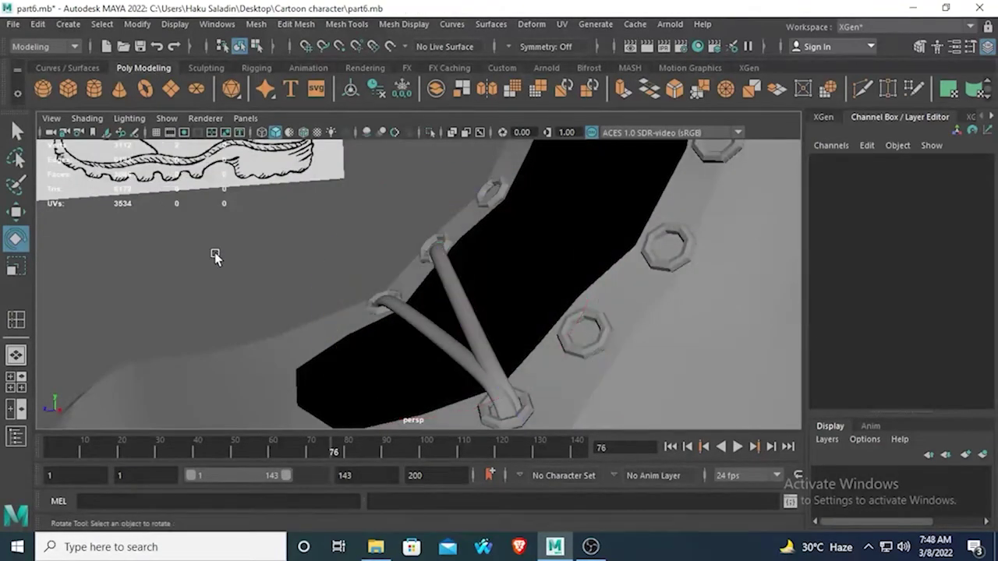
Nudge the diagonal lace to about X -0.006 and Y -0.369 so its ends sit in the eyelets, and deselect it
left_click_drag(250, 258, 454, 307, "alt")
left_click(455, 307)
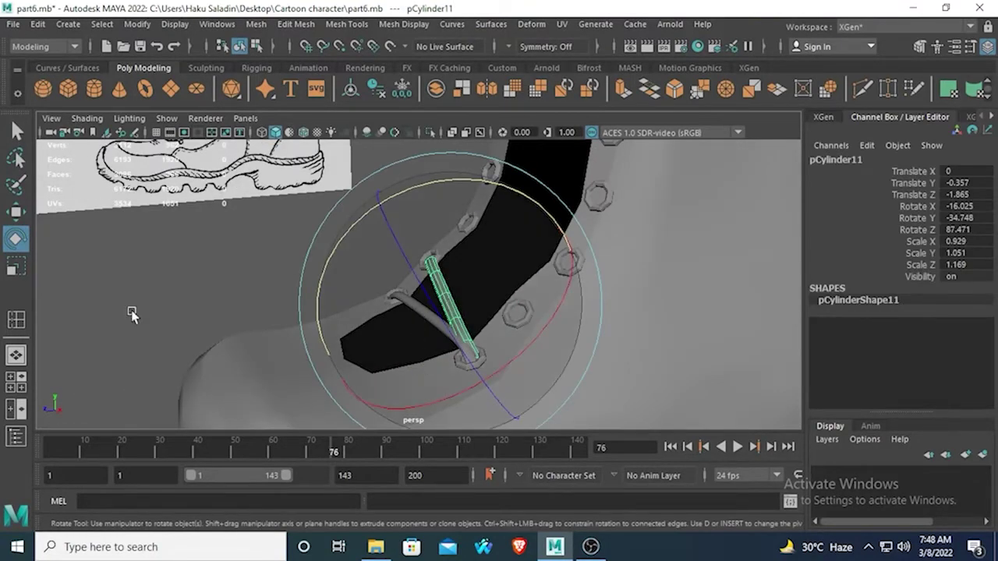
left_click(15, 211)
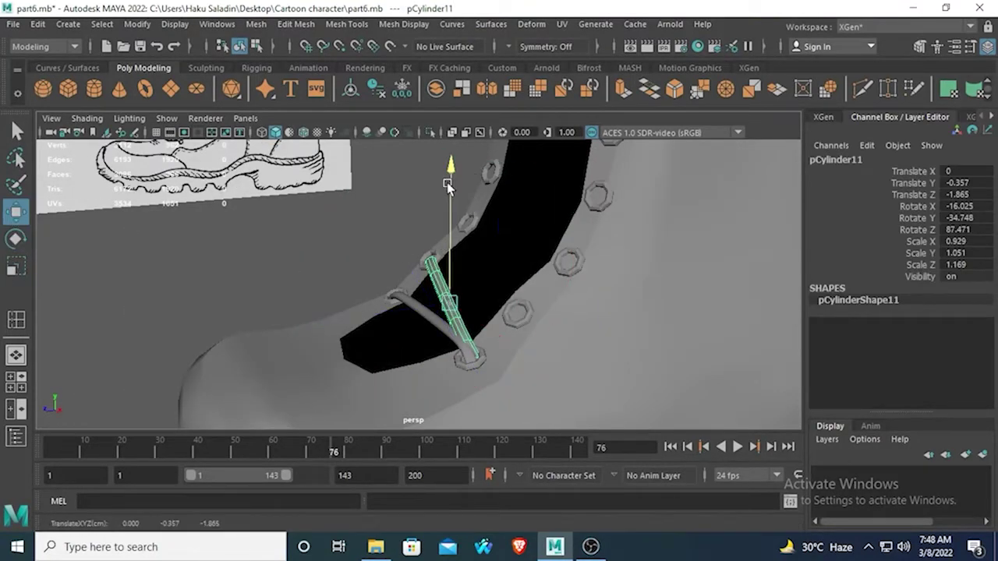
left_click_drag(449, 184, 448, 189)
left_click_drag(442, 304, 475, 309, "alt")
left_click(257, 293)
scroll(308, 305, "up", 4)
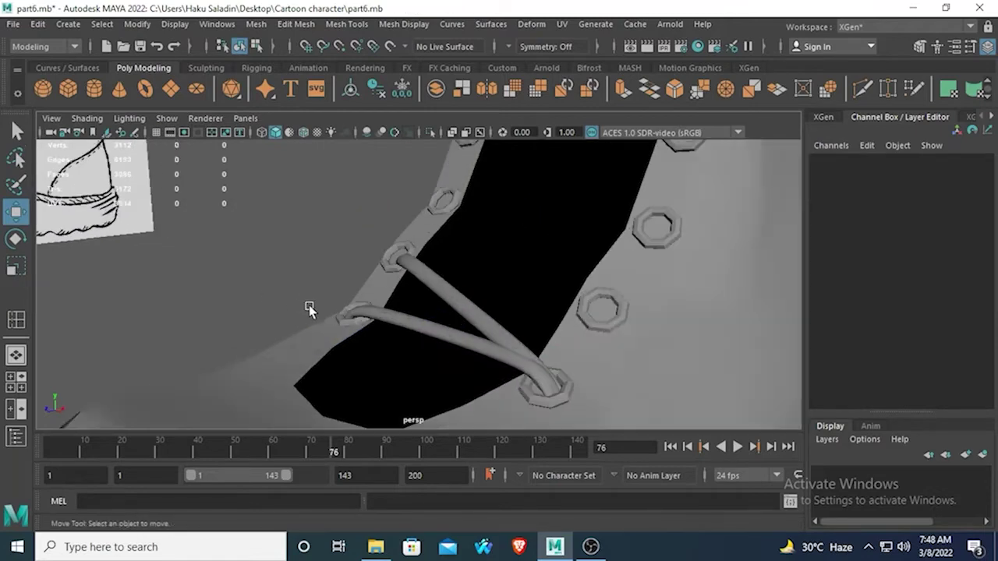
left_click_drag(362, 321, 369, 384, "alt")
mouse_move(376, 337)
left_mouse_down("alt")
mouse_move(572, 299)
mouse_move(587, 286)
mouse_move(421, 303)
mouse_move(377, 318)
left_mouse_up("alt")
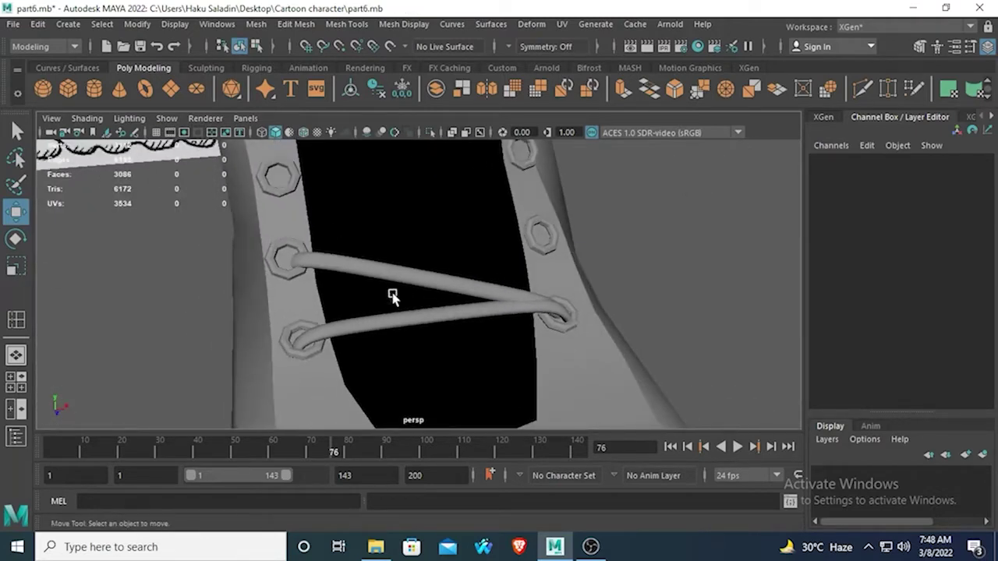
left_click(403, 272)
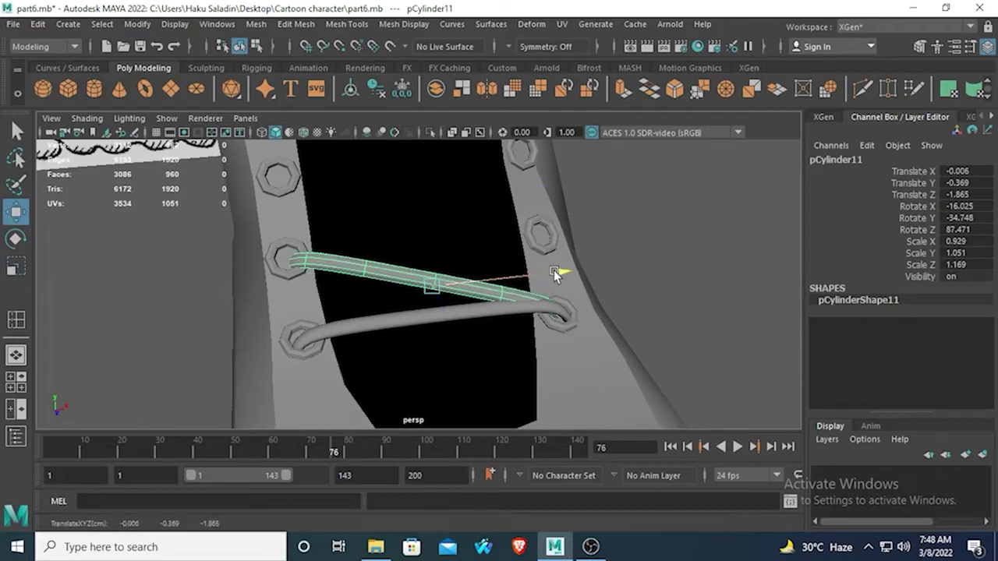
left_click(78, 353)
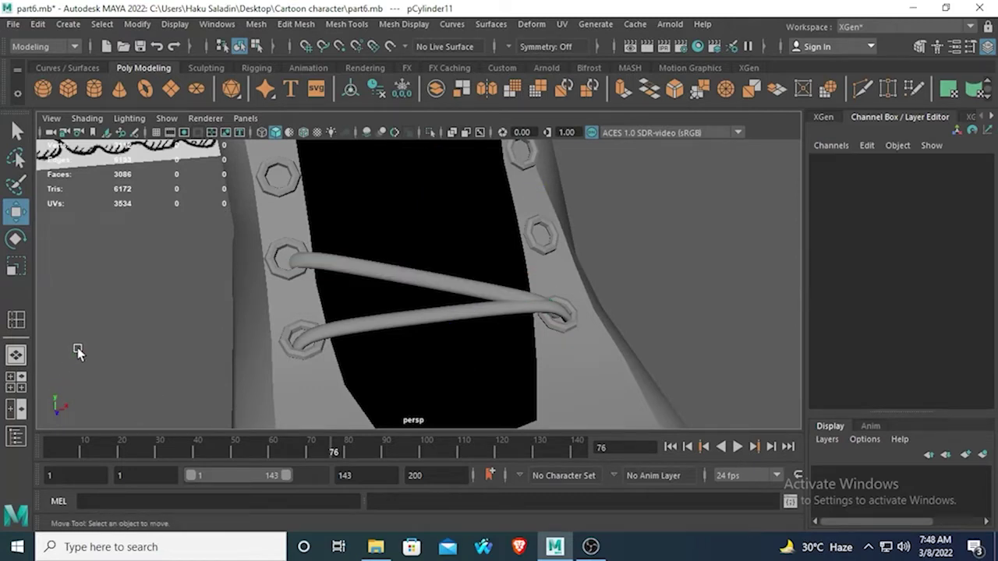
left_click(320, 257)
right_click_drag(284, 261, 275, 228)
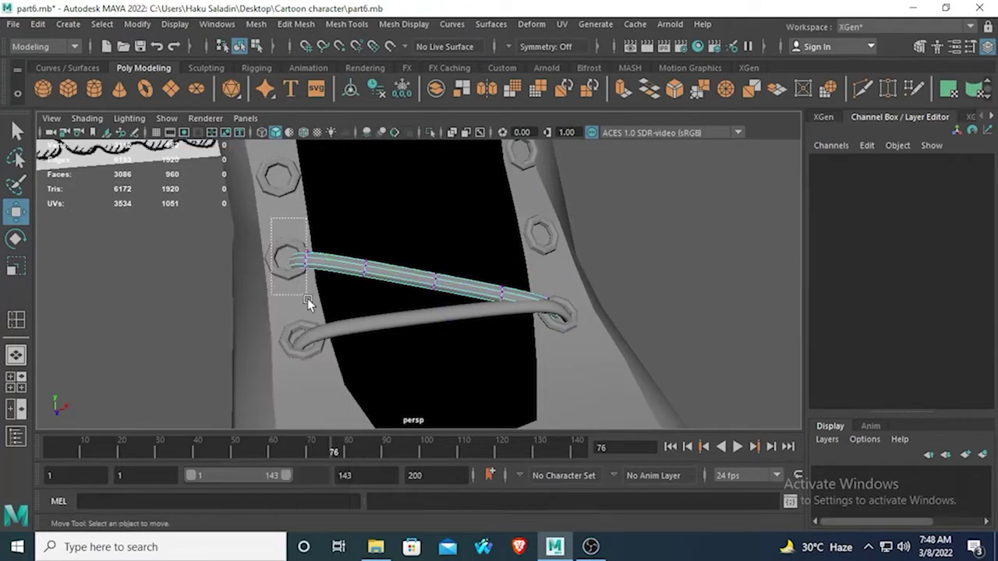
left_click_drag(271, 218, 307, 298)
left_click_drag(403, 247, 312, 312)
left_click(140, 298)
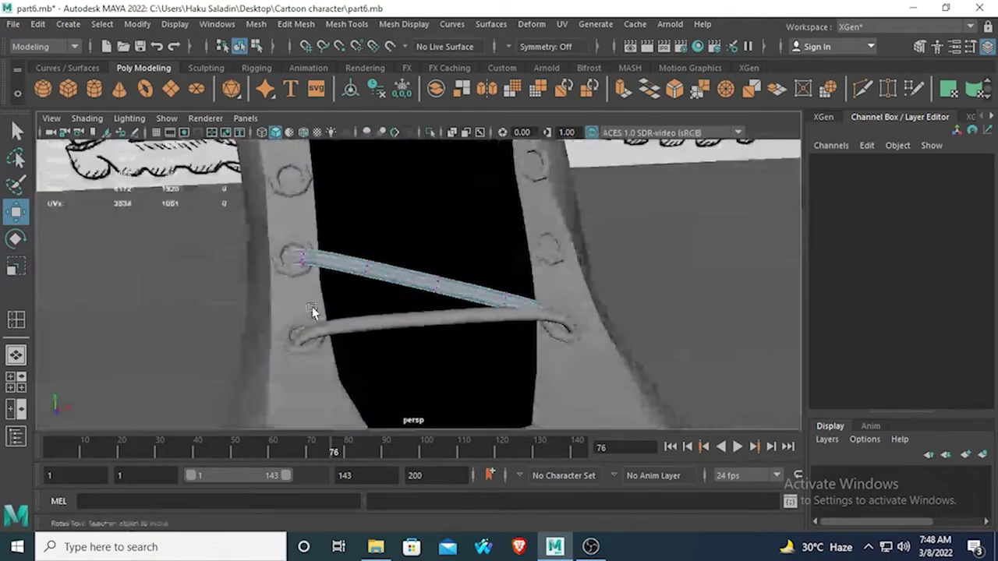
right_click_drag(393, 143, 451, 162)
left_click(761, 317)
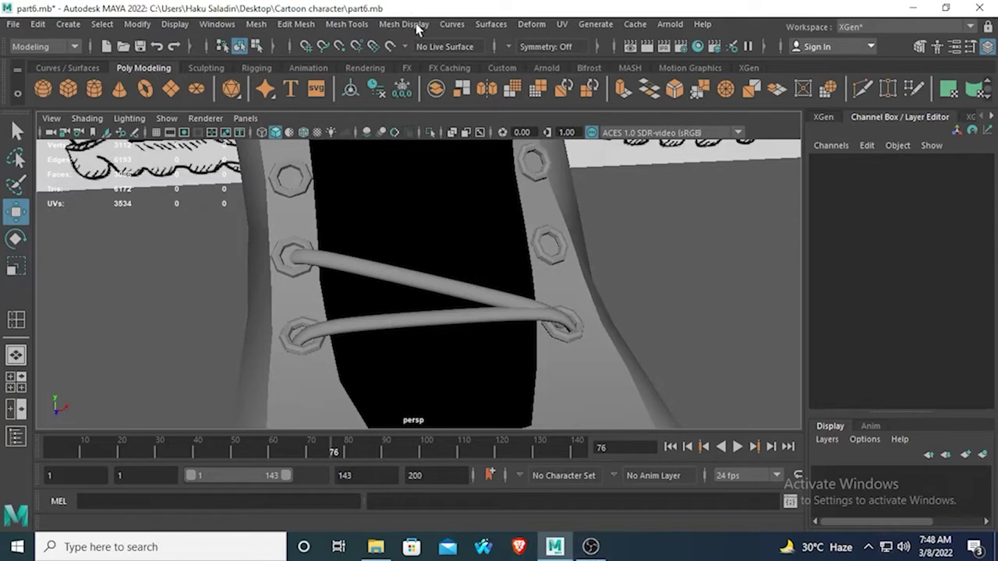
Duplicate the diagonal lace and set the copy's Rotate X to 16.025 so it slants the opposite way
scroll(488, 300, "down", 5)
left_click_drag(492, 301, 439, 301, "alt")
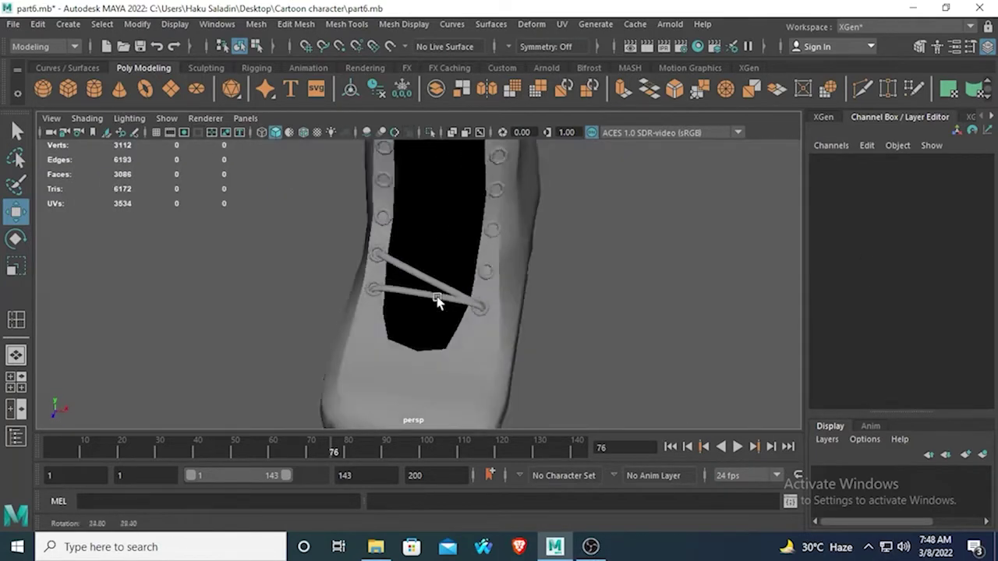
scroll(446, 311, "up", 4)
left_click(428, 270)
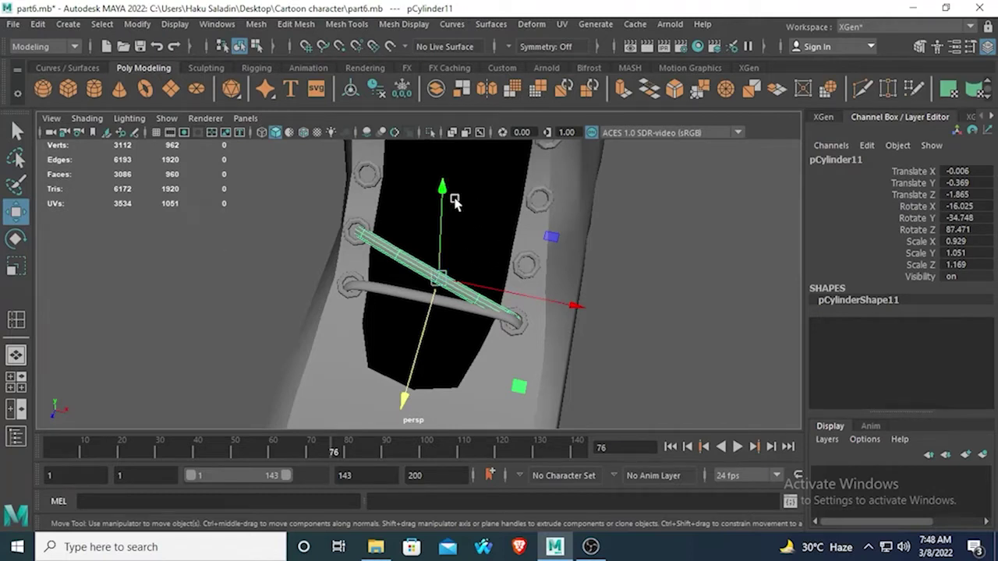
key("ctrl+d")
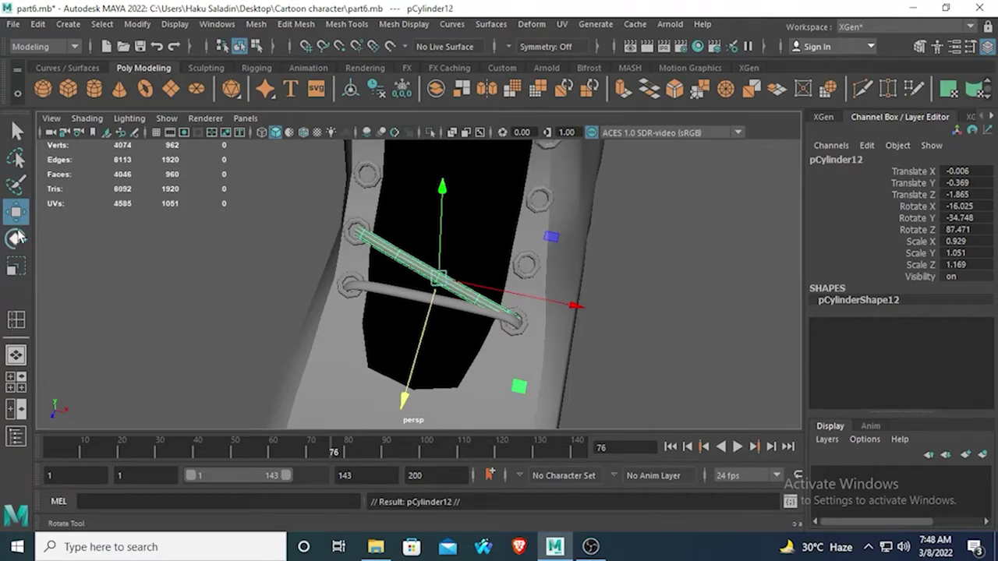
left_click(15, 239)
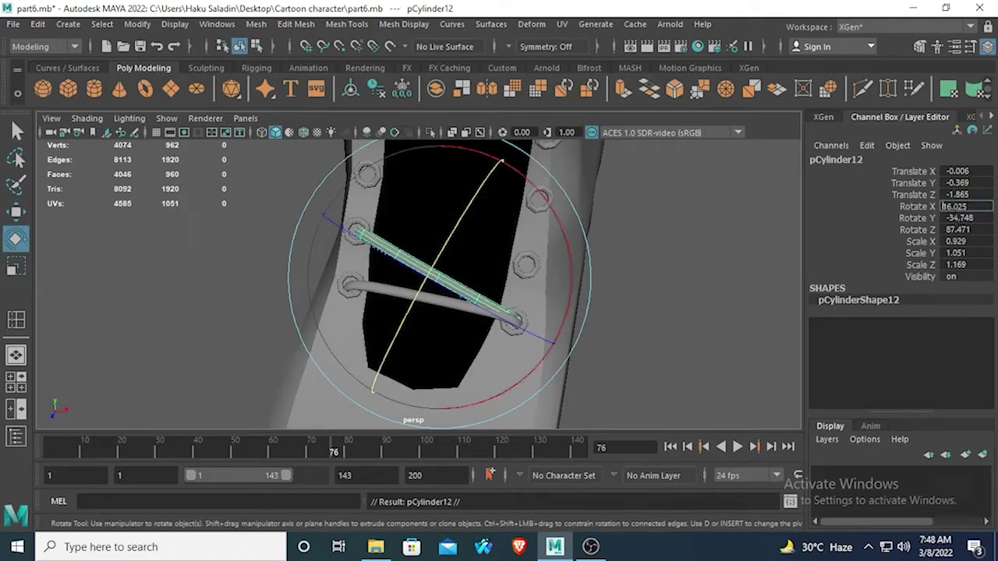
key("Return")
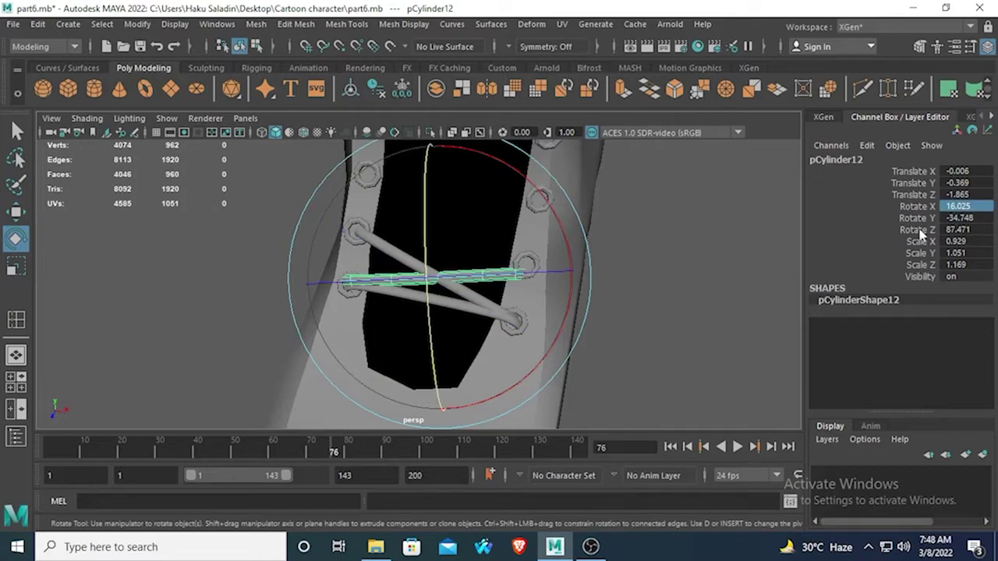
Move the opposite-slanting lace copy up between the next eyelets, to about Y -0.181 and Z -2.093
left_click_drag(407, 267, 307, 201, "alt")
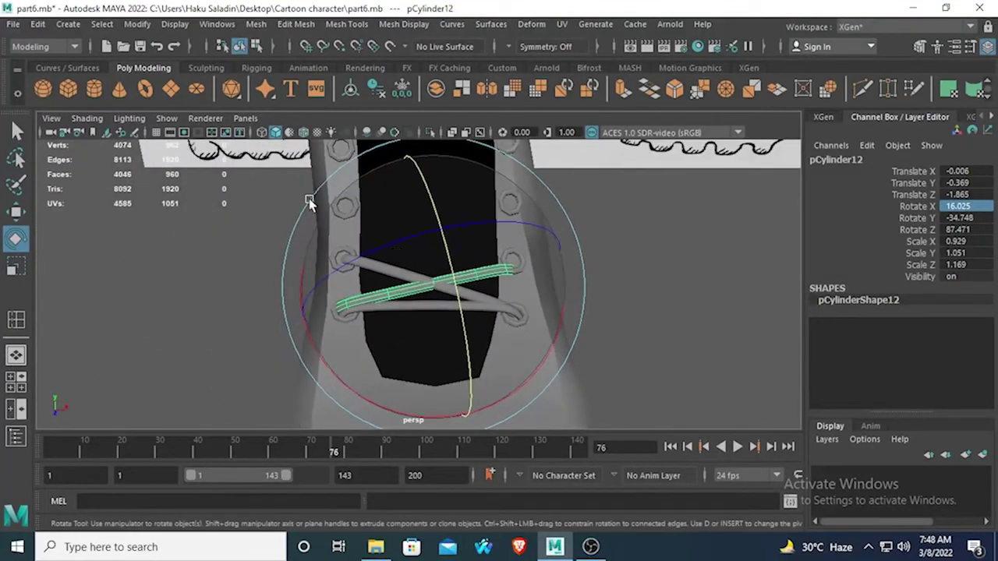
left_click(17, 212)
left_click_drag(437, 367, 431, 320)
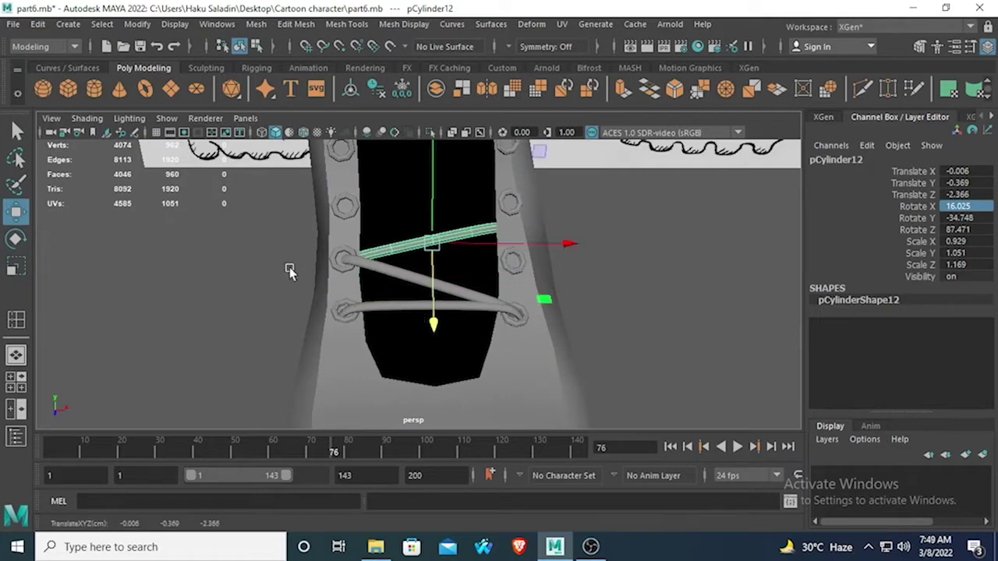
left_click_drag(289, 269, 398, 287, "alt")
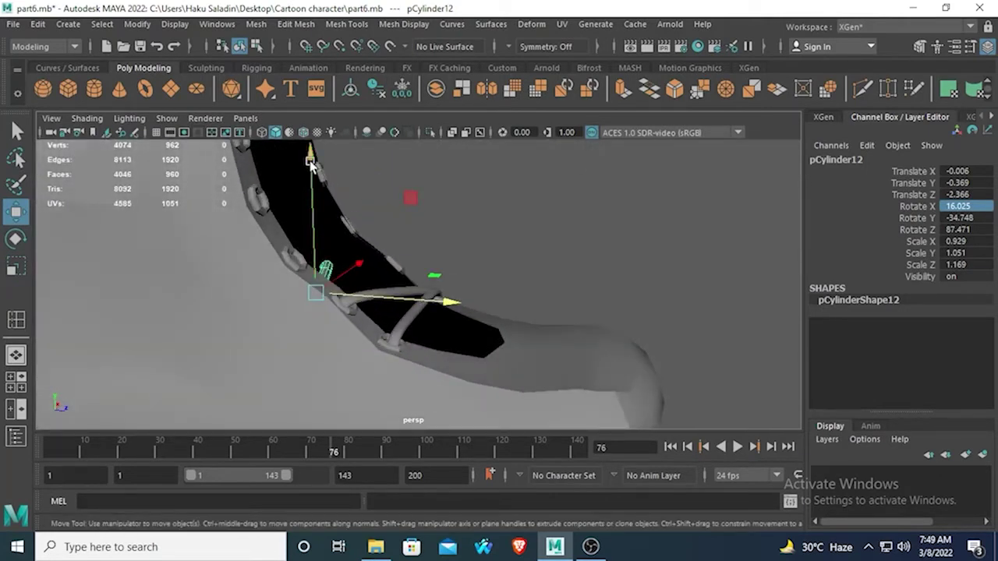
left_click_drag(310, 161, 299, 111)
left_click_drag(444, 253, 606, 307)
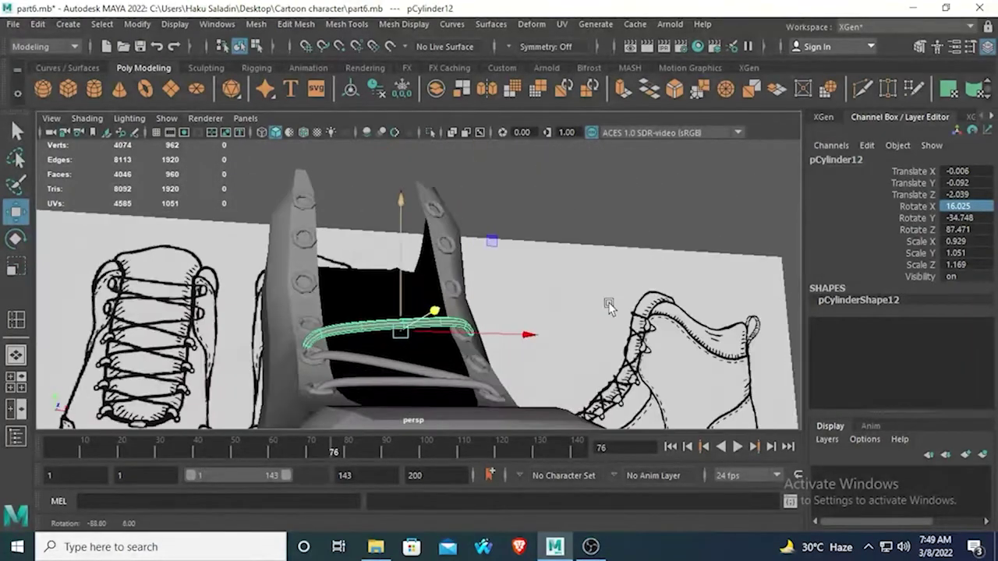
left_click_drag(401, 200, 512, 305)
left_click_drag(485, 351, 375, 310)
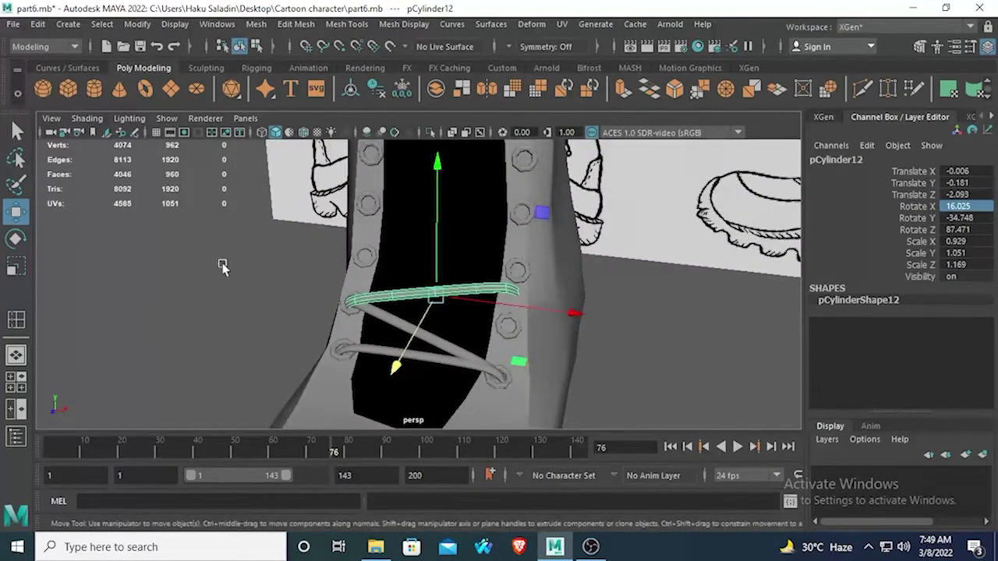
Steepen the lace copy's slant to about 26.4 degrees in Rotate X and shift it to about Y -0.129, Z -2.099
key("e")
left_click_drag(570, 312, 574, 285)
key("w")
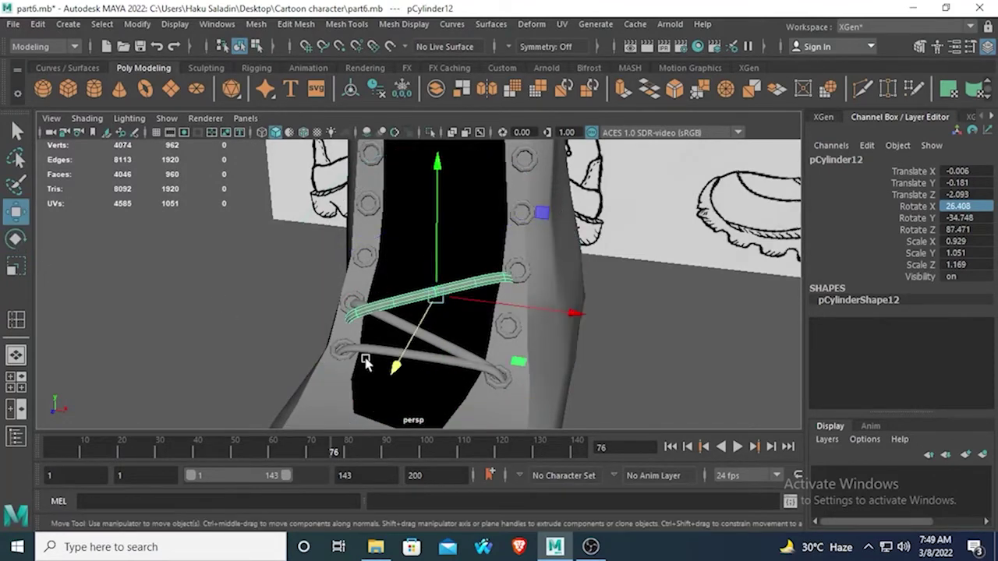
left_click_drag(392, 369, 346, 263)
left_click_drag(342, 207, 343, 194)
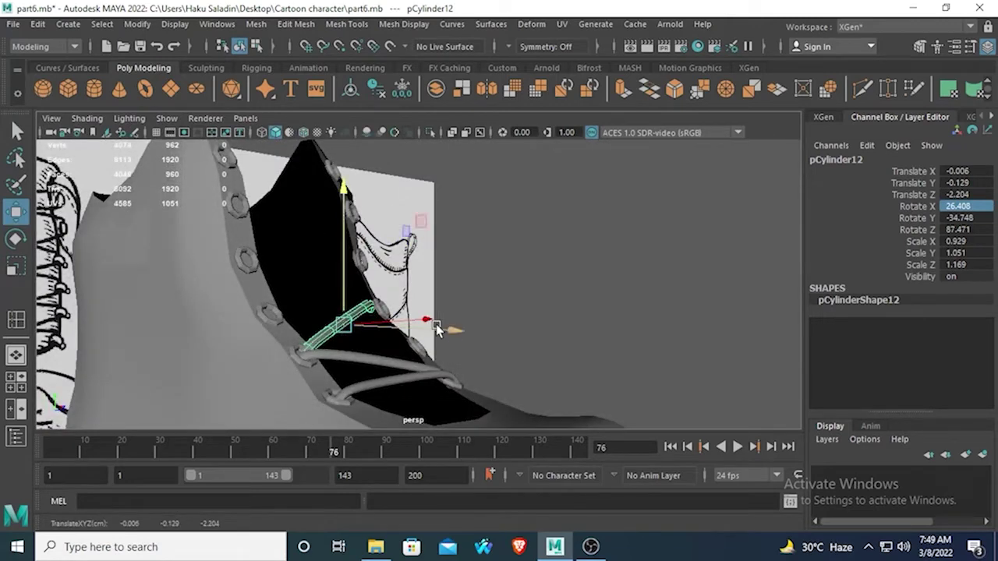
left_click_drag(455, 337, 398, 380)
Fit the lace copy's ends into the eyelets by rotating it to about 28.5, -48.1, 78.0 and moving it to about X 0.023, Z -2.128
key("e")
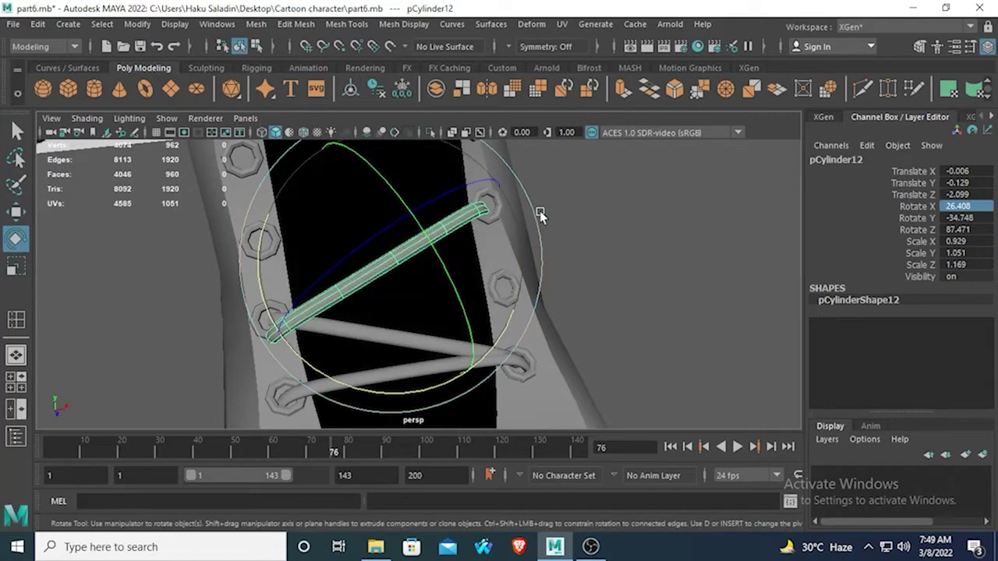
left_click_drag(531, 212, 452, 250)
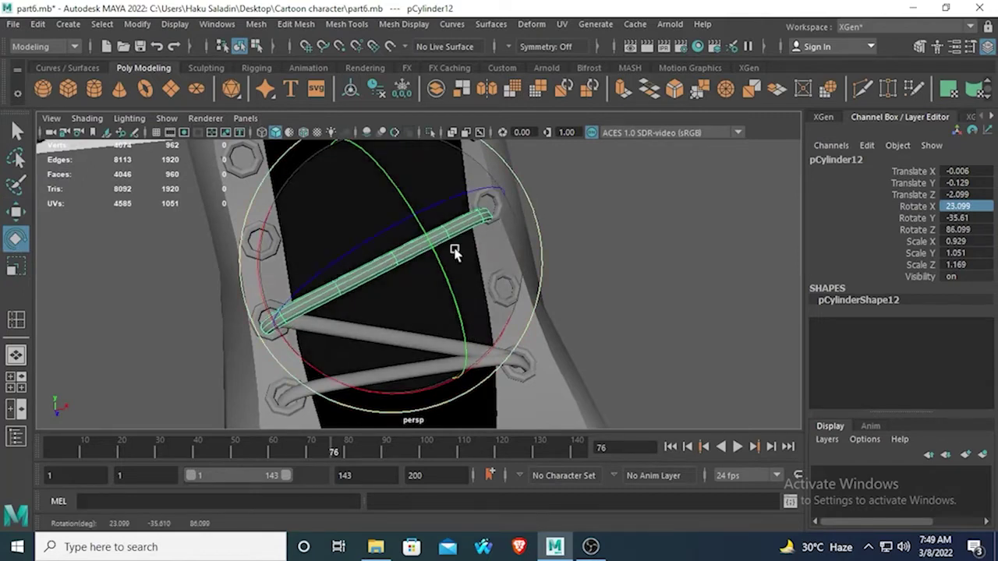
left_click(17, 212)
left_click_drag(515, 249, 525, 247)
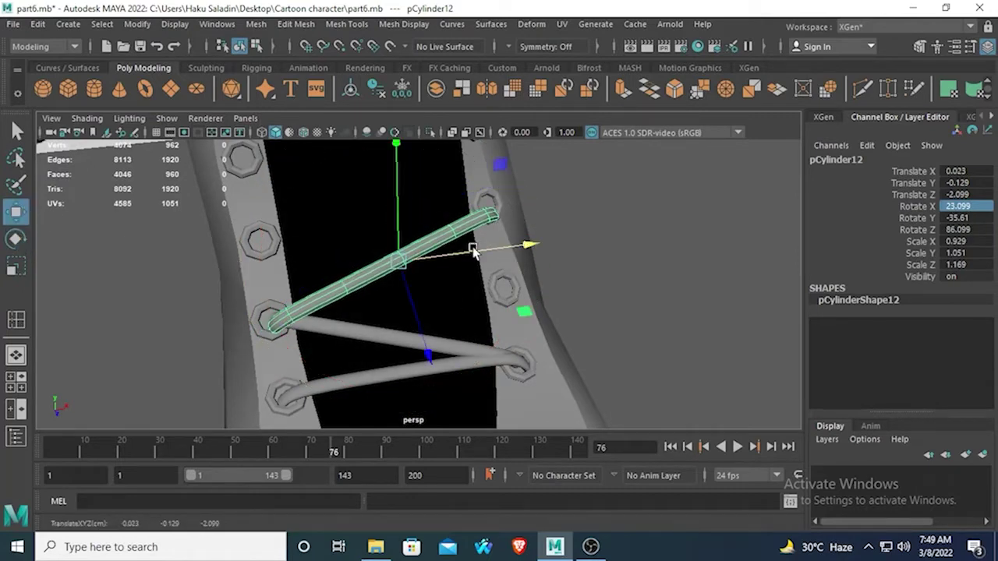
left_click_drag(420, 356, 327, 308)
left_click(16, 240)
Set the Move tool's axis orientation to Component, minimise its settings, and deselect the lace
left_click(15, 212)
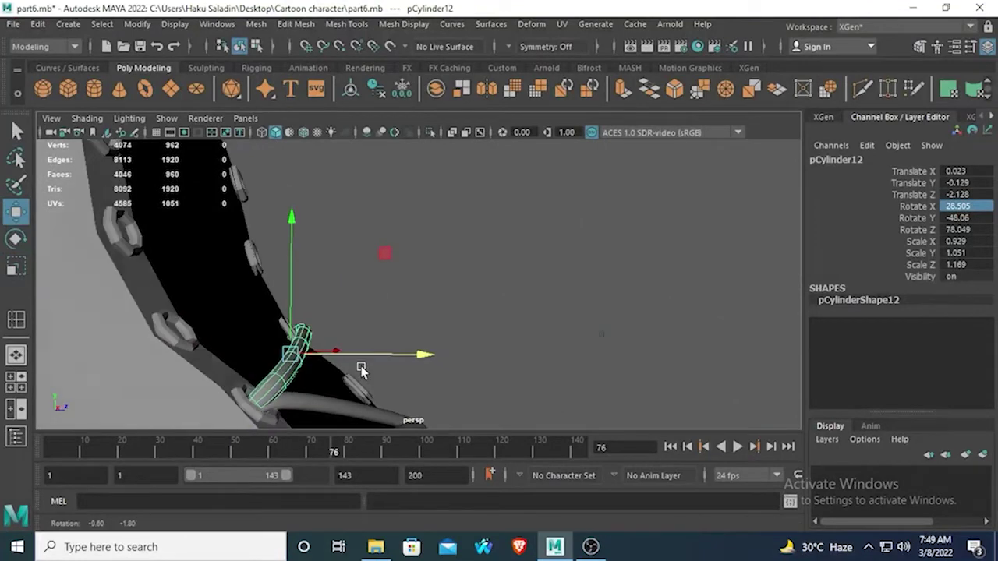
double_click(15, 212)
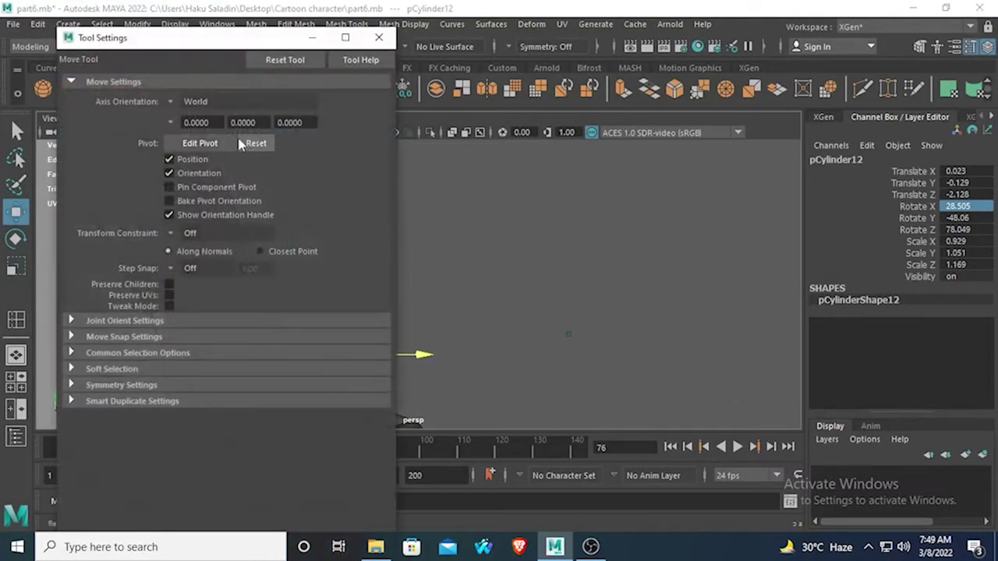
left_click(170, 105)
left_click(195, 138)
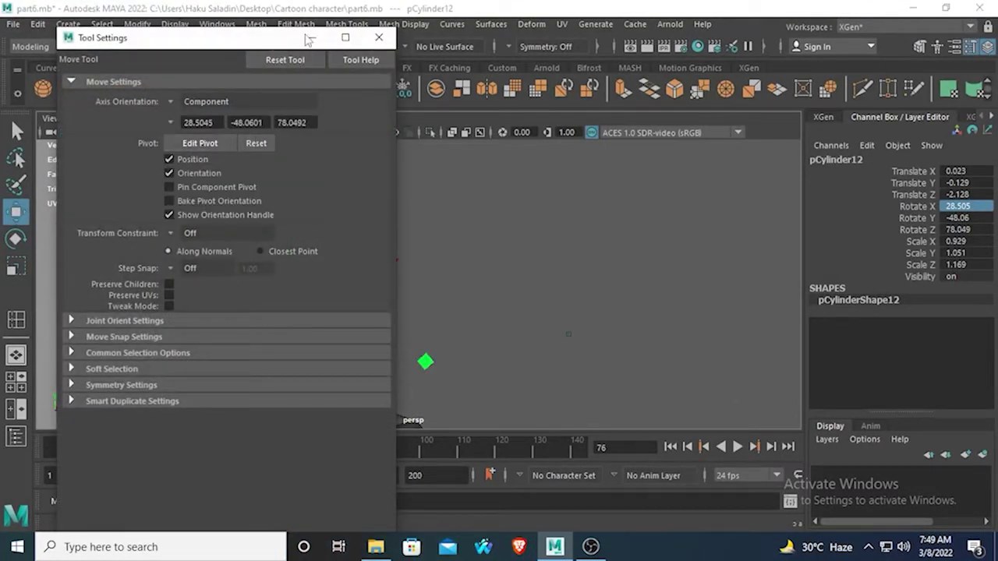
left_click(312, 37)
left_click_drag(288, 198, 255, 289, "alt")
left_click(172, 310)
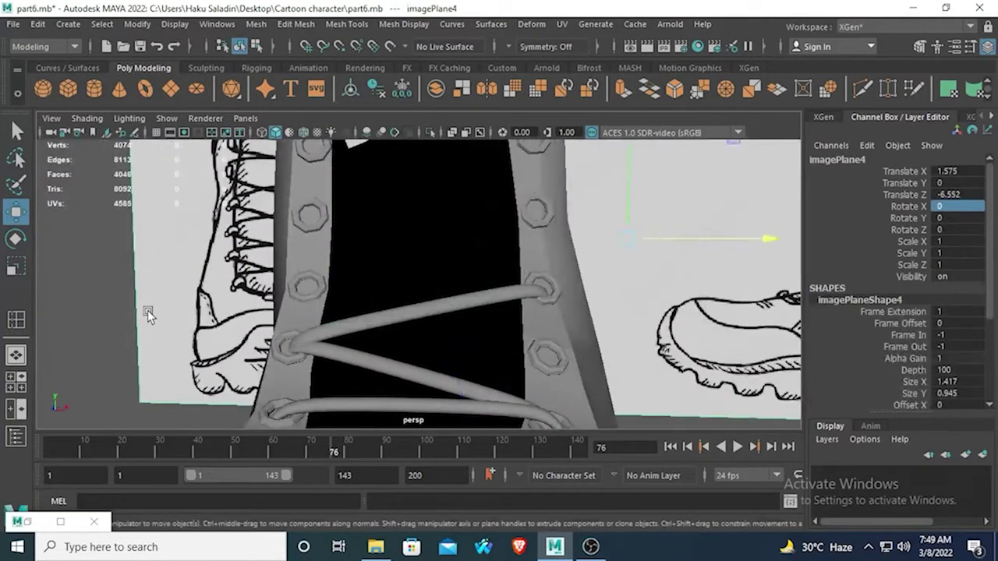
Duplicate the lowest horizontal lace and rotate the copy to about 25.8 degrees in X so it slants
left_click_drag(148, 311, 332, 342, "alt")
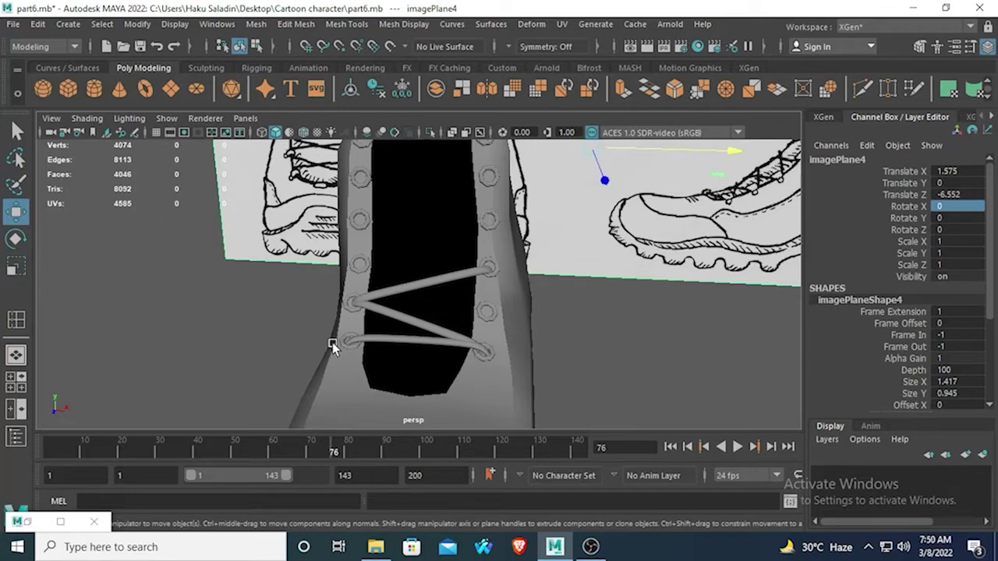
left_click_drag(332, 343, 550, 267, "alt")
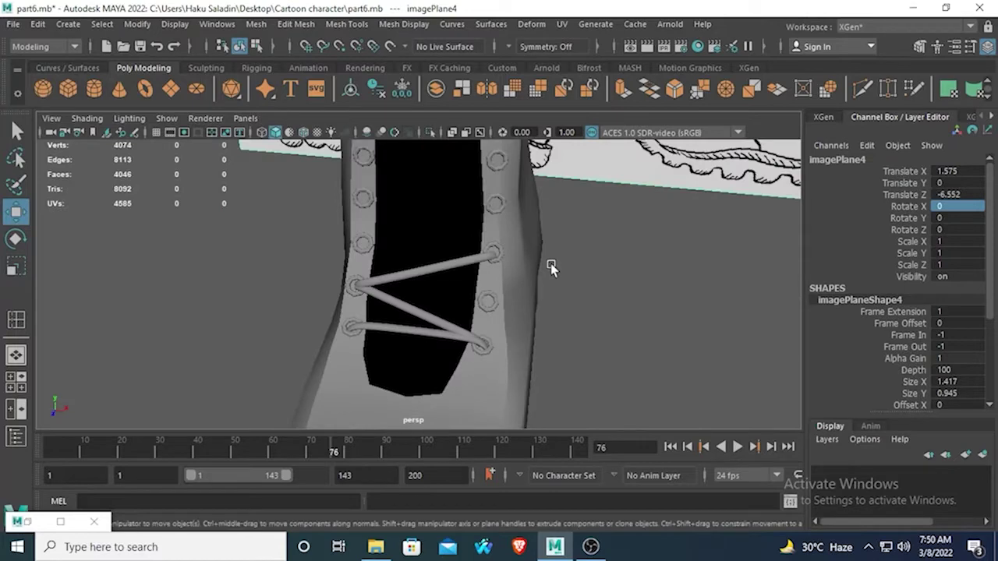
left_click(405, 332)
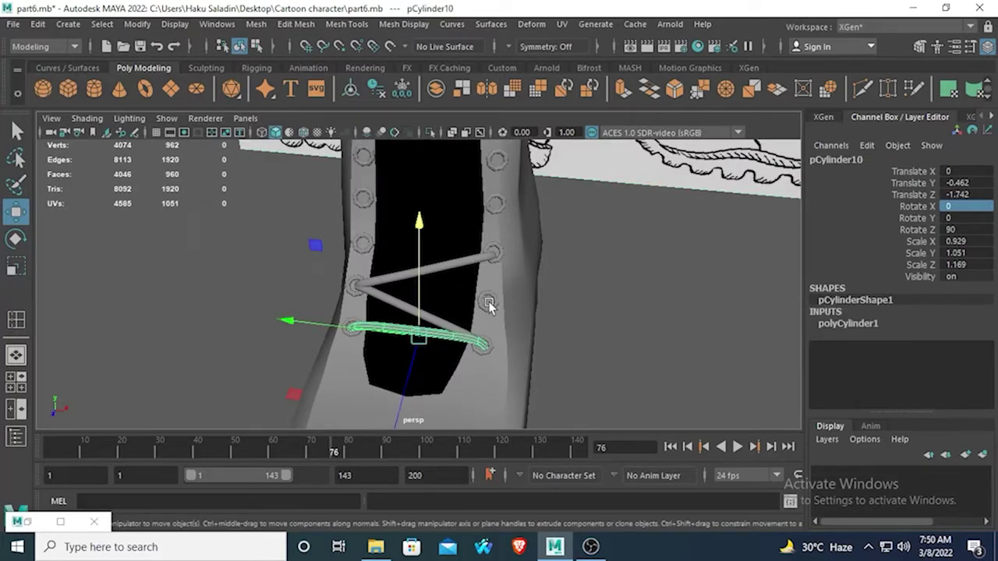
left_click_drag(456, 352, 414, 292, "alt")
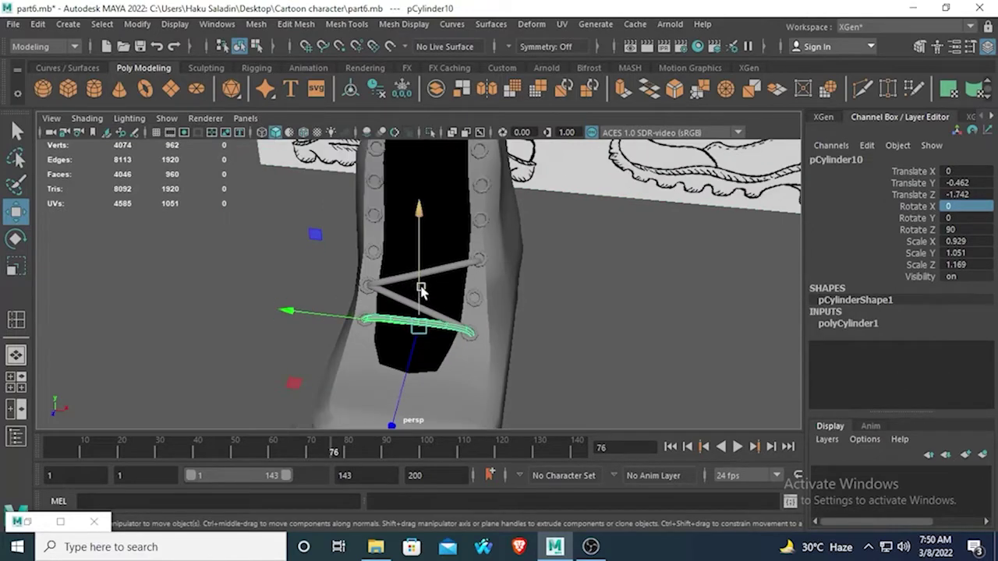
scroll(421, 290, "down", 3)
scroll(429, 275, "up", 5)
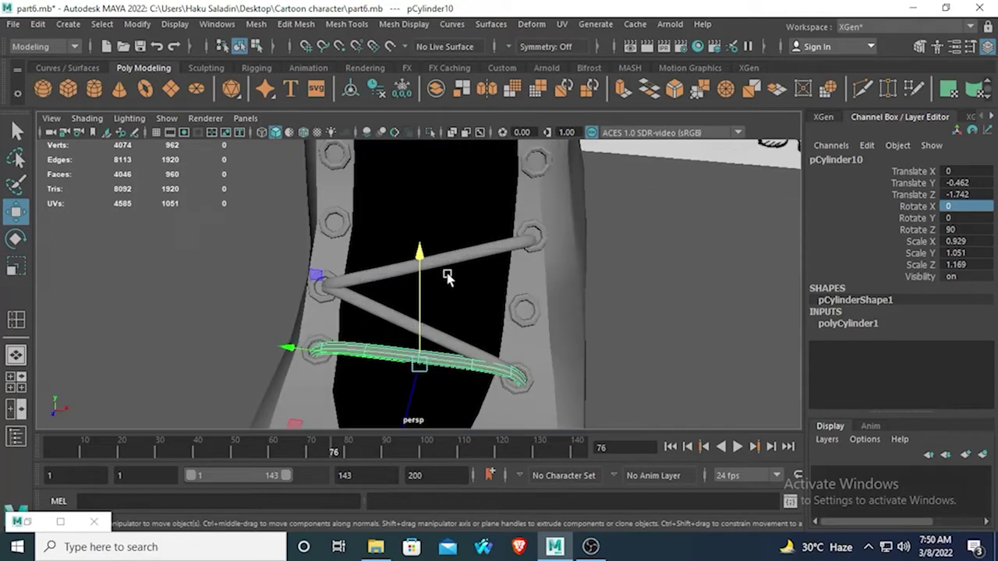
key("ctrl+d")
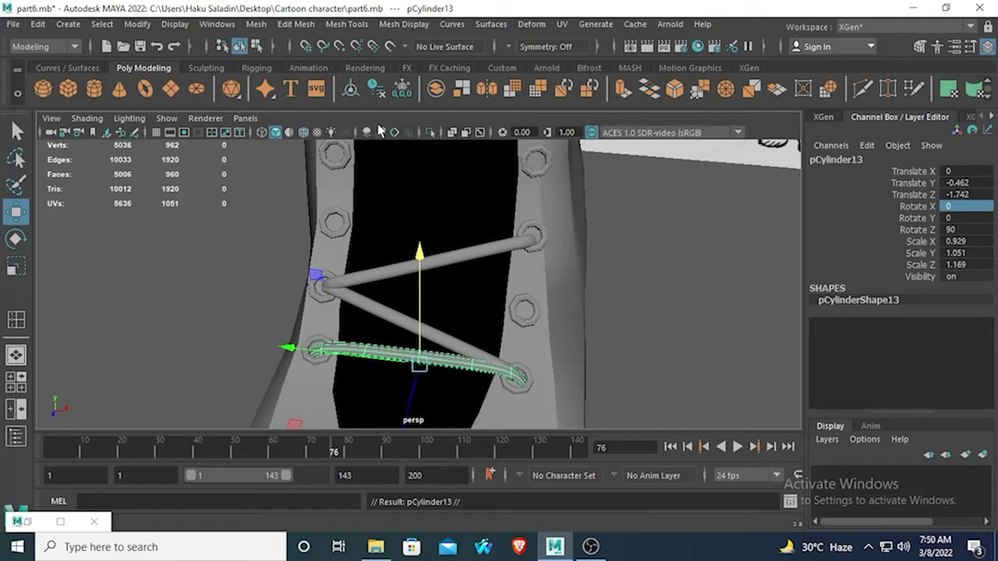
key("e")
left_click_drag(551, 358, 556, 280)
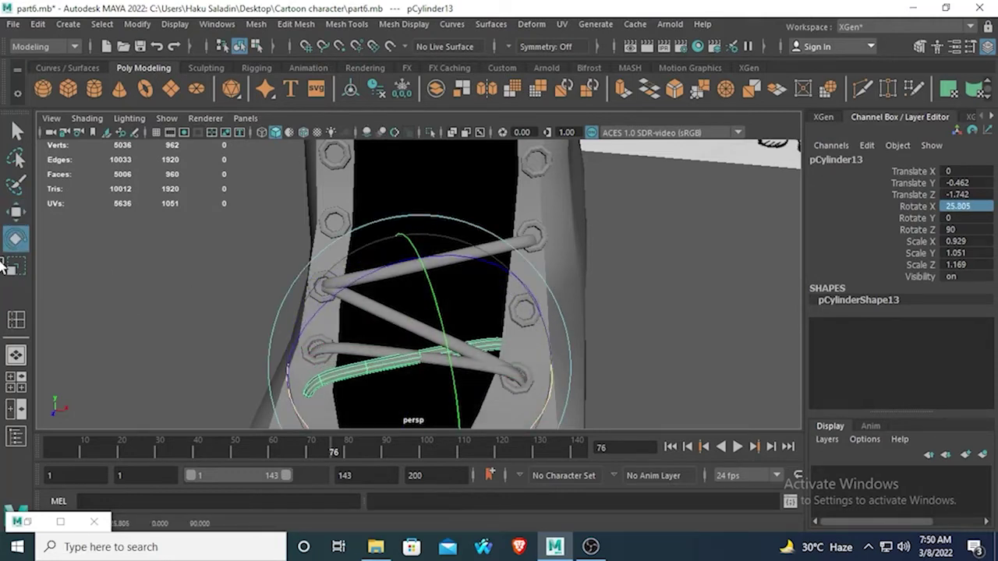
Reset the Move tool to its default settings and move the slanted copy to about Y -0.326, Z -1.962
left_click(16, 212)
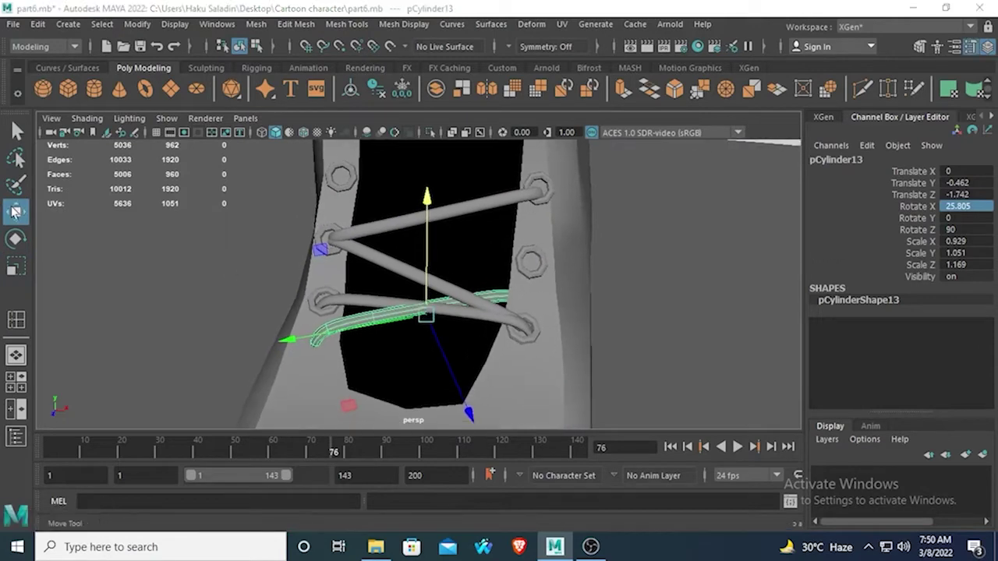
double_click(16, 212)
left_click(278, 61)
left_click(382, 41)
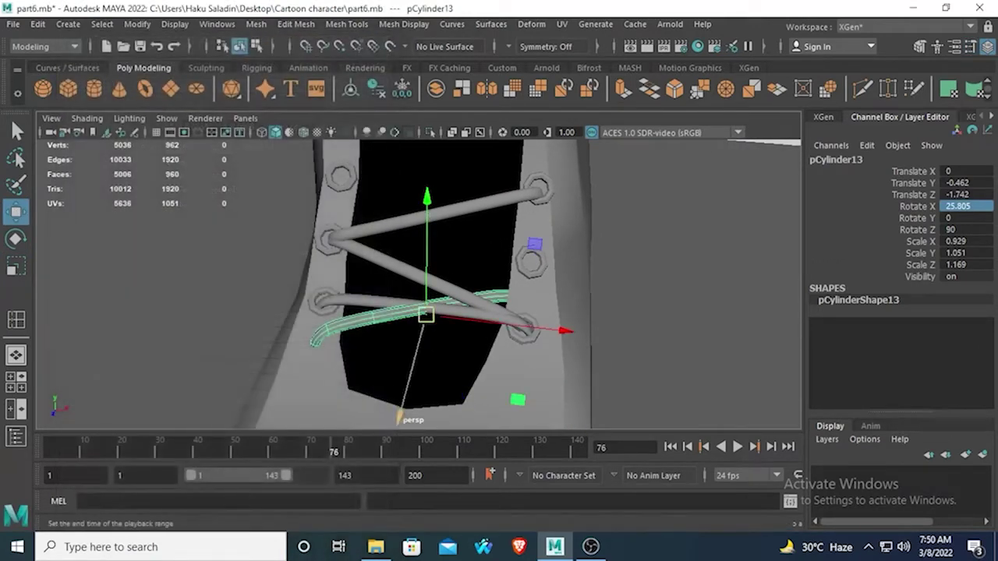
left_click_drag(400, 416, 450, 355)
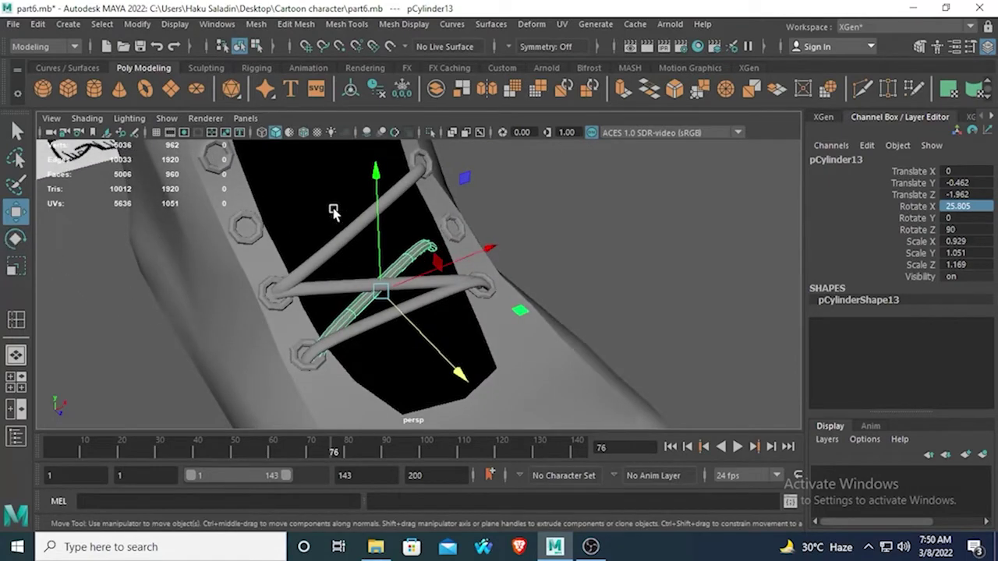
left_click_drag(376, 173, 380, 152)
Tilt the slanted copy to about X 24.3, Y -25.5 and Z 79.5 degrees so it follows the boot's front
left_click_drag(458, 280, 413, 304, "alt")
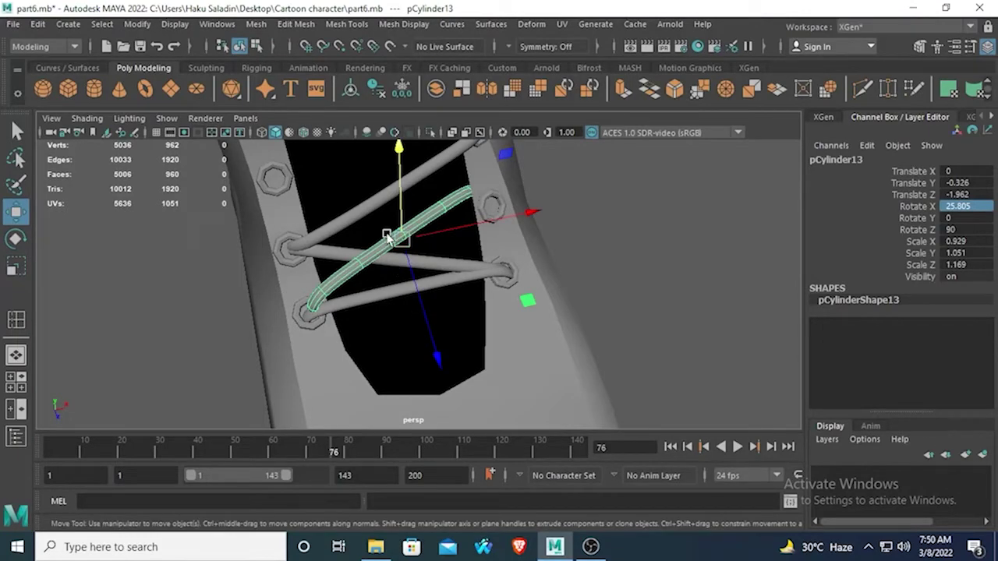
left_click_drag(397, 234, 352, 223, "alt")
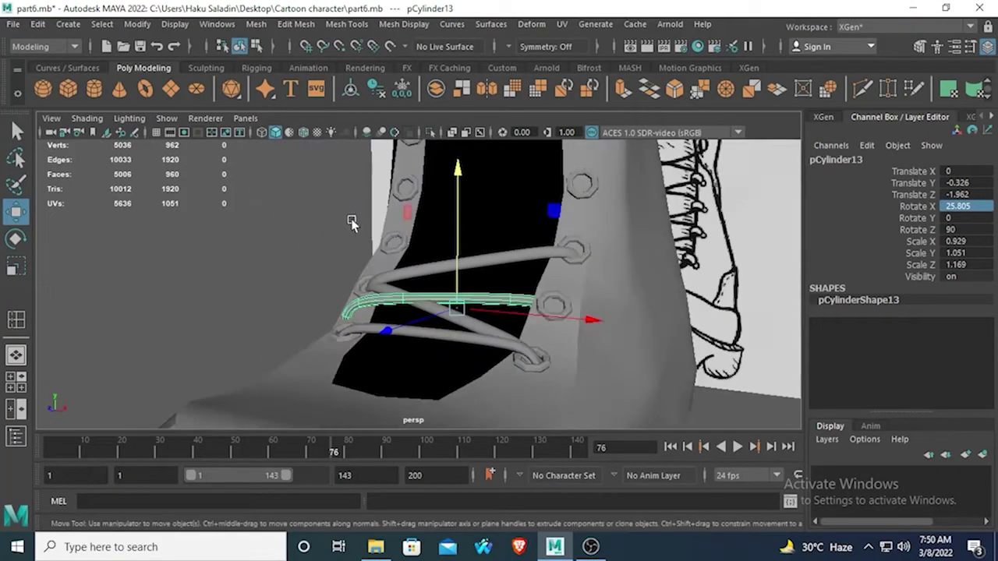
left_click(15, 240)
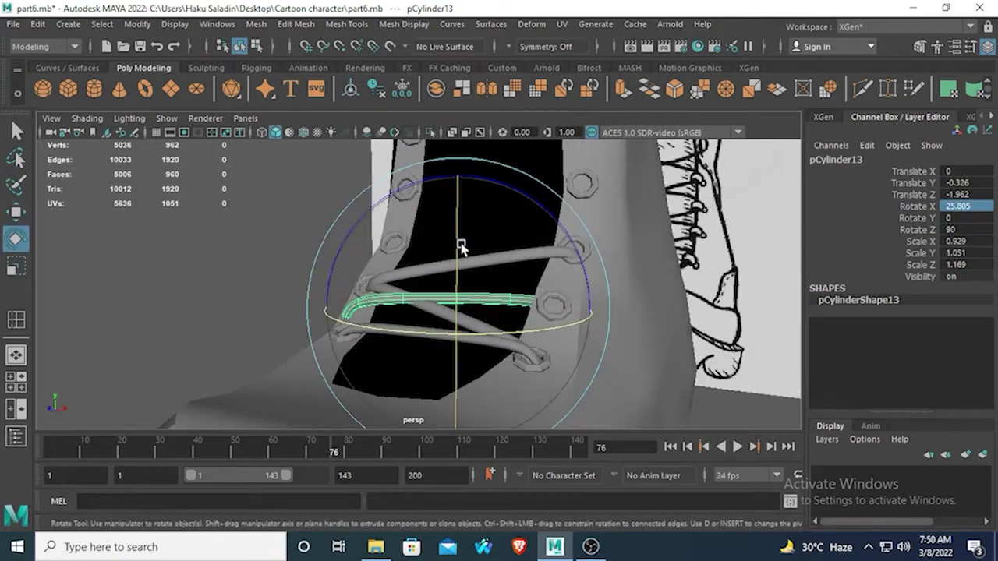
left_click_drag(459, 245, 574, 306)
left_click_drag(466, 343, 236, 374)
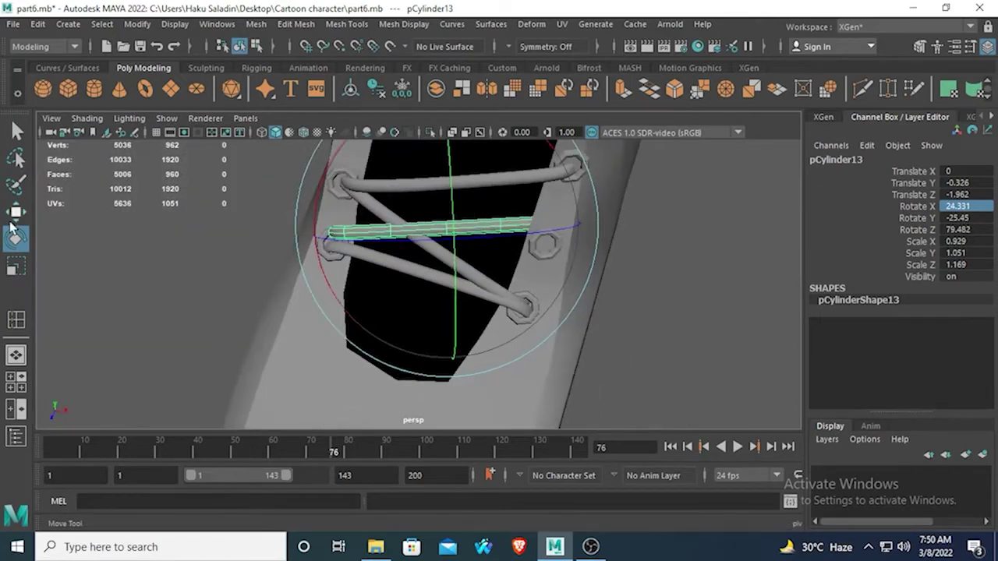
Seat the slanted lace in its eyelets at about Z -1.88 with rotation about 19.4, -29.3, 90.2, and deselect it
key("w")
left_click_drag(394, 356, 307, 271)
key("e")
left_click_drag(544, 237, 550, 245)
left_click_drag(488, 307, 528, 325, "alt")
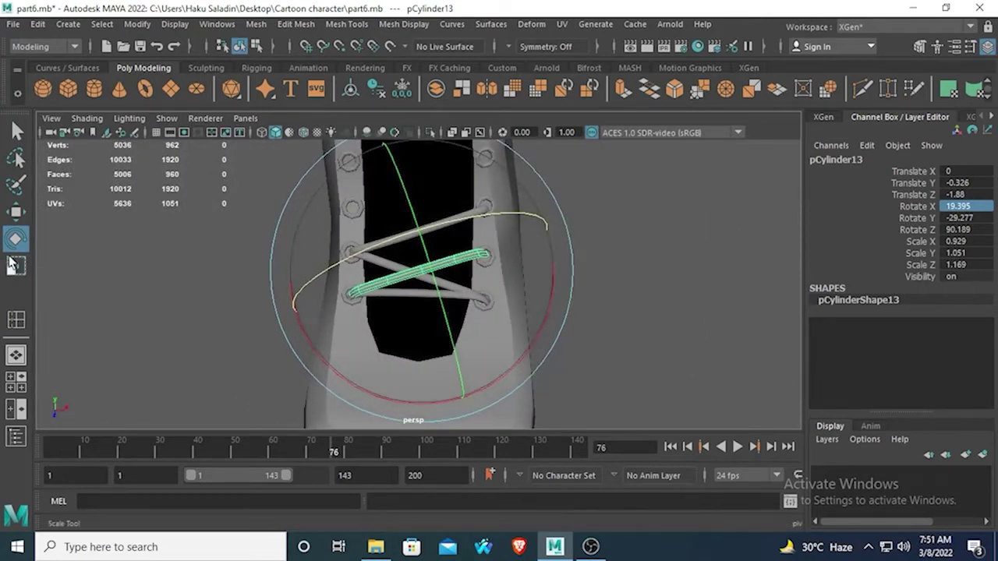
left_click(188, 293)
Duplicate the lower slanted lace and rotate the copy to about -24.9 degrees in X so it slants the opposite way
scroll(388, 322, "up", 5)
left_click_drag(393, 326, 445, 301, "alt")
scroll(445, 301, "down", 2)
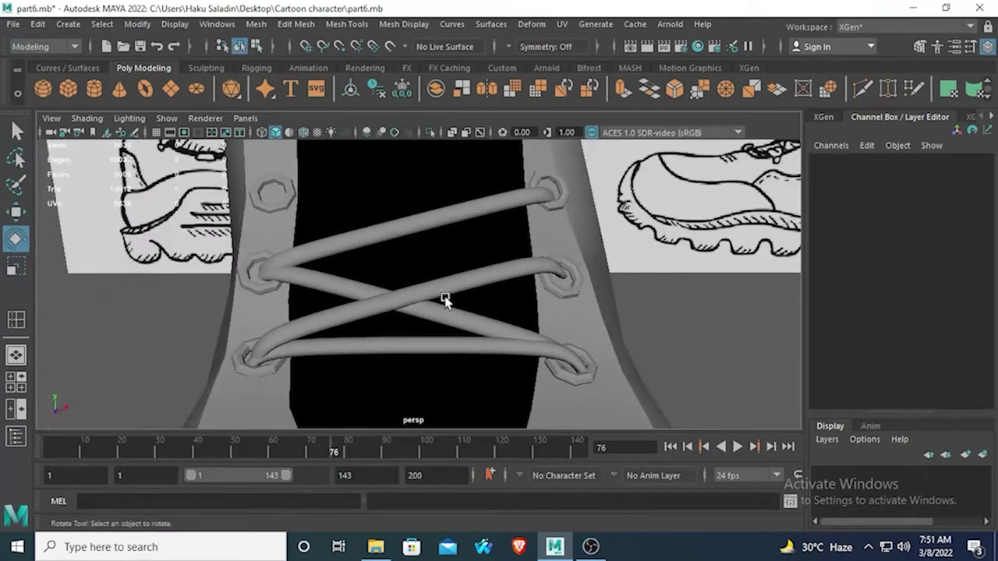
scroll(447, 300, "down", 3)
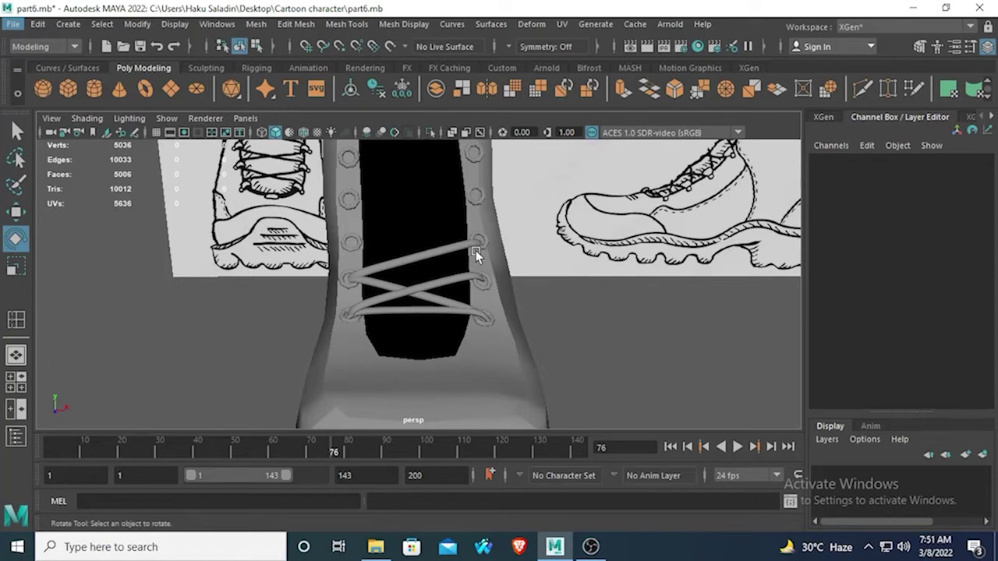
scroll(483, 251, "up", 3)
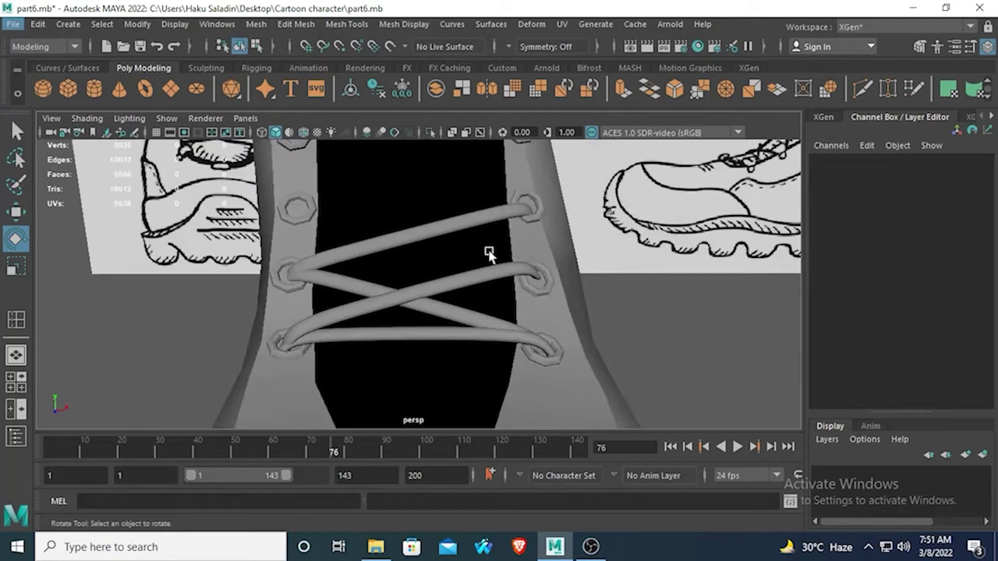
left_click_drag(445, 238, 412, 215, "alt")
left_click_drag(405, 213, 445, 287, "alt")
left_click(484, 265)
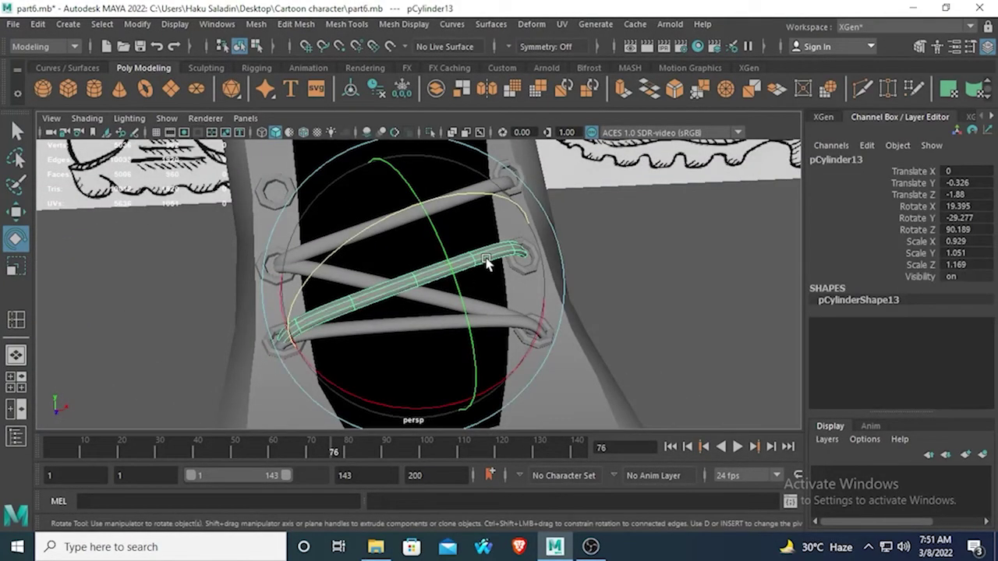
key("ctrl+d")
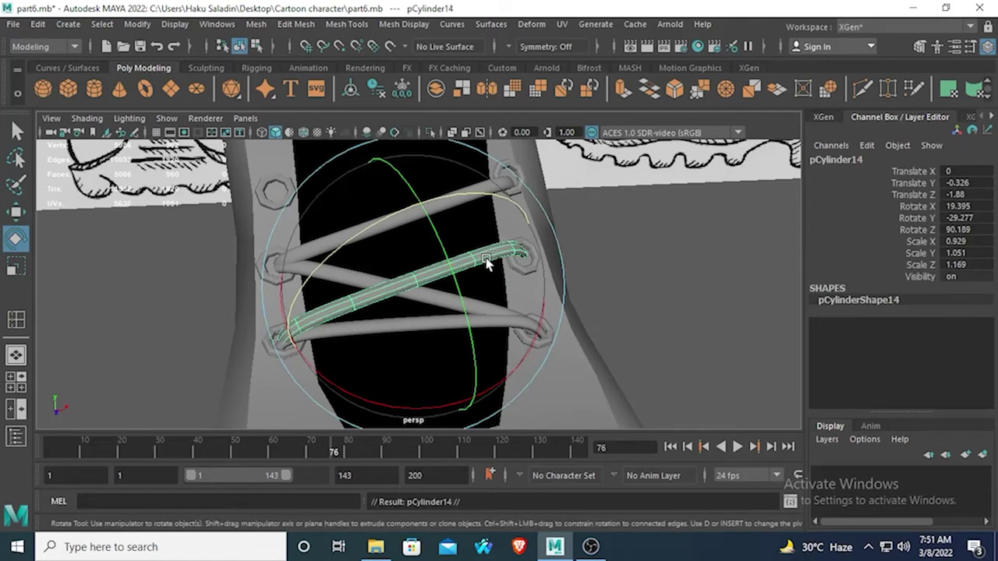
left_click_drag(485, 264, 58, 209)
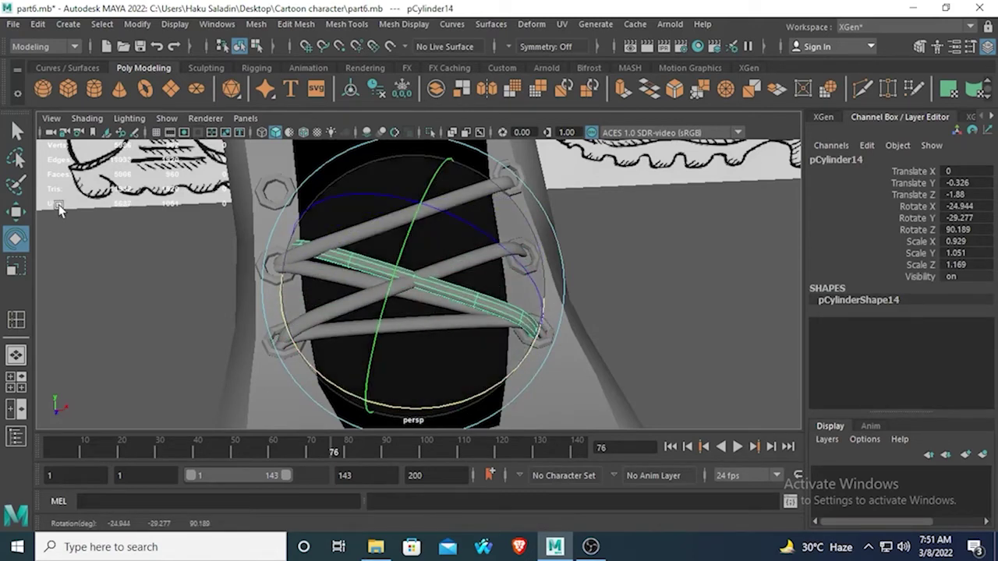
Move the oppositely slanted lace copy up the boot's front to about Y -0.127, Z -2.117
left_click(16, 211)
left_click_drag(446, 373, 421, 328)
left_click_drag(397, 178, 415, 123)
left_click_drag(429, 171, 427, 148, "alt")
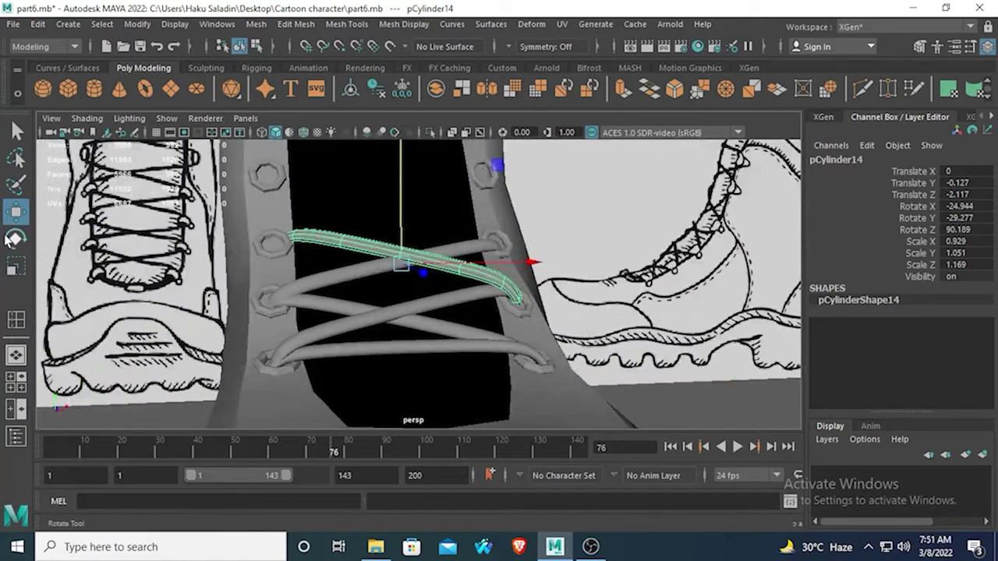
Rotate the lace copy to about X -20.7, Y -43.9 and Z 96.4 degrees so it spans the second and third eyelet rows
key("e")
left_click_drag(331, 332, 668, 258)
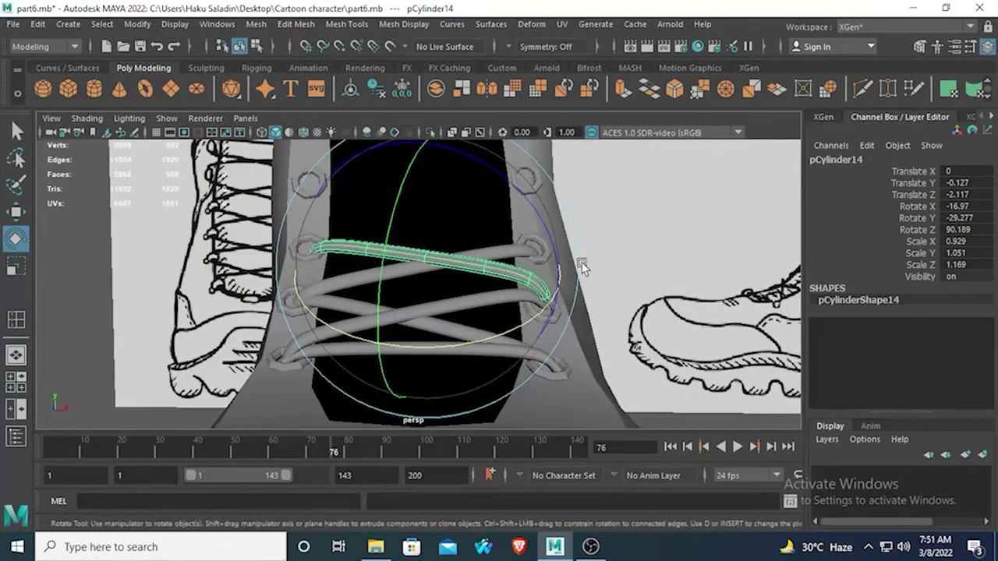
left_click_drag(390, 236, 451, 272)
left_click_drag(403, 195, 401, 219)
left_click_drag(176, 228, 68, 236, "alt")
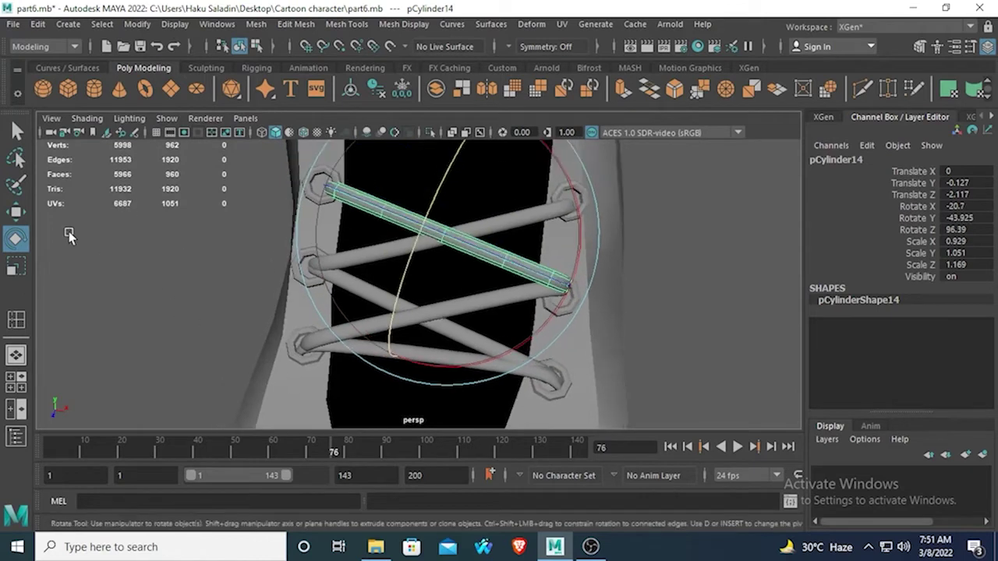
Shift the rotated lace copy to about X -0.016, Z -2.099 to line its ends up with the eyelets
left_click(17, 211)
left_click_drag(421, 341, 418, 343)
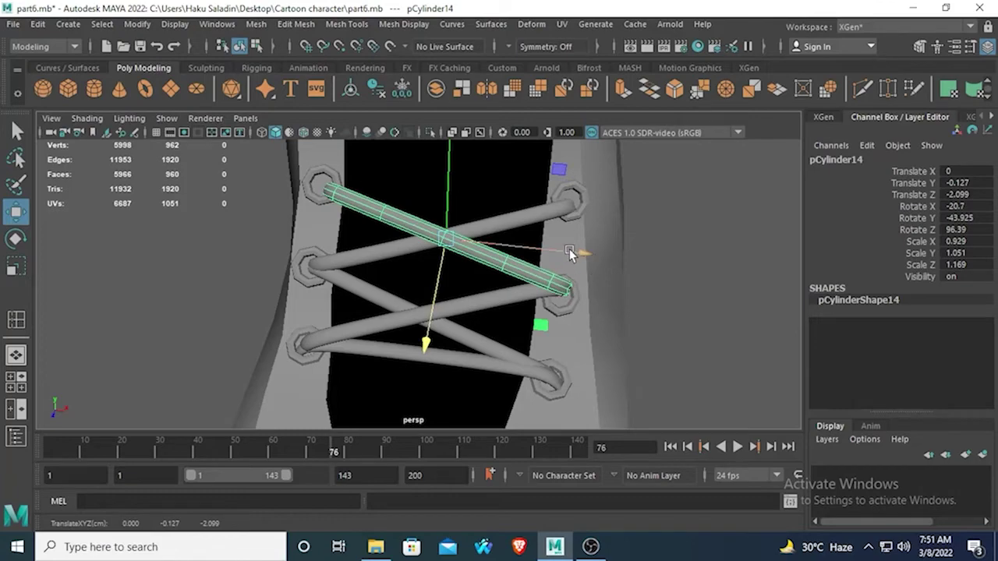
mouse_move(569, 249)
left_mouse_down()
mouse_move(557, 251)
mouse_move(546, 300)
mouse_move(558, 284)
left_mouse_up()
left_click_drag(162, 346, 366, 343, "alt")
Rotate the lace copy to about -16.2, -45.5, 90 degrees, lower it to about Y -0.16, and deselect it
left_click(15, 238)
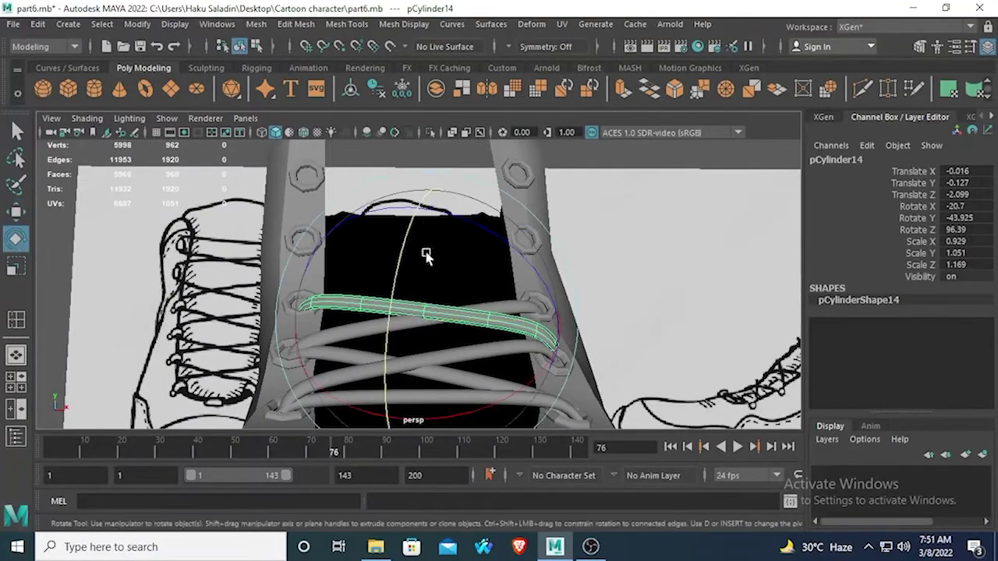
left_click_drag(511, 252, 522, 257)
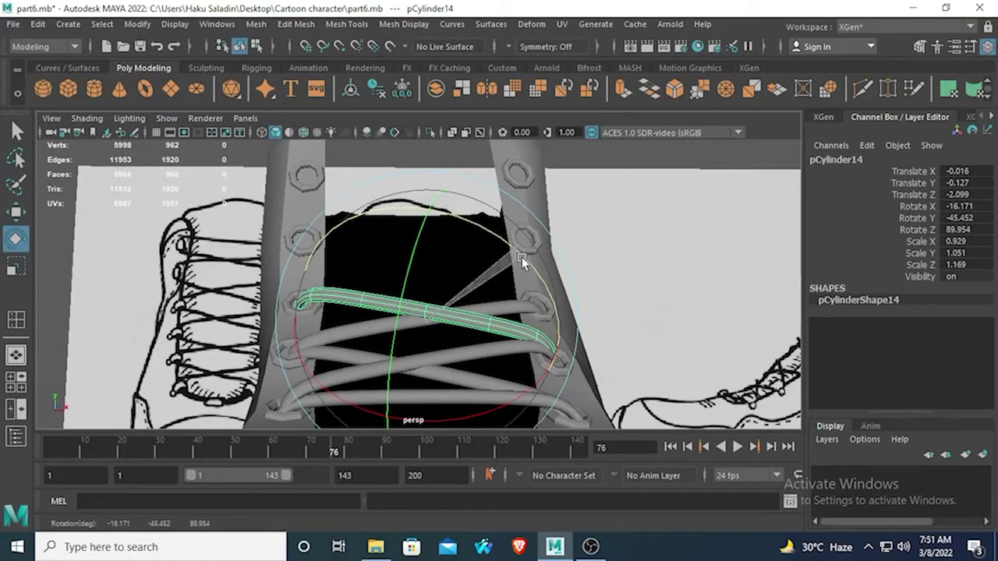
left_click(16, 210)
mouse_move(424, 189)
left_mouse_down()
mouse_move(429, 206)
mouse_move(427, 195)
left_mouse_up()
left_click_drag(467, 226, 474, 303, "alt")
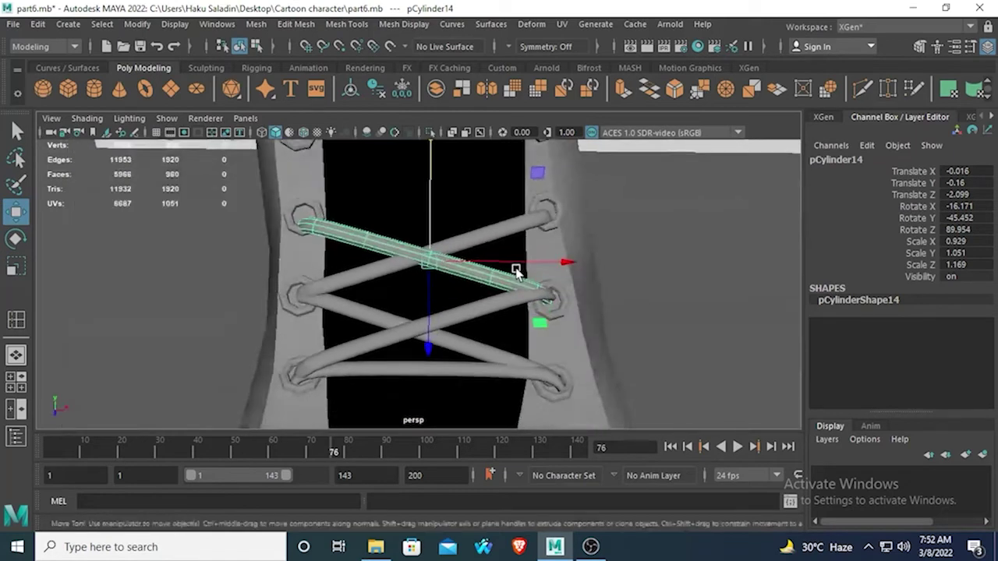
left_click_drag(515, 270, 506, 294, "alt")
left_click(131, 301)
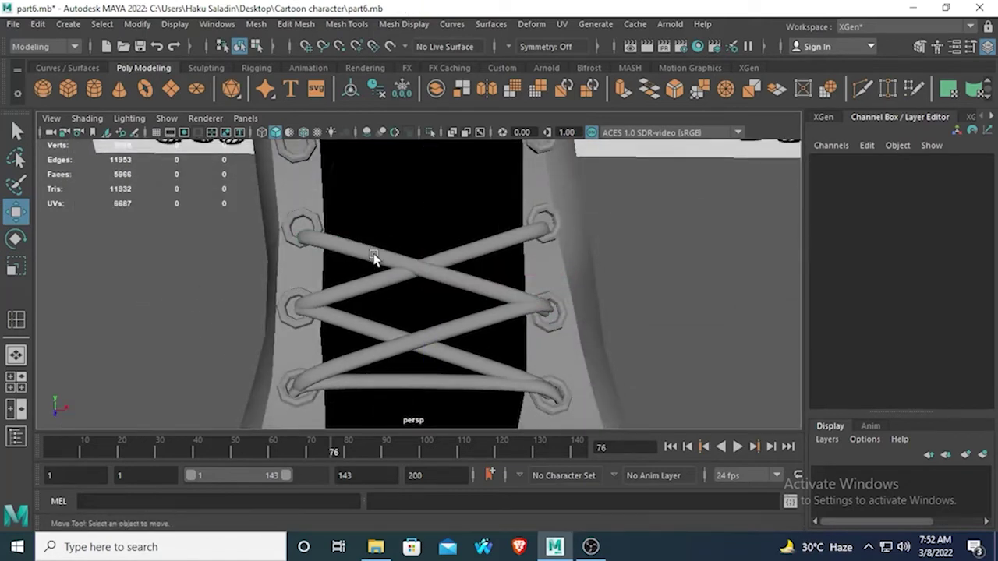
Refine the uppermost lace to about -18.6 degrees in X and Y -0.155, undo the extra diagonal shift, and deselect it
left_click(374, 256)
left_click(15, 239)
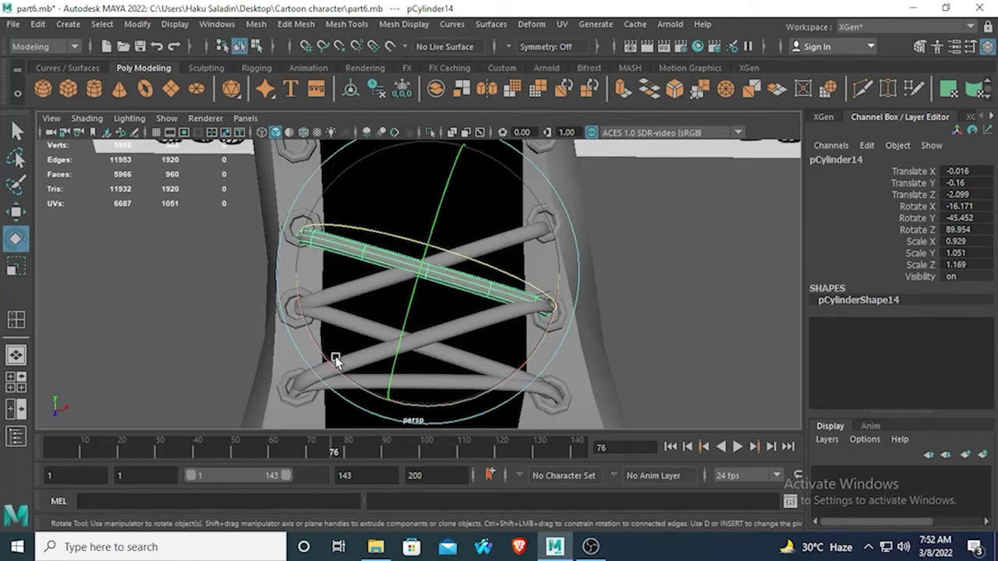
left_click_drag(334, 356, 326, 357)
left_click(16, 211)
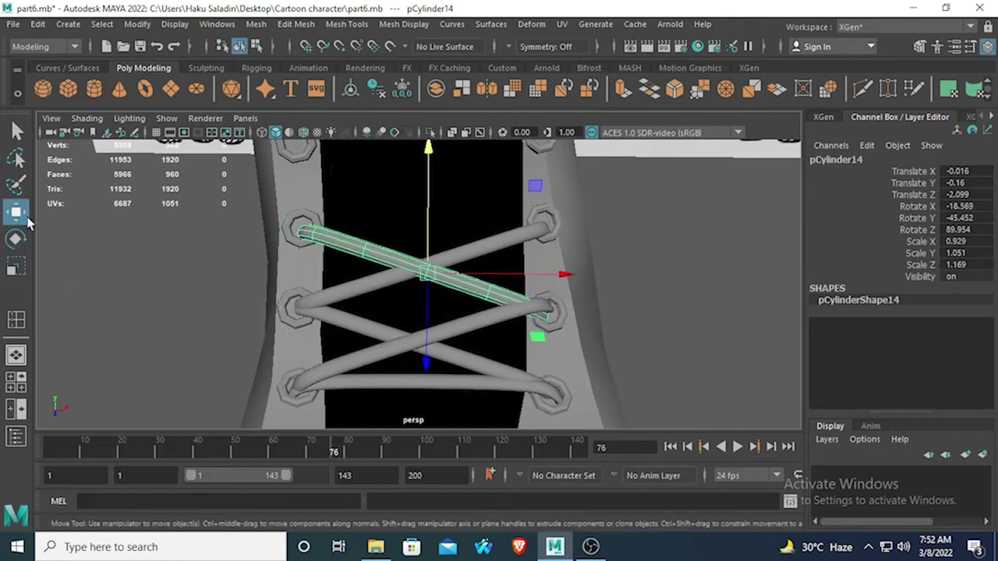
left_click_drag(436, 166, 414, 249, "alt")
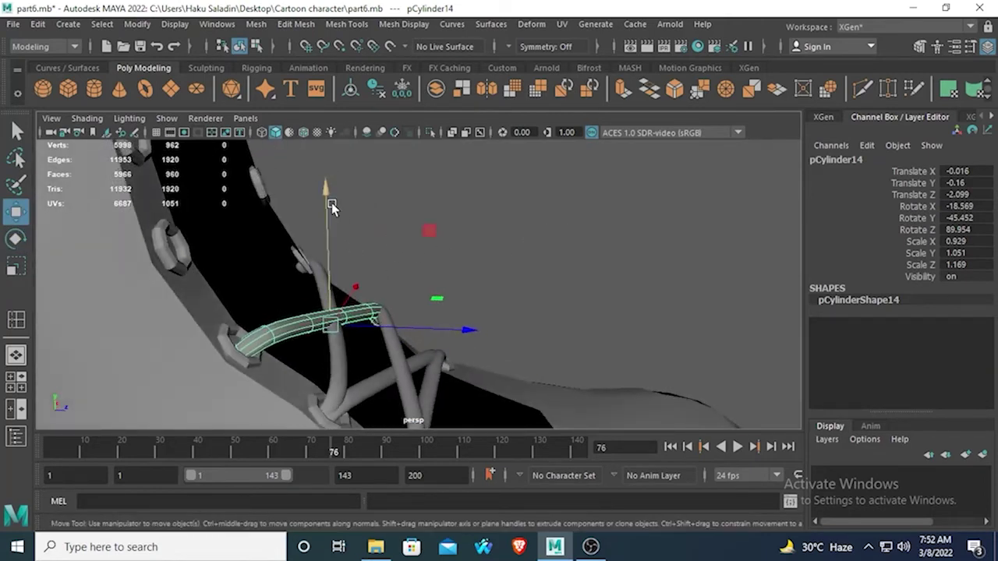
left_click_drag(332, 203, 326, 199)
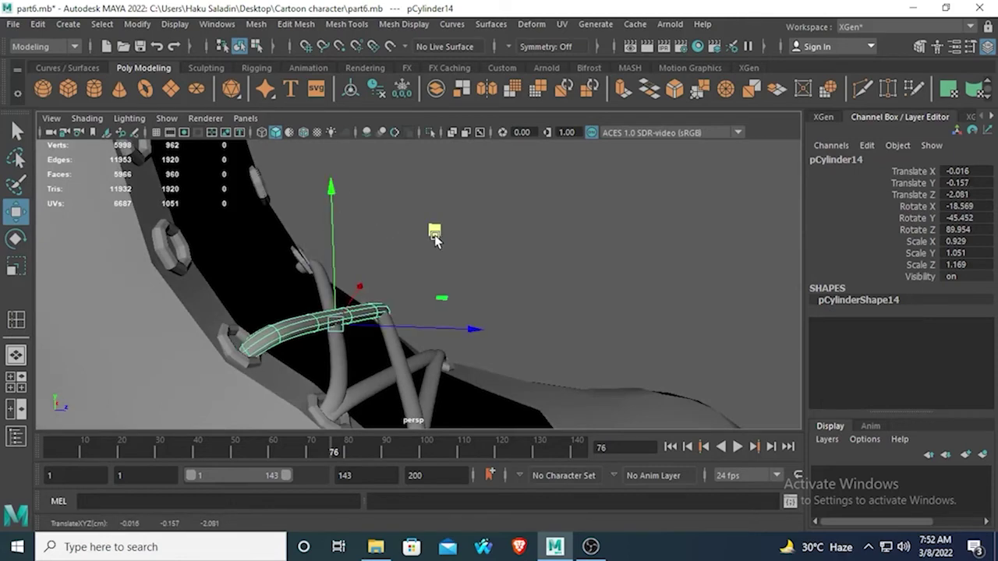
key("ctrl+z")
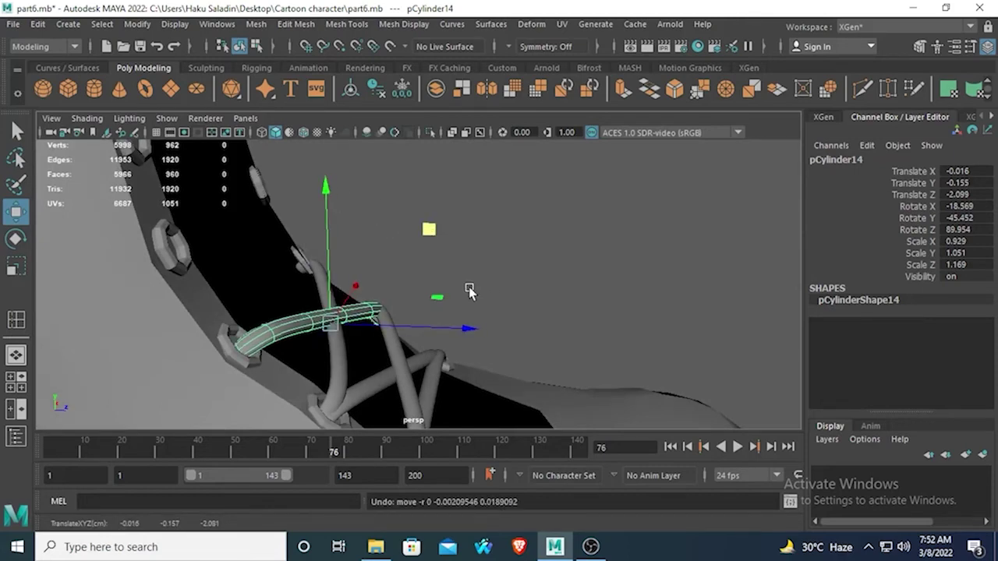
left_click(661, 237)
Examine the criss-cross lacing and the remaining empty eyelets from the front and both sides of the boot
left_click_drag(661, 238, 481, 325, "alt")
scroll(454, 280, "down", 4)
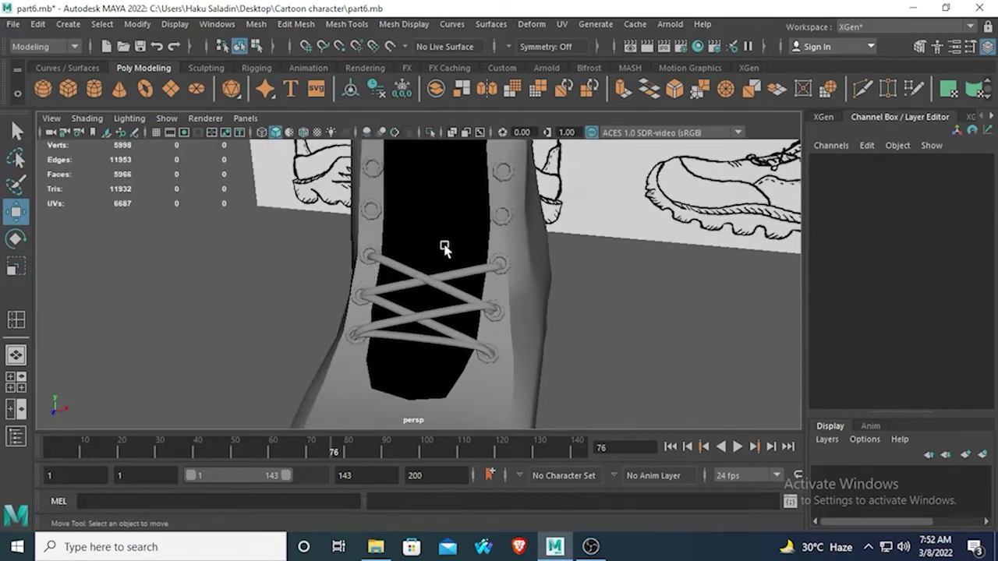
left_click_drag(443, 247, 394, 336, "alt")
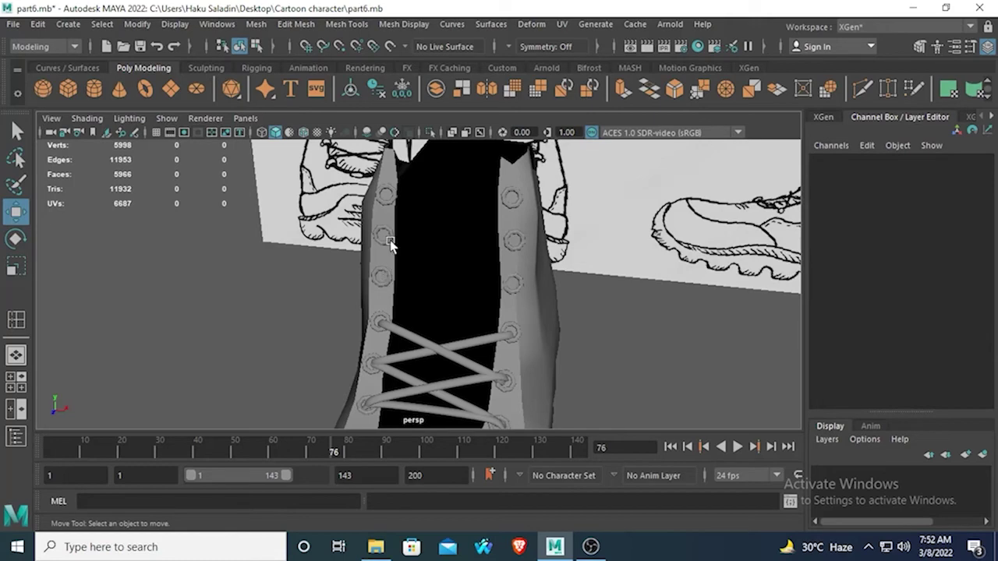
left_click_drag(413, 205, 526, 243, "alt")
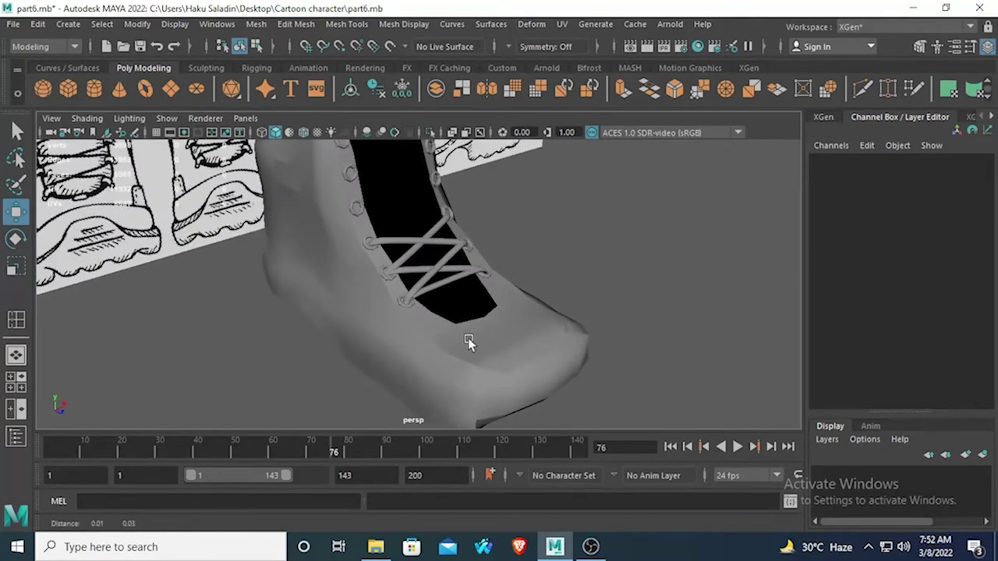
scroll(470, 341, "up", 5)
left_click_drag(504, 325, 399, 316, "alt")
scroll(398, 314, "down", 5)
mouse_move(365, 245)
left_mouse_down("alt")
mouse_move(301, 196)
mouse_move(358, 272)
mouse_move(368, 217)
left_mouse_up("alt")
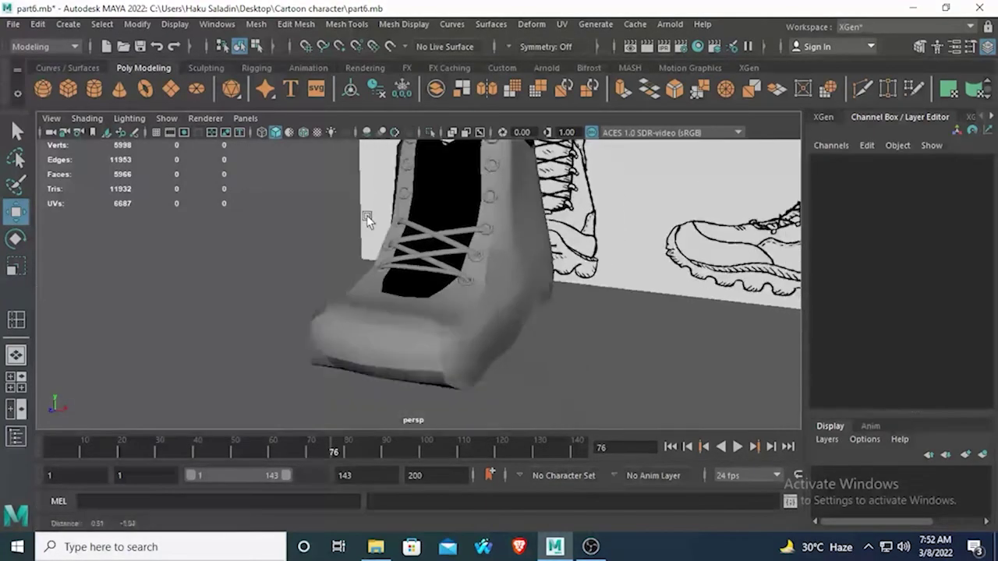
scroll(470, 289, "up", 4)
left_click_drag(472, 289, 452, 347, "alt")
scroll(451, 345, "up", 3)
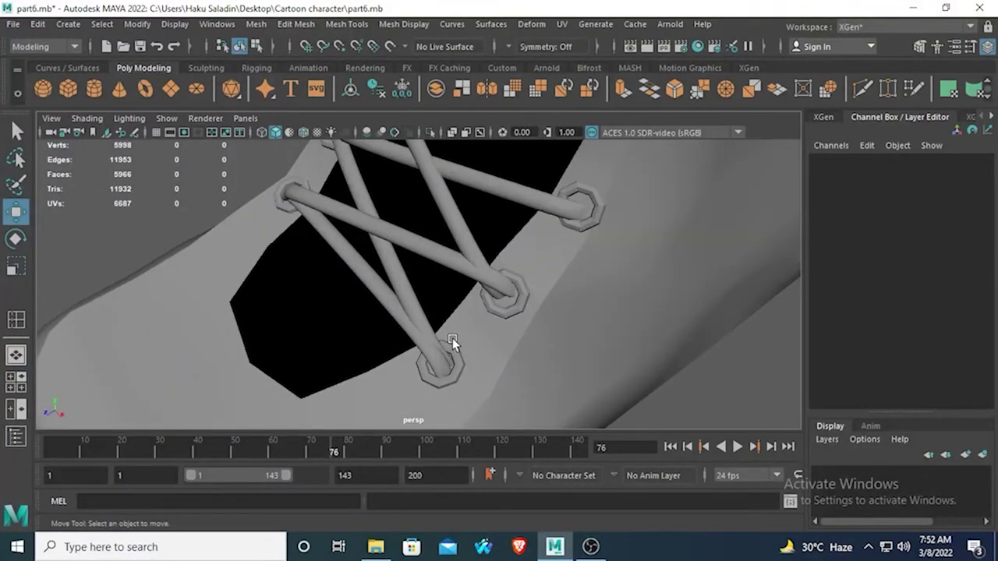
scroll(523, 336, "down", 3)
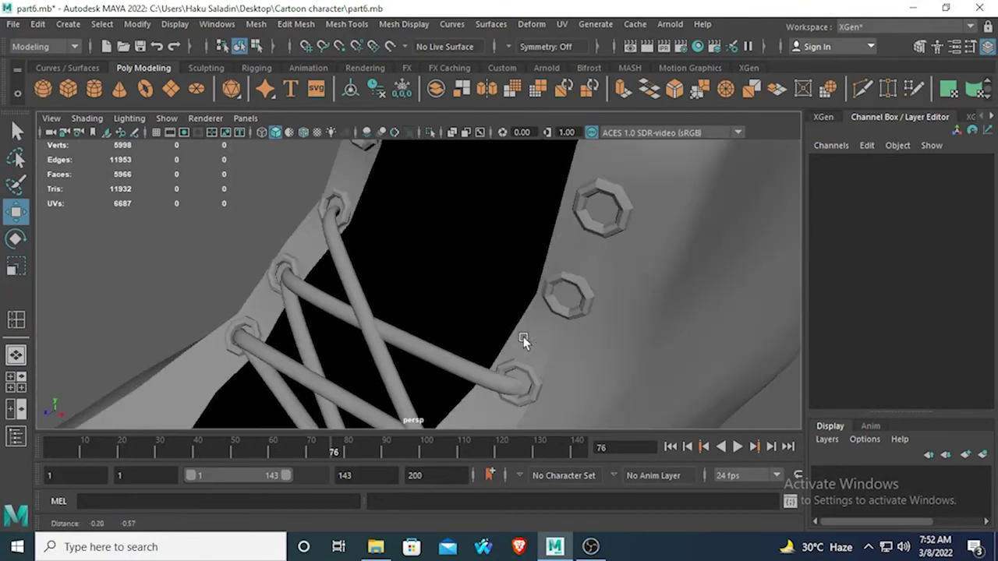
mouse_move(523, 337)
left_mouse_down("alt")
mouse_move(497, 292)
mouse_move(551, 270)
mouse_move(531, 227)
mouse_move(473, 293)
left_mouse_up("alt")
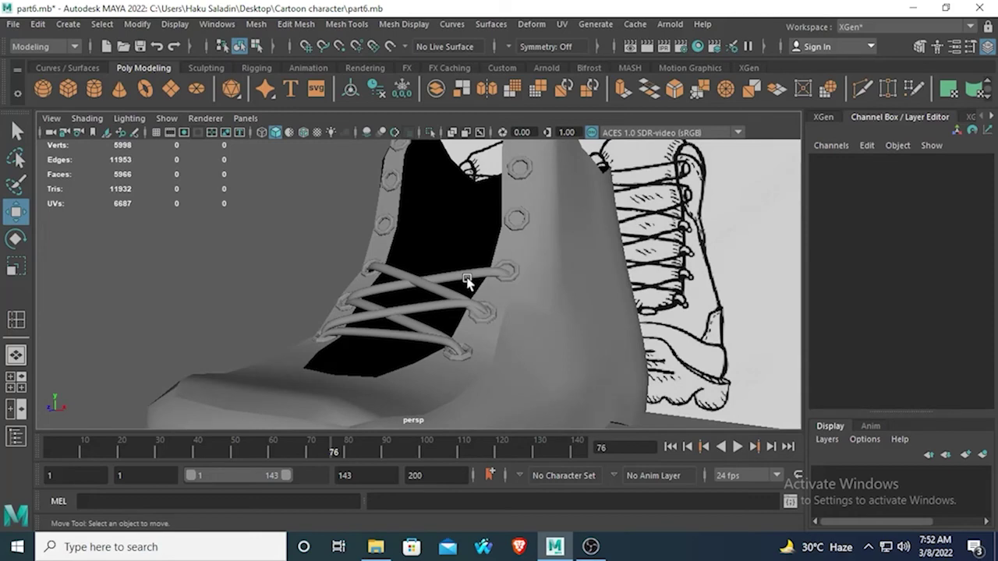